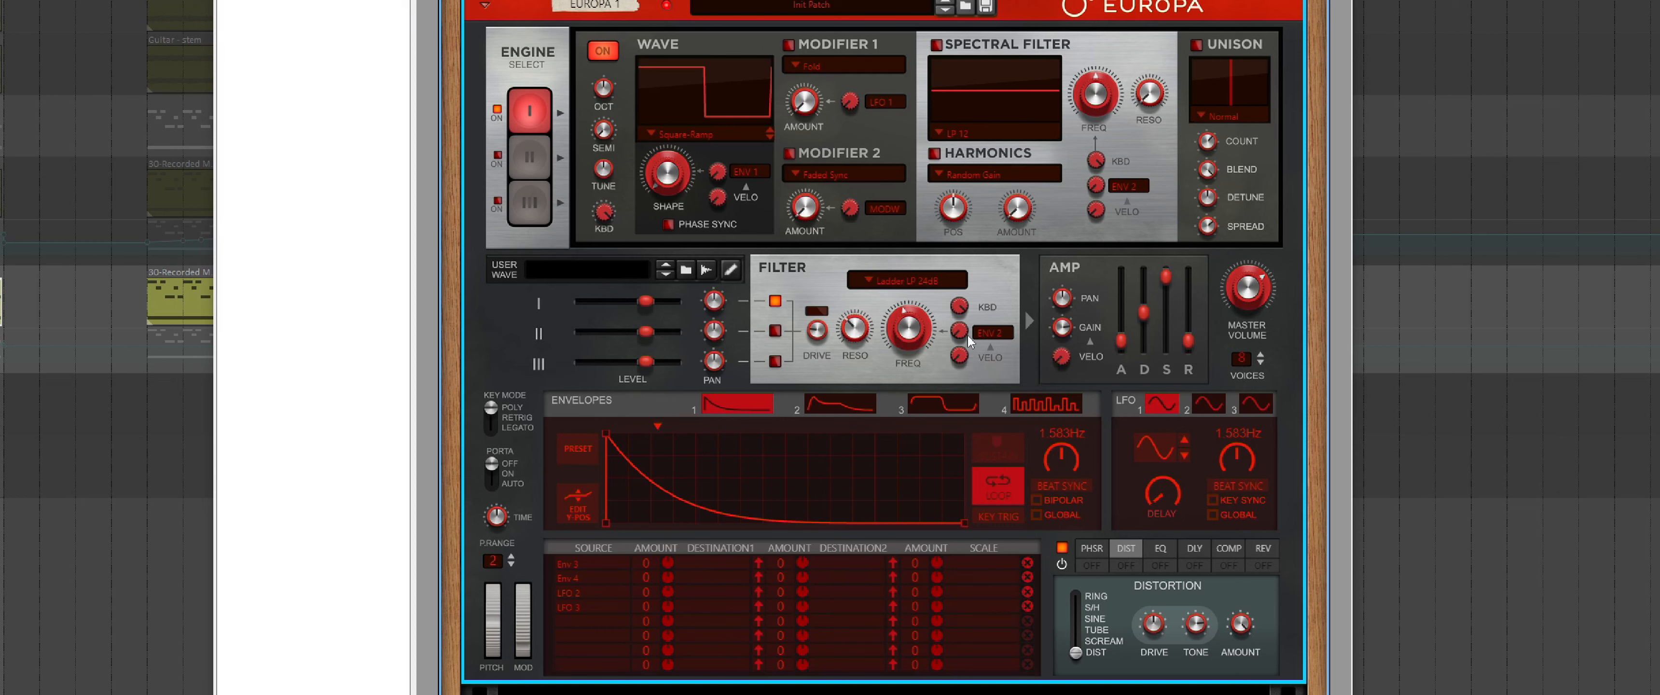
Adjust how strongly envelope 2 modulates the main filter, and bring up envelope 2 for editing.
drag(963, 316, 967, 300)
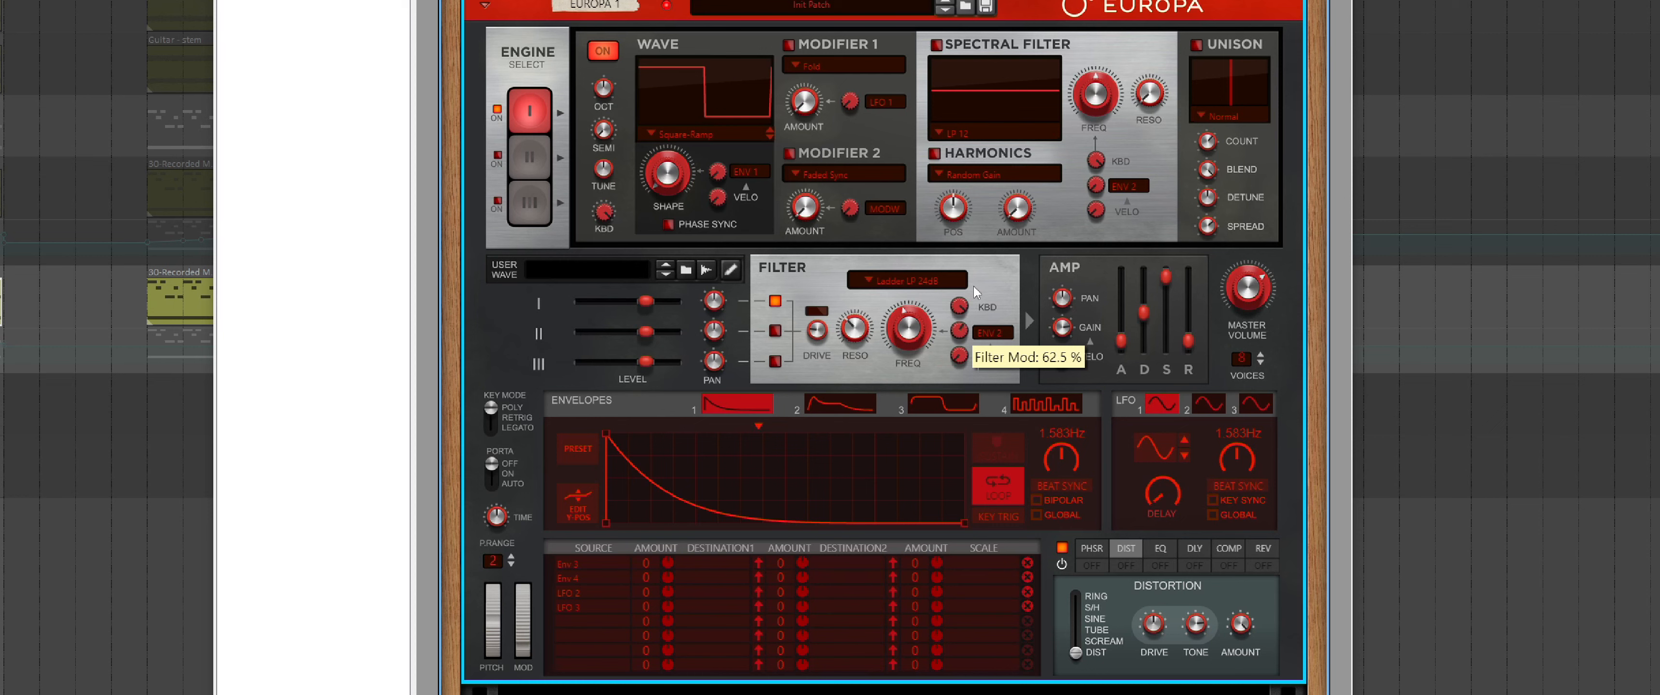
drag(976, 286, 973, 290)
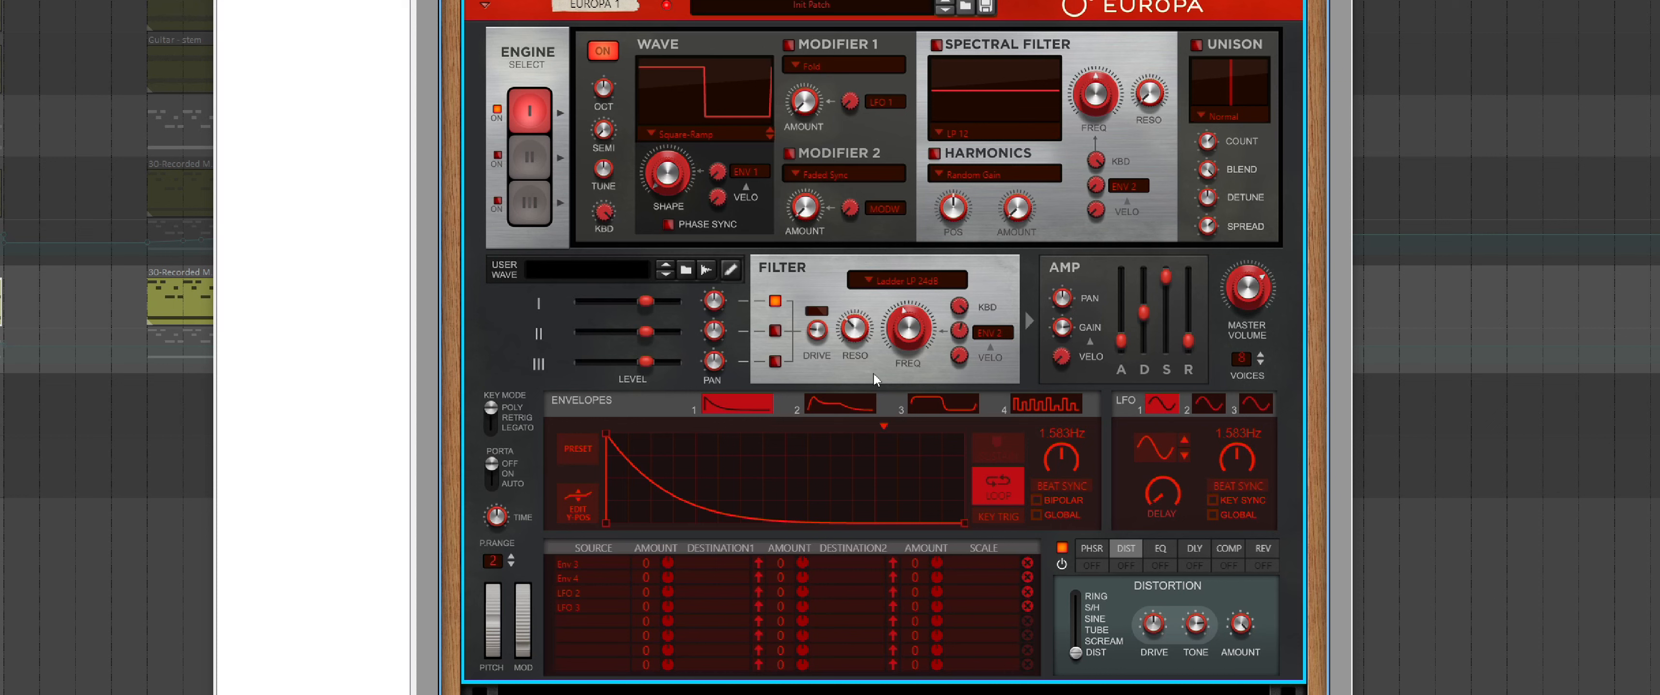
click(847, 403)
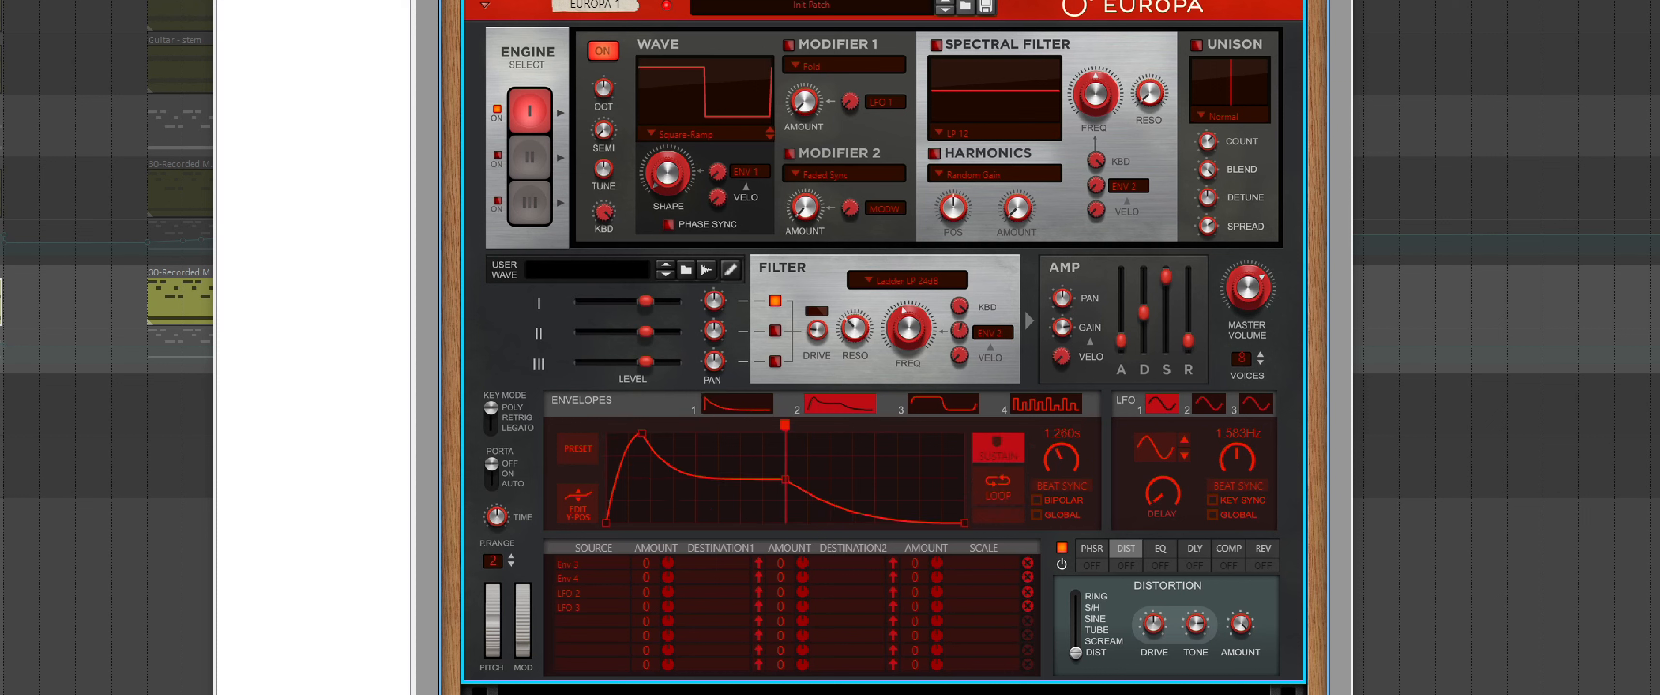
Start playback and make envelope 2 a looping, beat-synced, bipolar and global envelope with a rate of 1/8.
key(space)
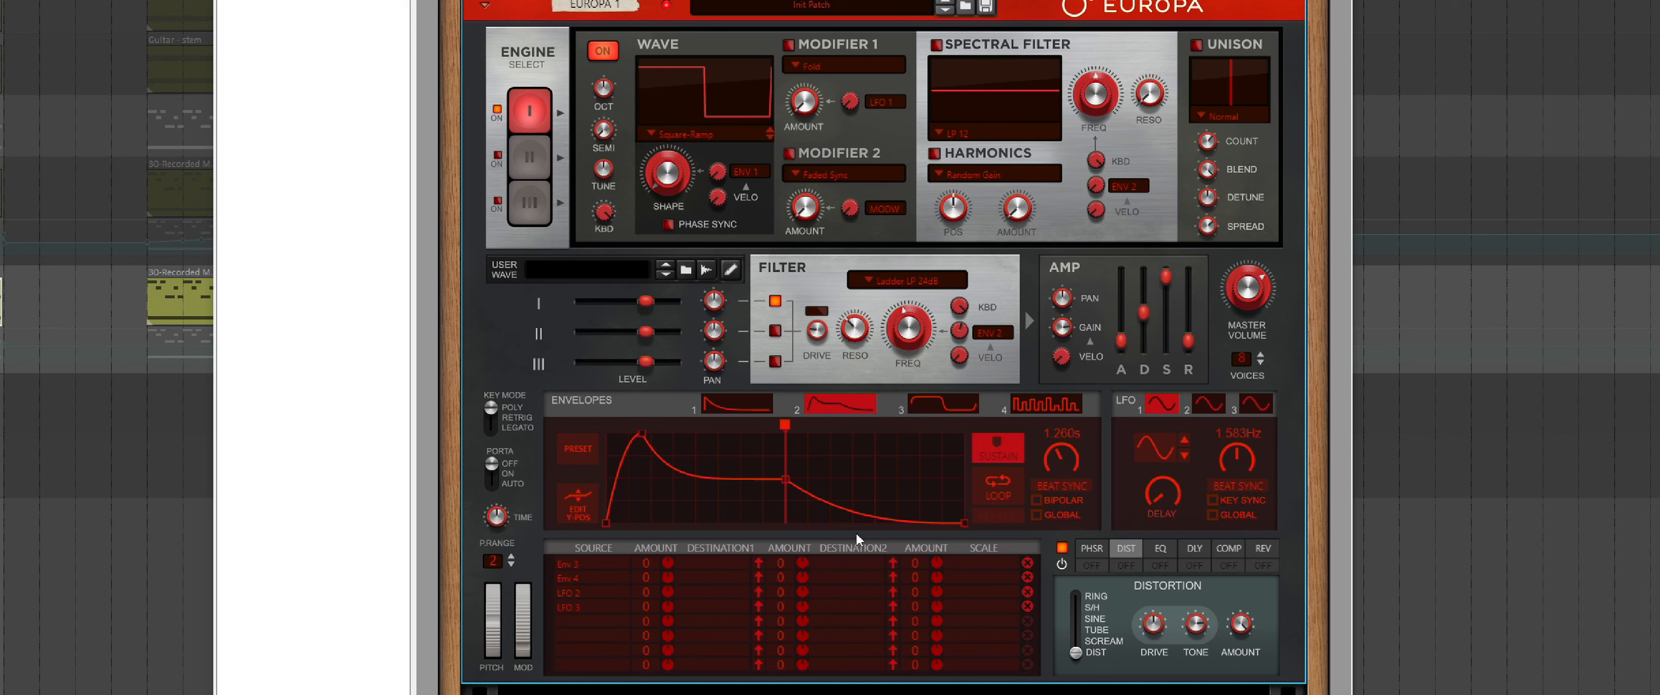
click(1005, 479)
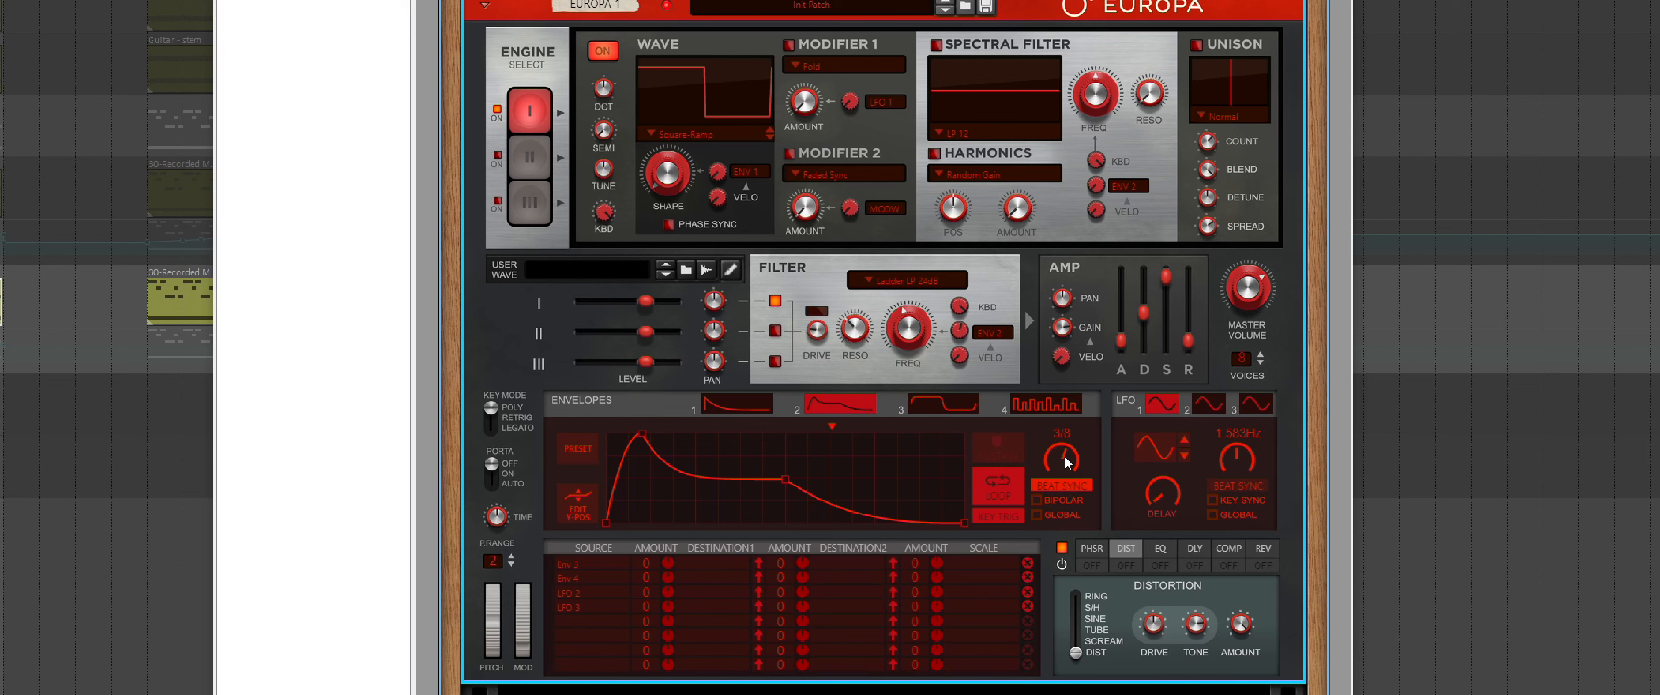
drag(1067, 450, 1074, 434)
Fine-tune the main filter's cutoff frequency and its drive.
mouse_move(910, 331)
mouse_down()
mouse_move(909, 316)
mouse_move(905, 336)
mouse_up()
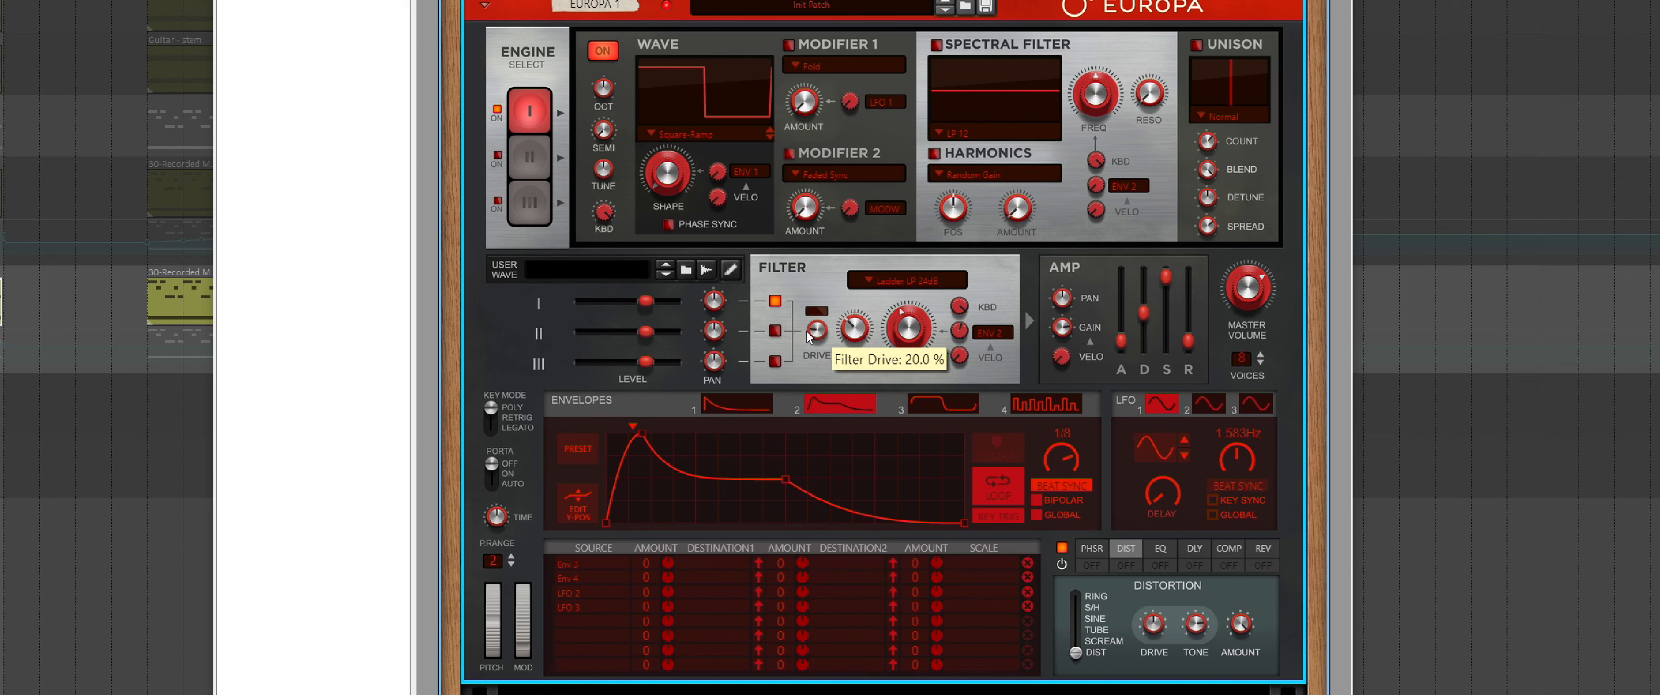
drag(804, 319, 802, 332)
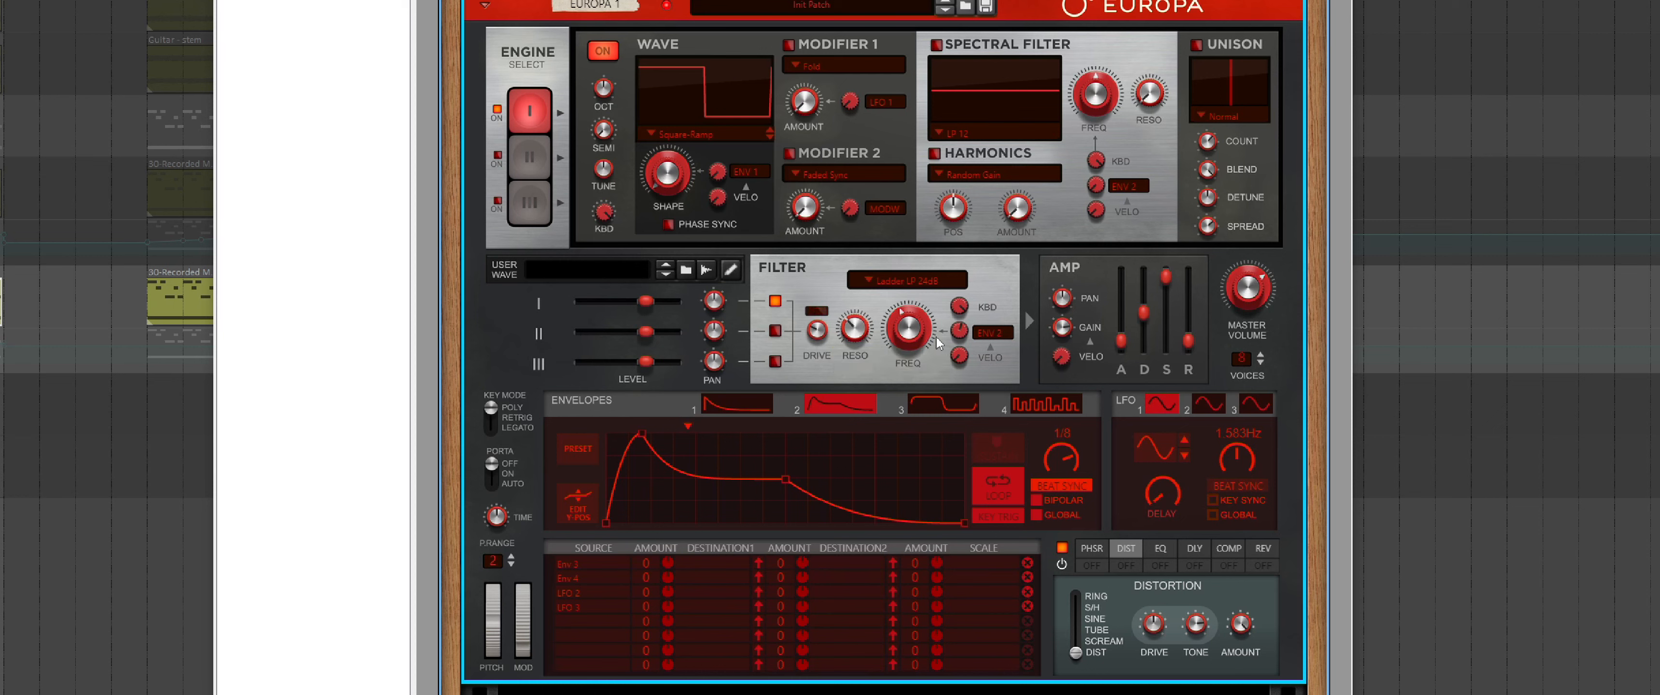
Reshape envelope 2 so it starts at its peak and decays to an earlier, lower middle point.
drag(645, 434, 579, 415)
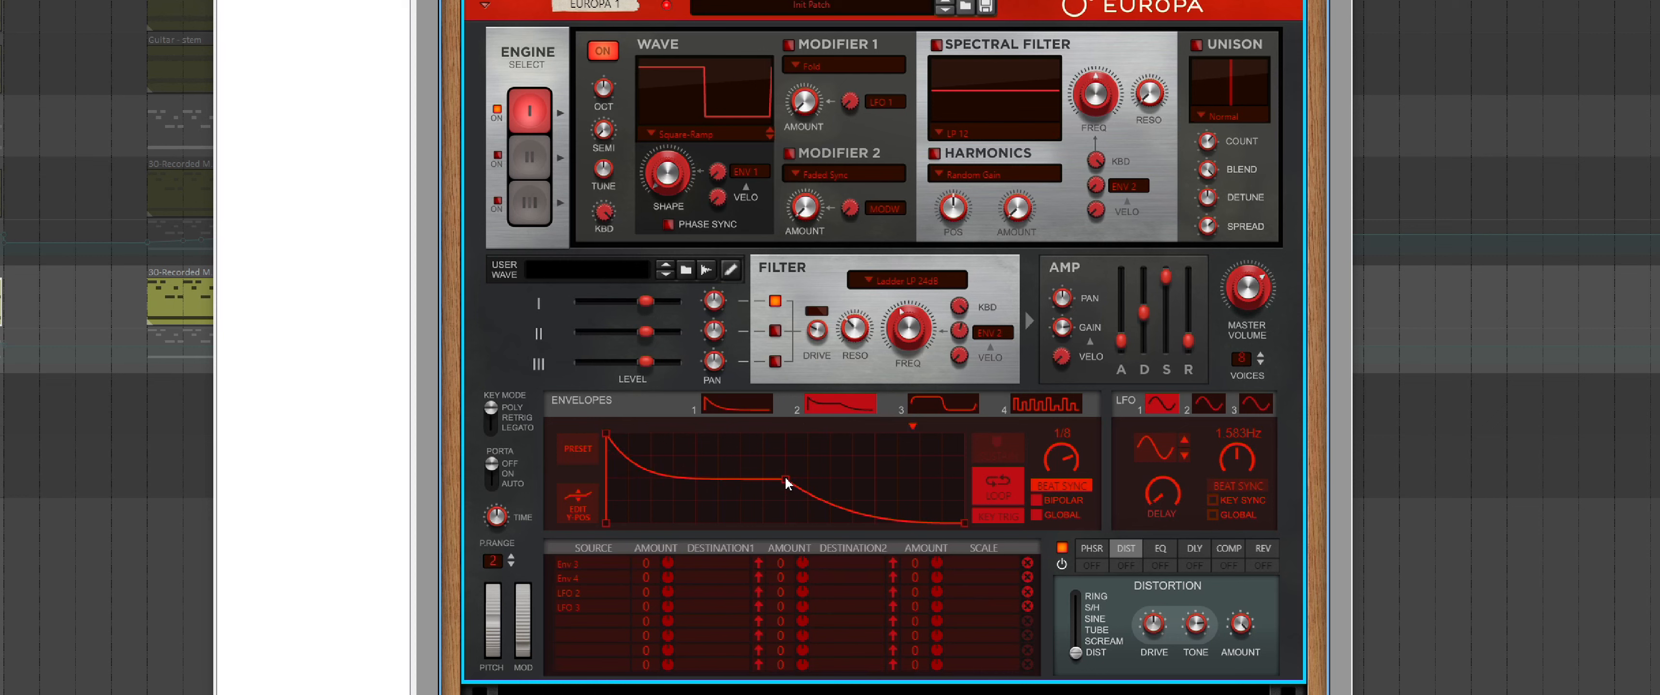
drag(785, 476, 753, 490)
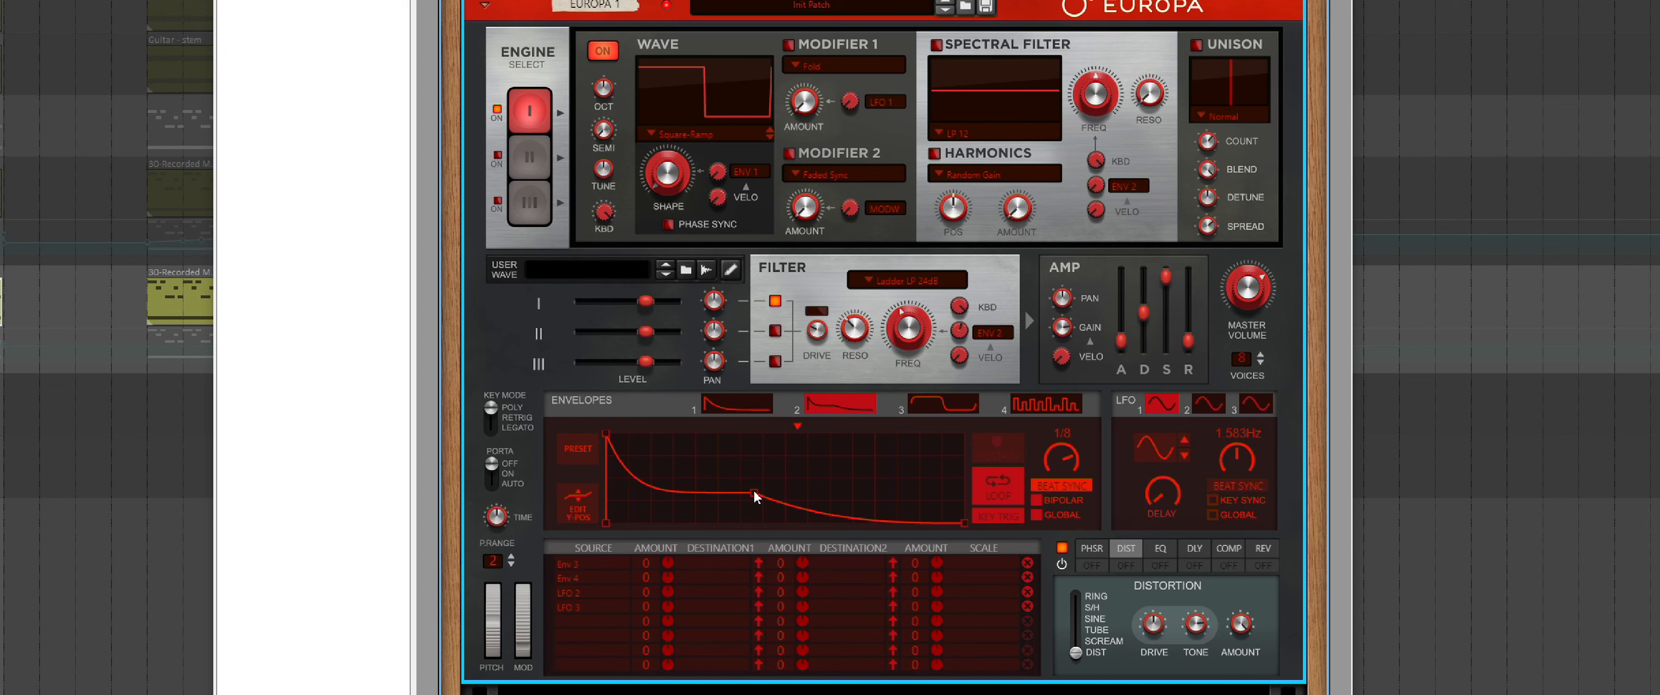
drag(678, 491, 689, 447)
Shape engine 1's Square-Ramp wave into a falling ramp and set the main filter frequency to 586.5 Hz.
mouse_move(964, 335)
mouse_down()
mouse_move(976, 311)
mouse_move(965, 331)
mouse_up()
mouse_move(960, 333)
drag(669, 172, 703, 59)
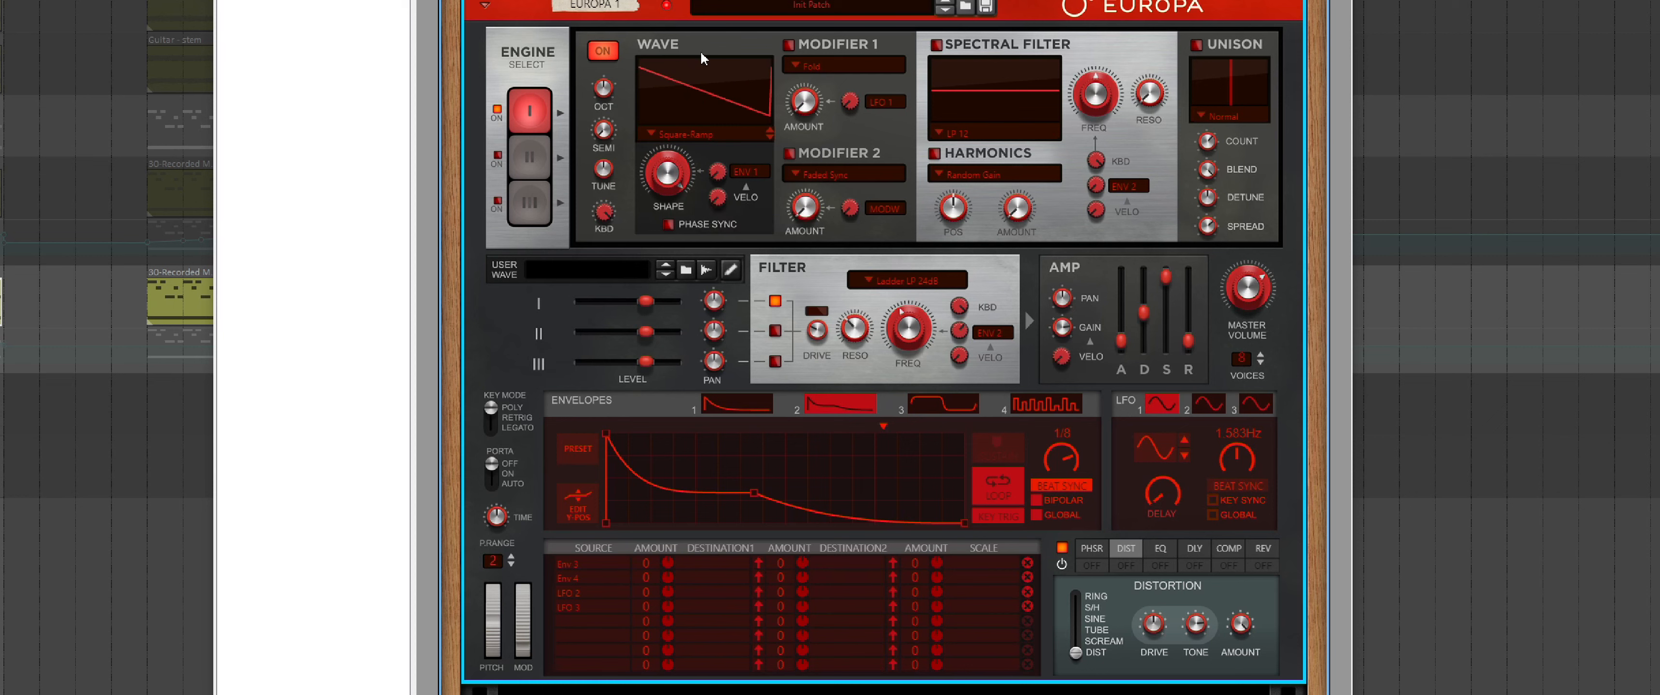
drag(925, 337, 891, 330)
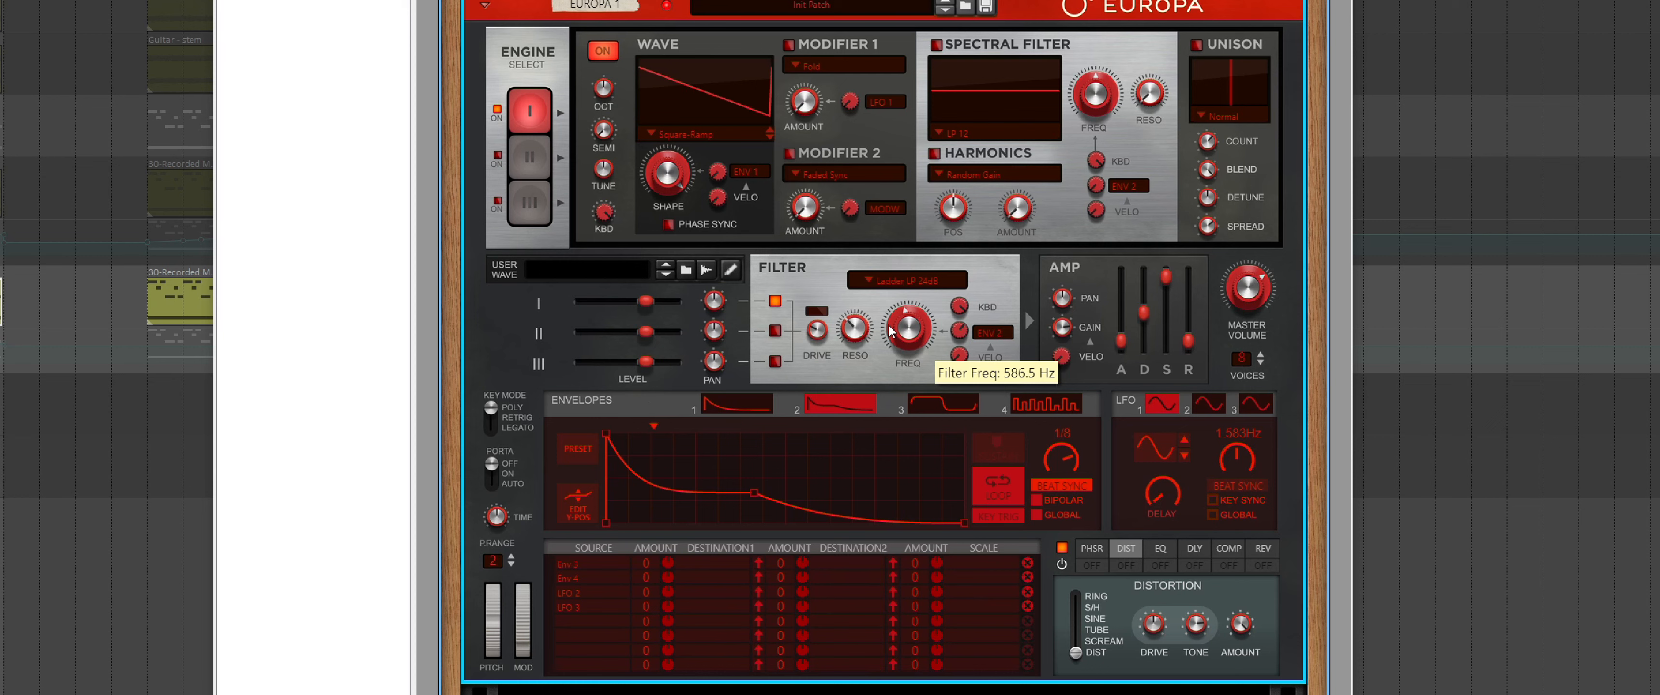
Turn on Modifier 1 of engine 1 and set its type to Phase Distort.
click(789, 46)
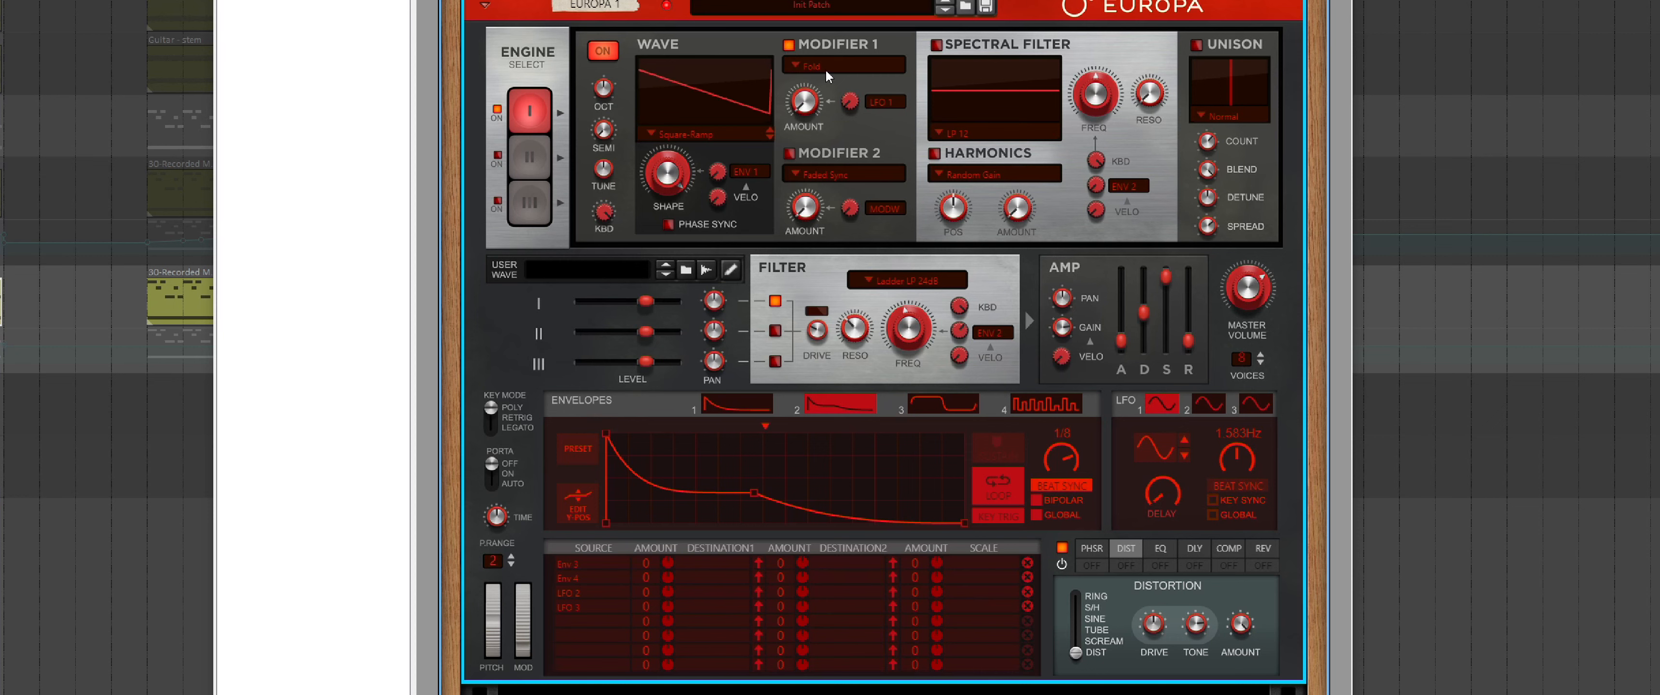
mouse_move(807, 101)
mouse_down()
mouse_move(813, 46)
mouse_move(805, 110)
mouse_up()
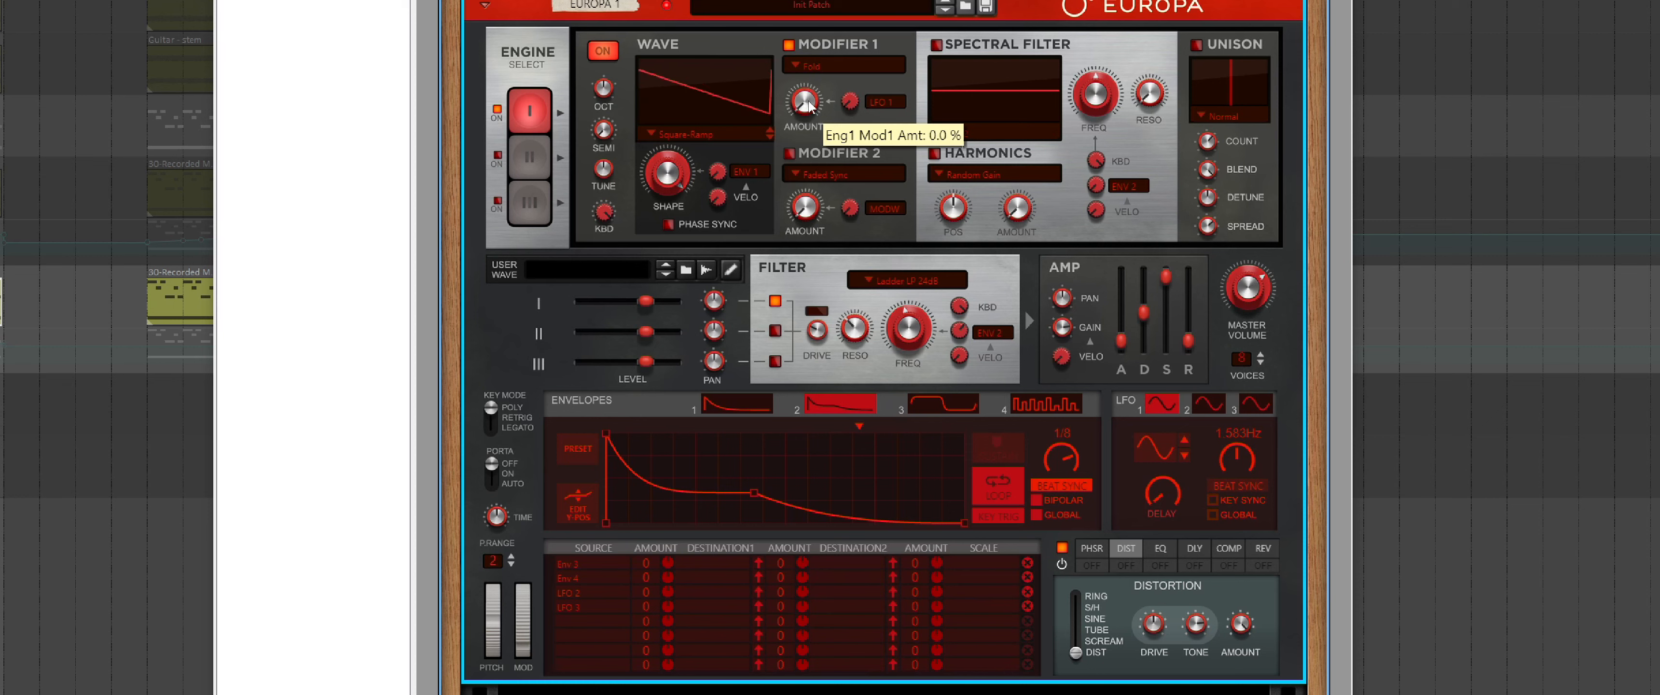
click(819, 66)
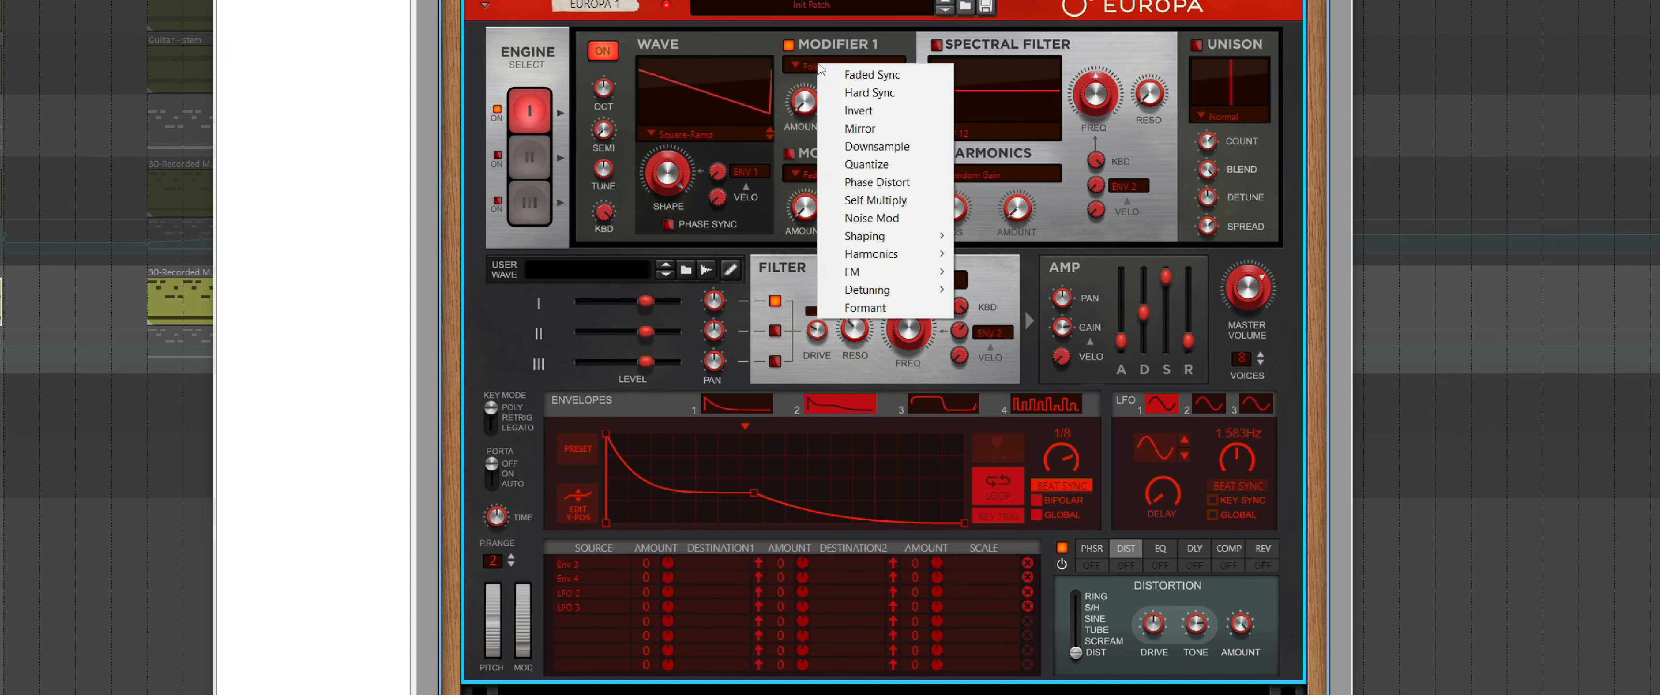
click(875, 183)
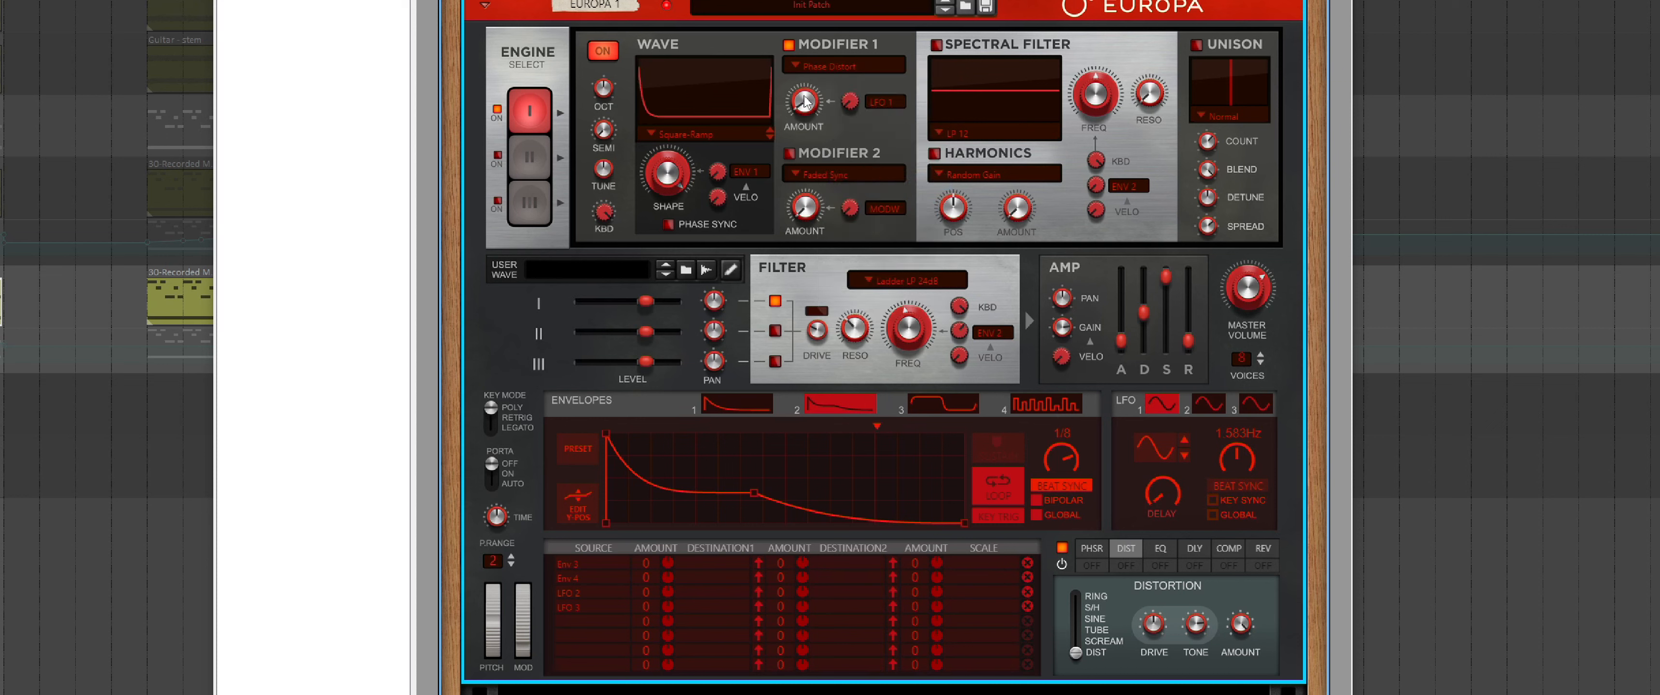
Adjust Modifier 1's amount and add LFO 1 modulation to it.
mouse_move(805, 101)
mouse_down()
mouse_move(827, 11)
mouse_move(803, 81)
mouse_up()
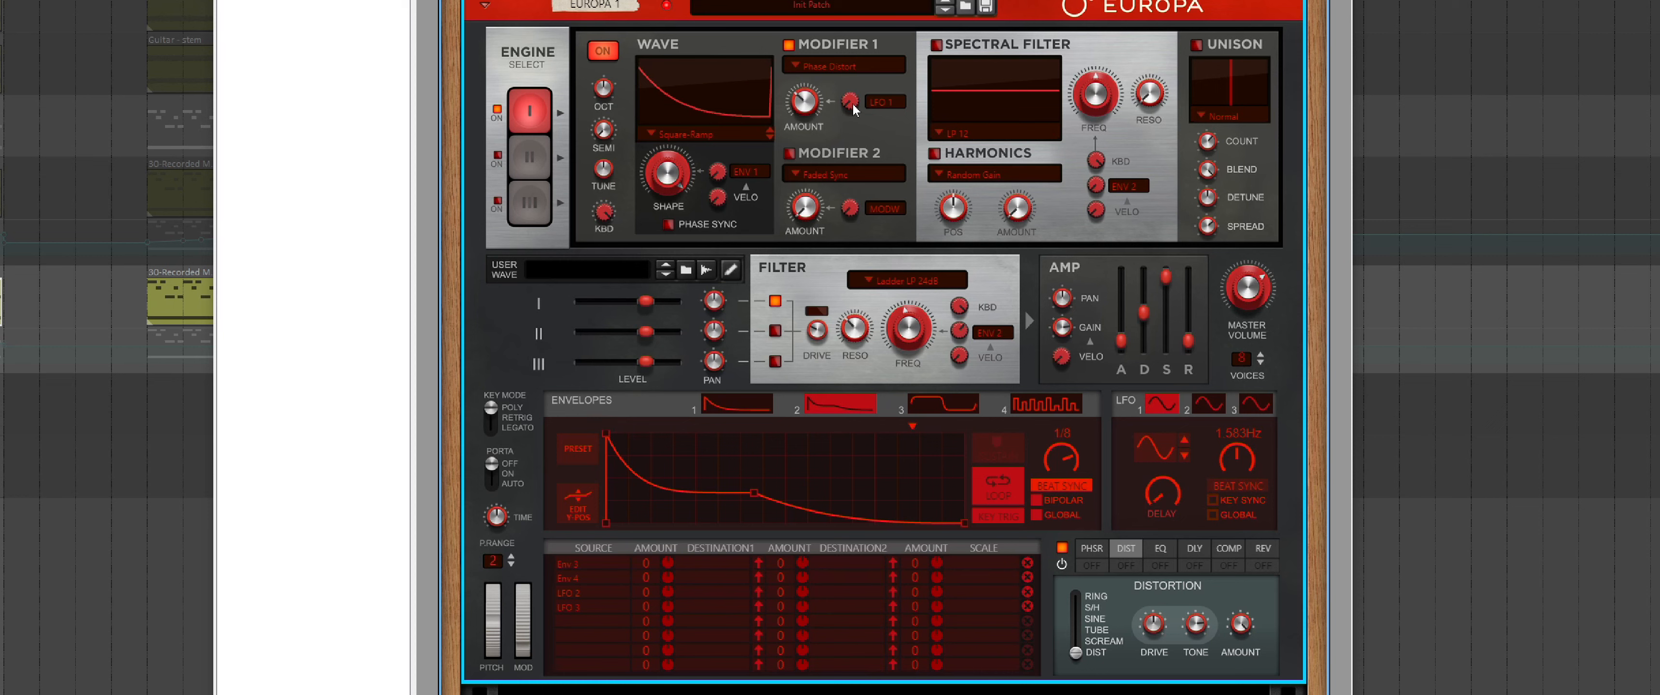
drag(853, 104, 857, 80)
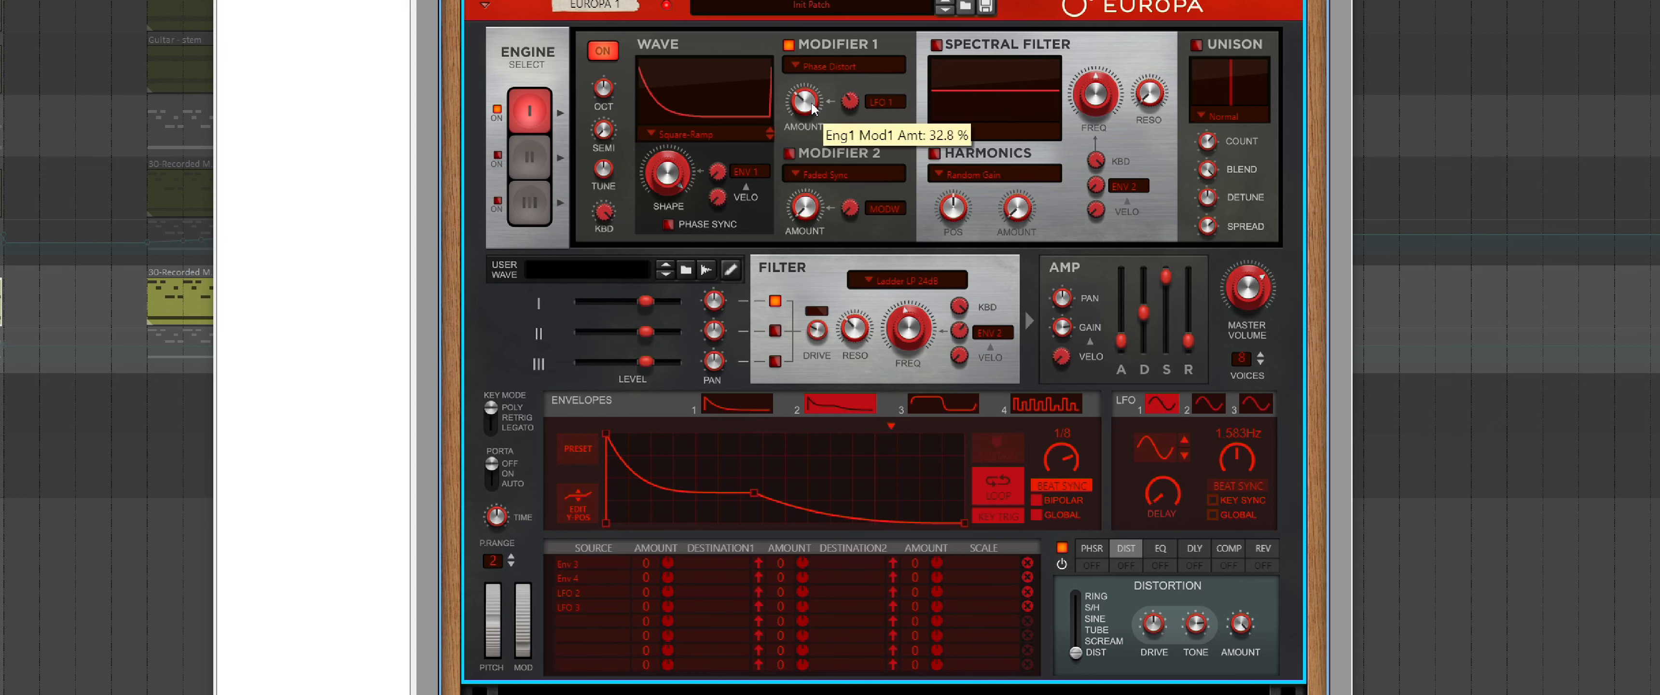
drag(811, 104, 815, 107)
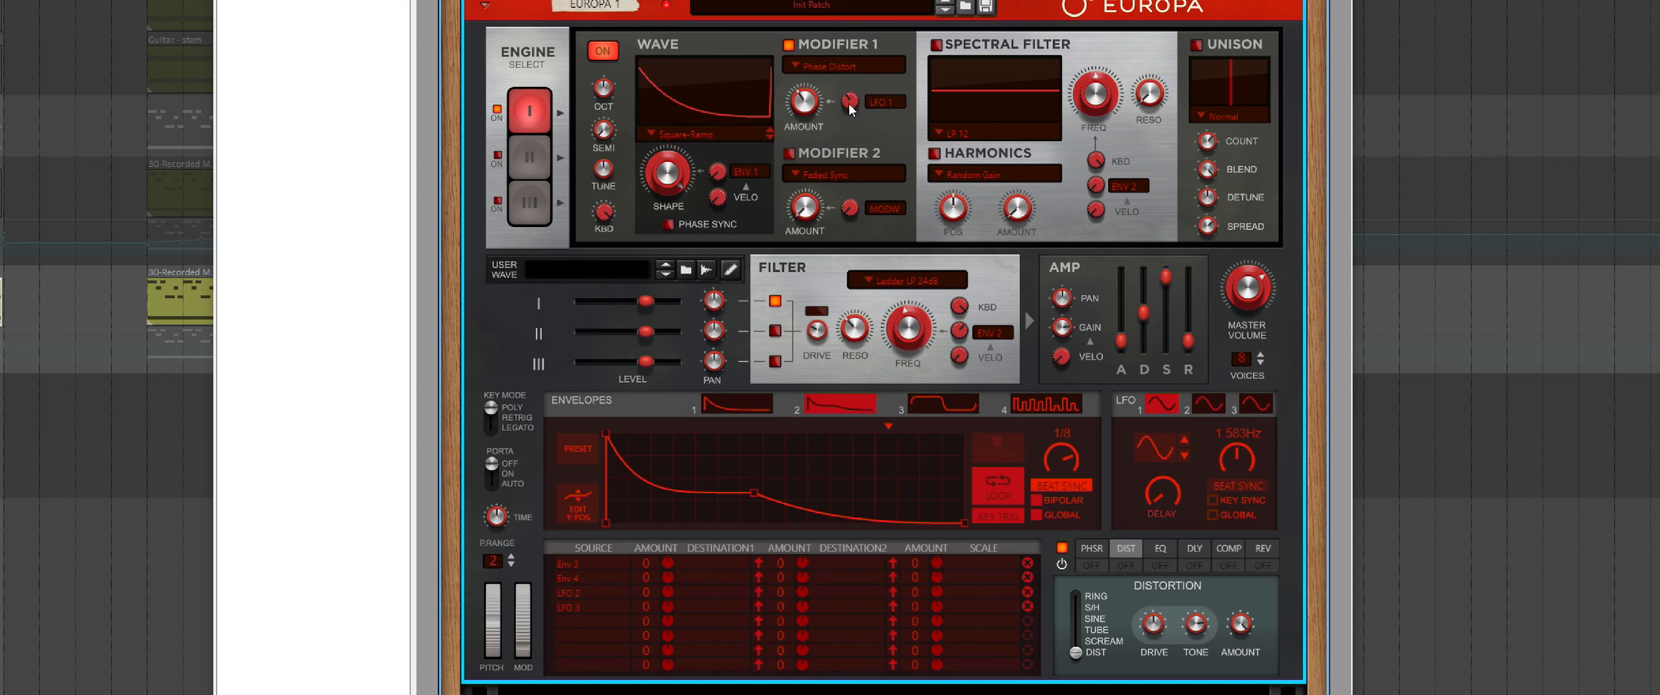
Fine-tune Modifier 1's LFO modulation depth and make LFO 1 global with a rate of 0.632 Hz.
drag(851, 101, 852, 102)
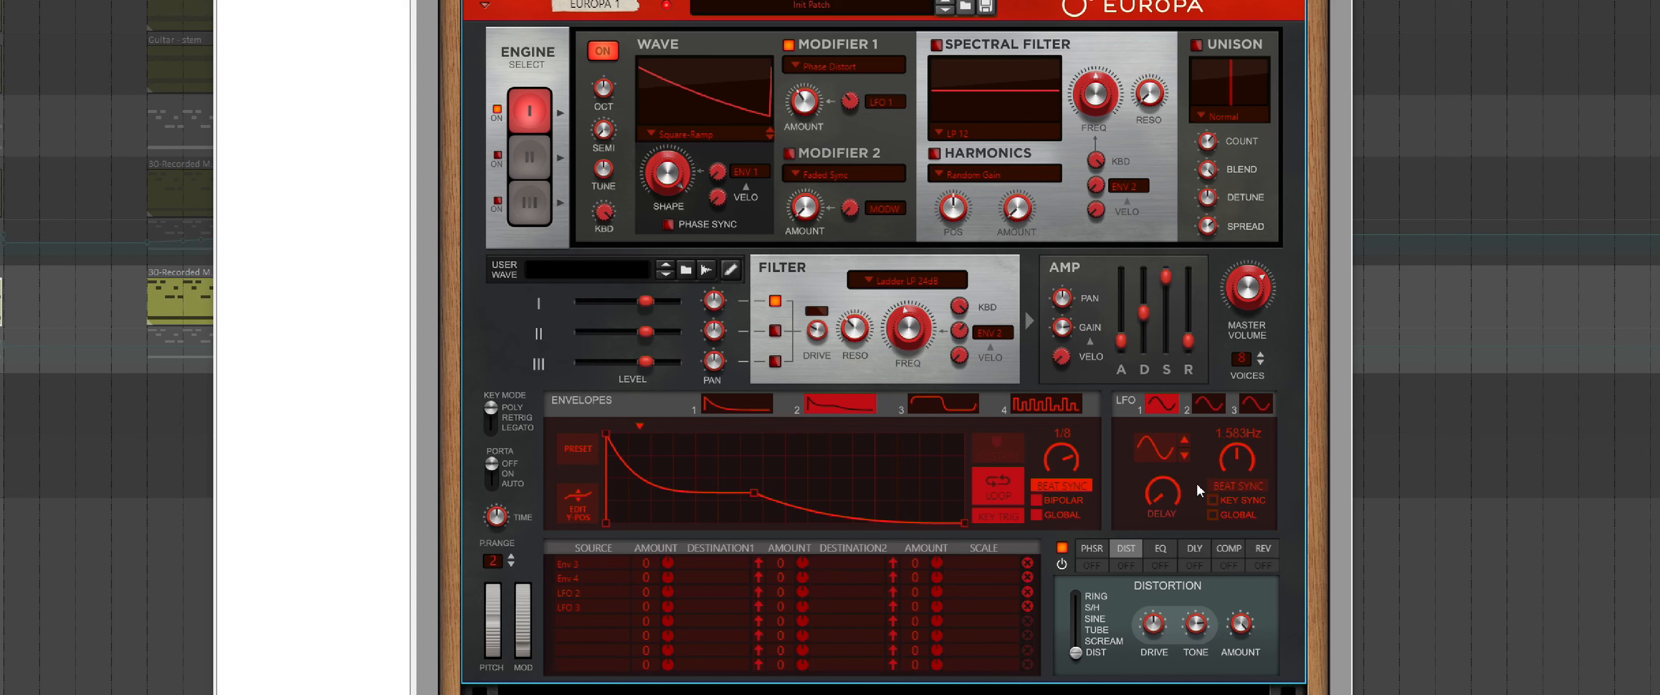
click(1214, 514)
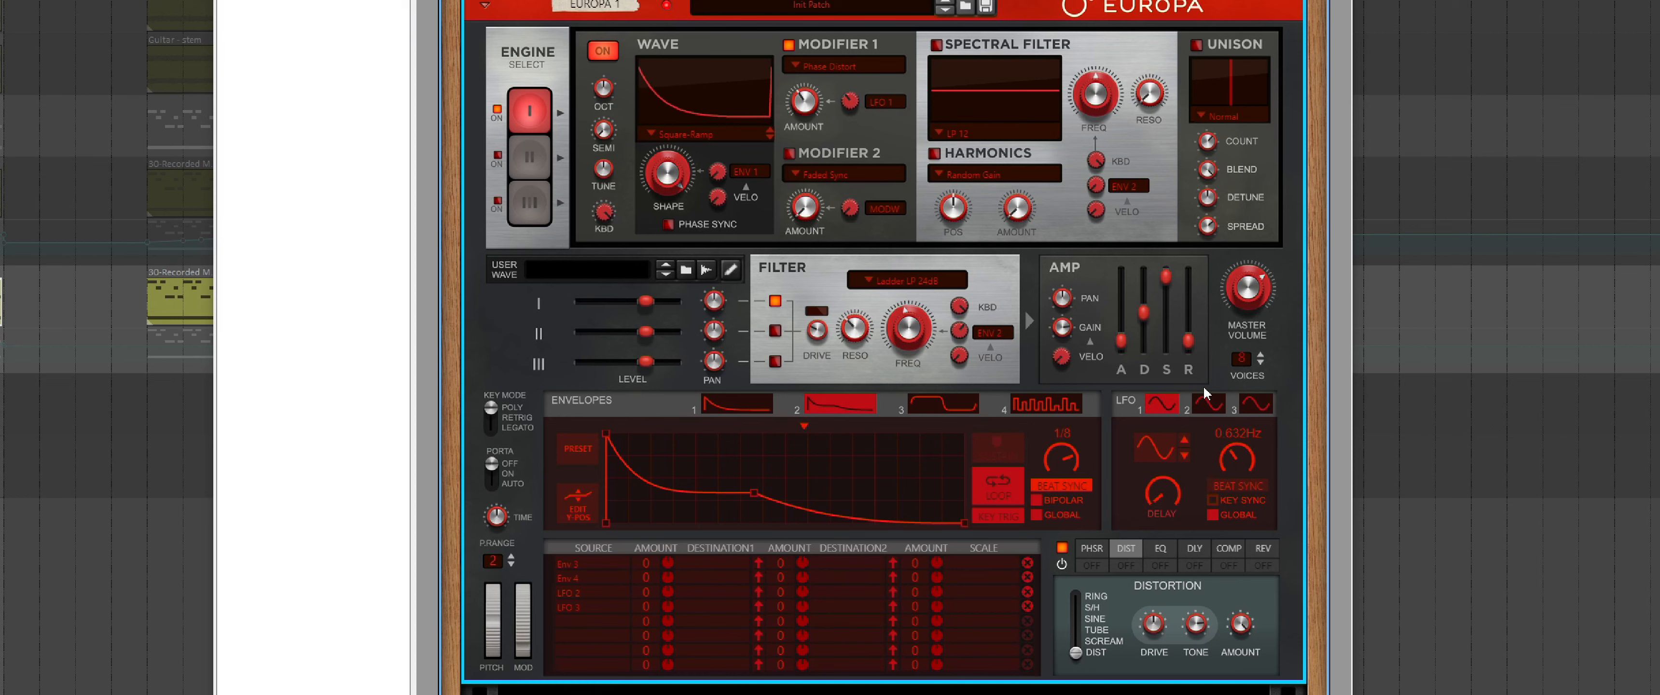
Set the amp envelope's release to 3.74 s and lower its attack to the minimum.
mouse_move(1189, 341)
mouse_down()
mouse_move(1190, 300)
mouse_move(1190, 321)
mouse_up()
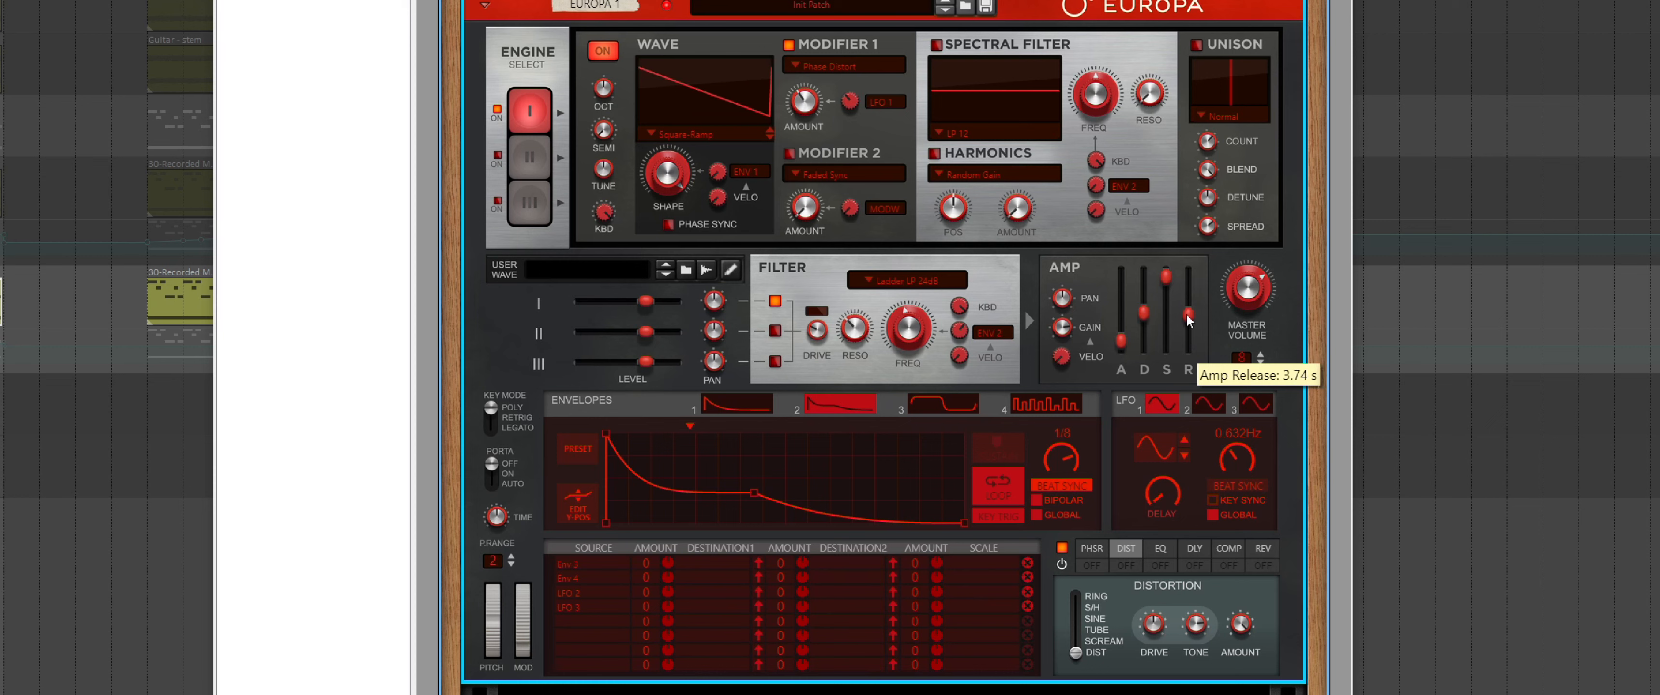
drag(1125, 342, 1140, 390)
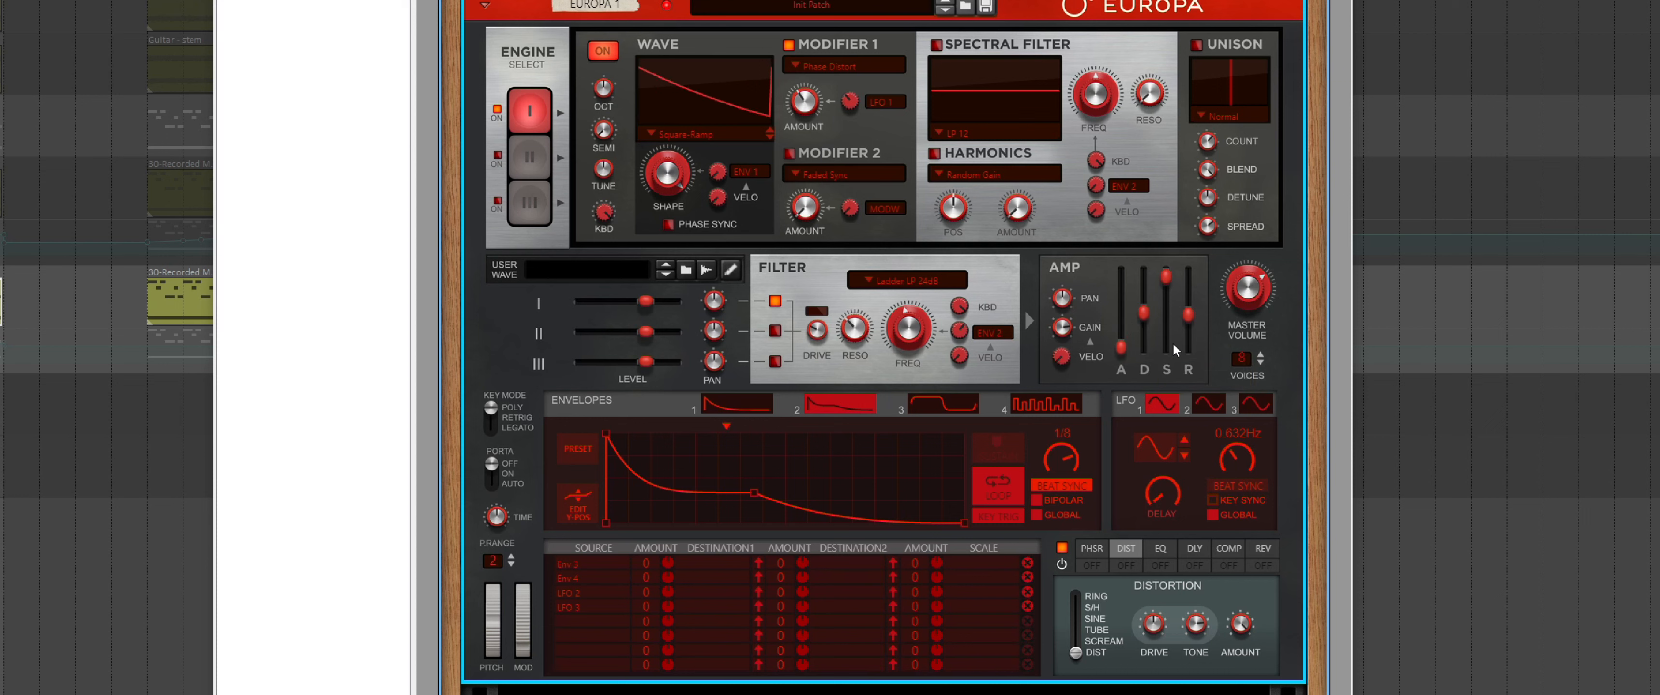
mouse_move(1145, 312)
mouse_down()
mouse_move(1144, 332)
mouse_move(1143, 313)
mouse_up()
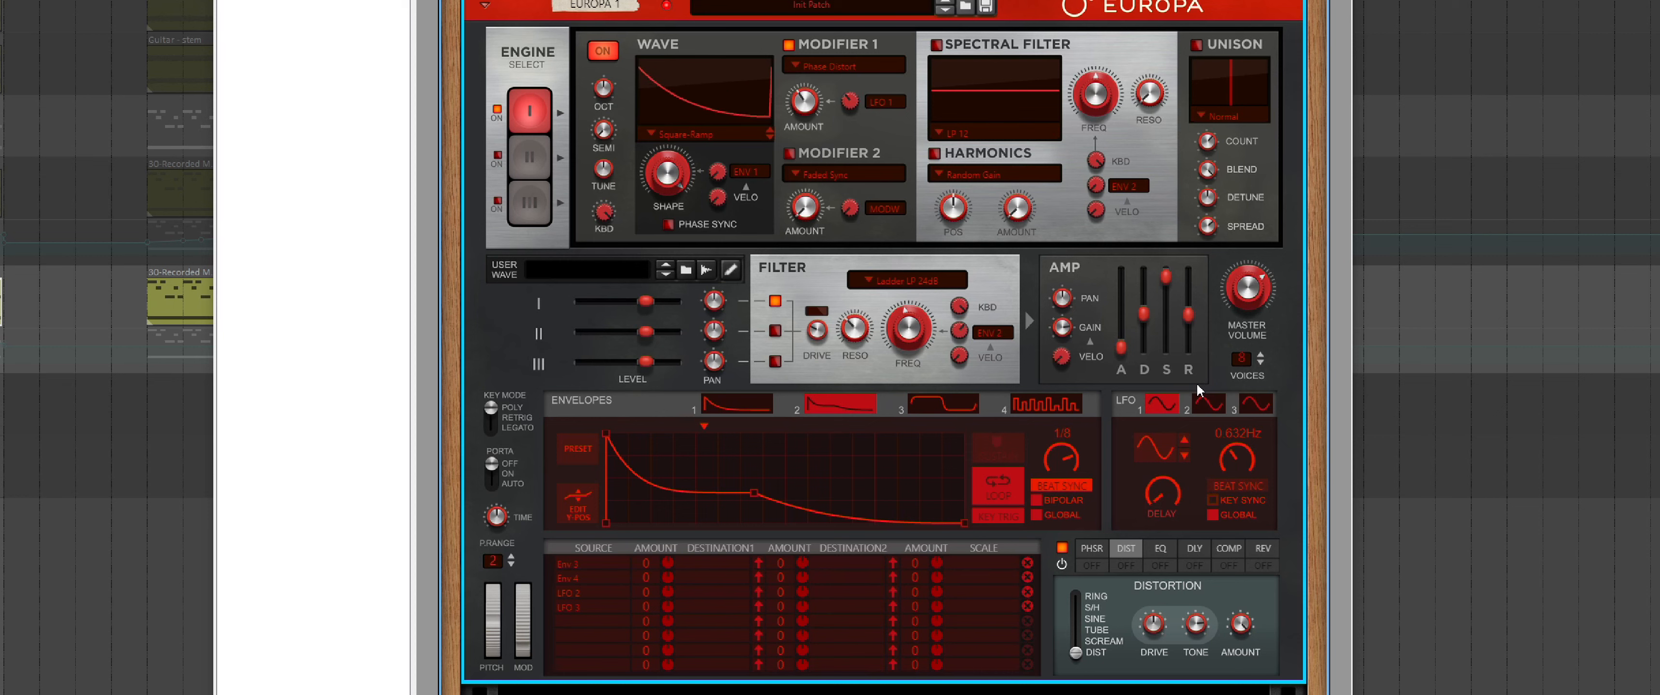
Compare the shapes of envelopes 1 and 2, ending on envelope 1.
click(758, 404)
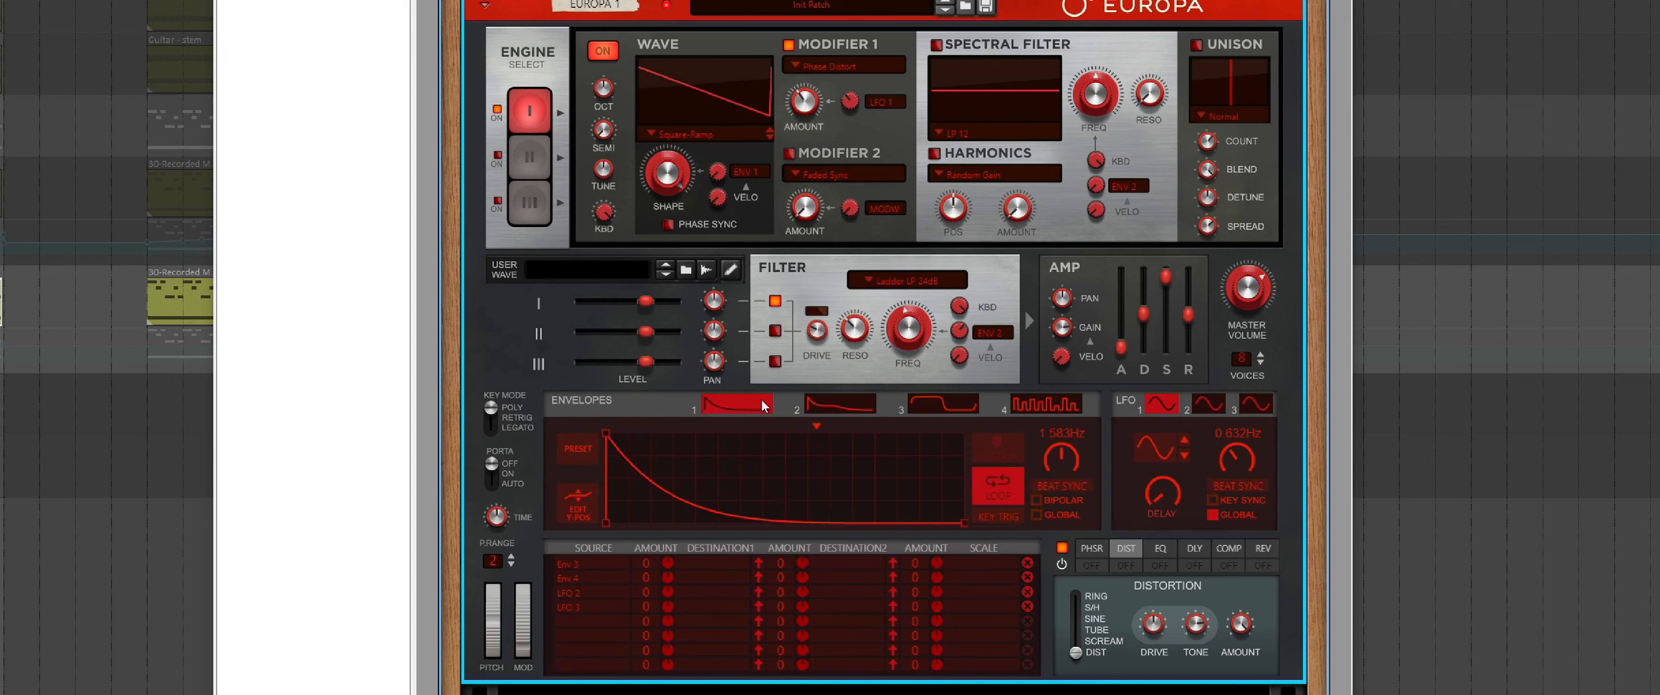
click(841, 407)
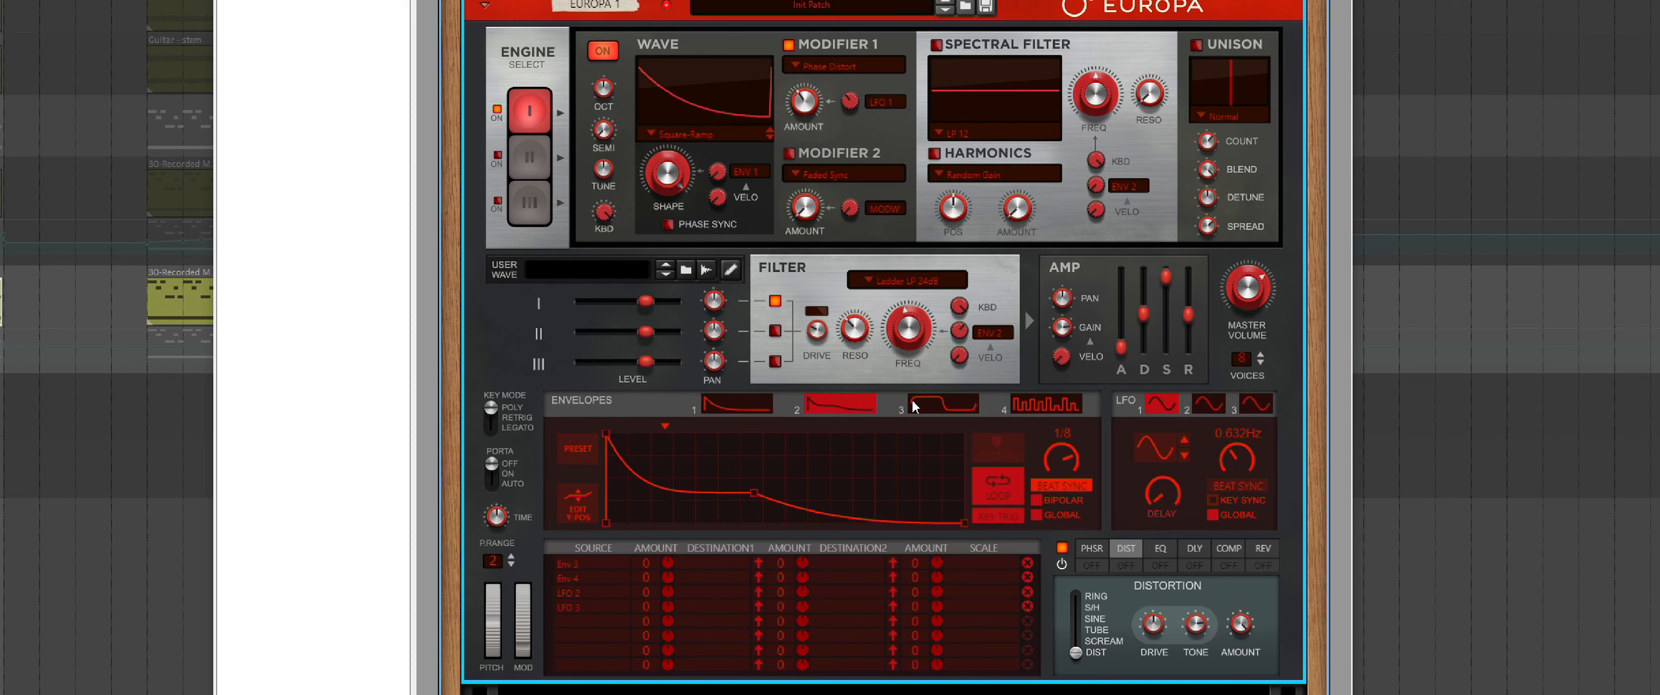
click(765, 409)
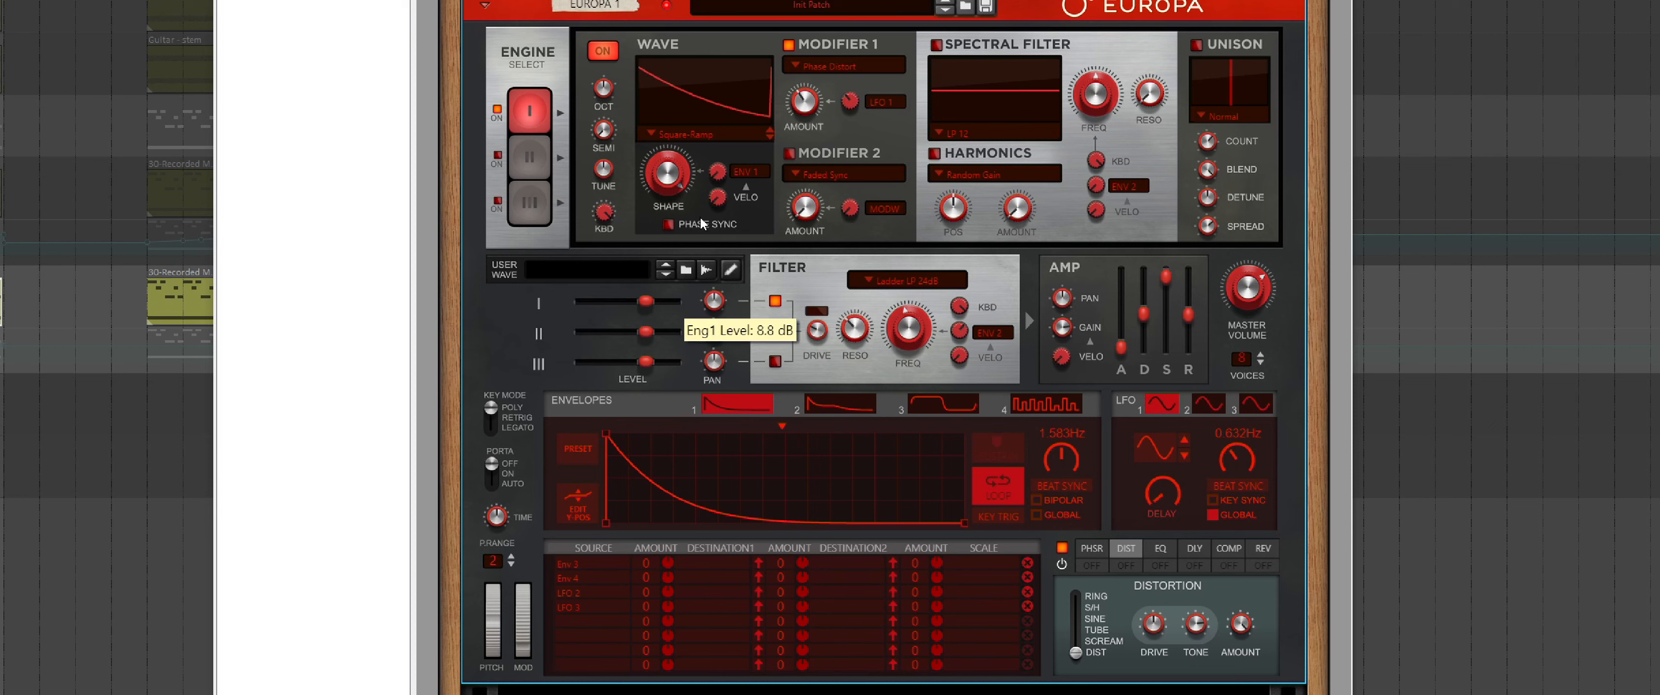
Turn on engine 1's spectral filter and set its type to Resonator 1.
click(937, 45)
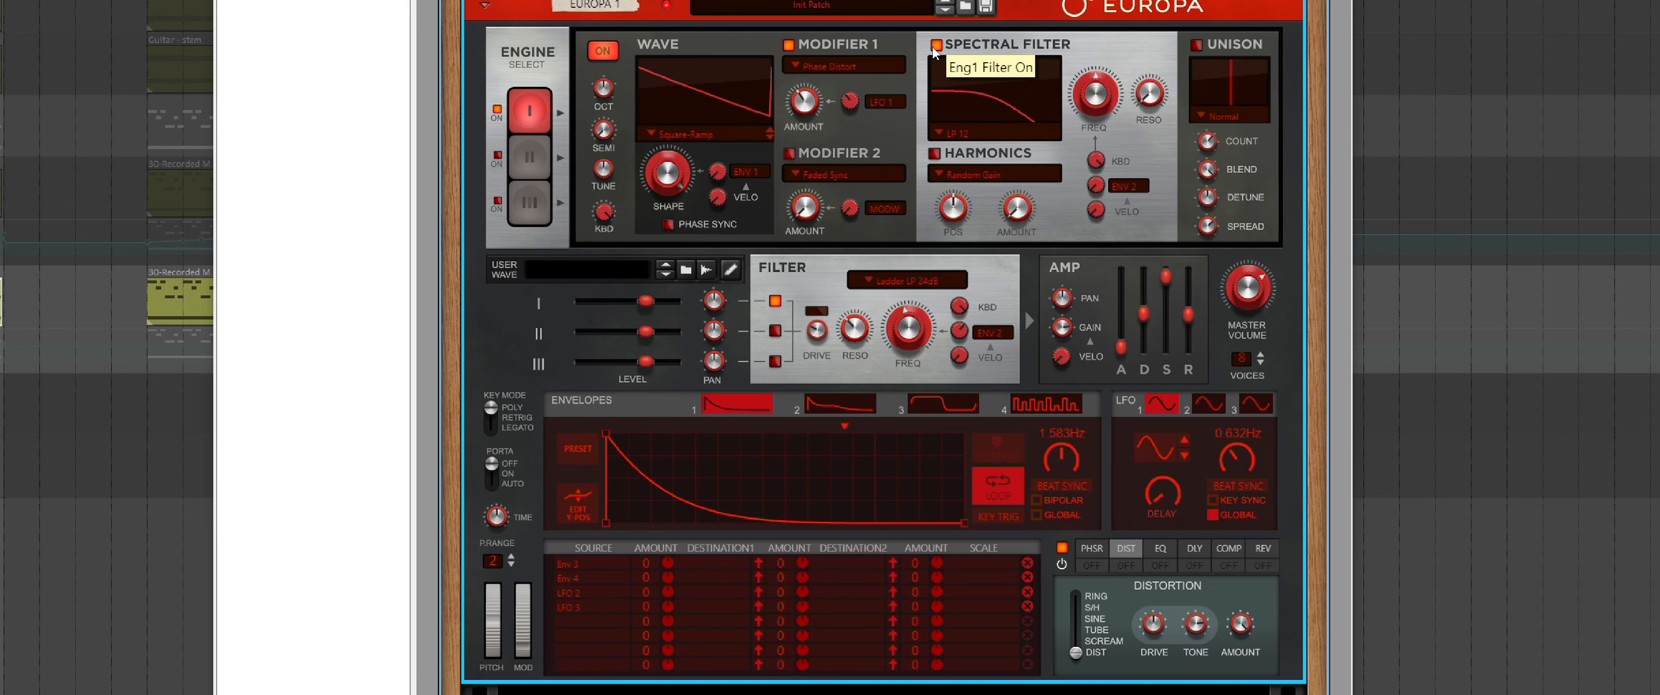
click(968, 135)
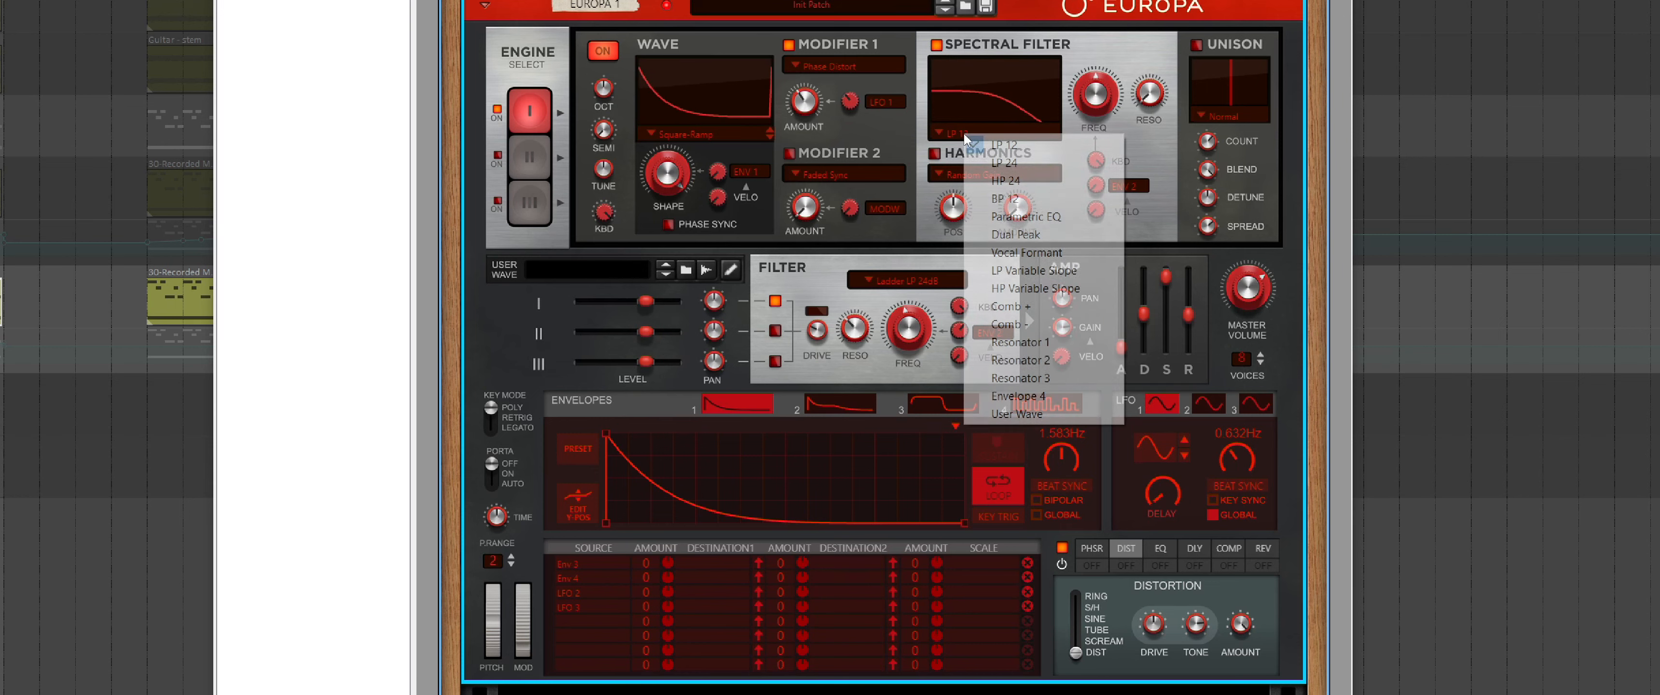
click(1020, 342)
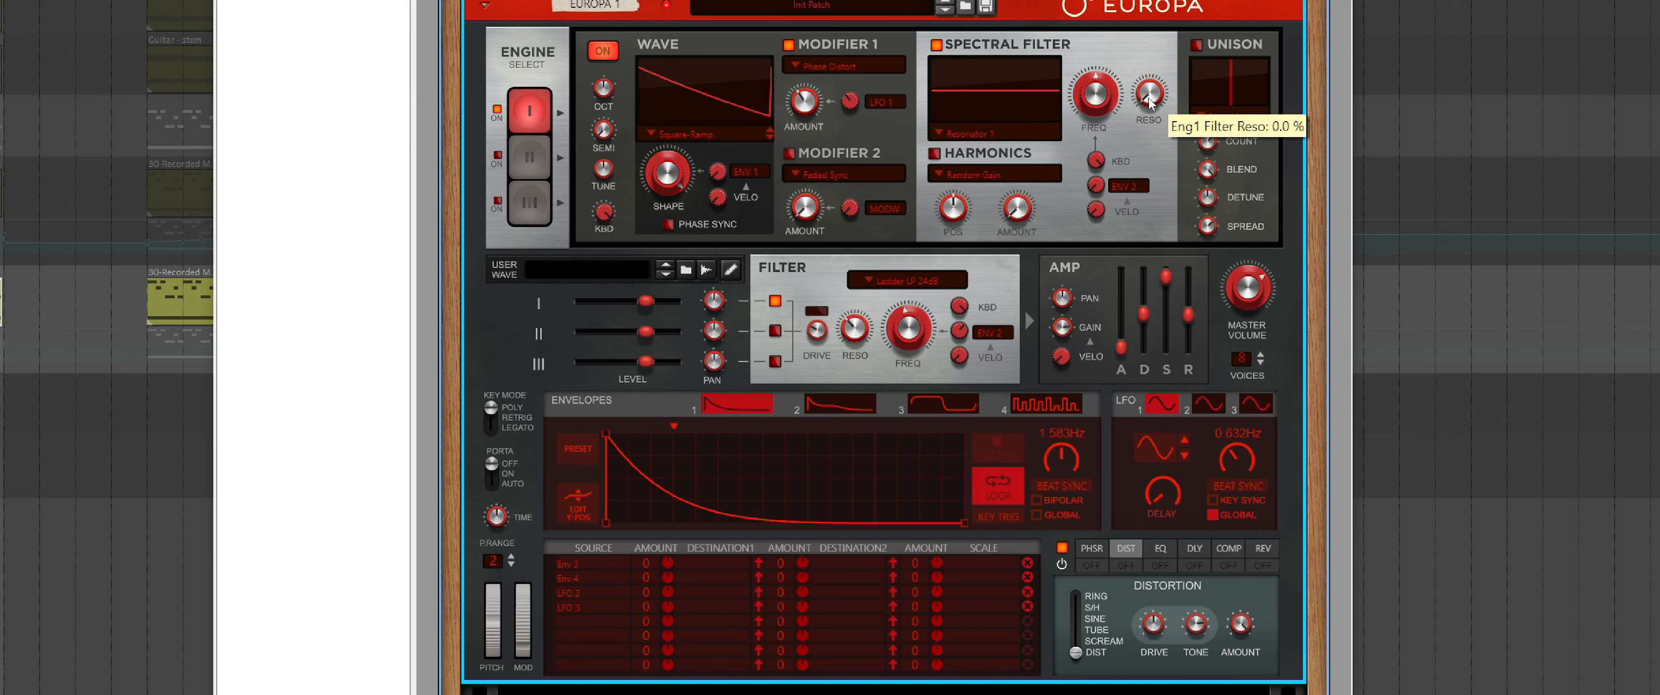
Raise the spectral filter's resonance to about 36% and adjust its frequency.
drag(1149, 103, 1154, 77)
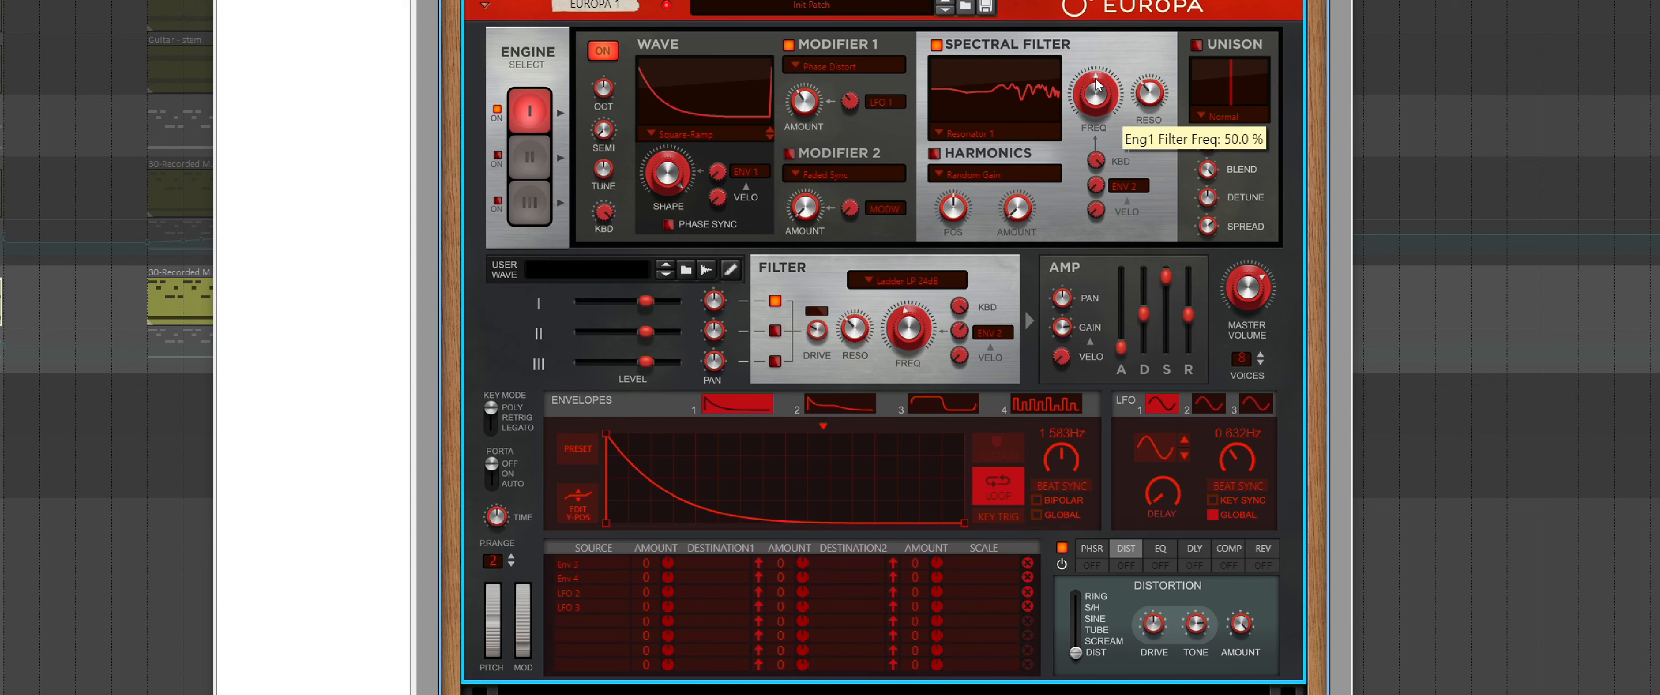
drag(1097, 95, 1100, 110)
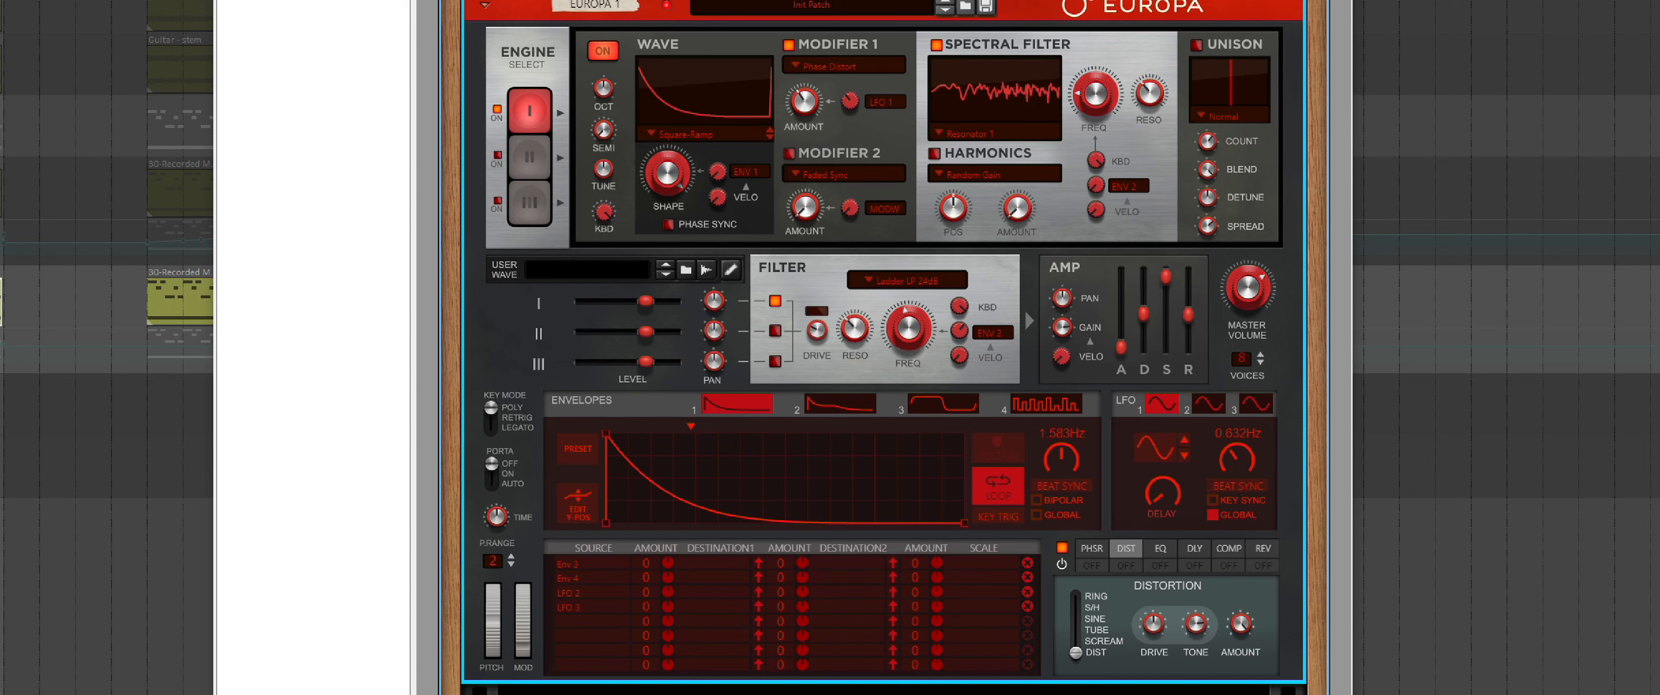
drag(1094, 93, 1093, 96)
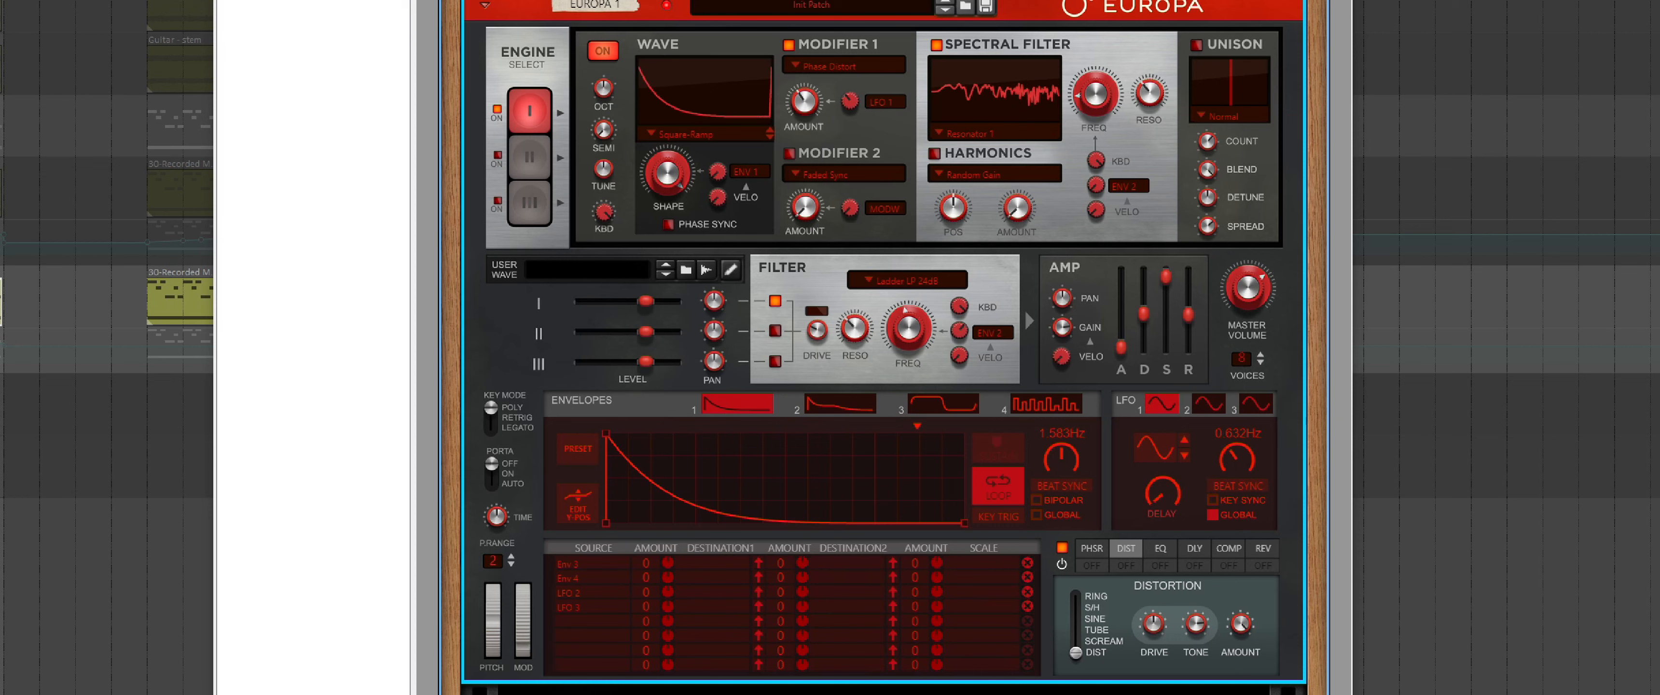
mouse_move(1149, 104)
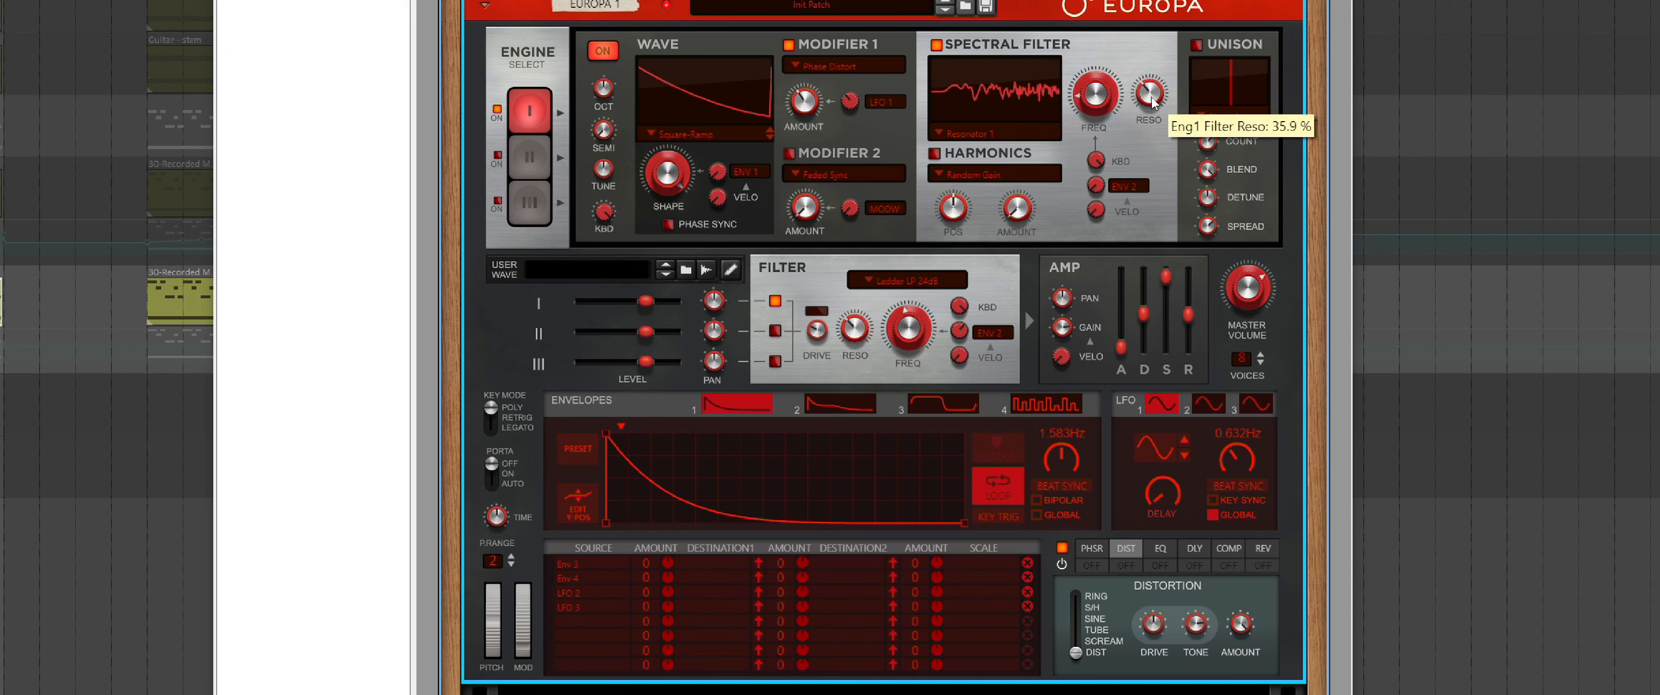
drag(1149, 103, 1147, 105)
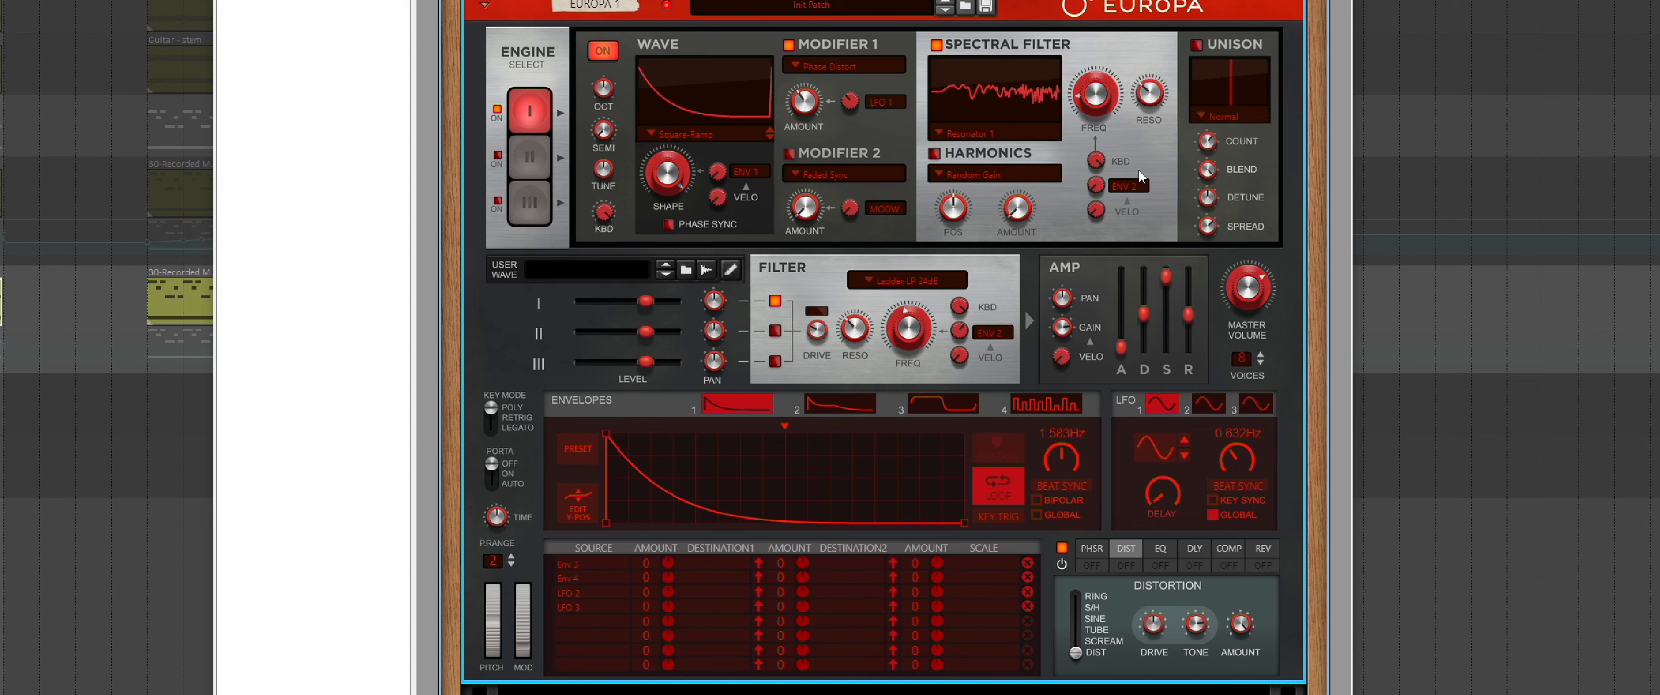
Turn on the Harmonics section of engine 1 with the Random Gain type.
click(934, 154)
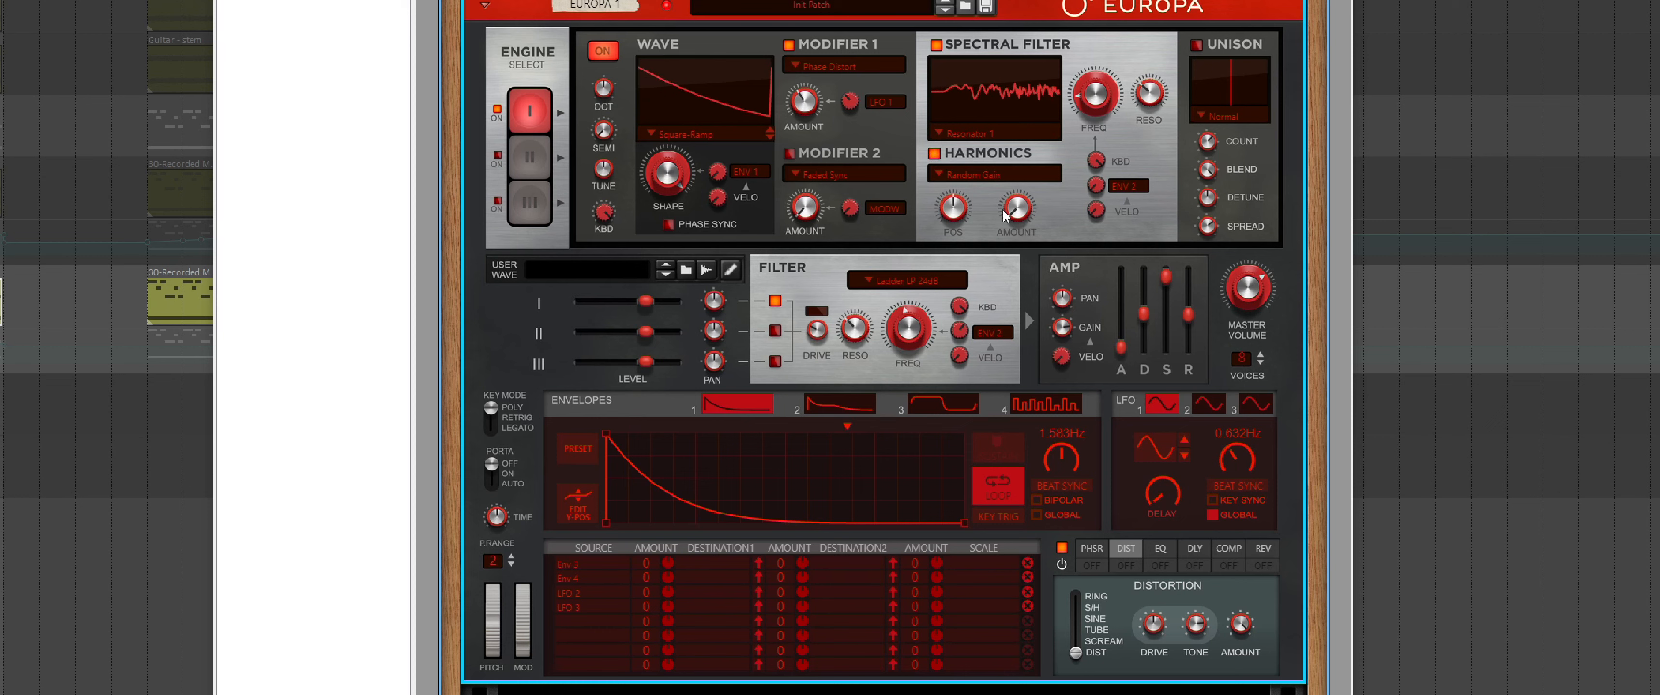
Turn off the Harmonics section and Modifier 2 of engine 1.
click(934, 154)
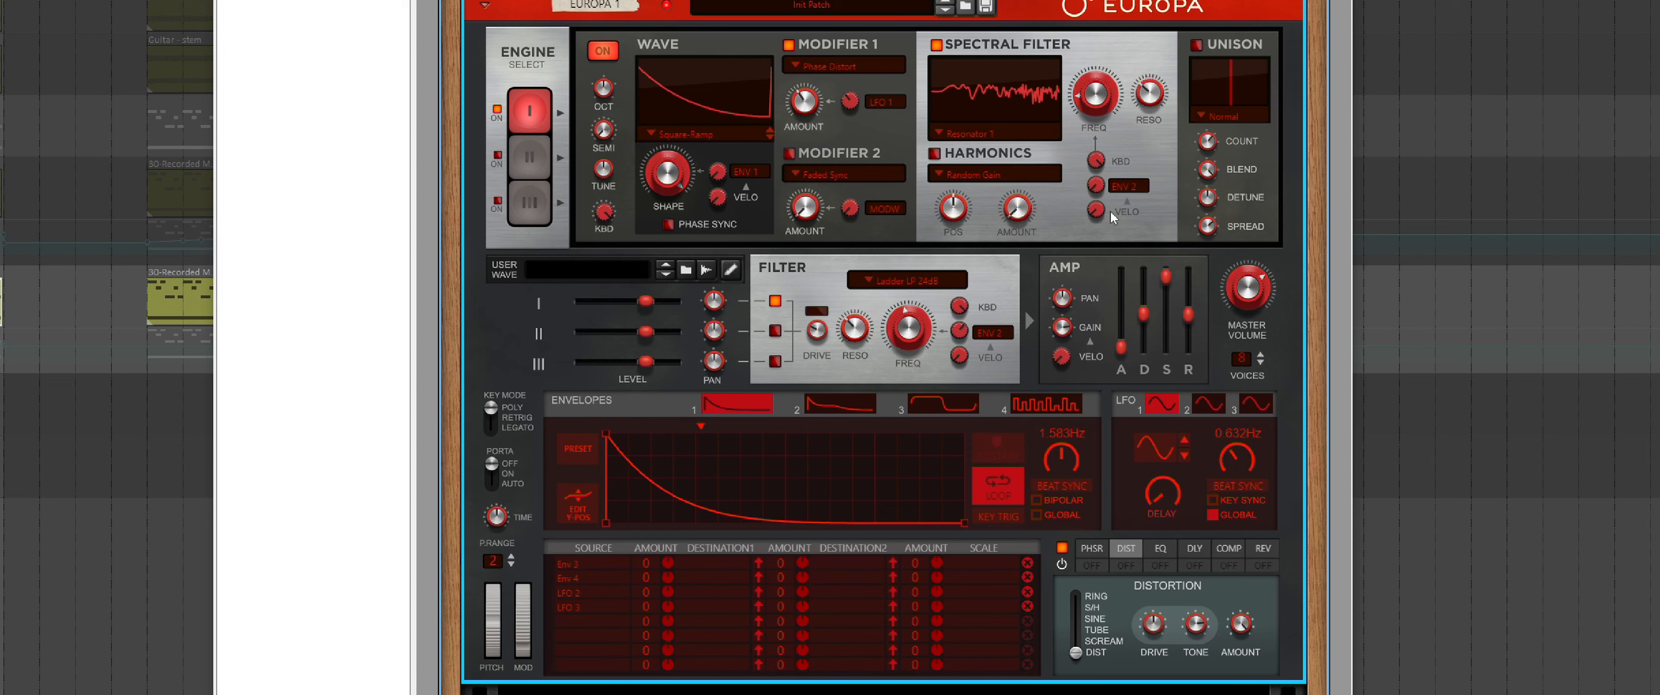
click(790, 153)
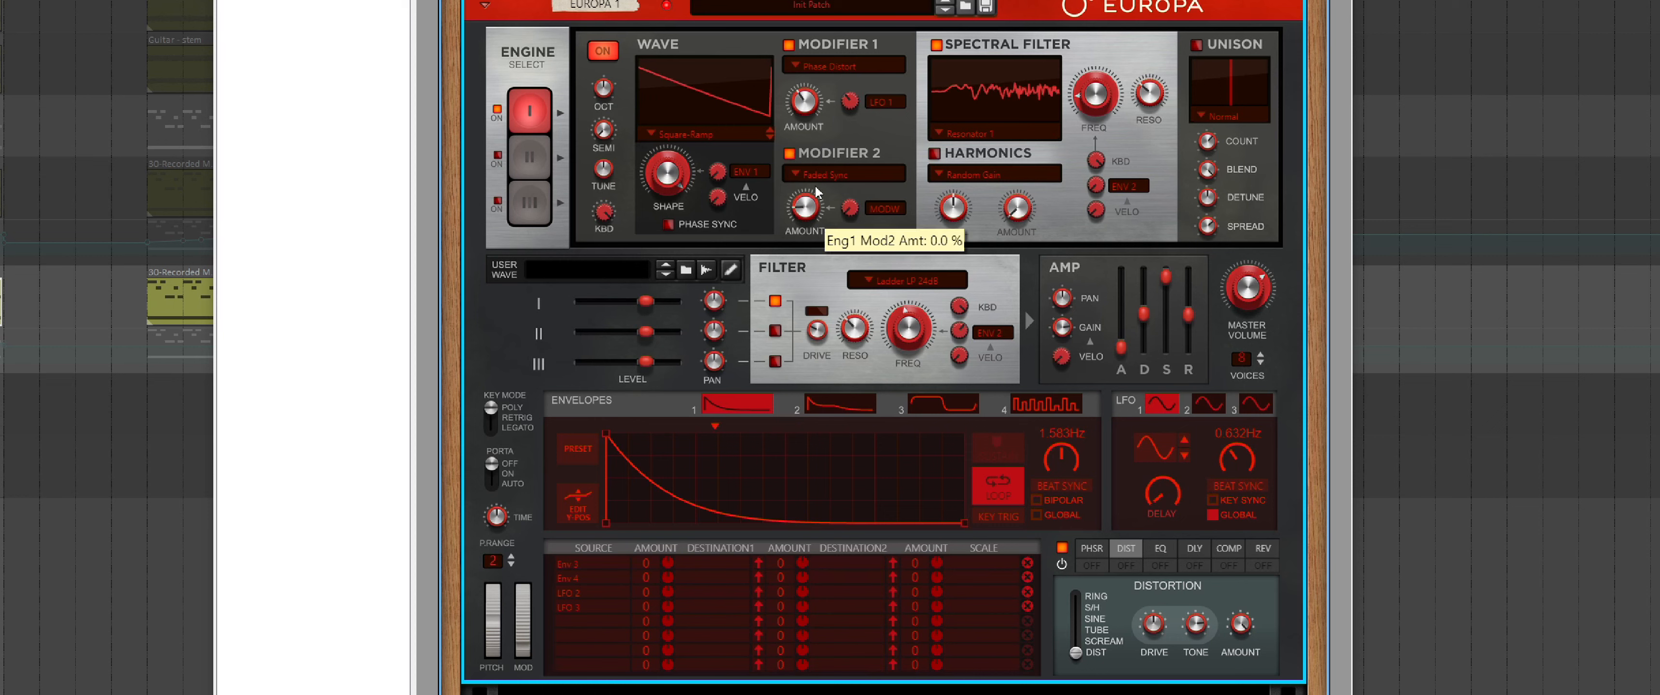
click(788, 154)
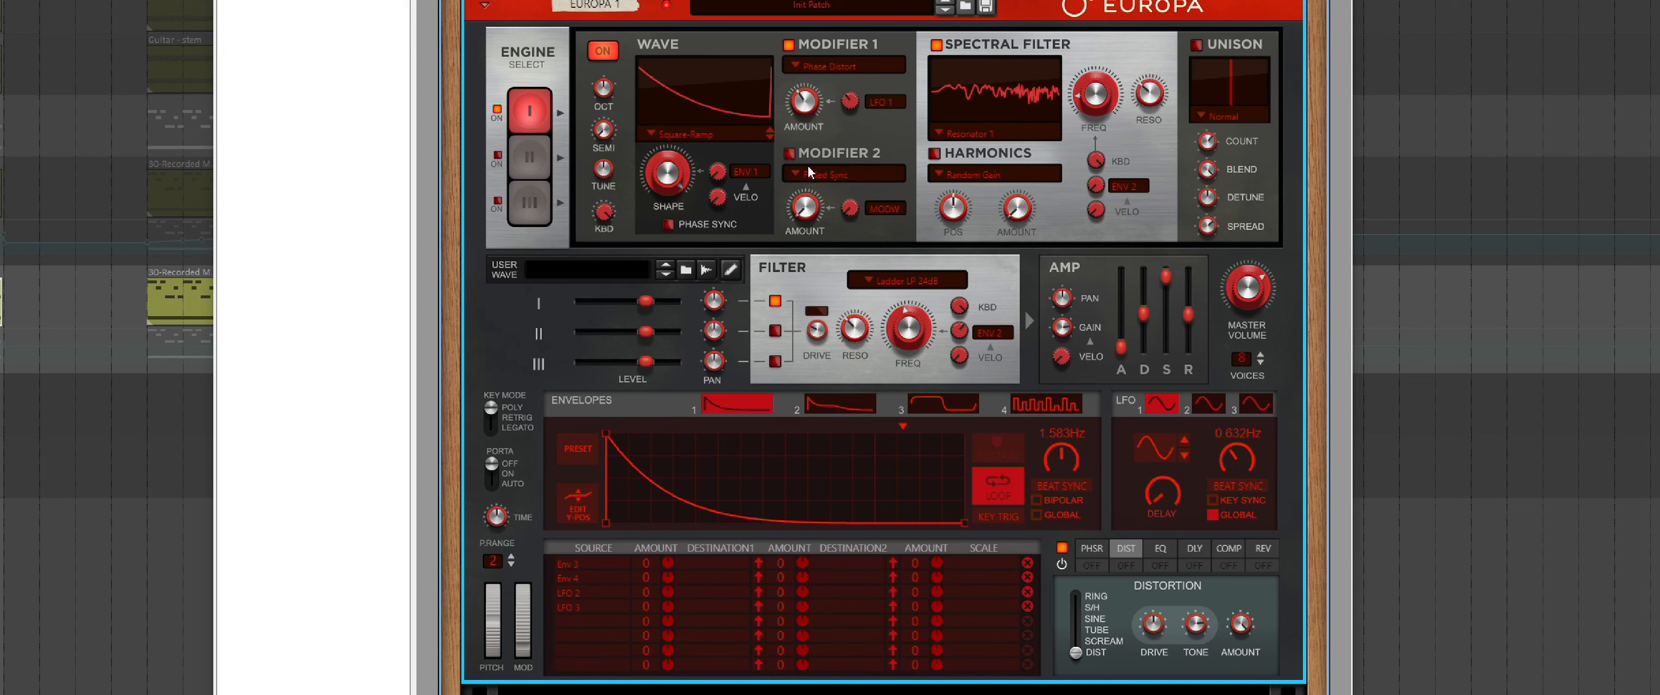
Turn on engine 1's unison and adjust its blend and detune, with the spread at about 58%.
click(1198, 46)
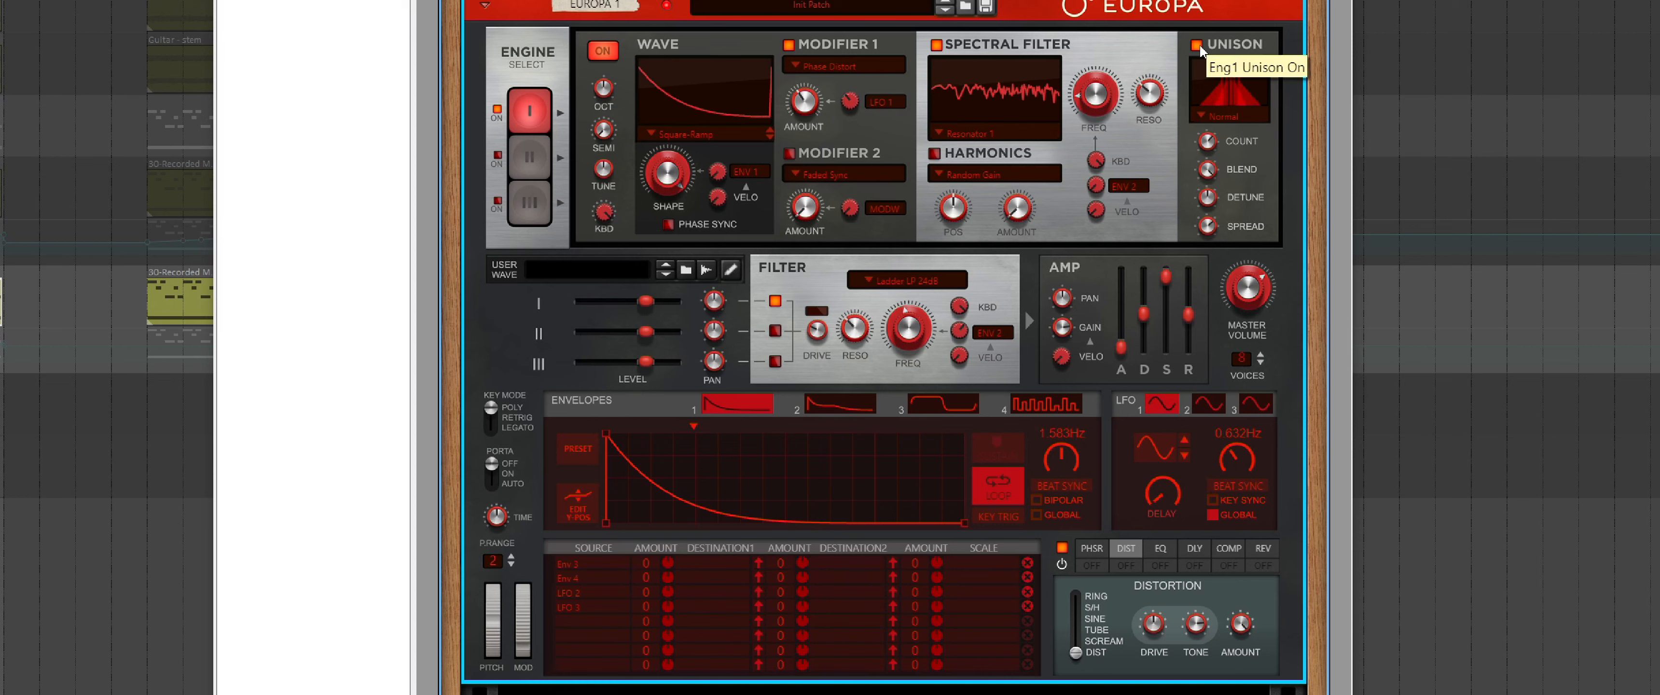
mouse_move(1205, 143)
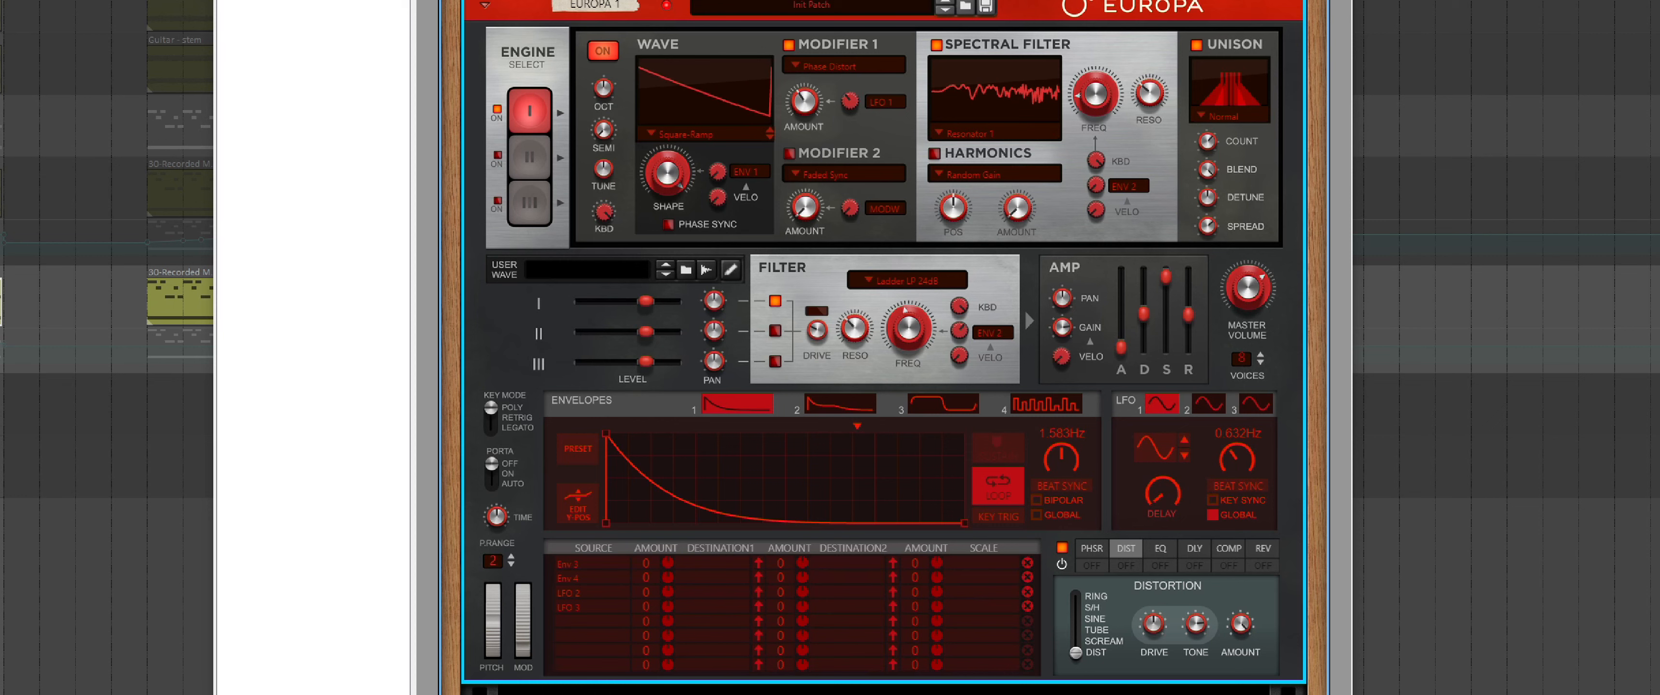
mouse_move(1207, 169)
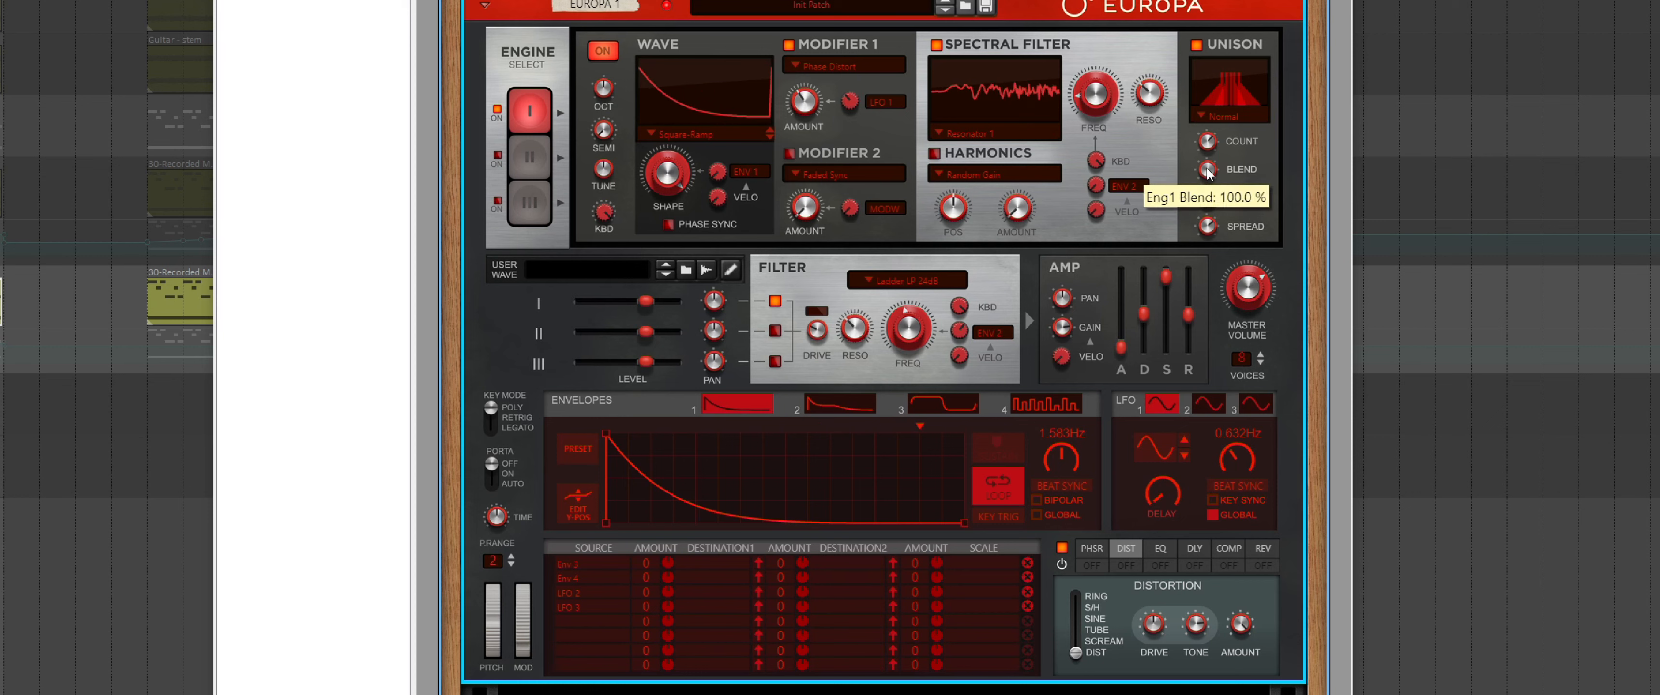
drag(1207, 171, 1205, 196)
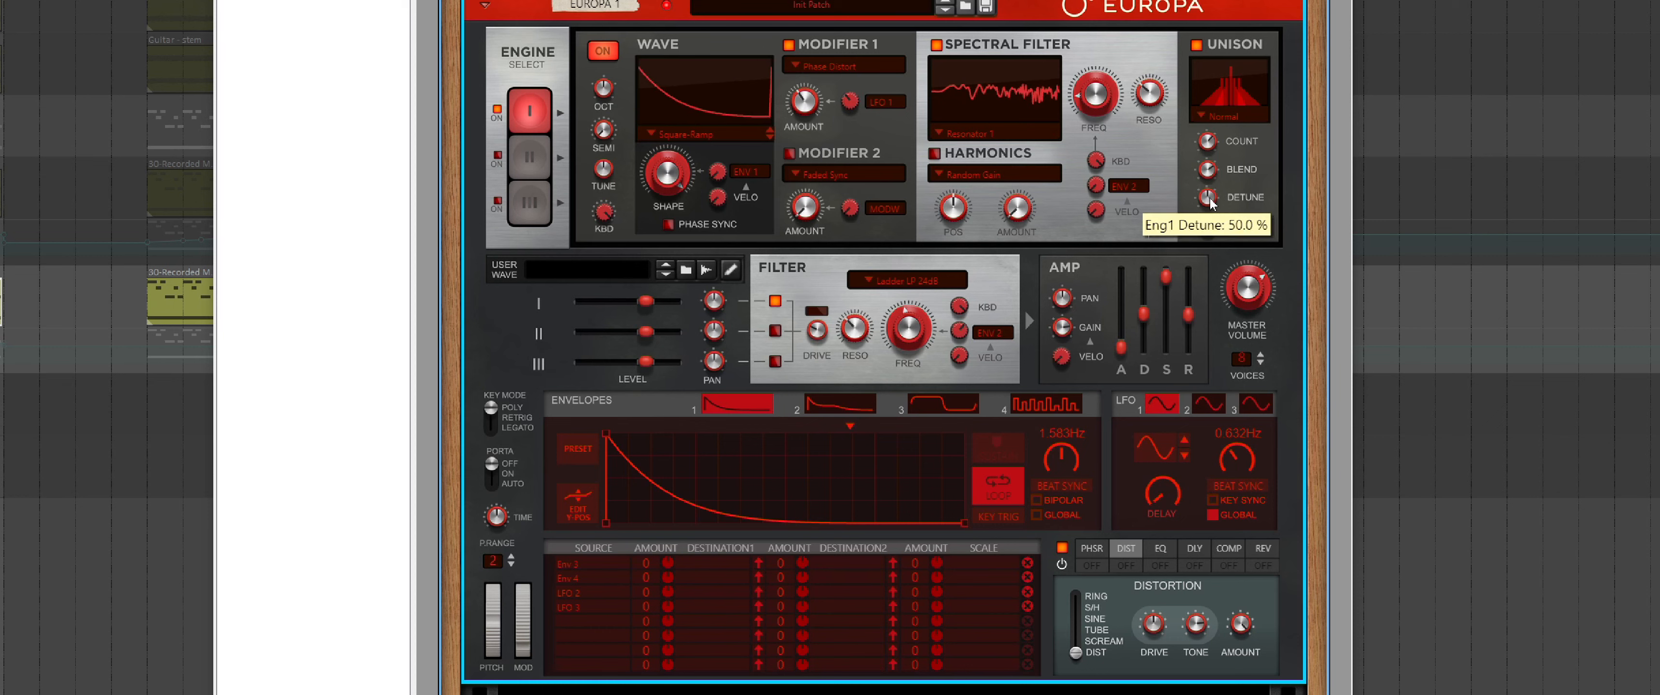
drag(1212, 204, 1214, 194)
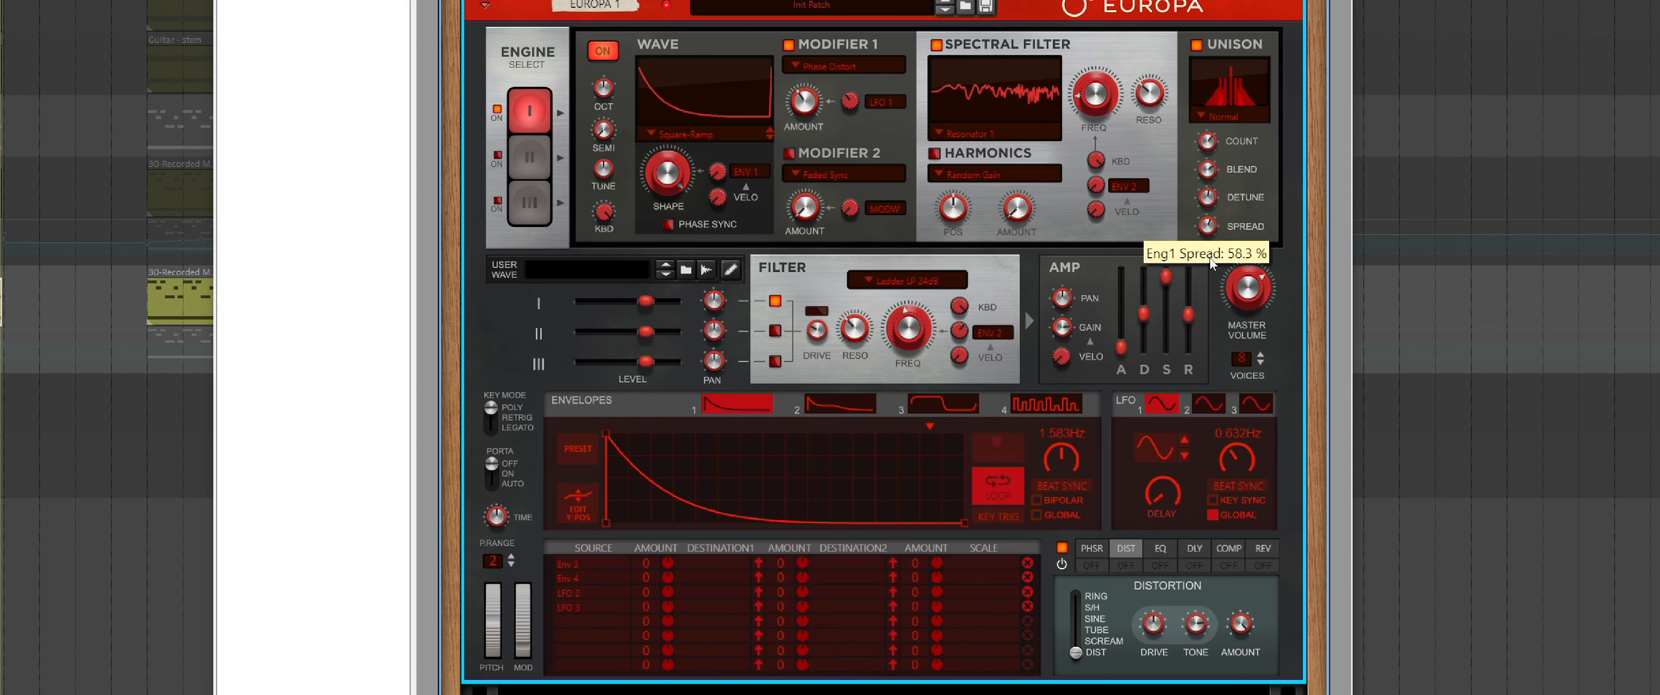
drag(1205, 263, 1219, 259)
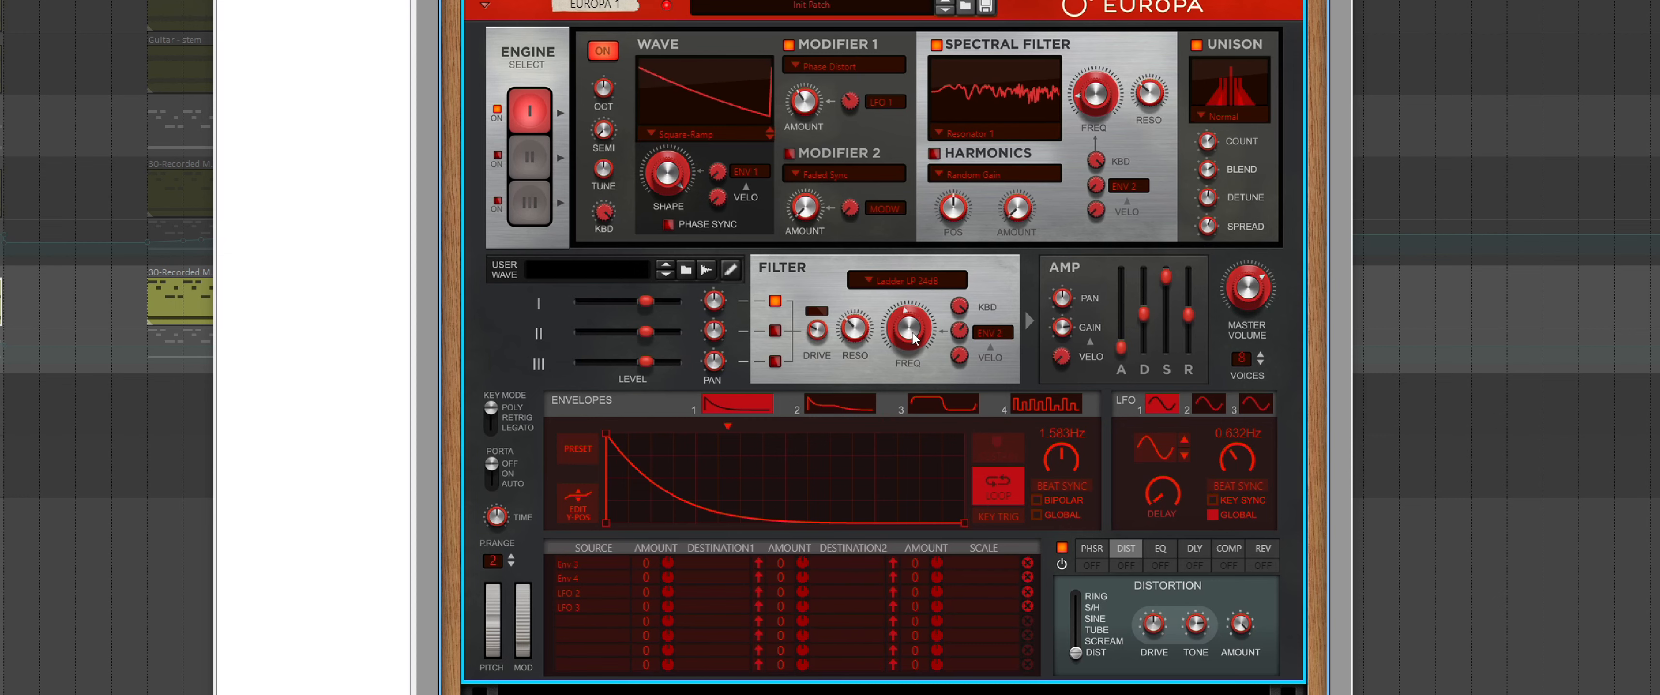
Set LFO 3 to a square waveform, beat-synced at 3/8 and global.
scroll(1039, 287, down, 3)
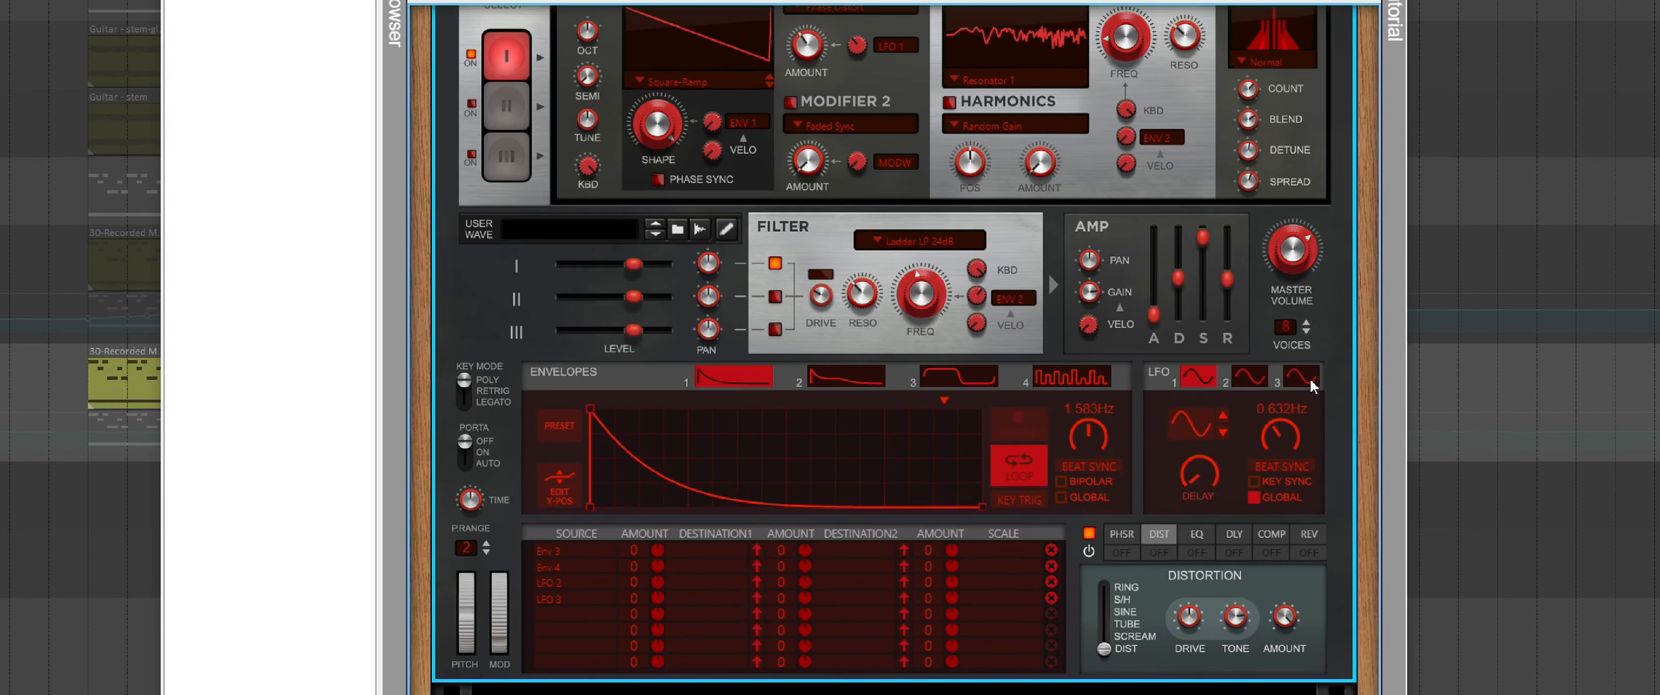
click(1296, 368)
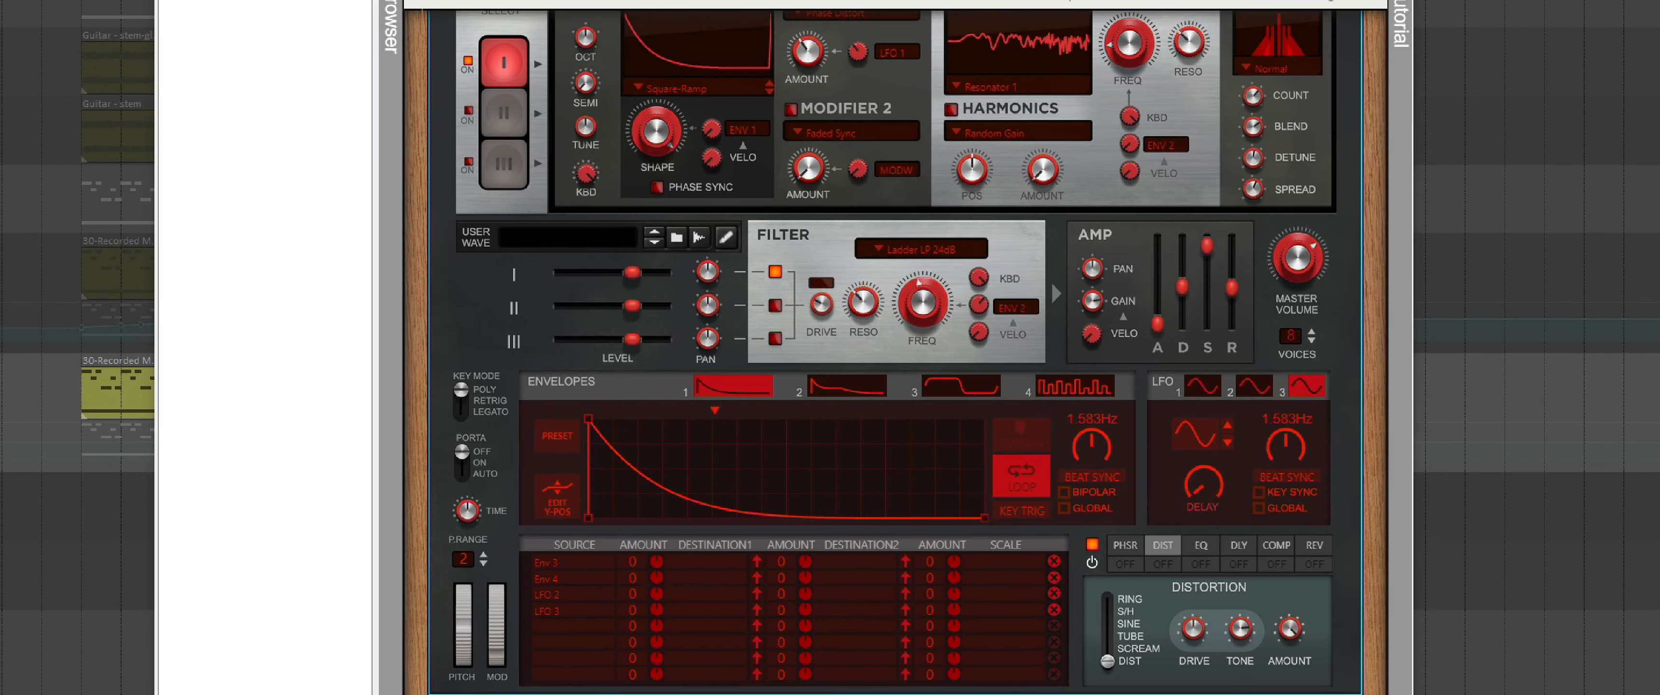
click(1209, 433)
click(1231, 424)
click(1231, 424)
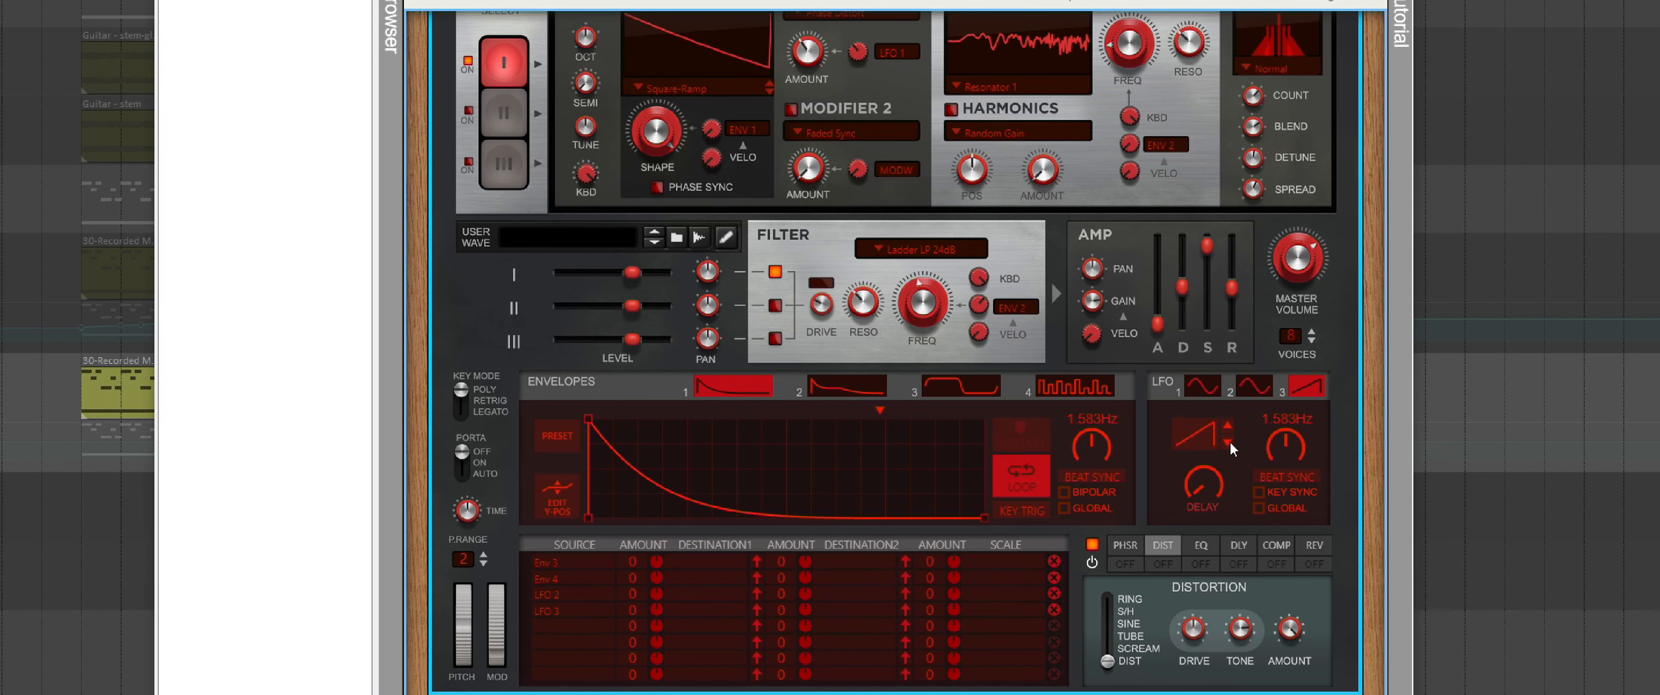
click(1230, 442)
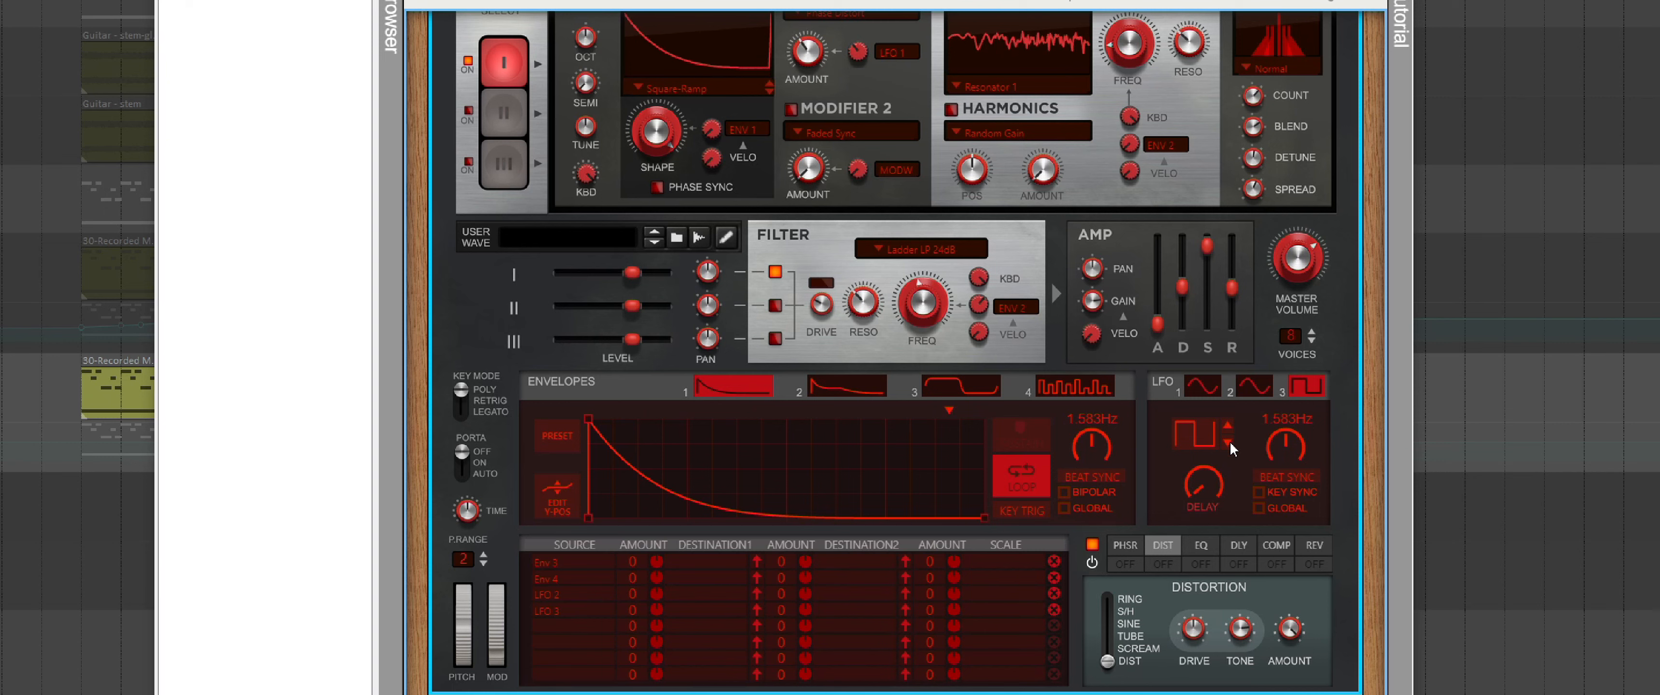
click(1301, 476)
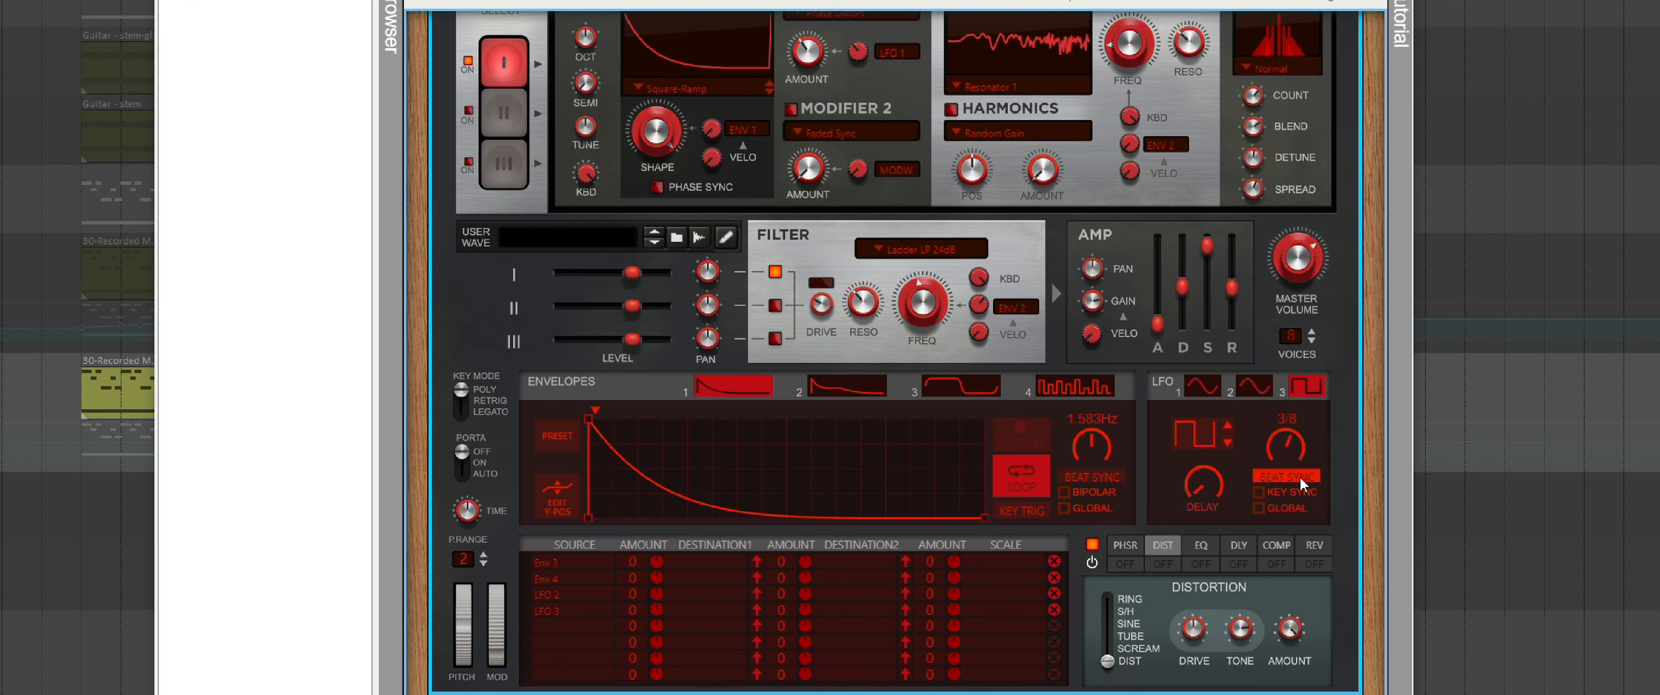
click(1261, 509)
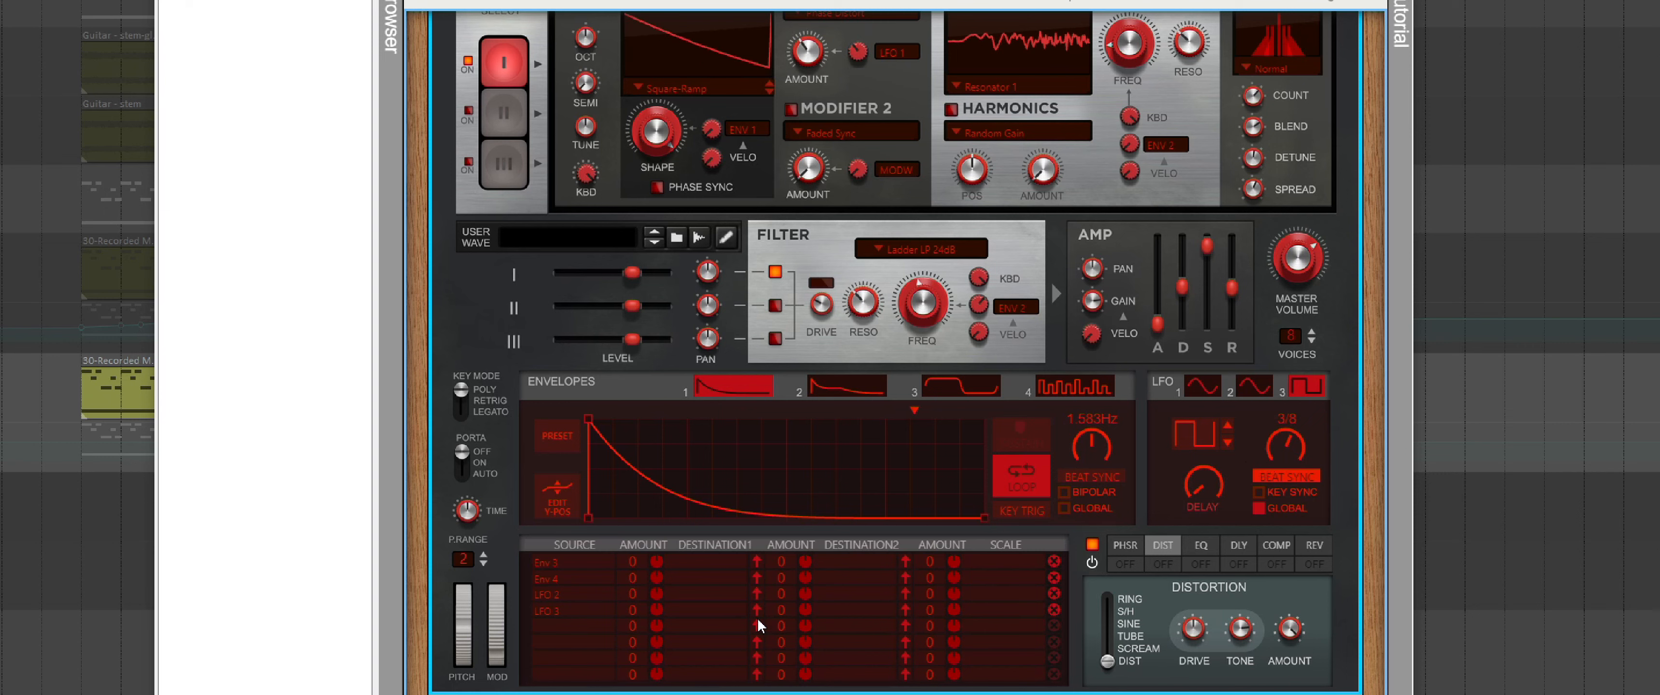
Route LFO 3 to the filter frequency in the modulation matrix with an amount of 56.
drag(757, 611, 926, 315)
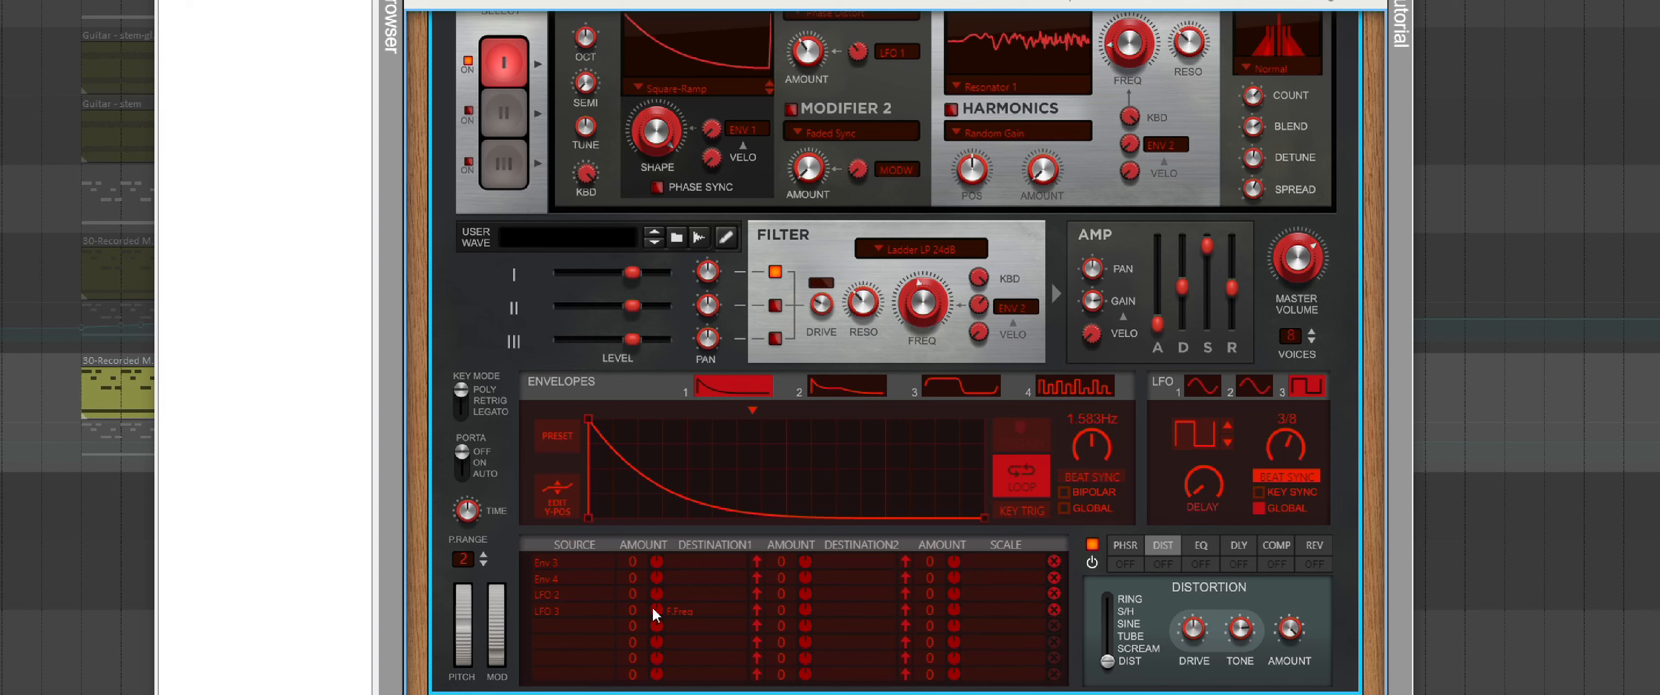
drag(652, 607, 667, 585)
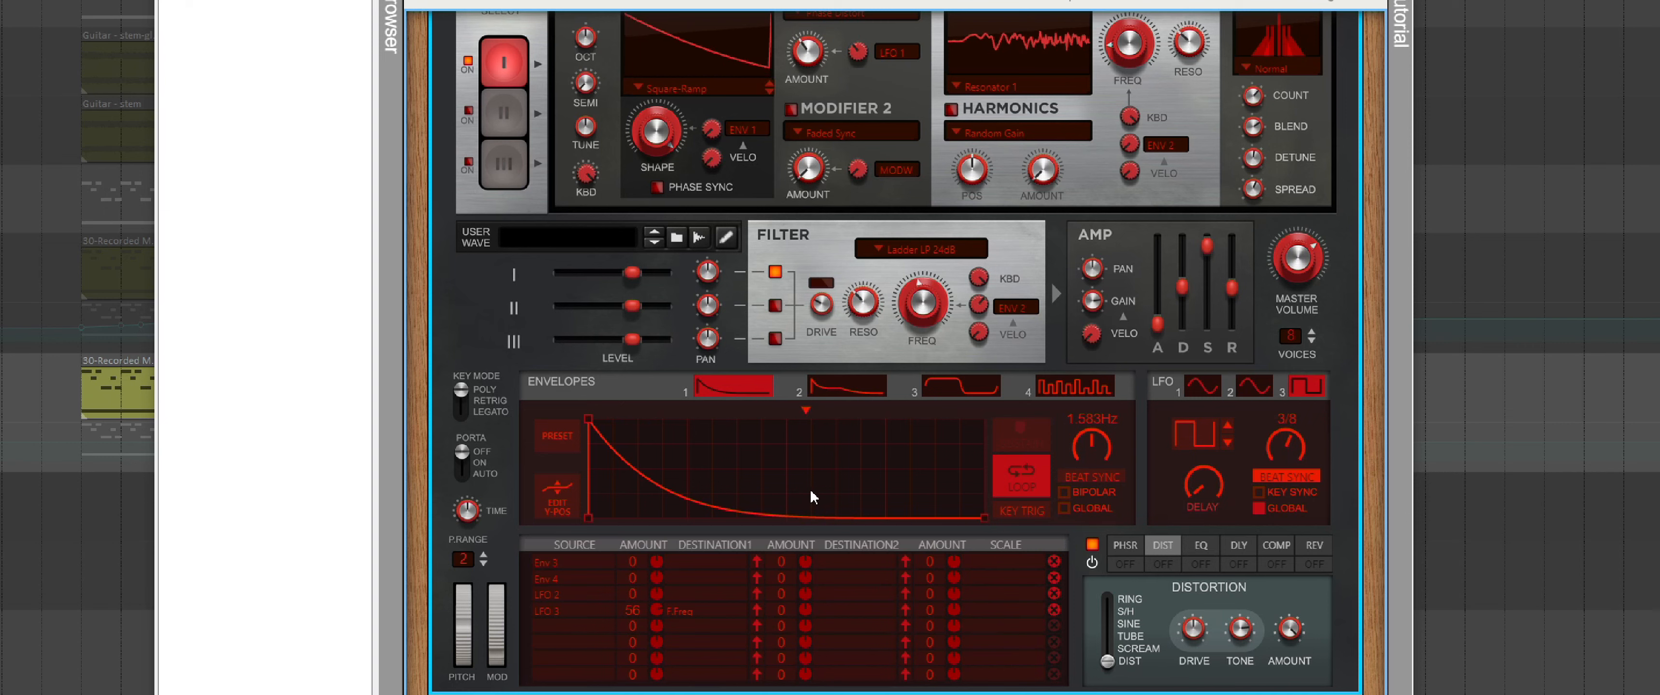
Set LFO 2 to a global smooth random waveform at 0.266 Hz and route it to engine 1's pitch with an amount of 3.
click(1250, 388)
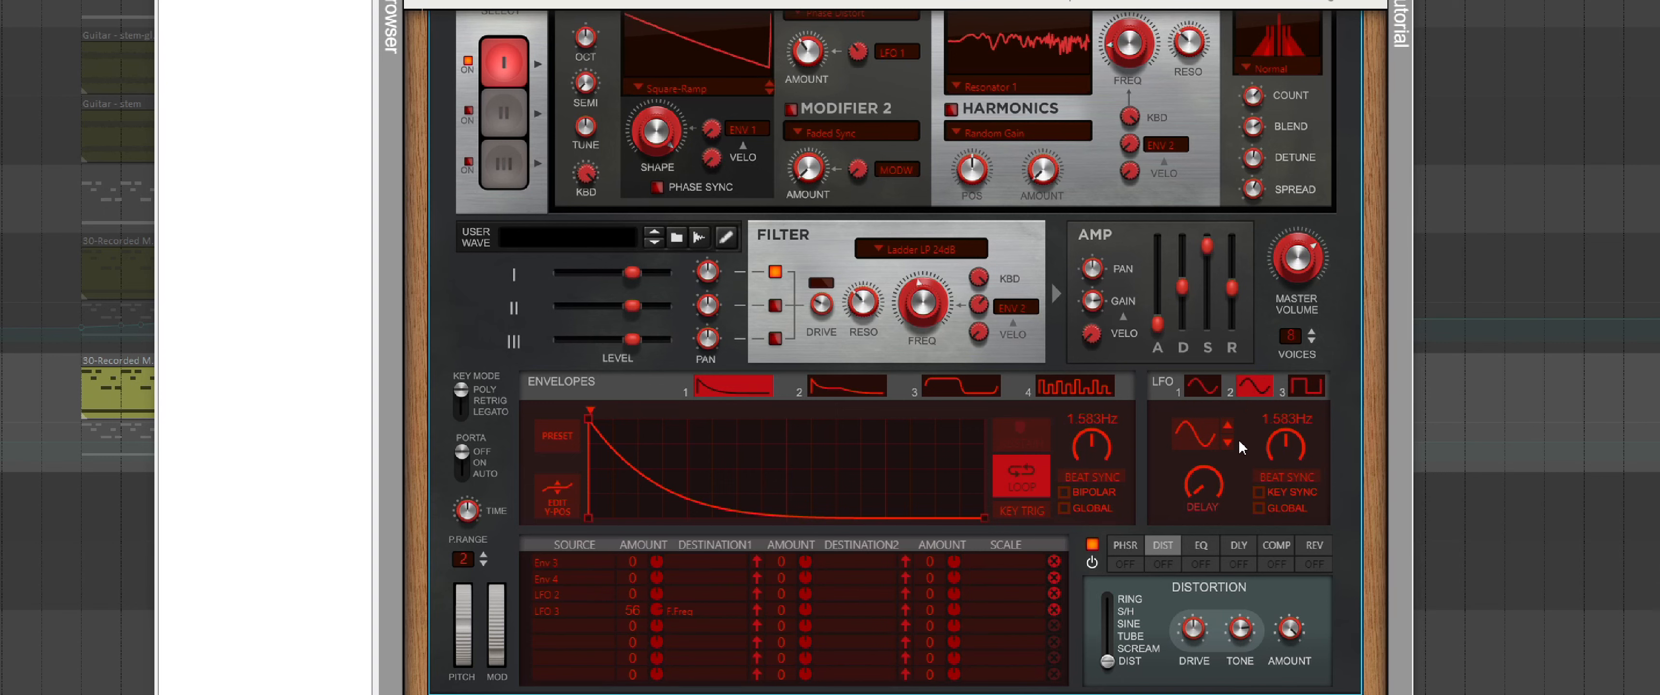
click(1230, 425)
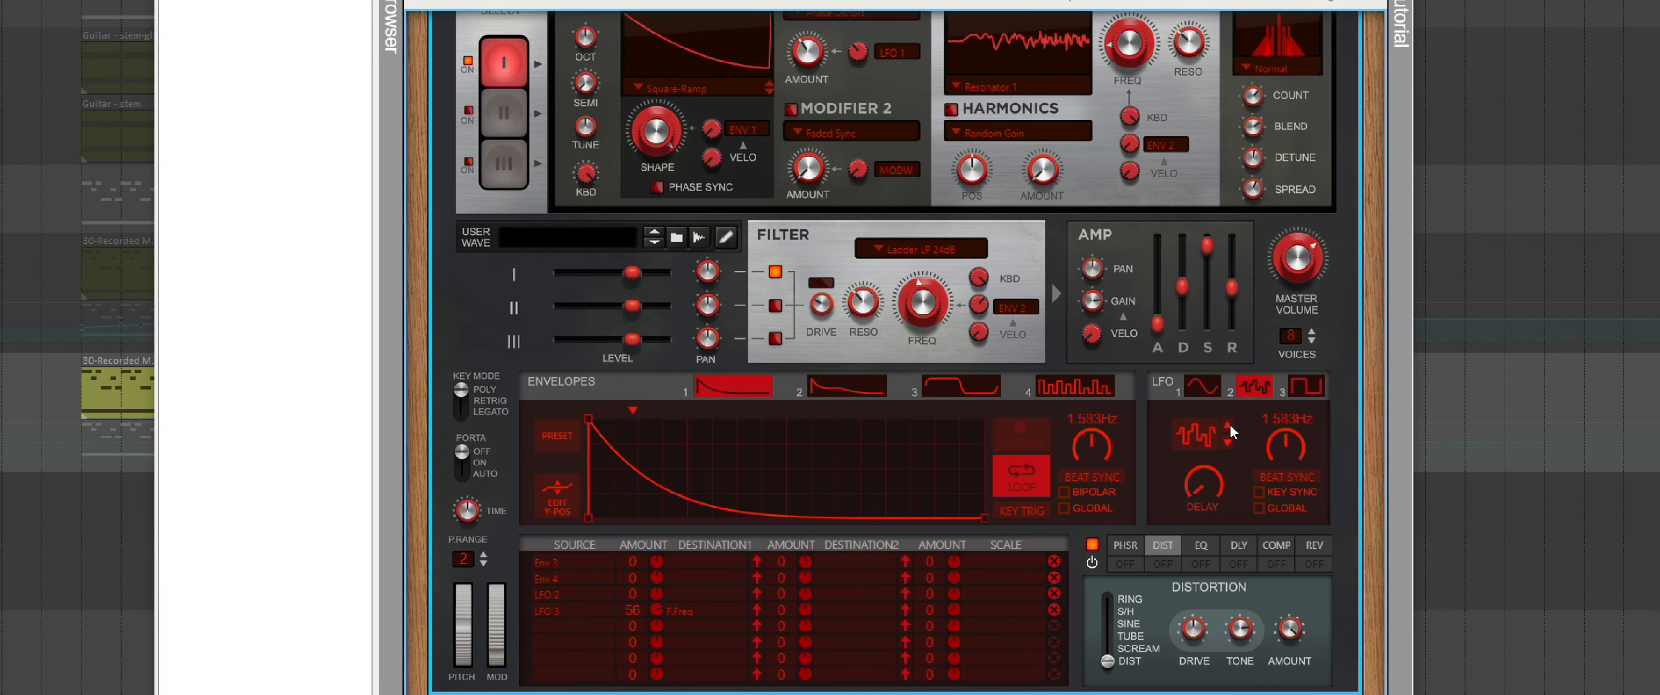
click(1230, 425)
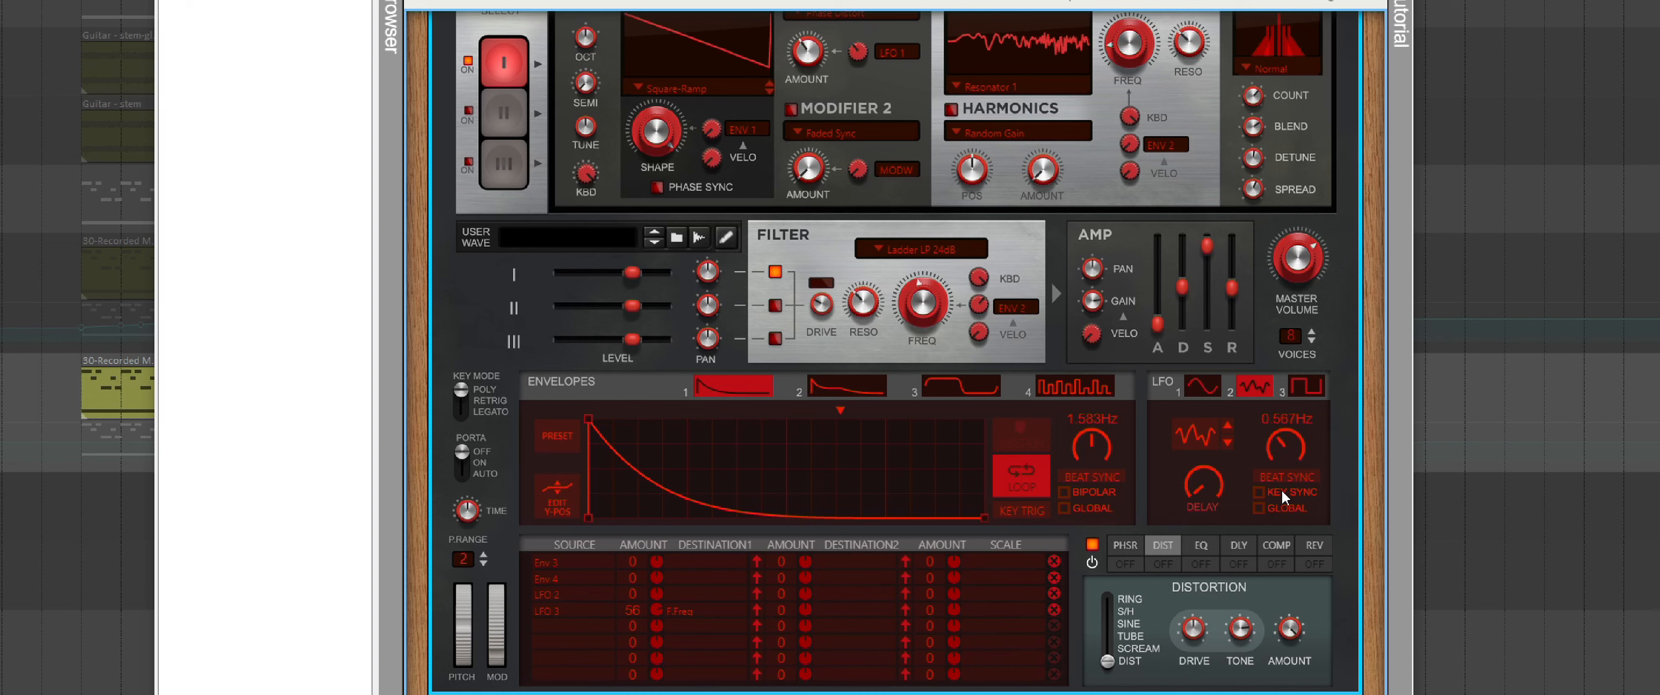
drag(1282, 493, 1277, 525)
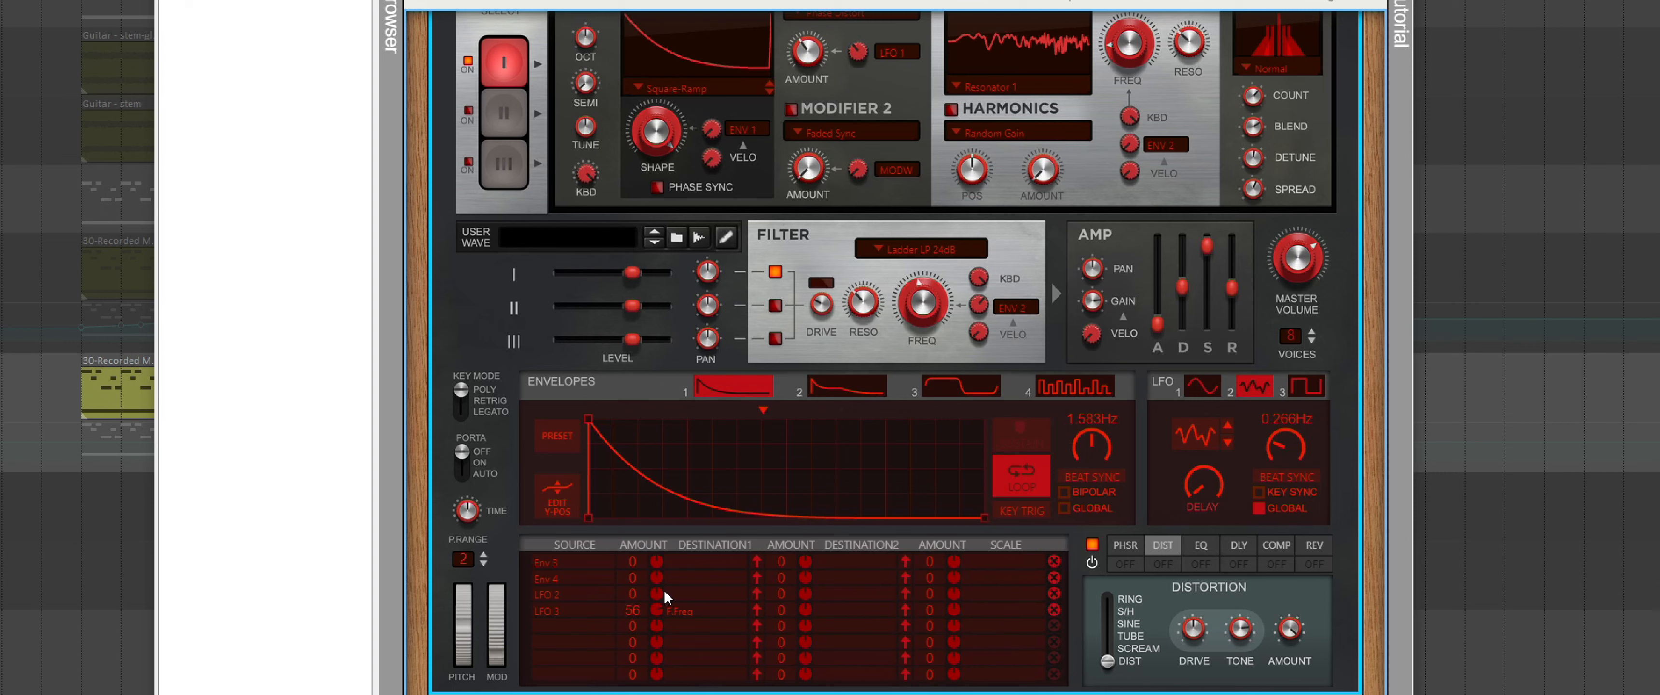
drag(756, 590, 581, 135)
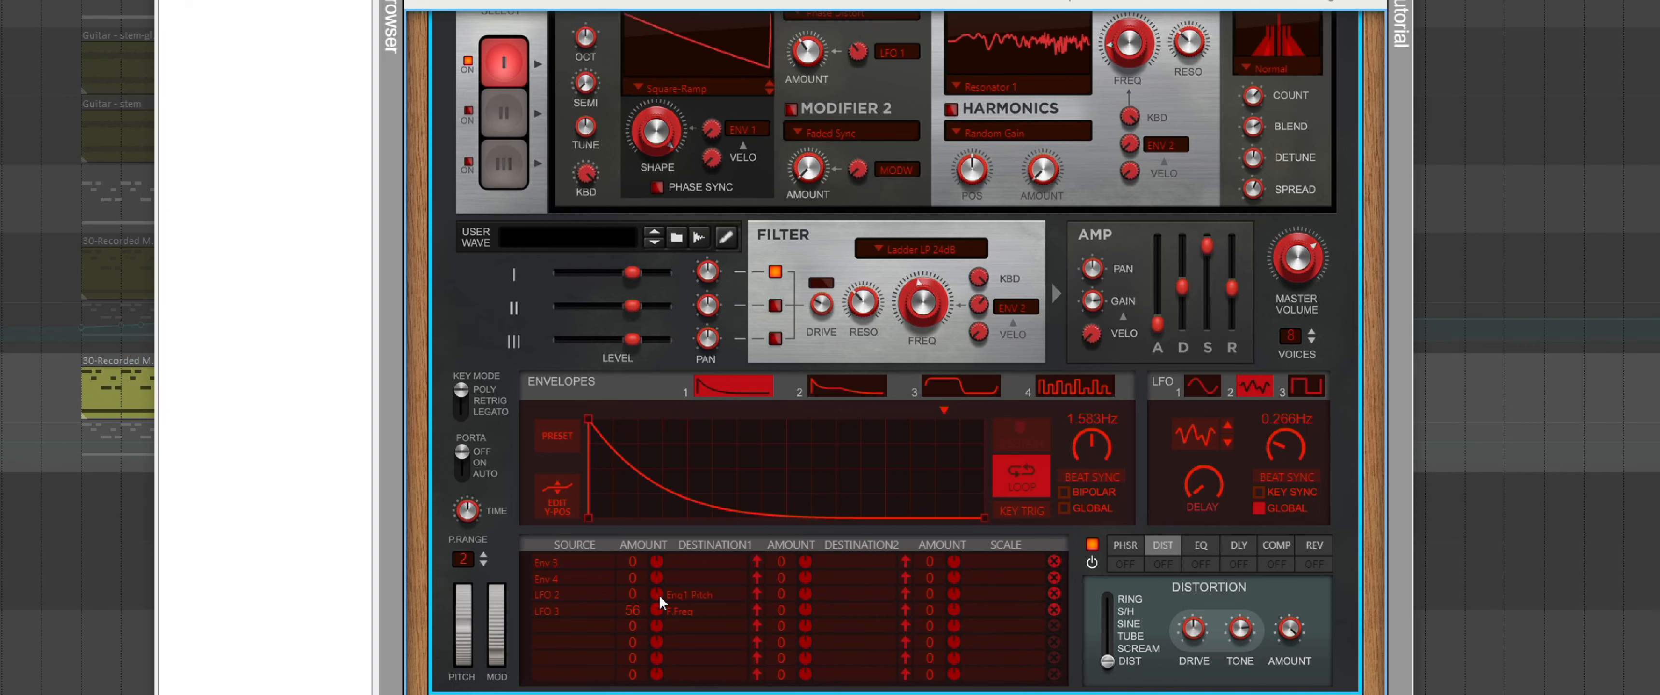
drag(659, 594, 659, 595)
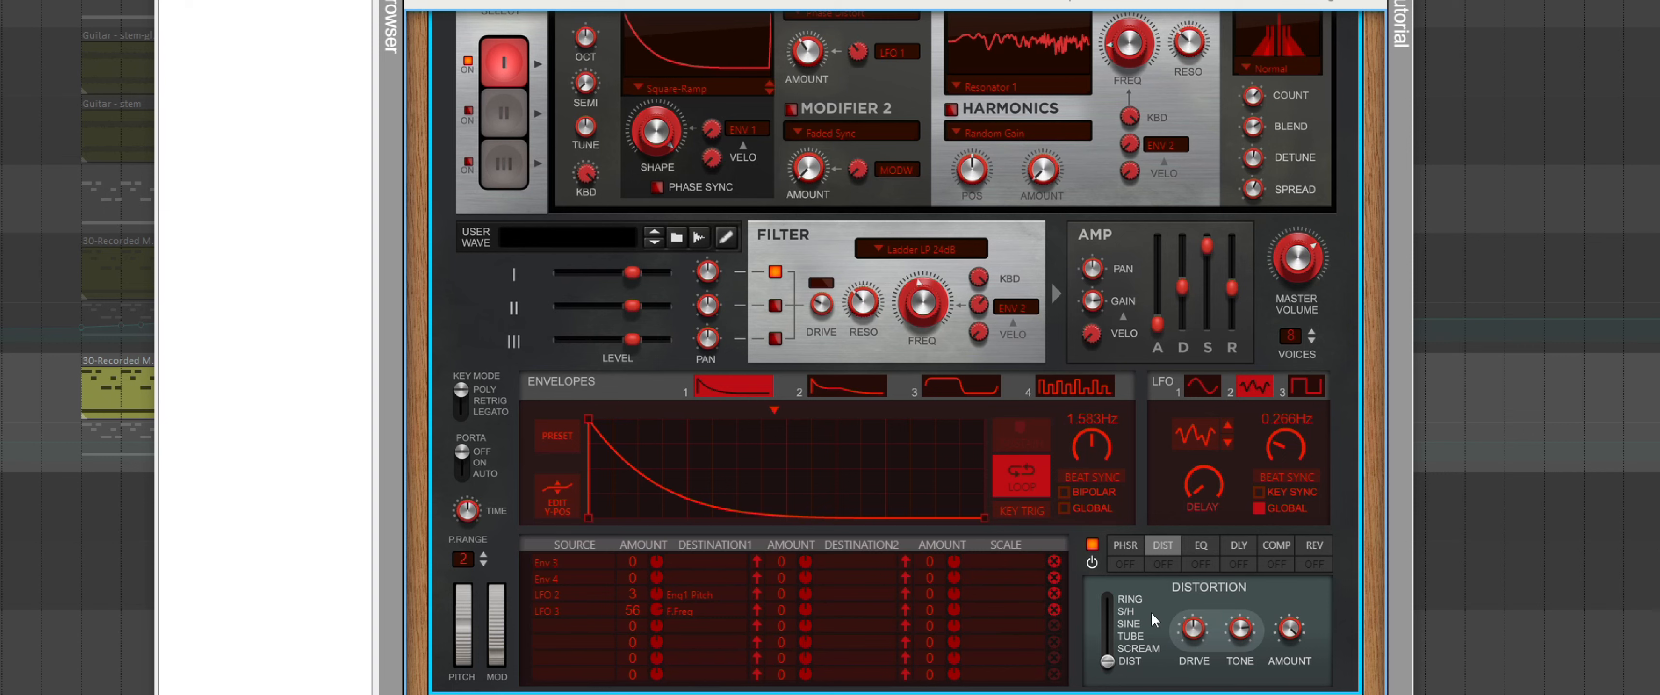
Turn on the delay effect and adjust its pan and amount, with the feedback at about 28%.
click(1236, 545)
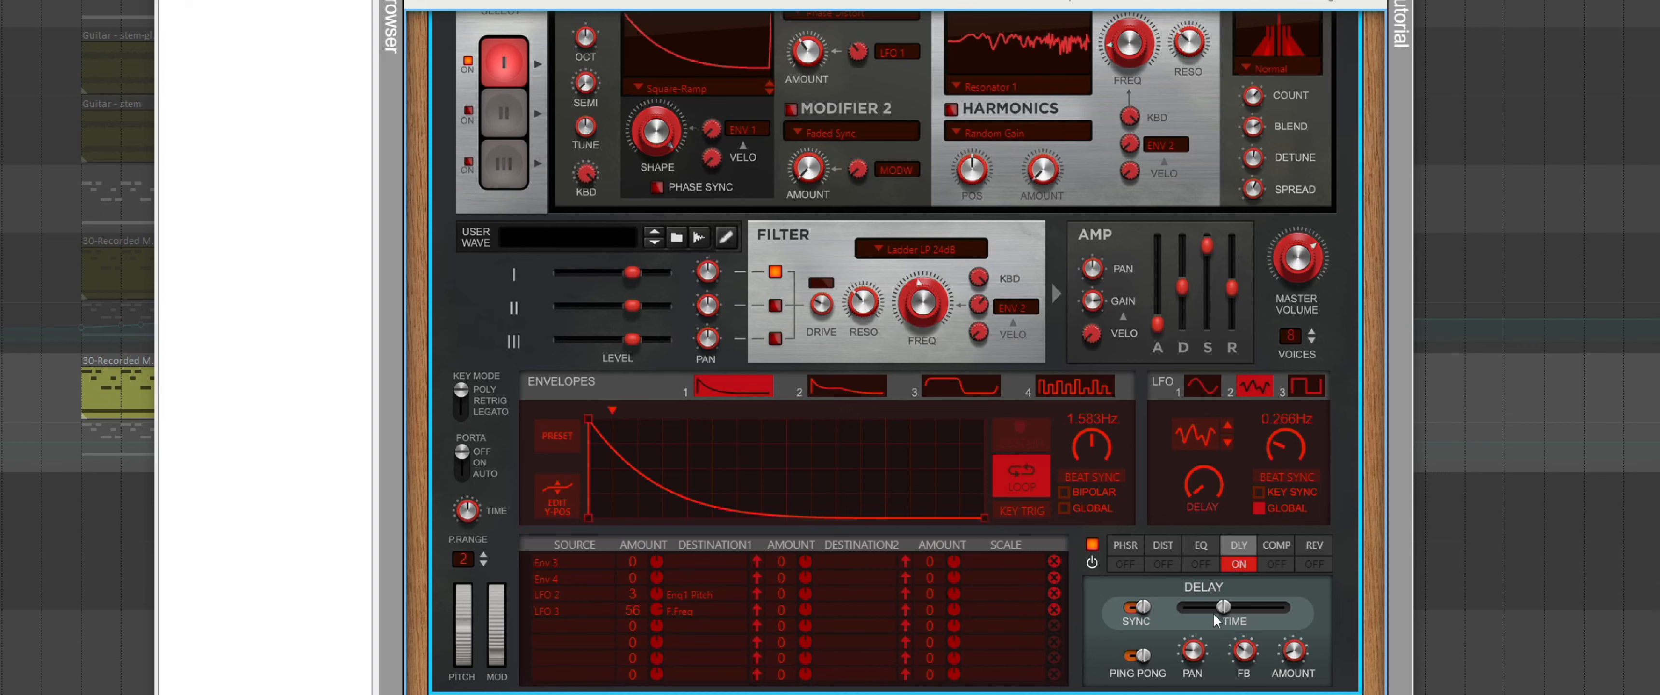
mouse_move(1228, 611)
mouse_move(1204, 658)
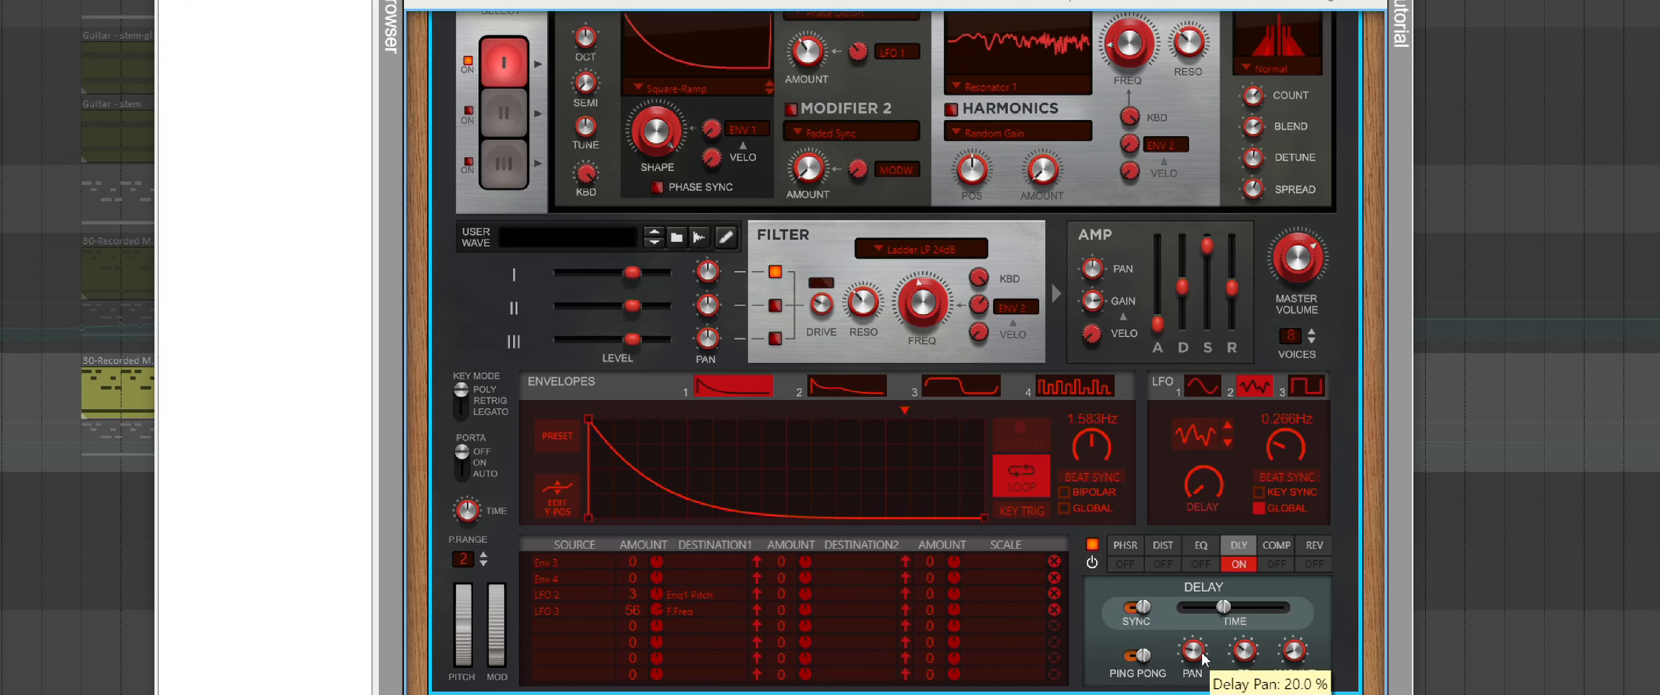
drag(1204, 658, 1201, 649)
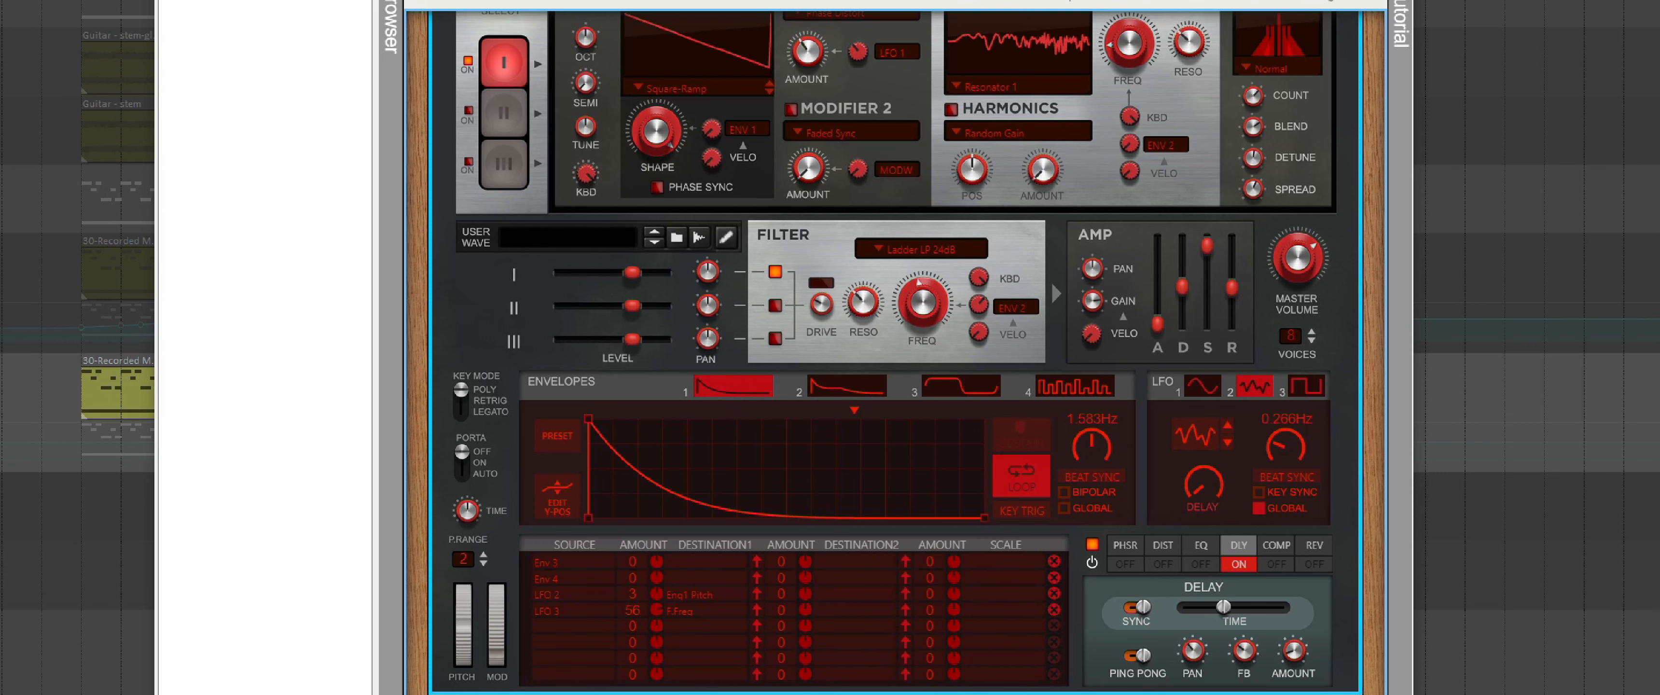
mouse_move(1246, 653)
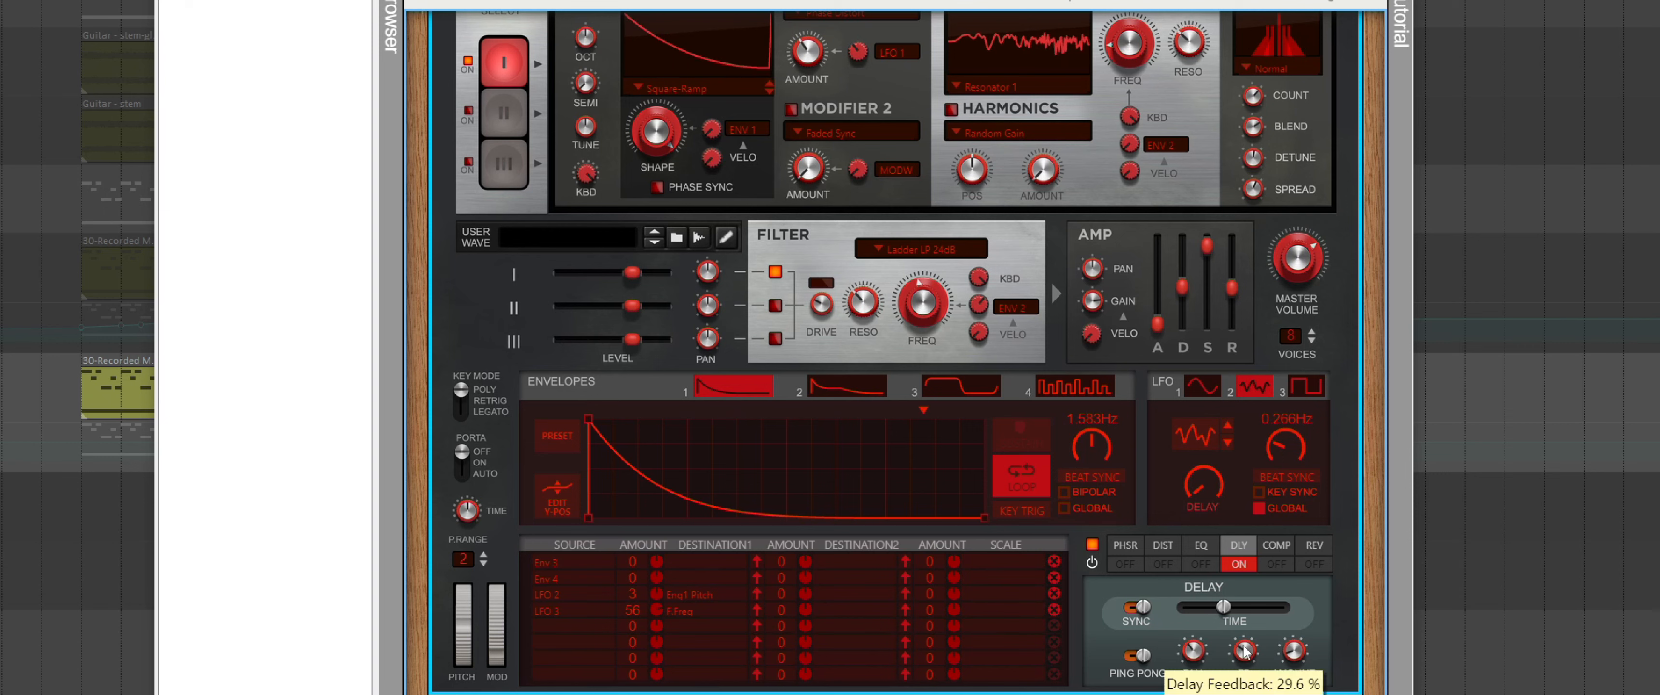
scroll(1246, 653, down, 2)
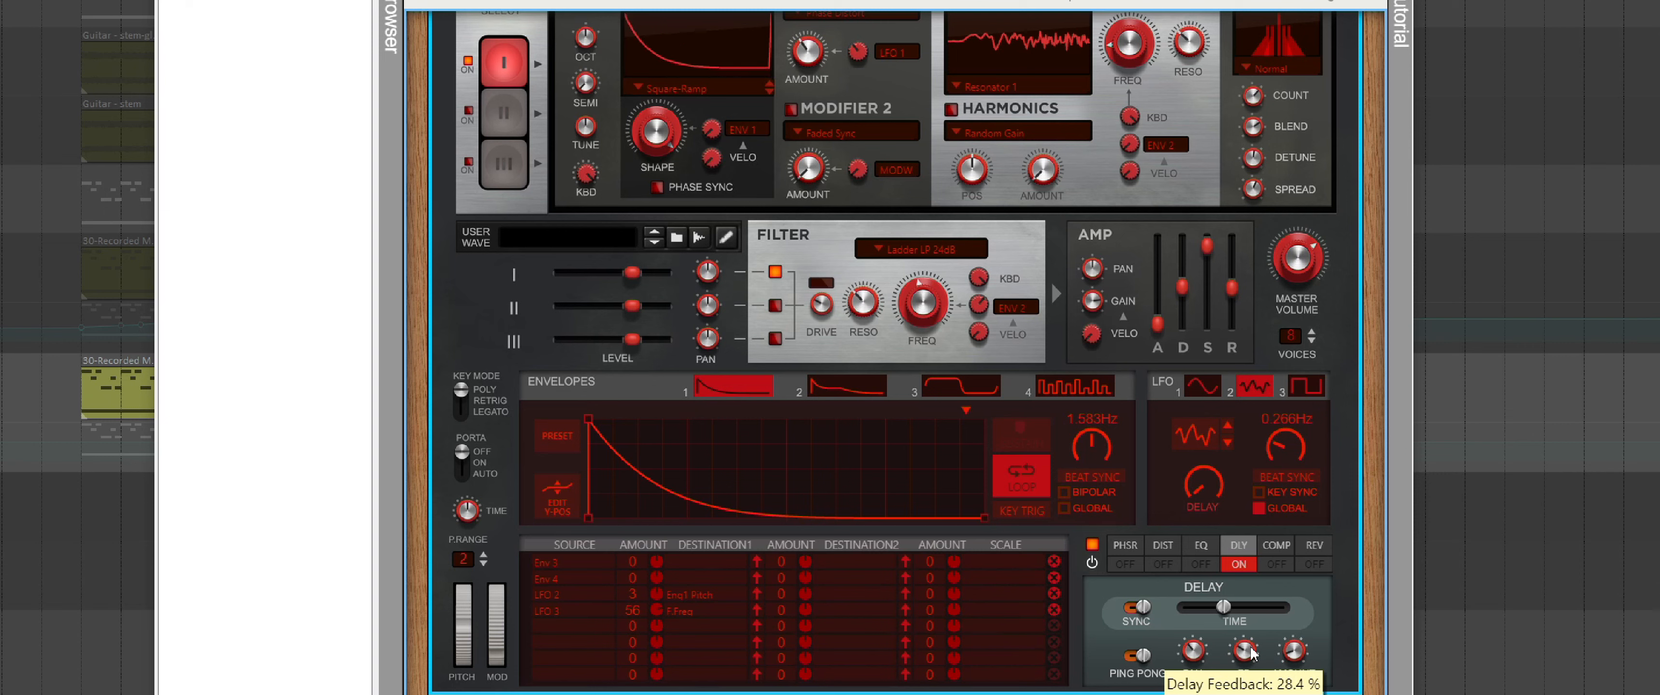
mouse_move(1299, 653)
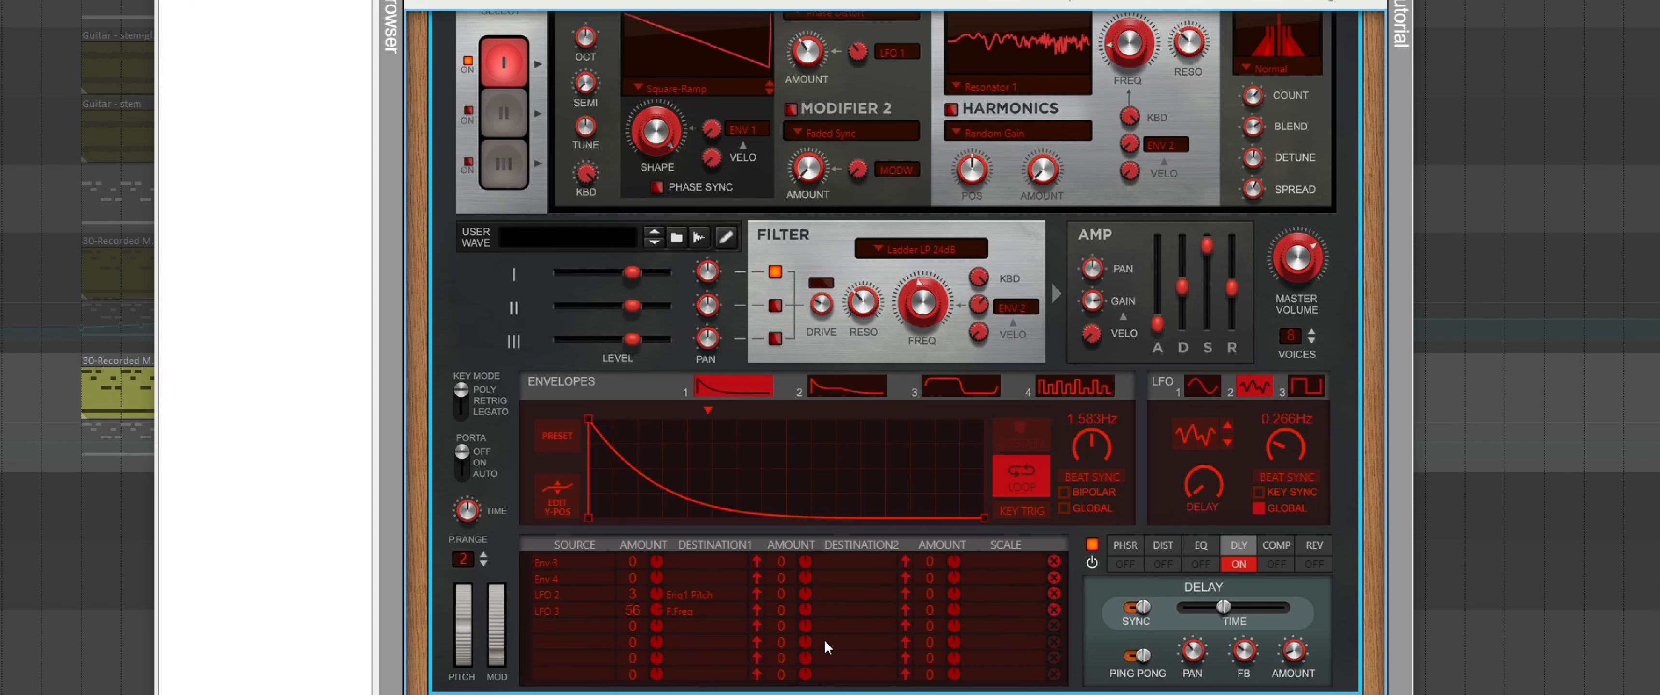
drag(1299, 656, 1308, 588)
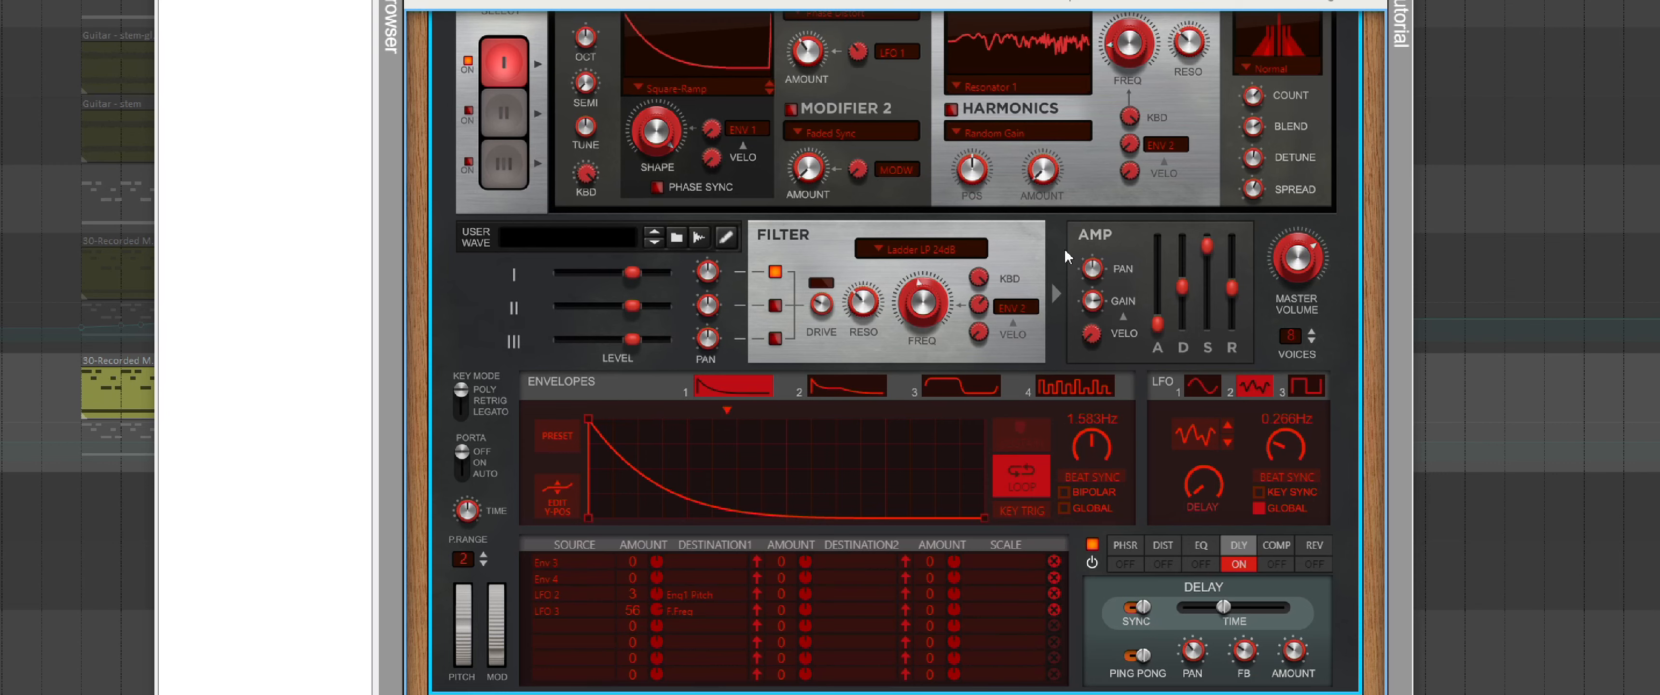
Activate the bypassed Europa filter frequency automation envelope on the Recreate track.
scroll(1067, 256, up, 3)
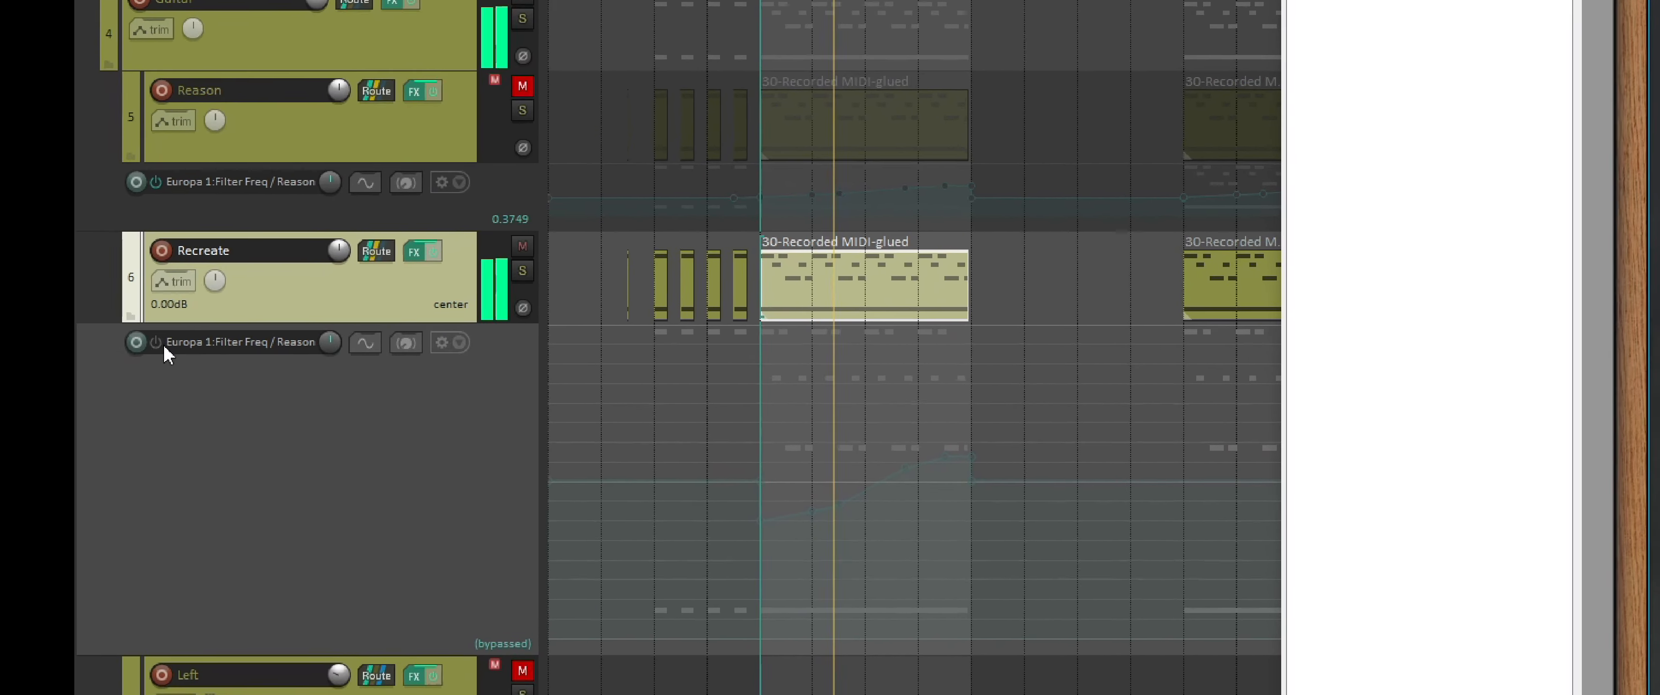
click(48, 342)
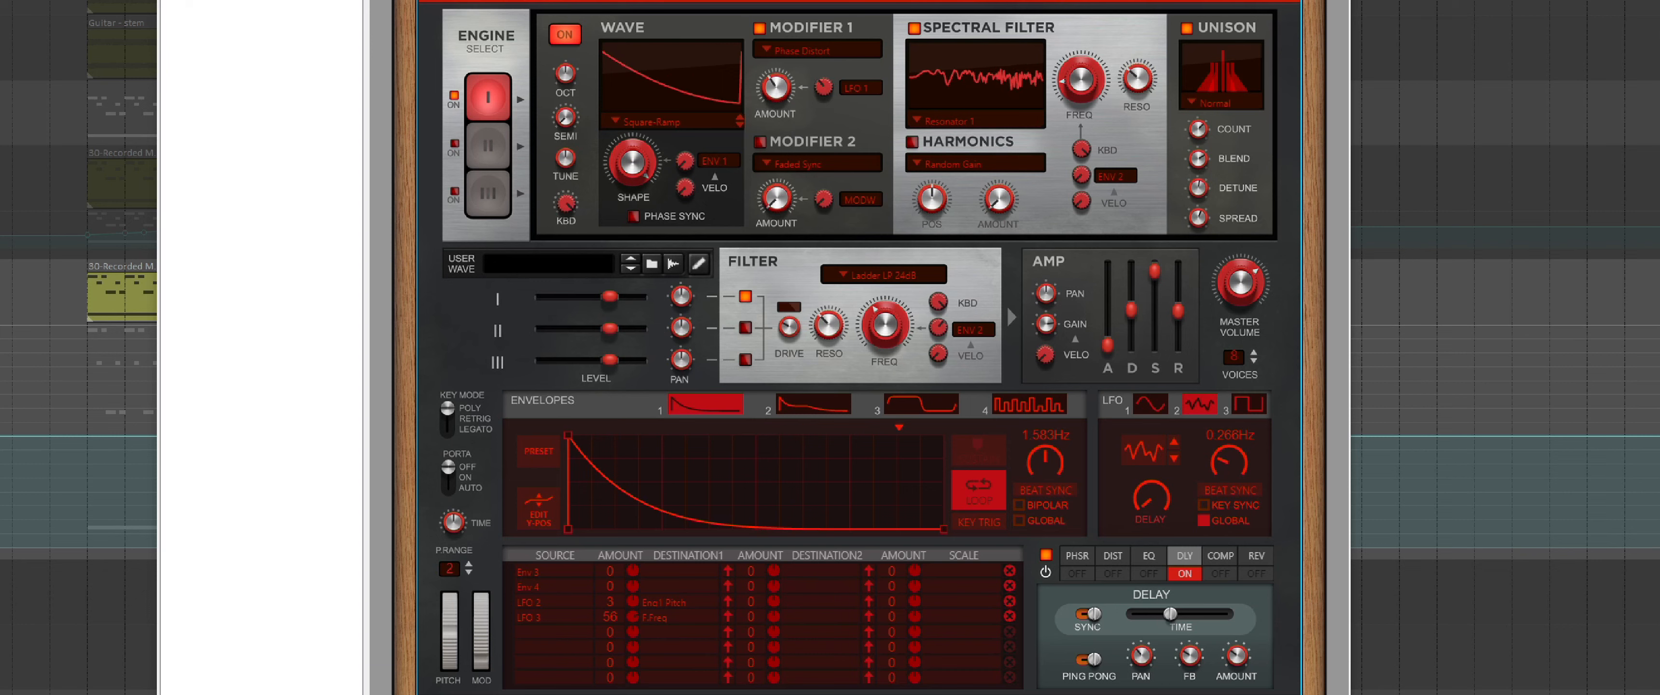
Raise the delay of LFO 3.
click(1250, 404)
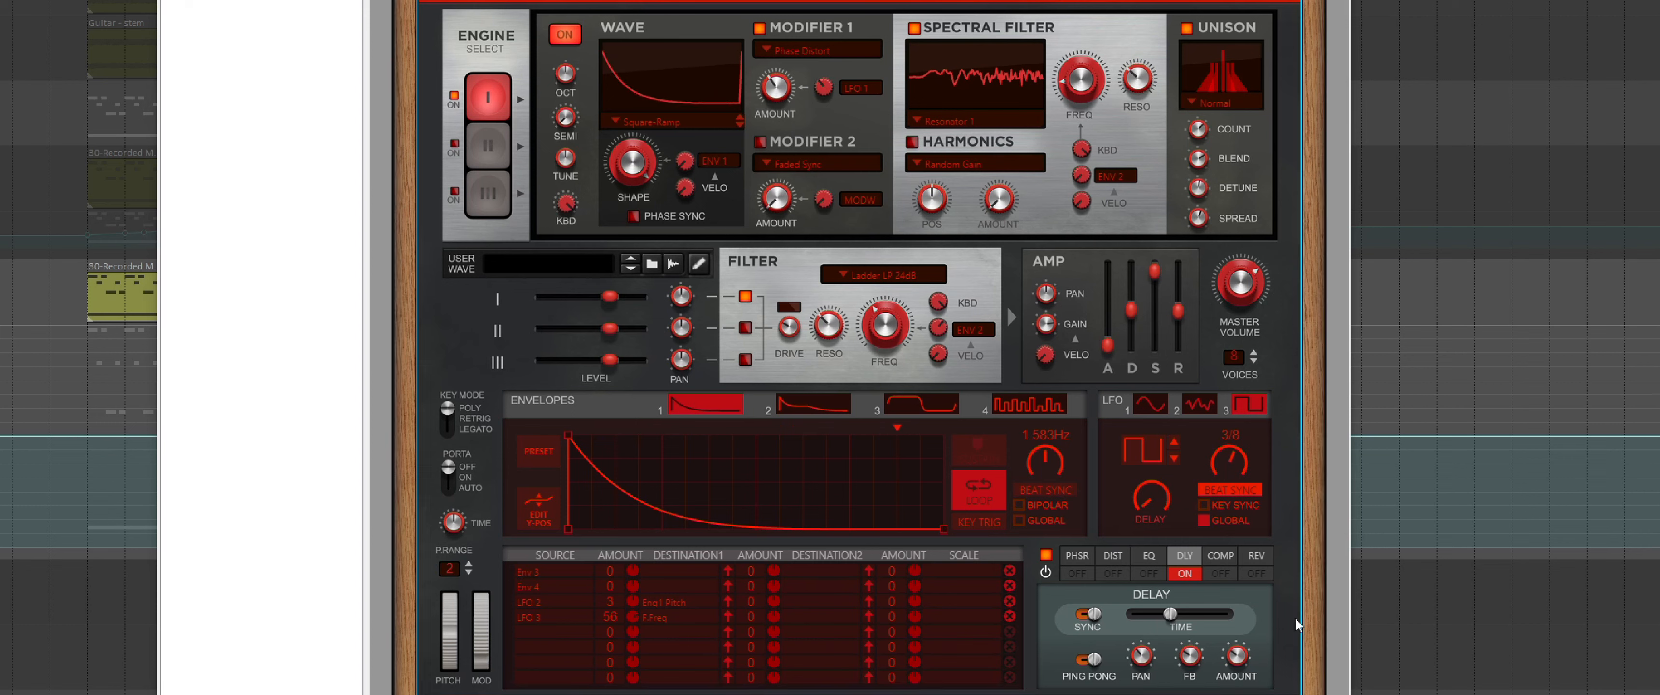
drag(1157, 503, 1156, 467)
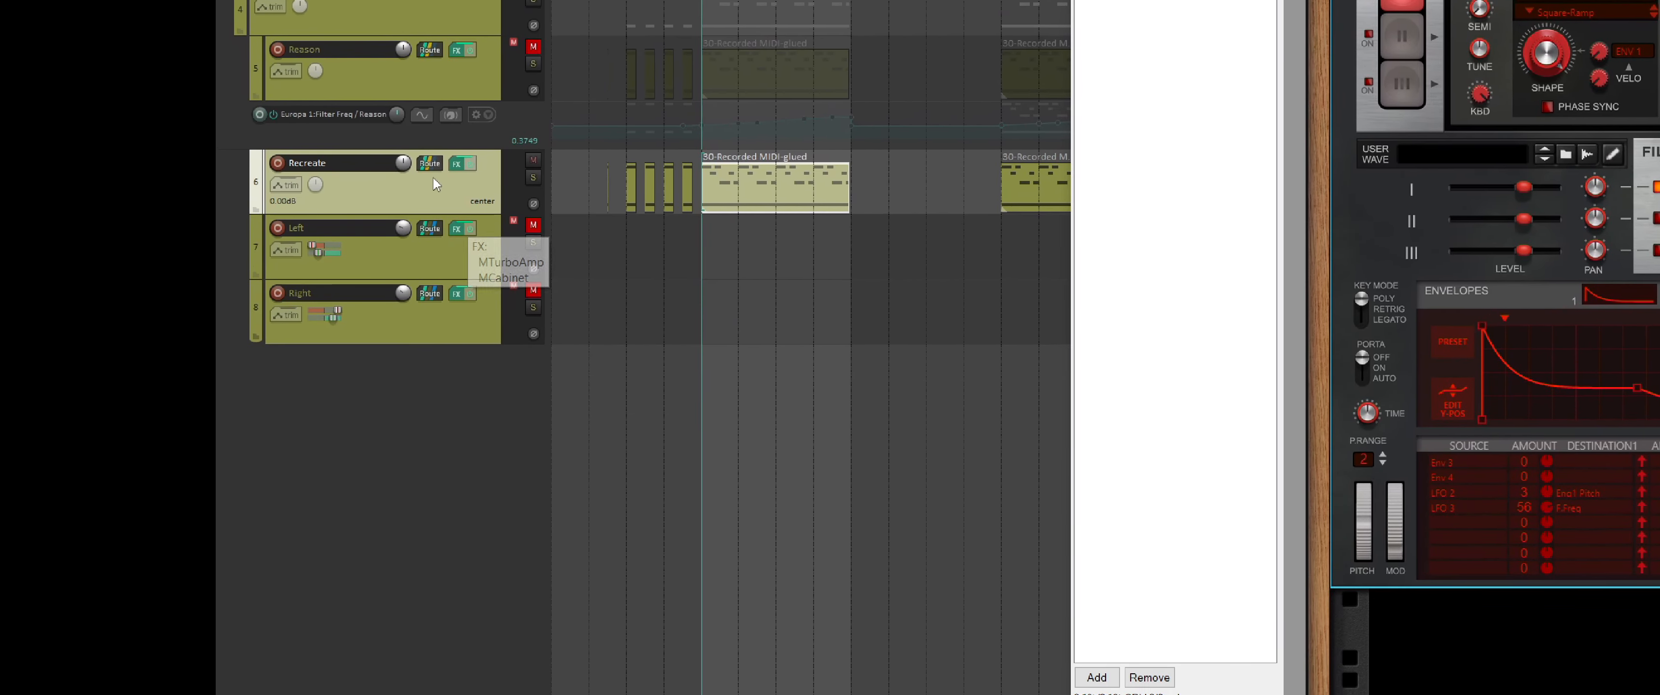
Review the Recreate track's parent send and its sends to the Left and Right tracks.
click(378, 169)
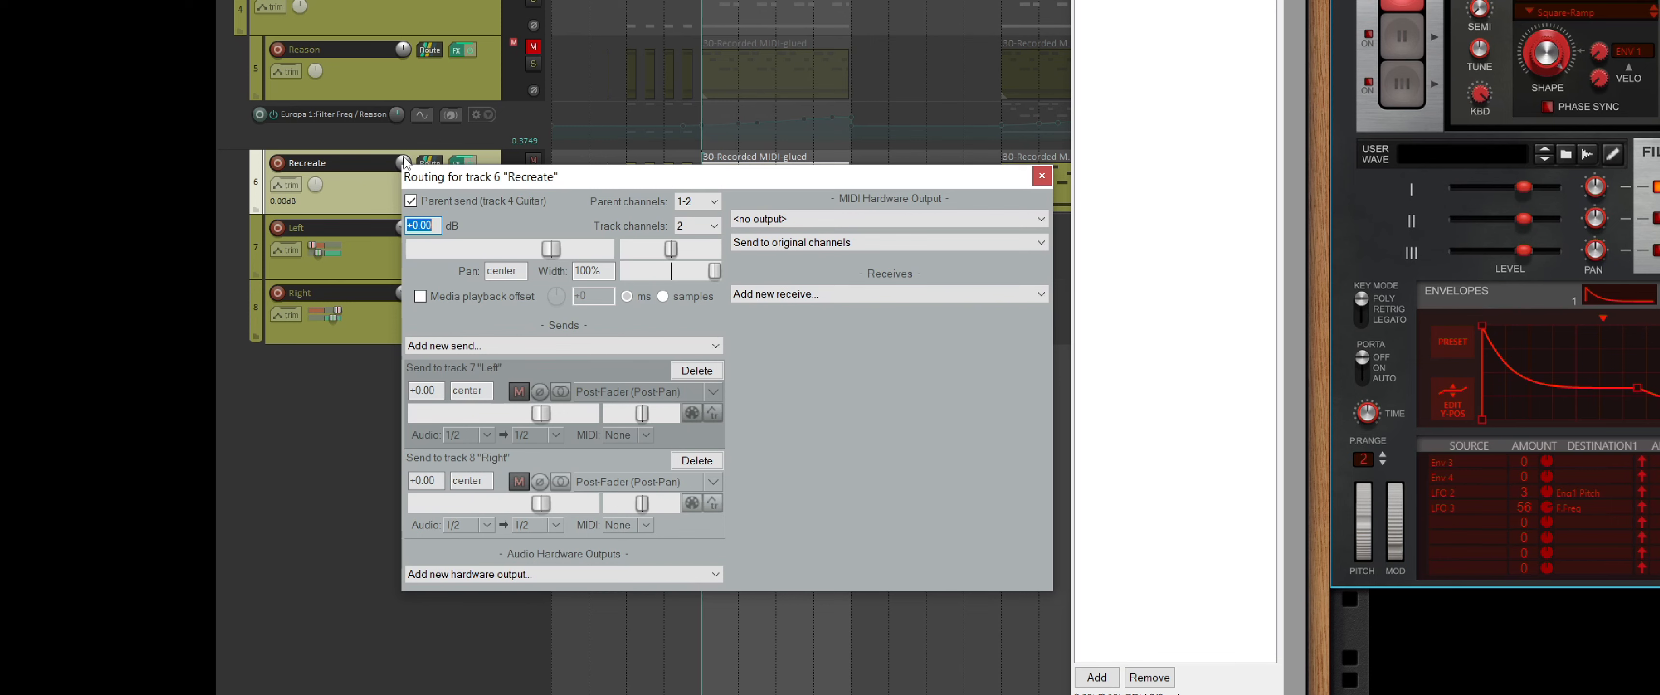
drag(618, 184, 780, 192)
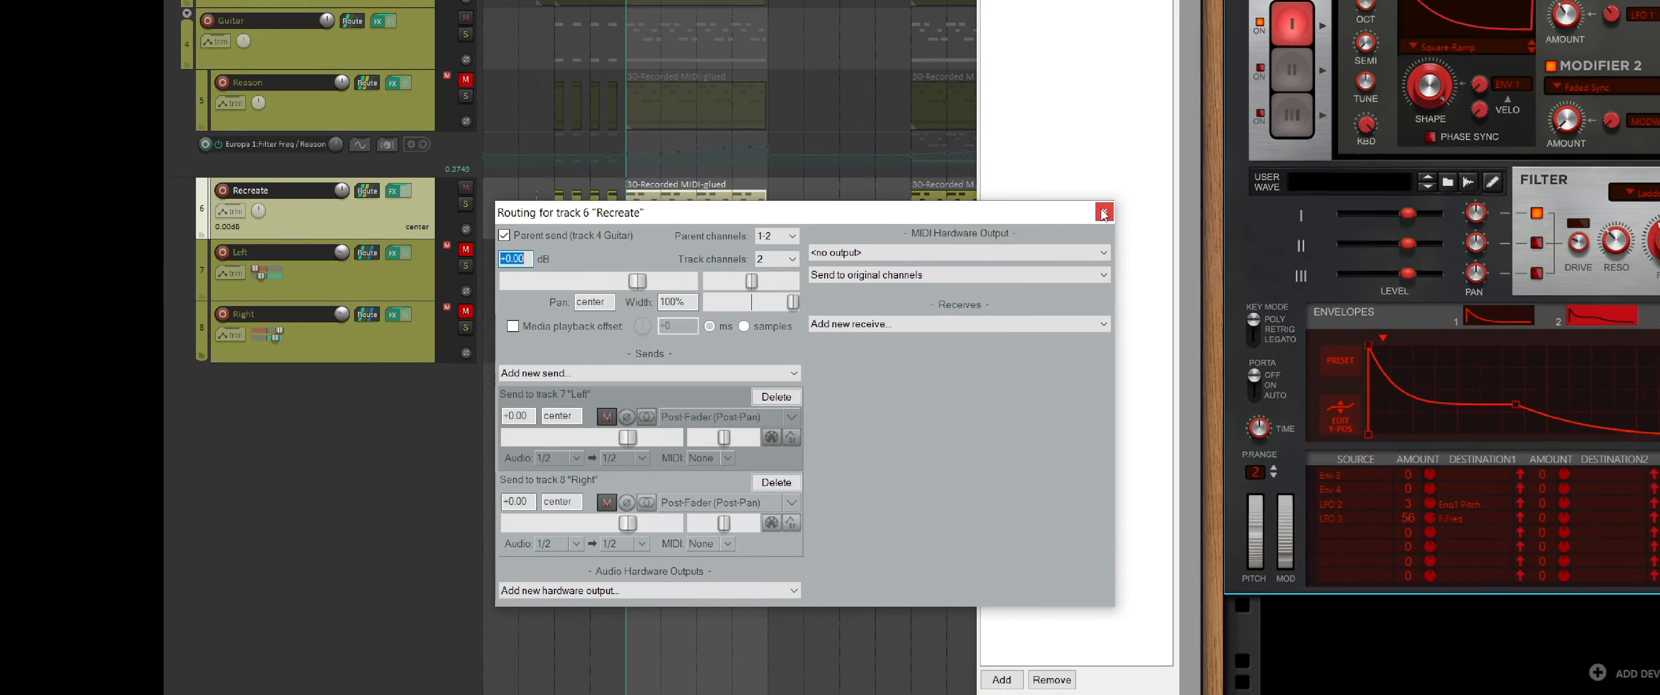
click(1107, 212)
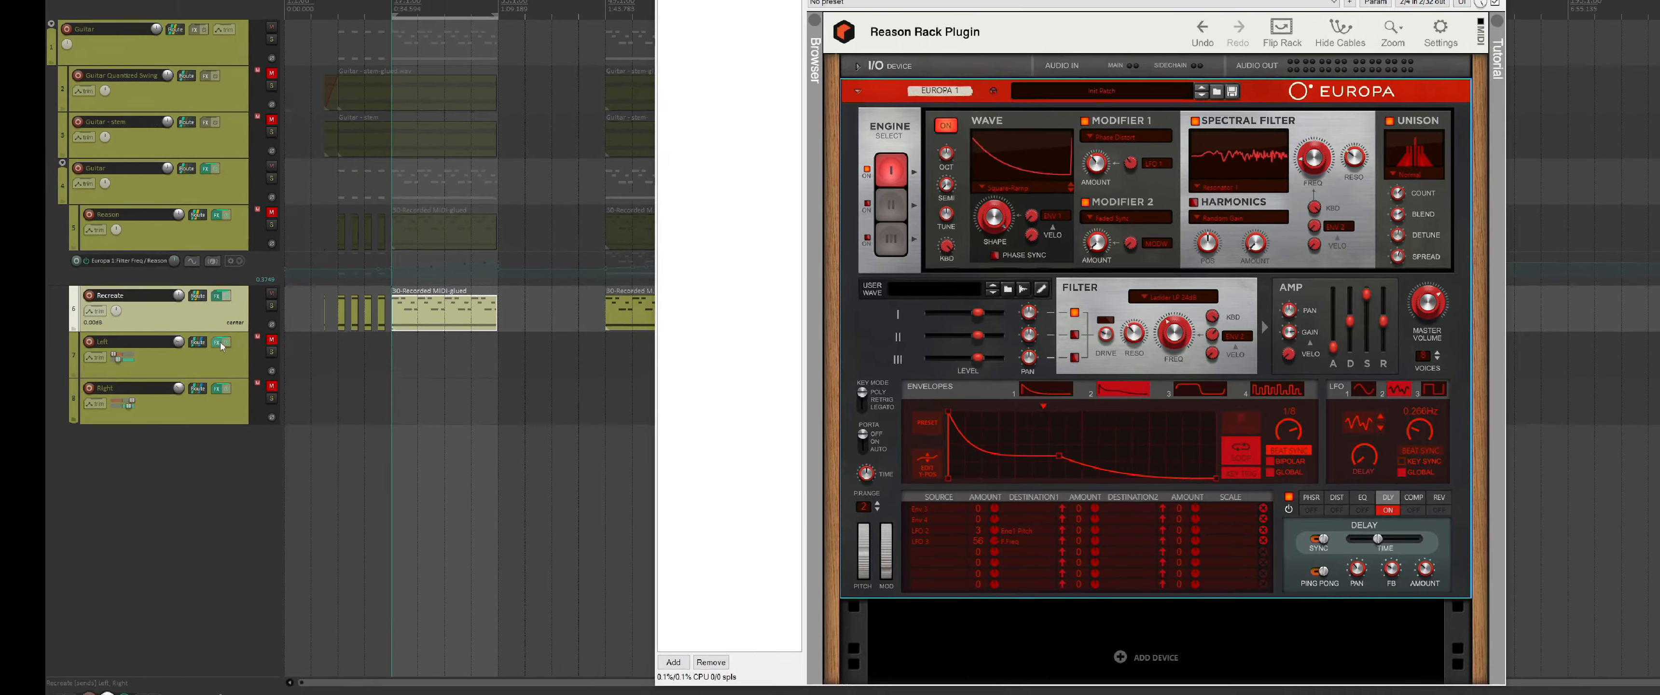
Inspect the MTurboAmp and MCabinet effects on the Left track.
click(247, 326)
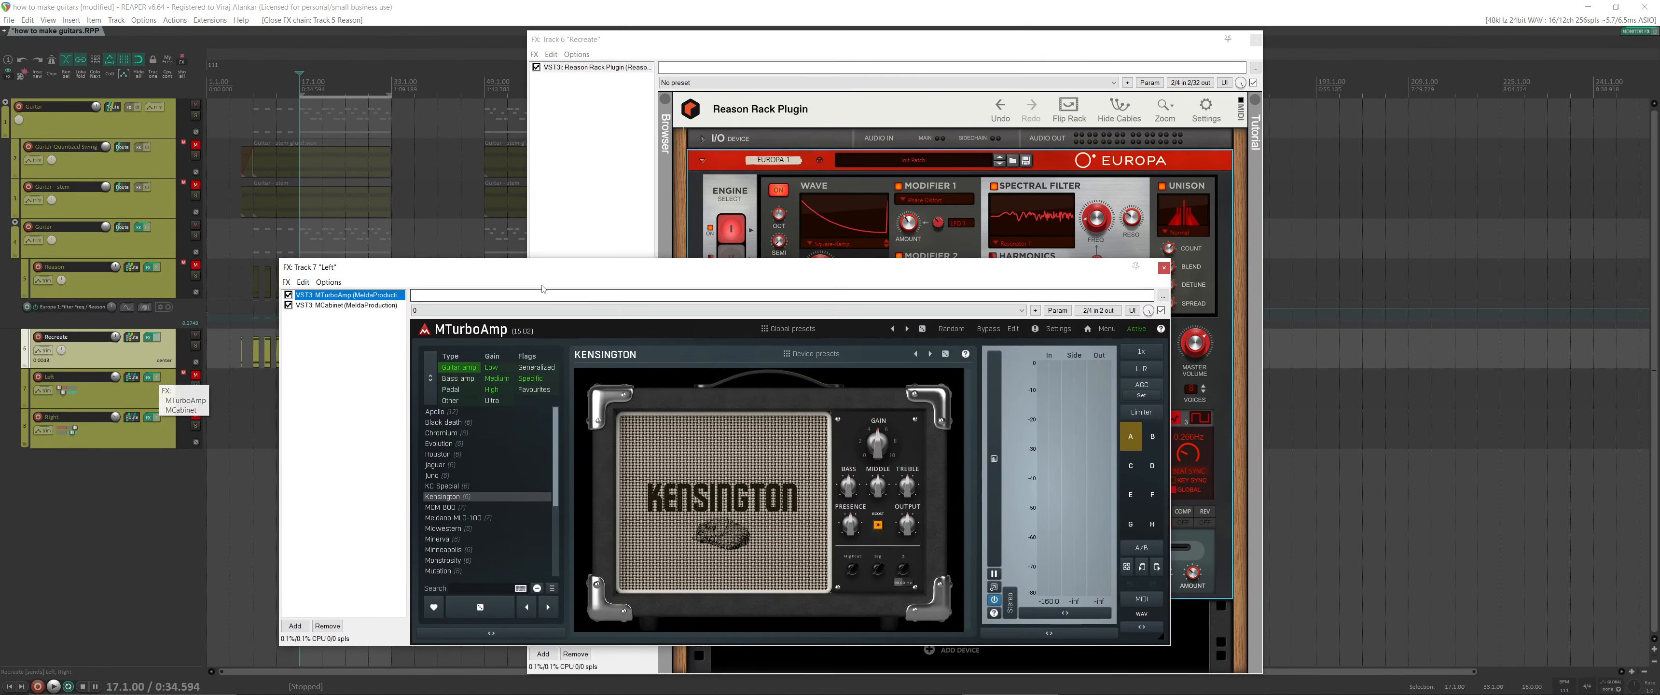
drag(553, 276, 520, 188)
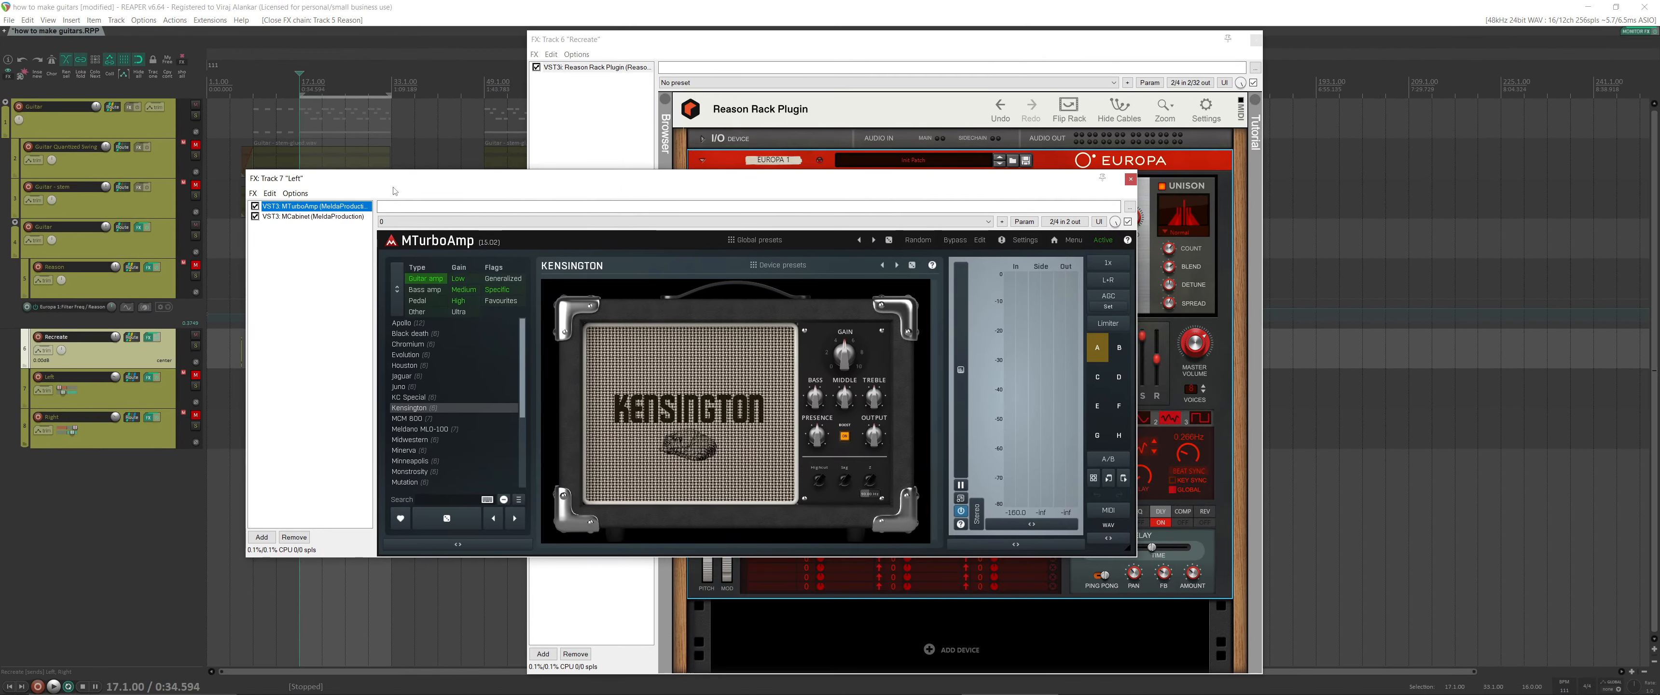
click(321, 217)
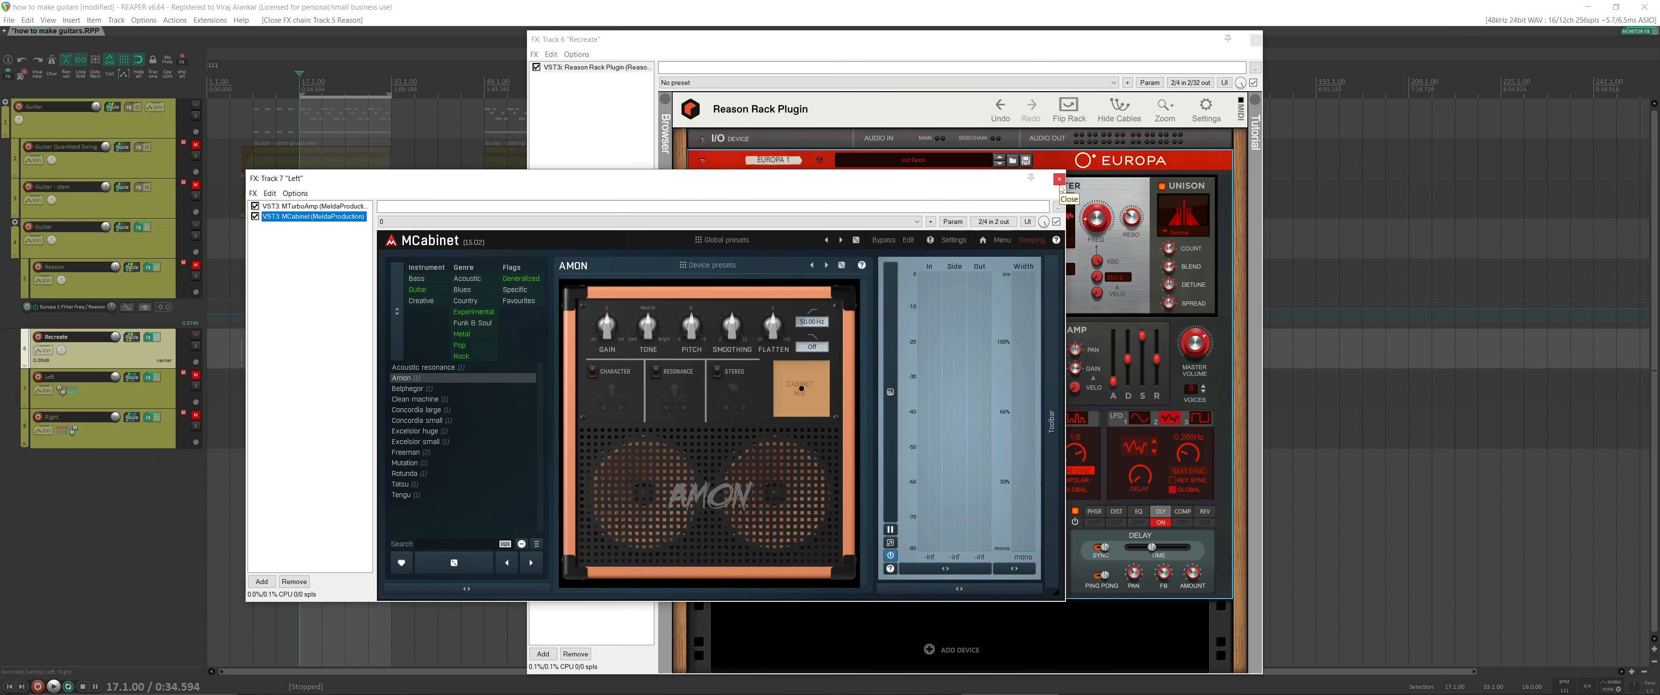
click(1059, 179)
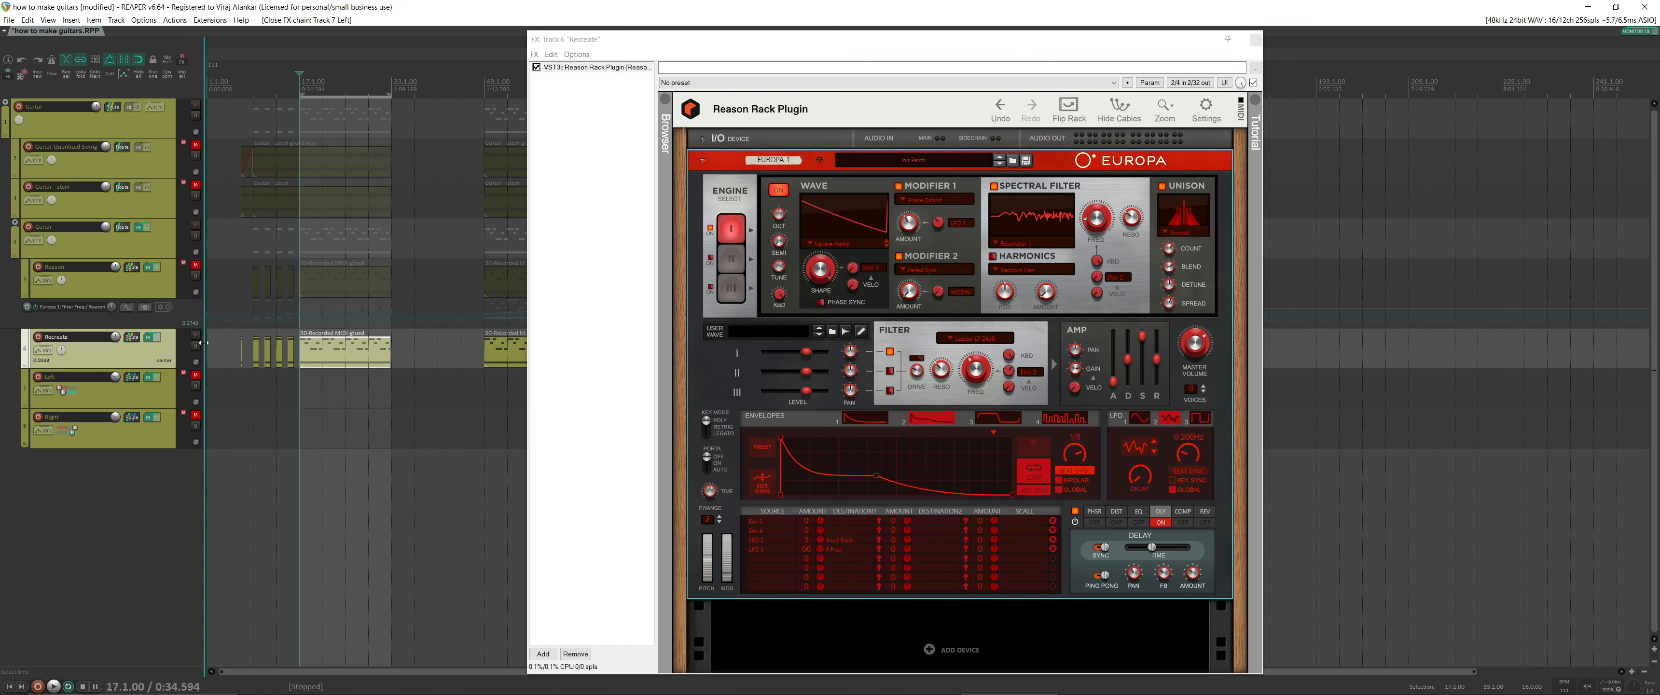
Lower the Recreate track's volume and play the loop with the Left track temporarily unmuted.
drag(115, 337, 116, 354)
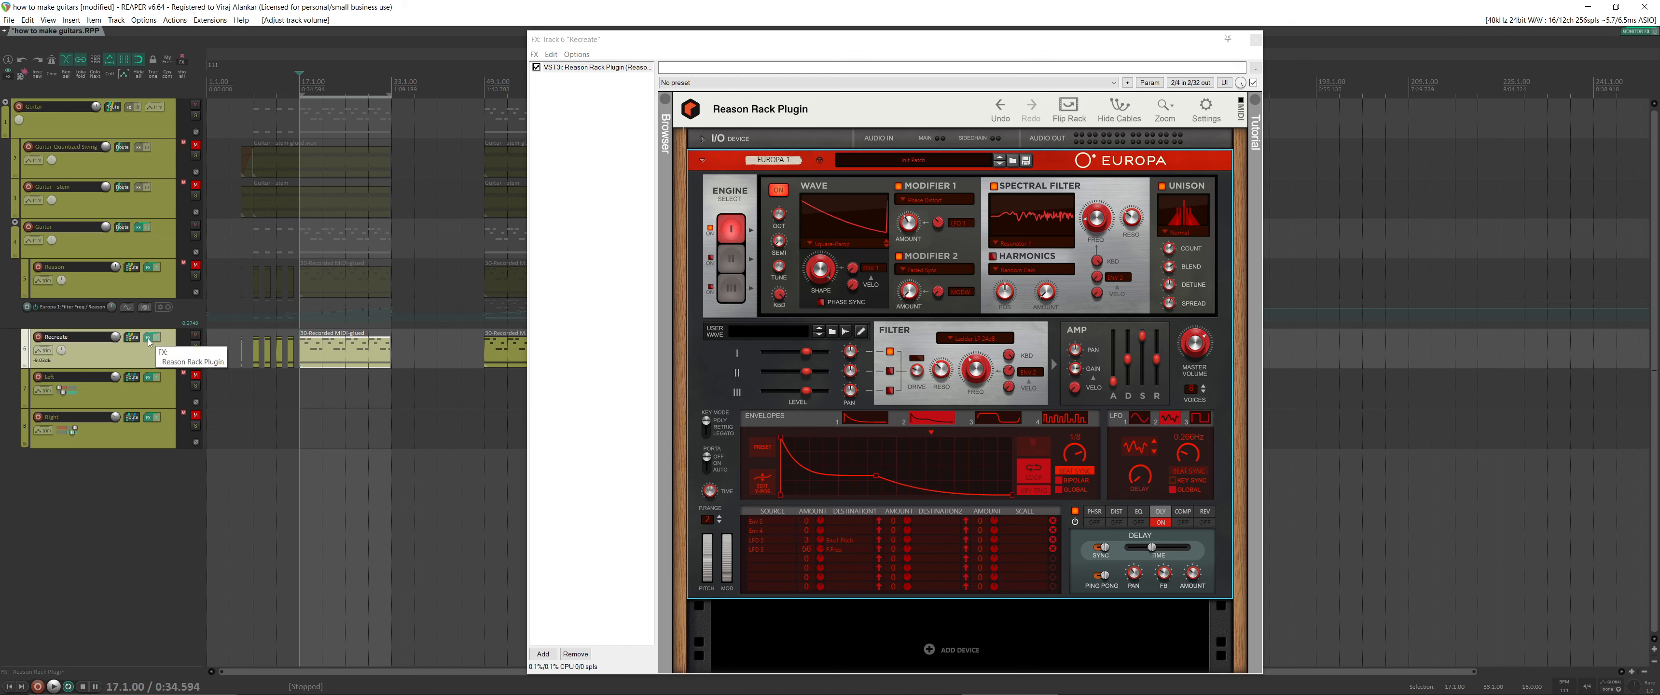
mouse_move(118, 340)
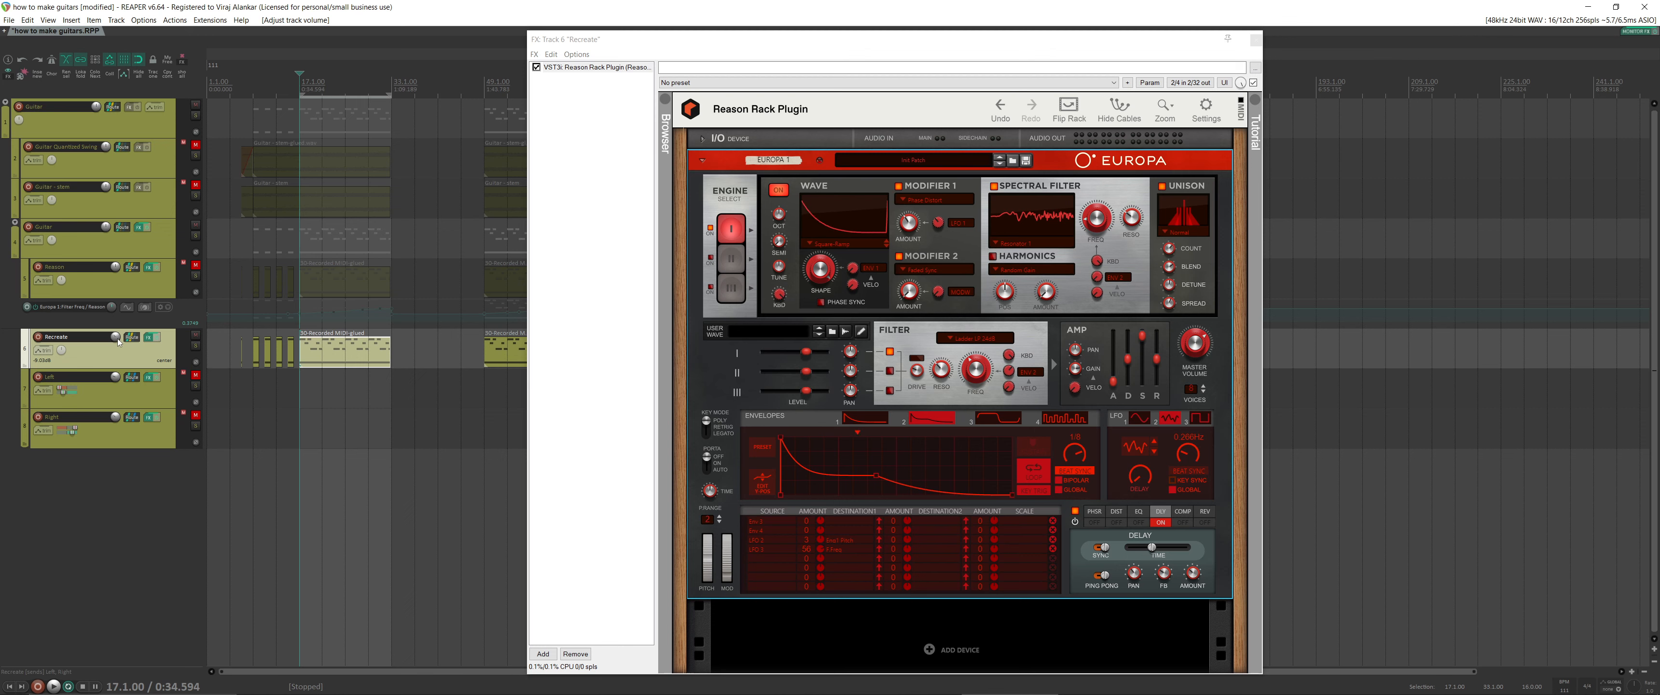
right_click(115, 338)
click(196, 377)
key(space)
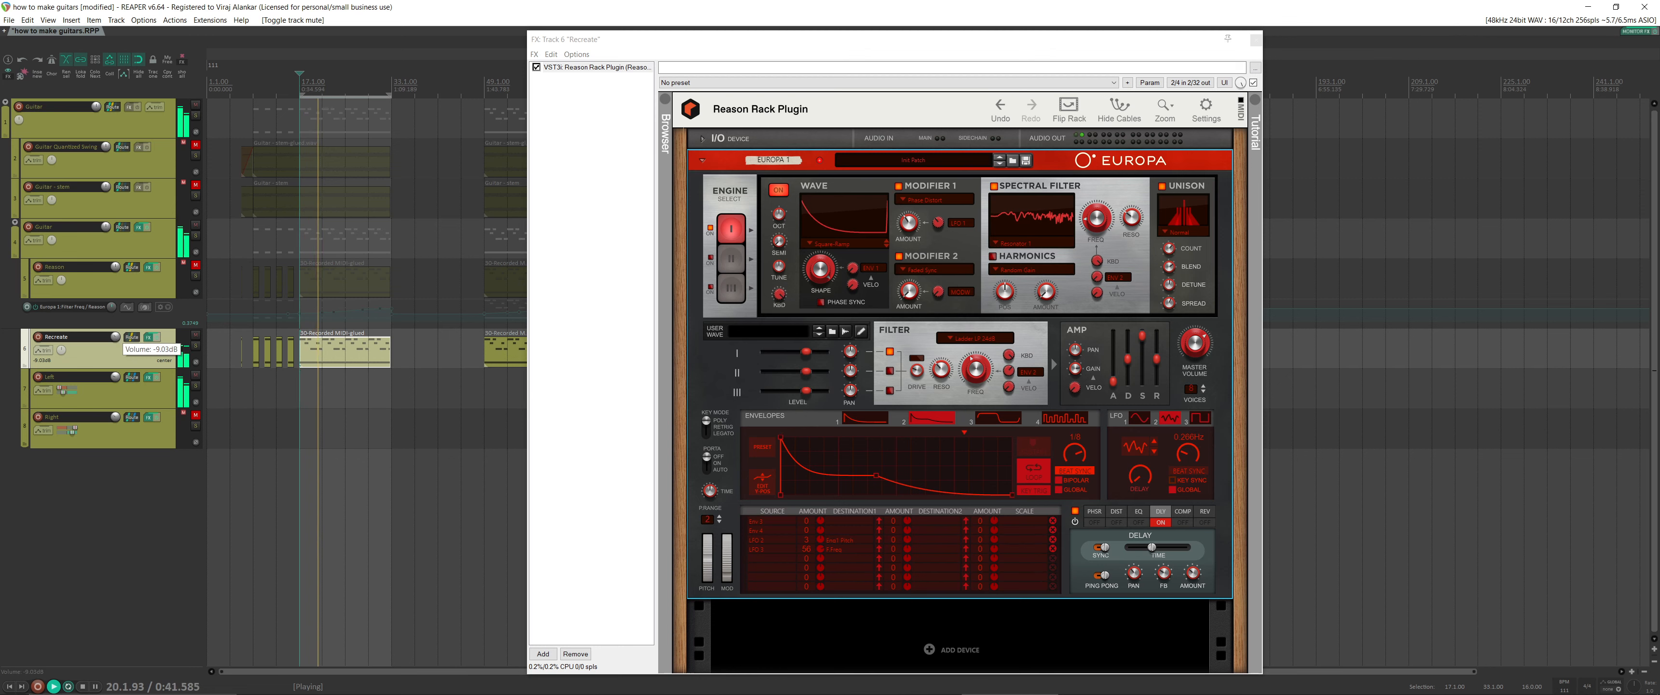
click(116, 337)
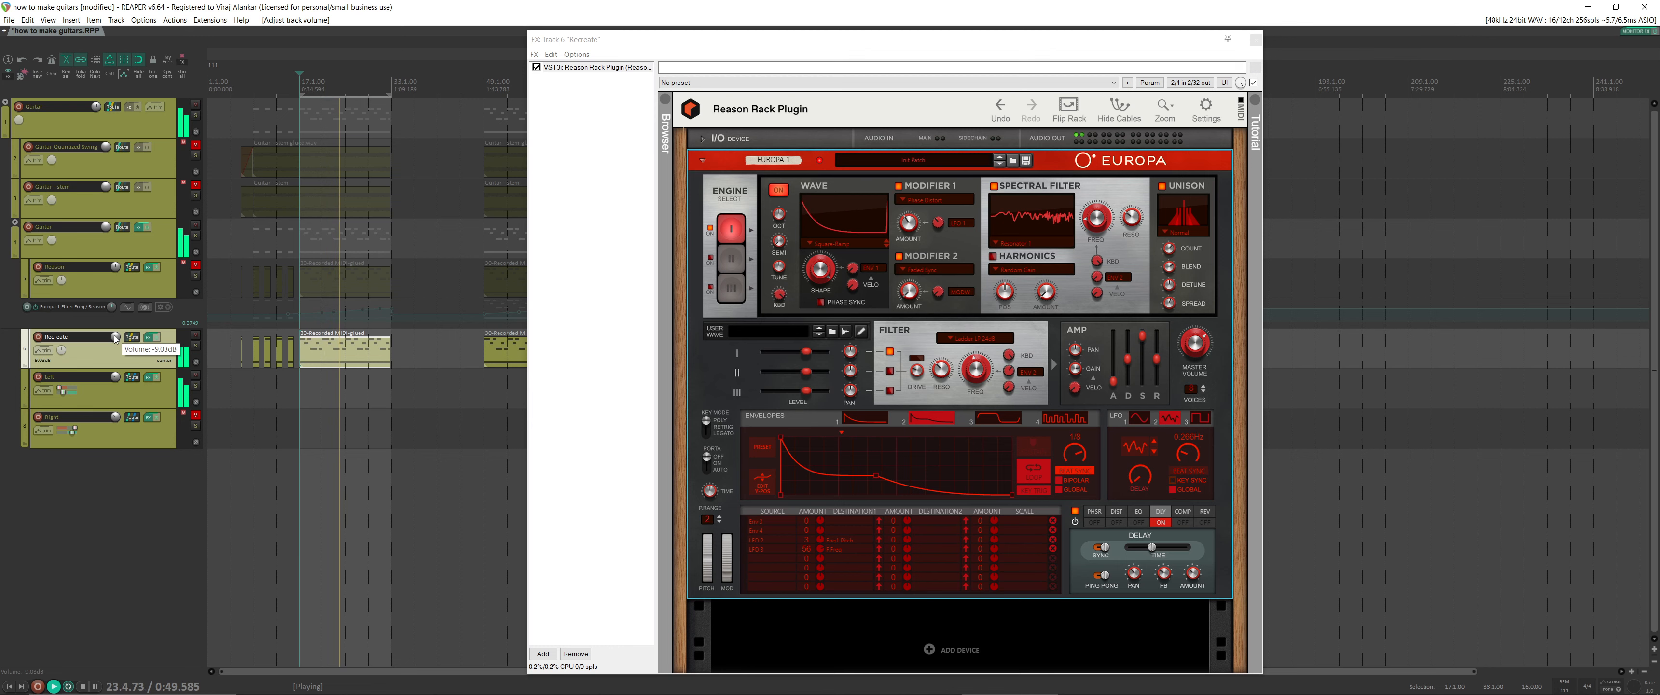
key(space)
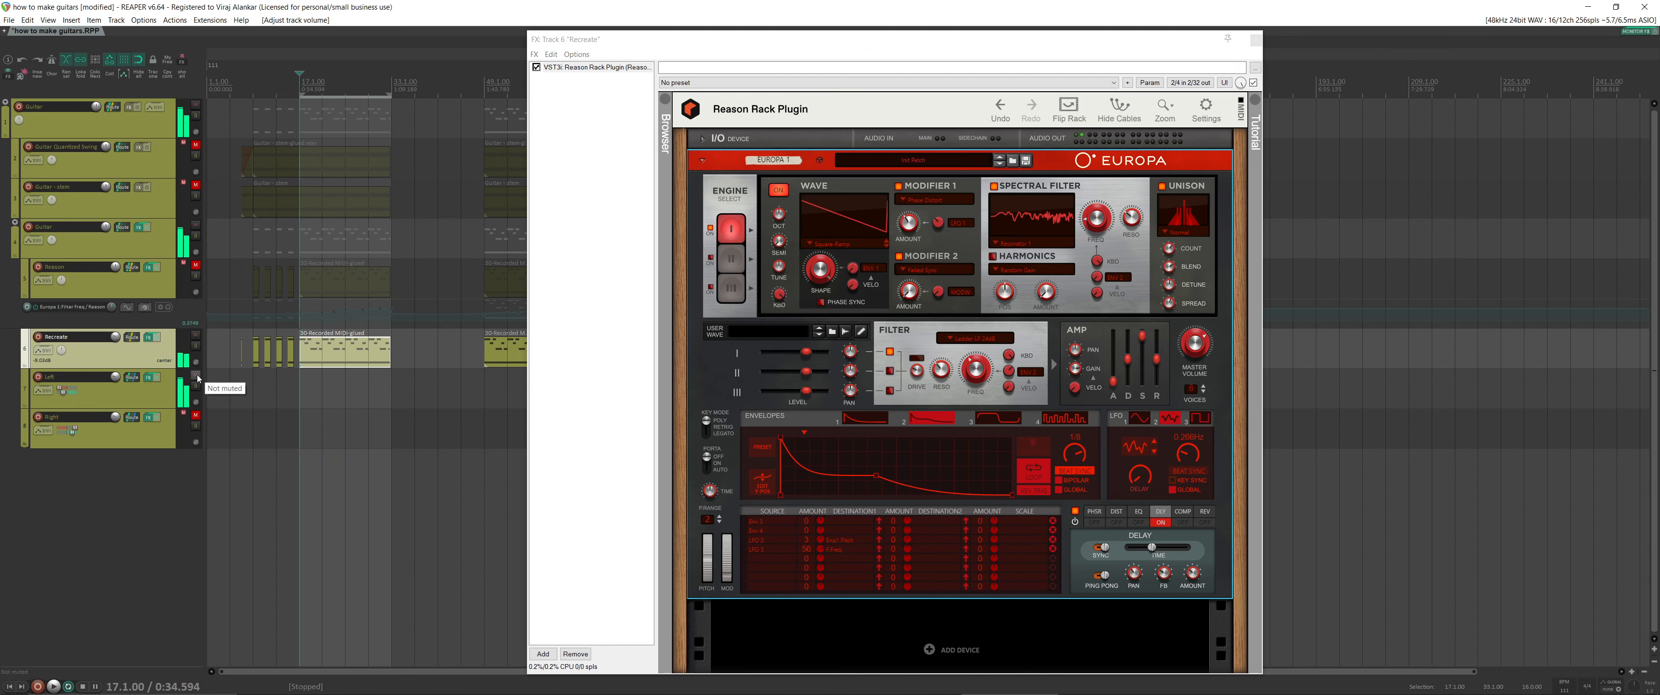
click(197, 377)
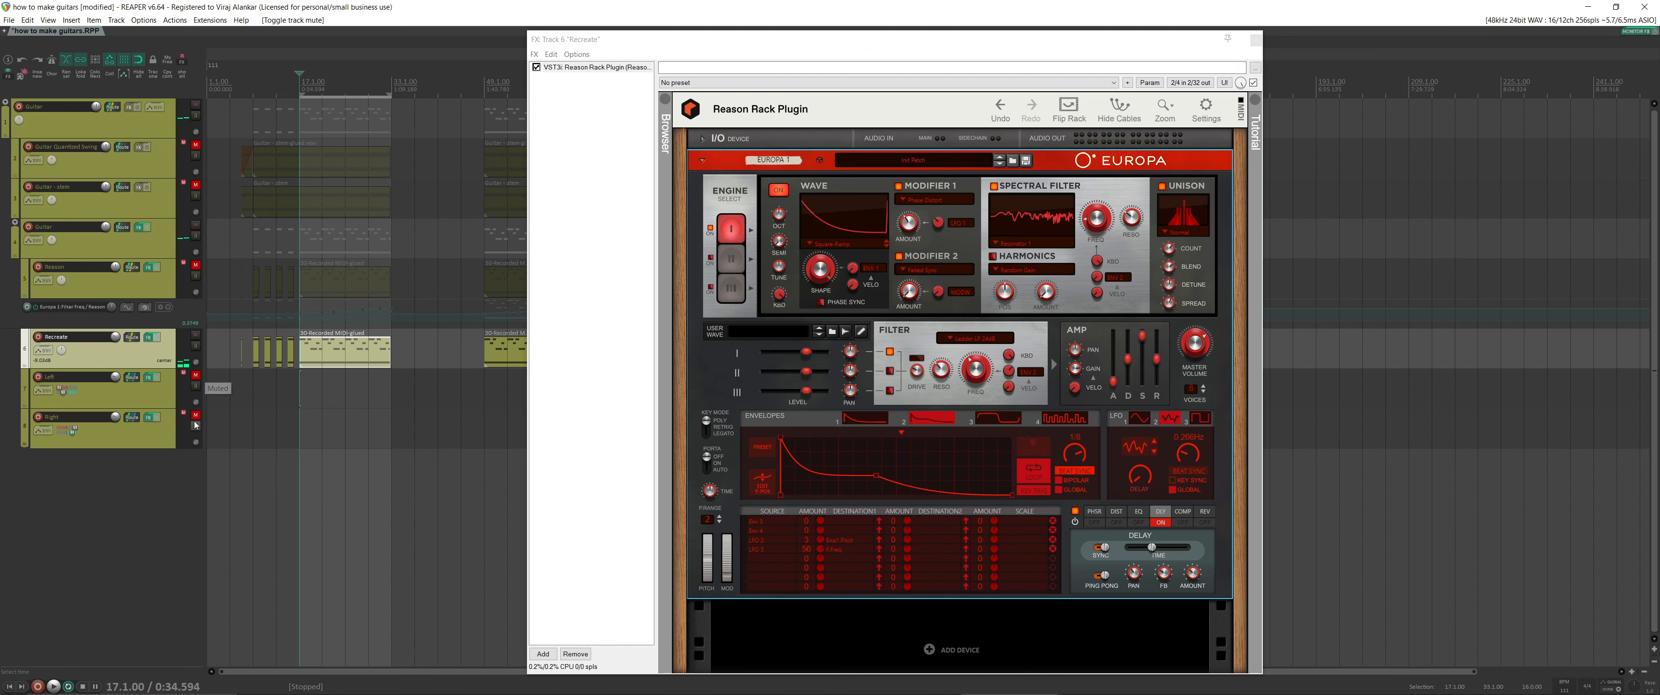
Inspect the MTurboAmp settings in the Right track's effects chain.
click(152, 417)
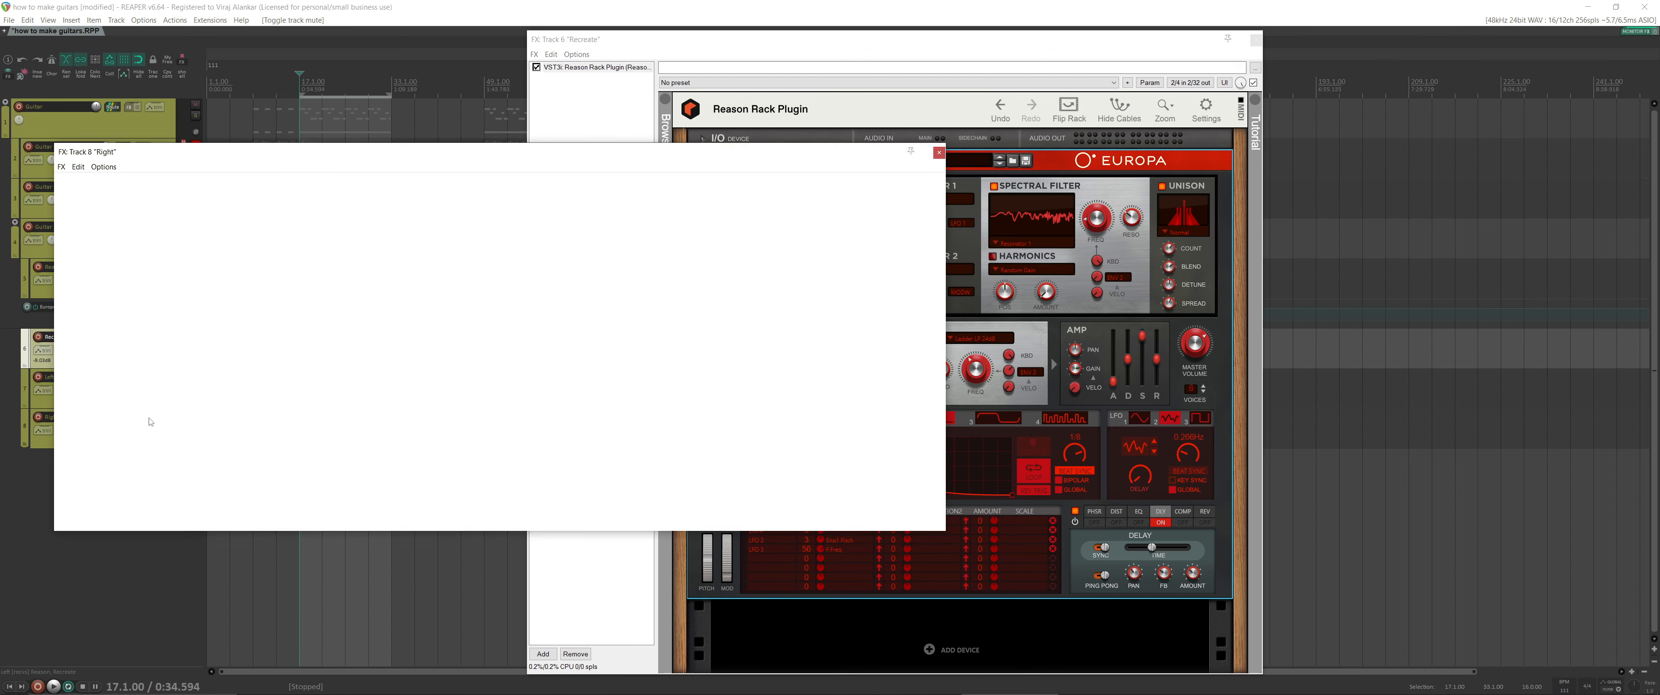
click(164, 189)
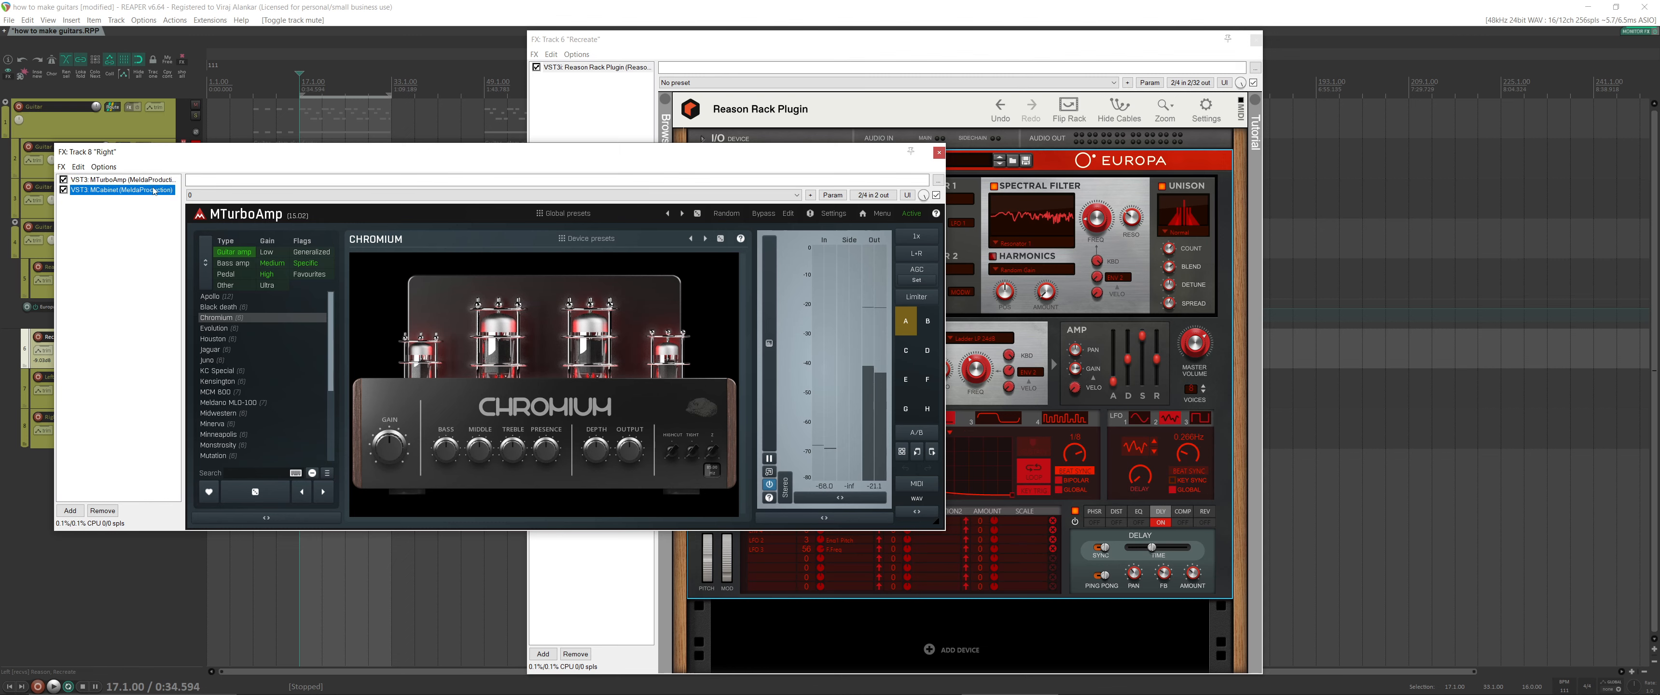
click(169, 181)
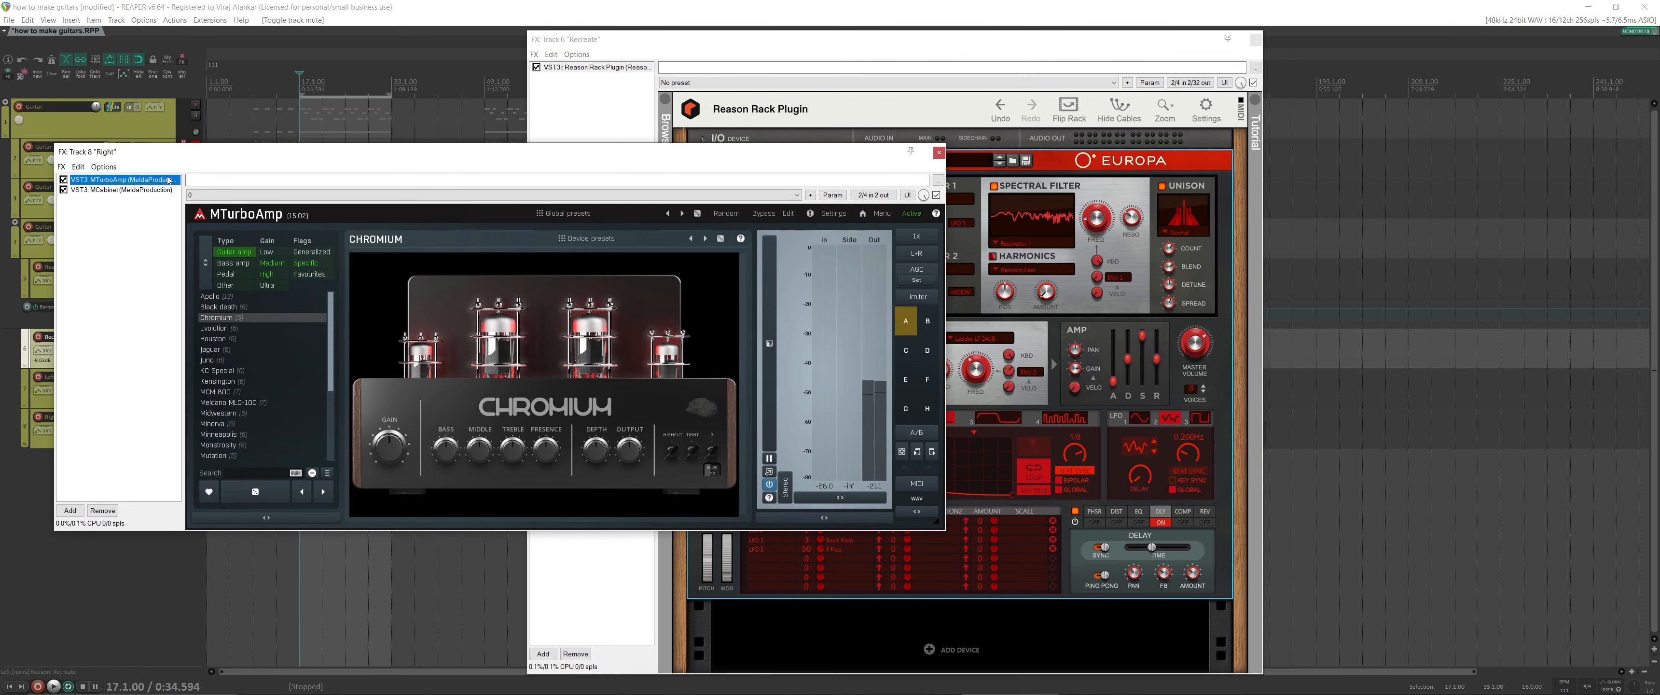
click(939, 153)
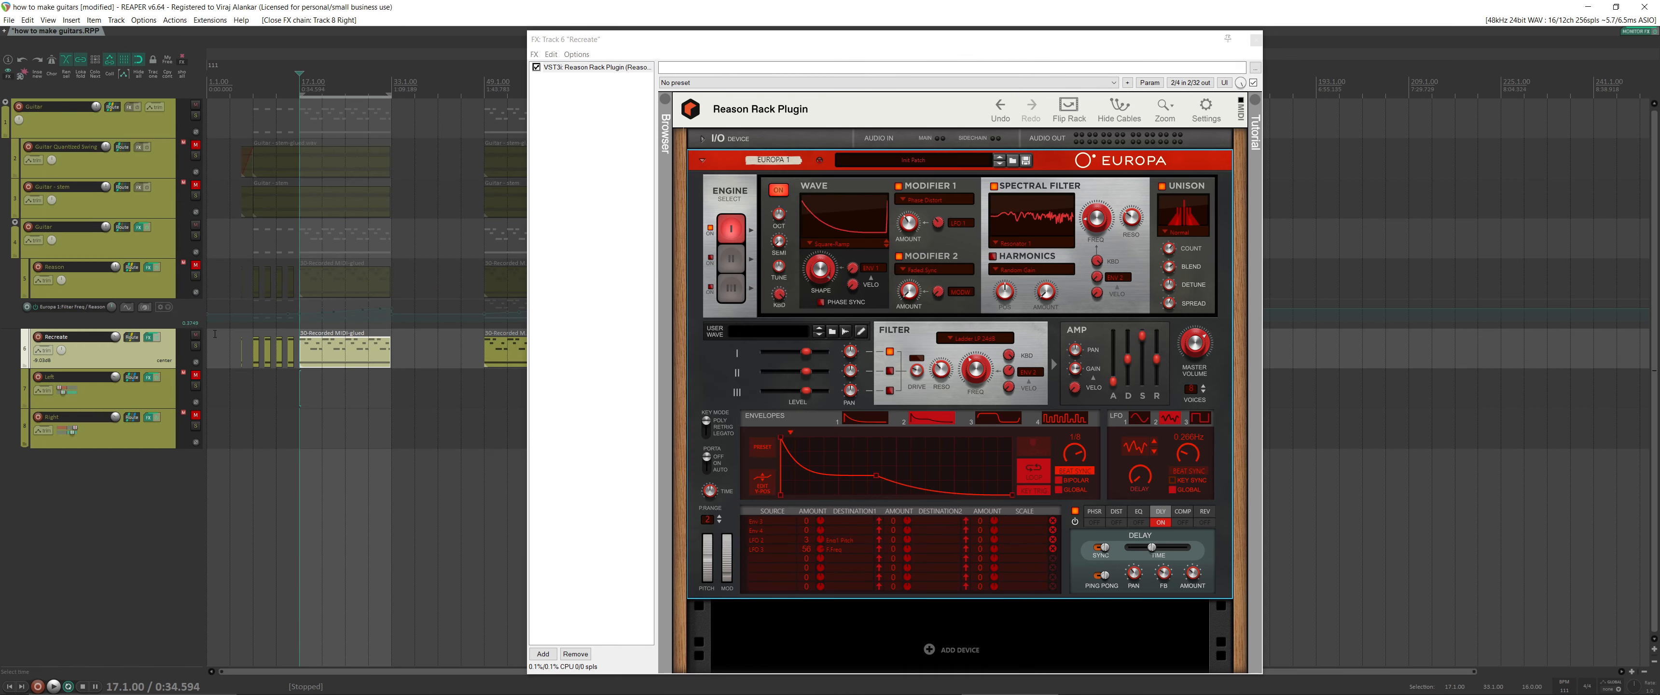
Unmute the Right track and audition it alone, and unmute the Left track to play both together.
click(196, 415)
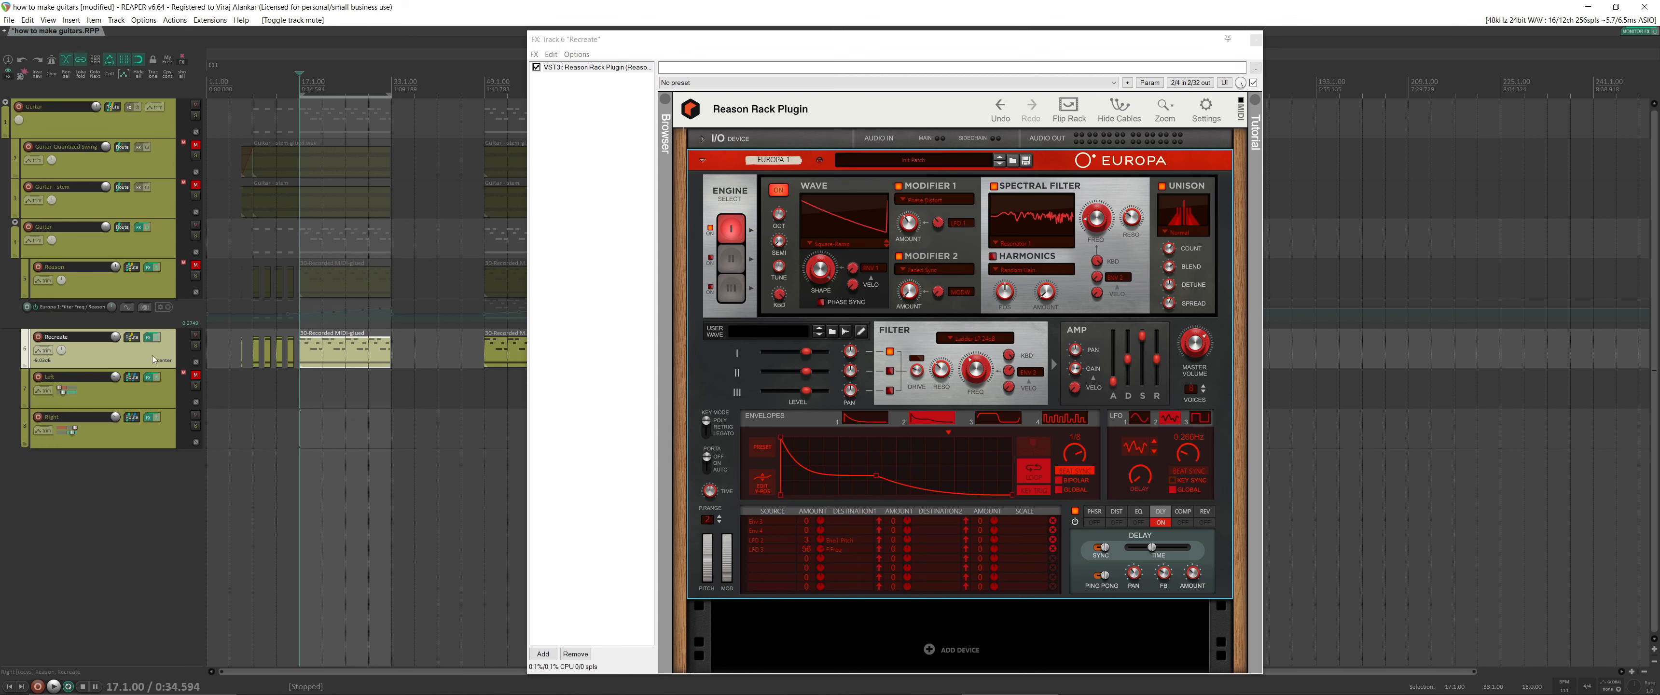
key(space)
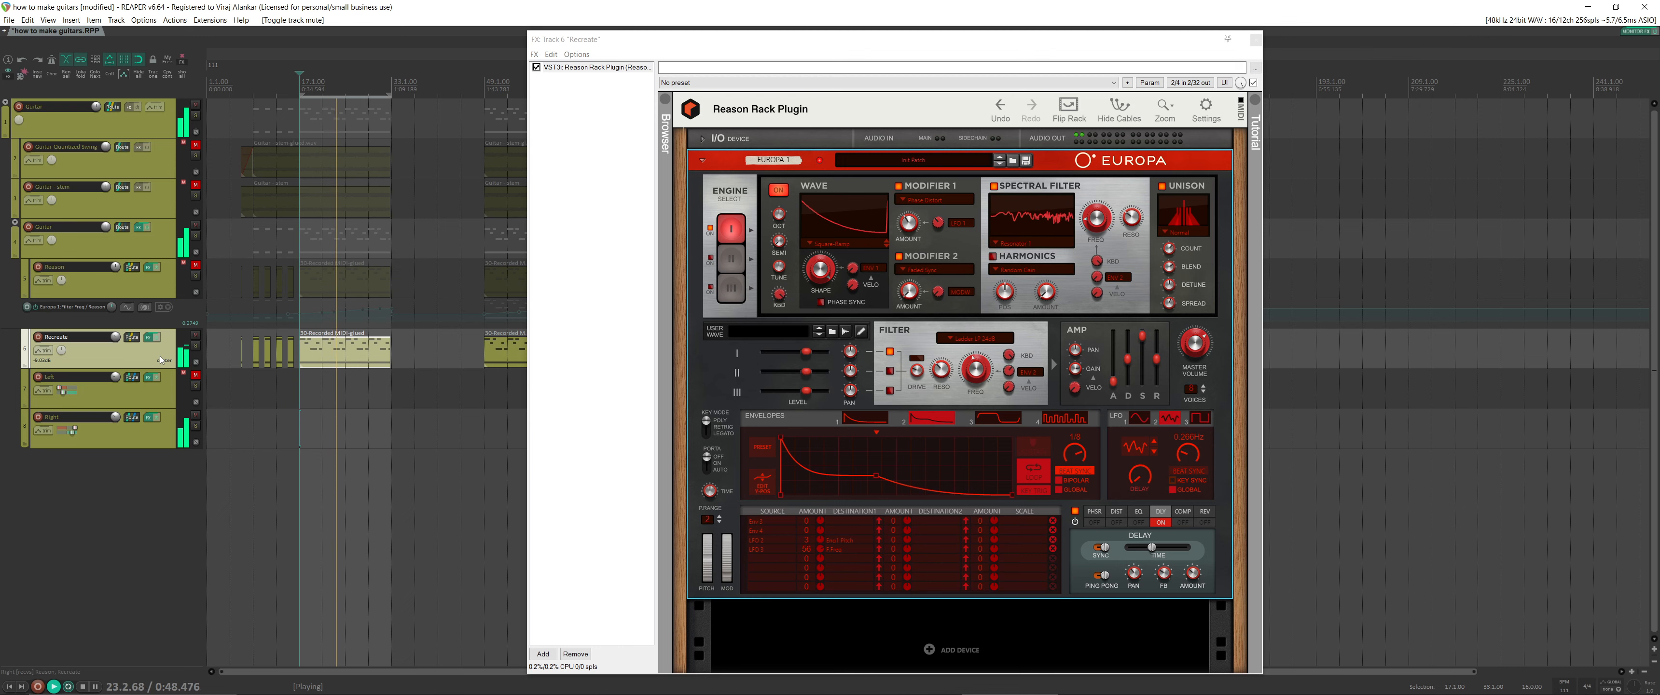
key(space)
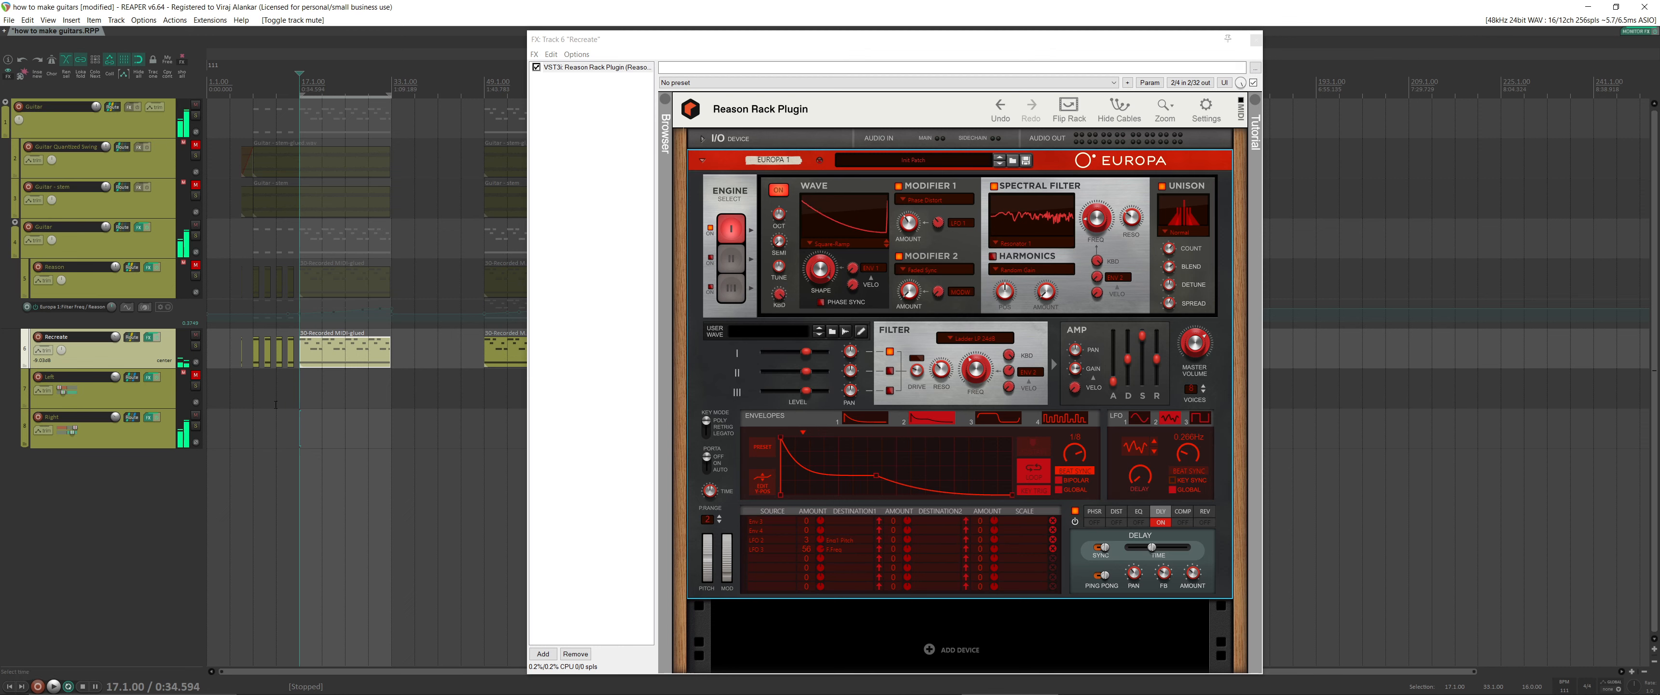
click(195, 376)
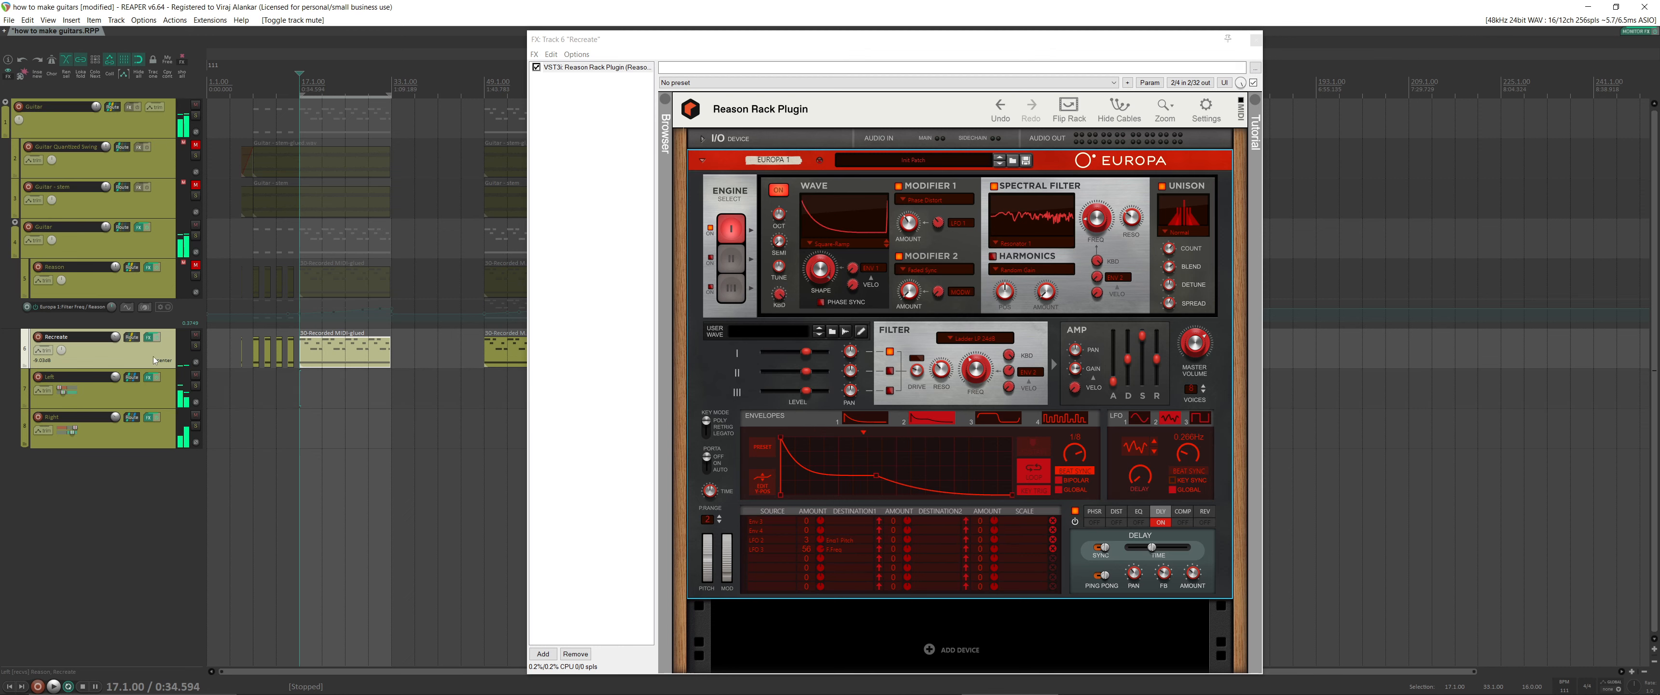
key(space)
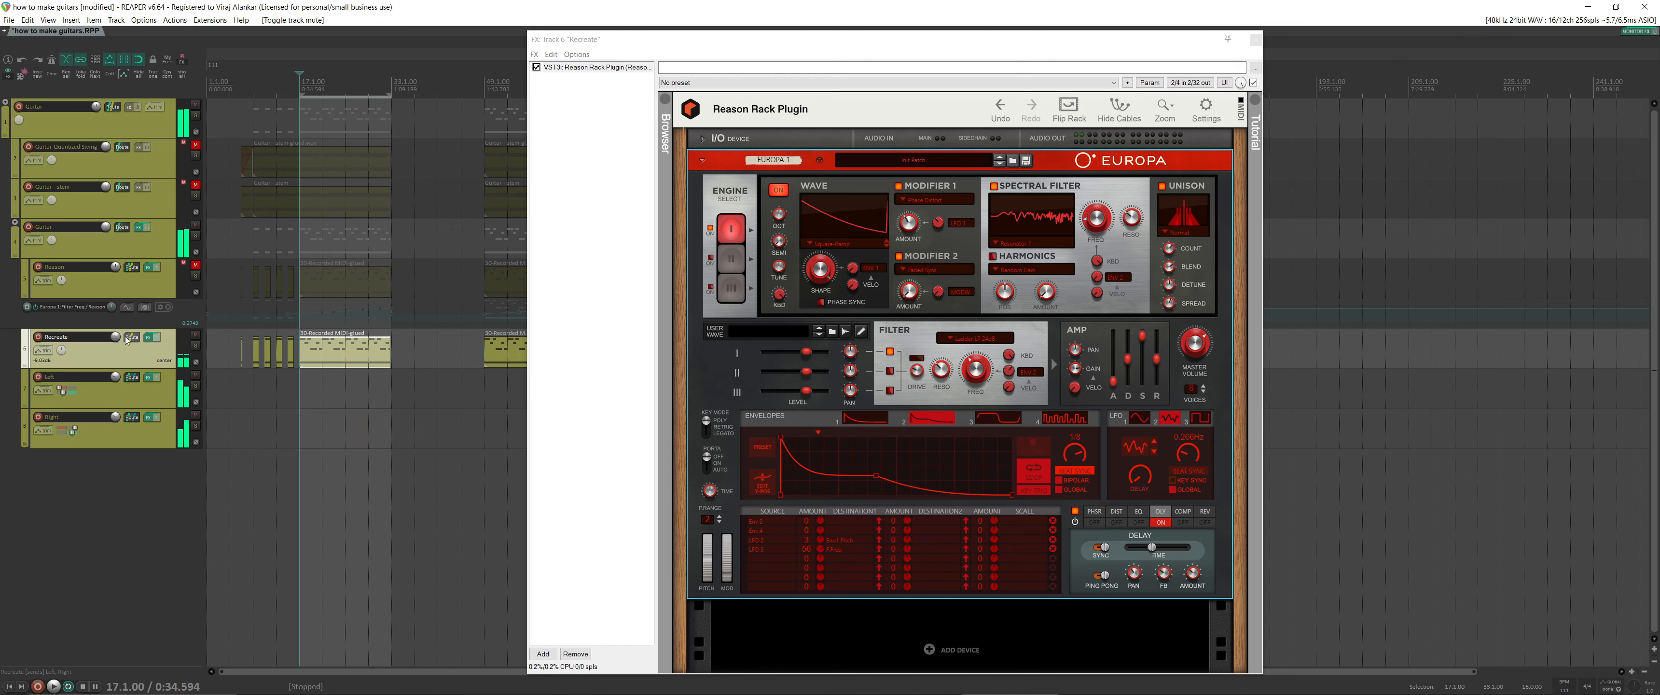
Bring MTurboAmp and MAutoDynamicEq online on the Guitar folder track and show the MTurboAmp settings.
mouse_move(115, 343)
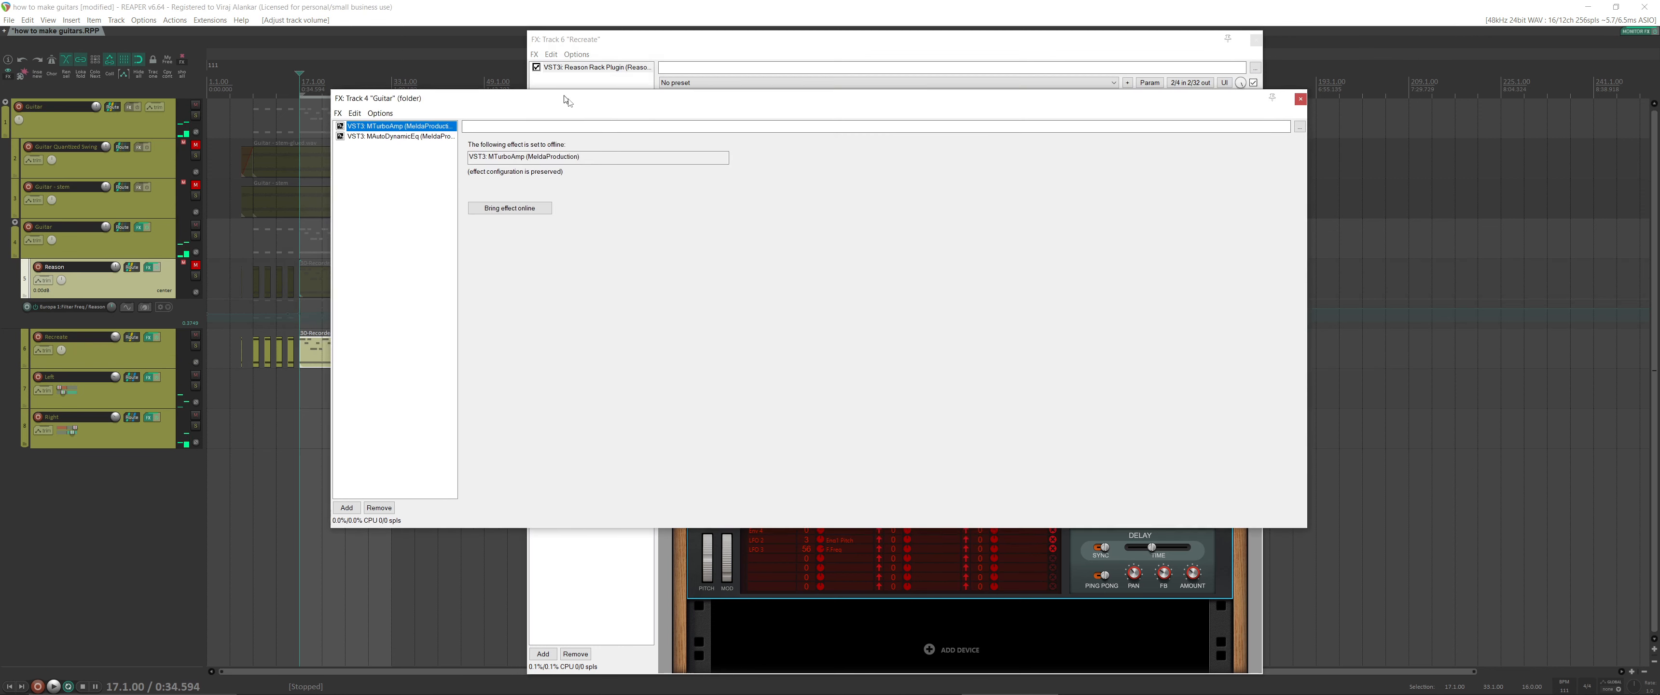
drag(564, 98, 617, 127)
click(450, 238)
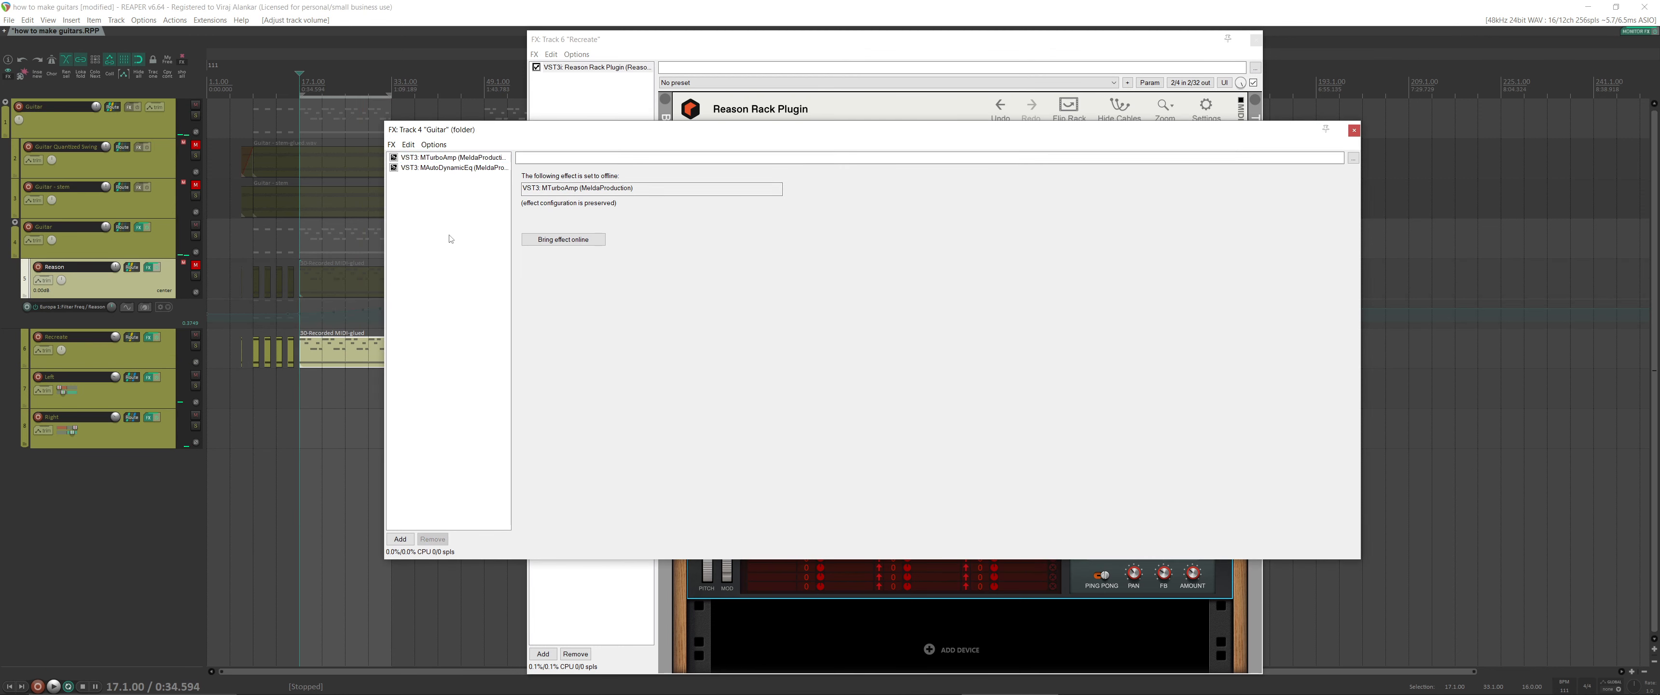
key(ctrl+a)
key(ctrl+a)
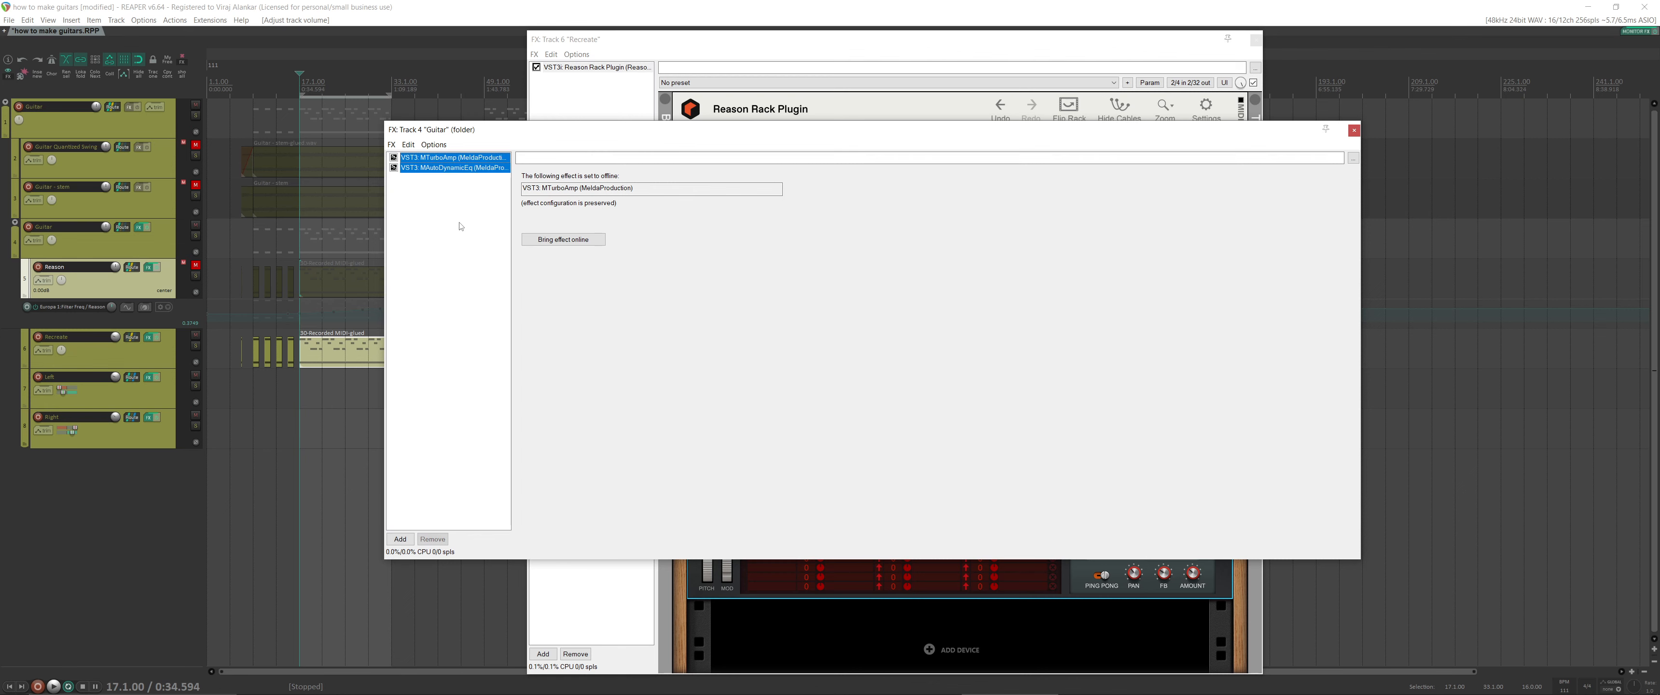
key(ctrl+shift+b)
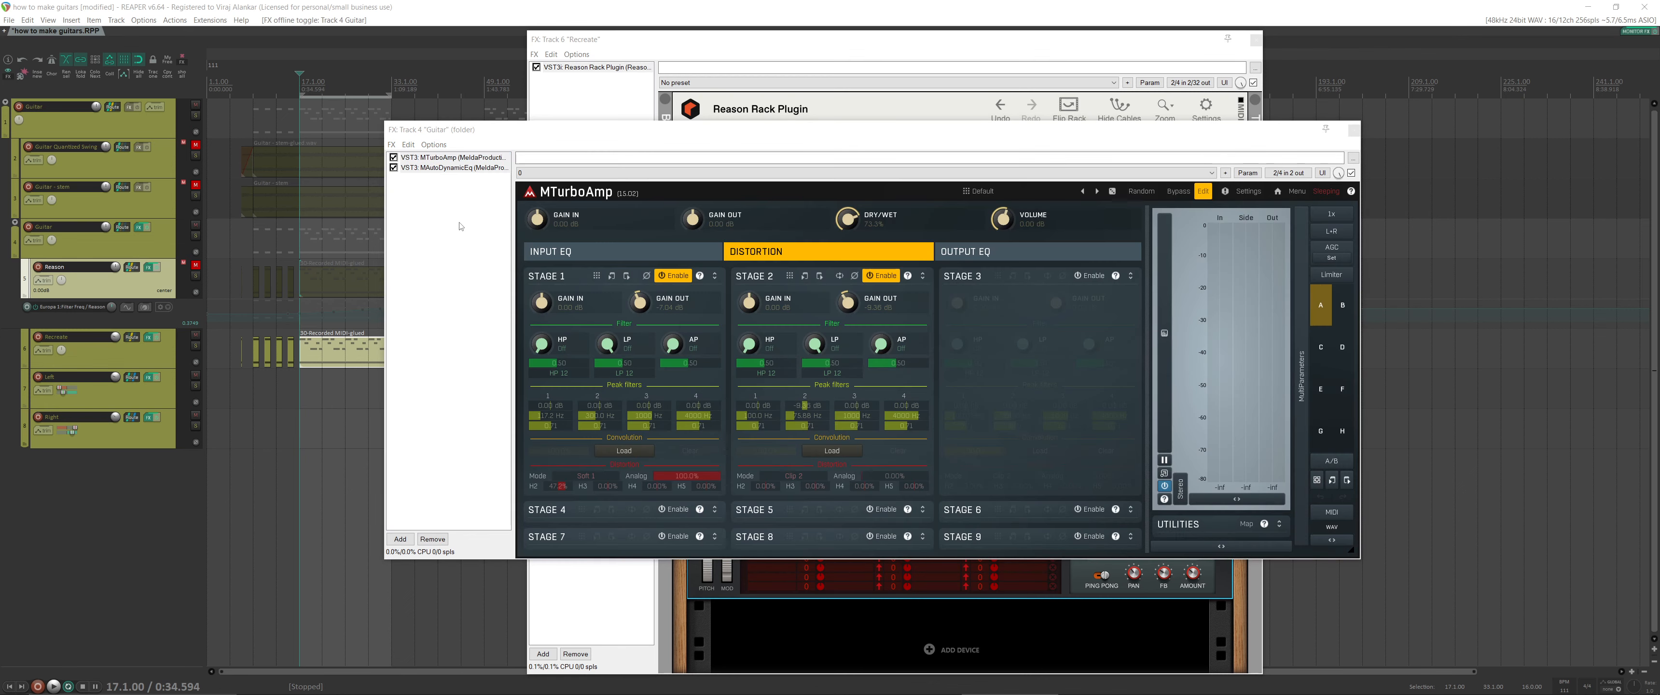
click(434, 160)
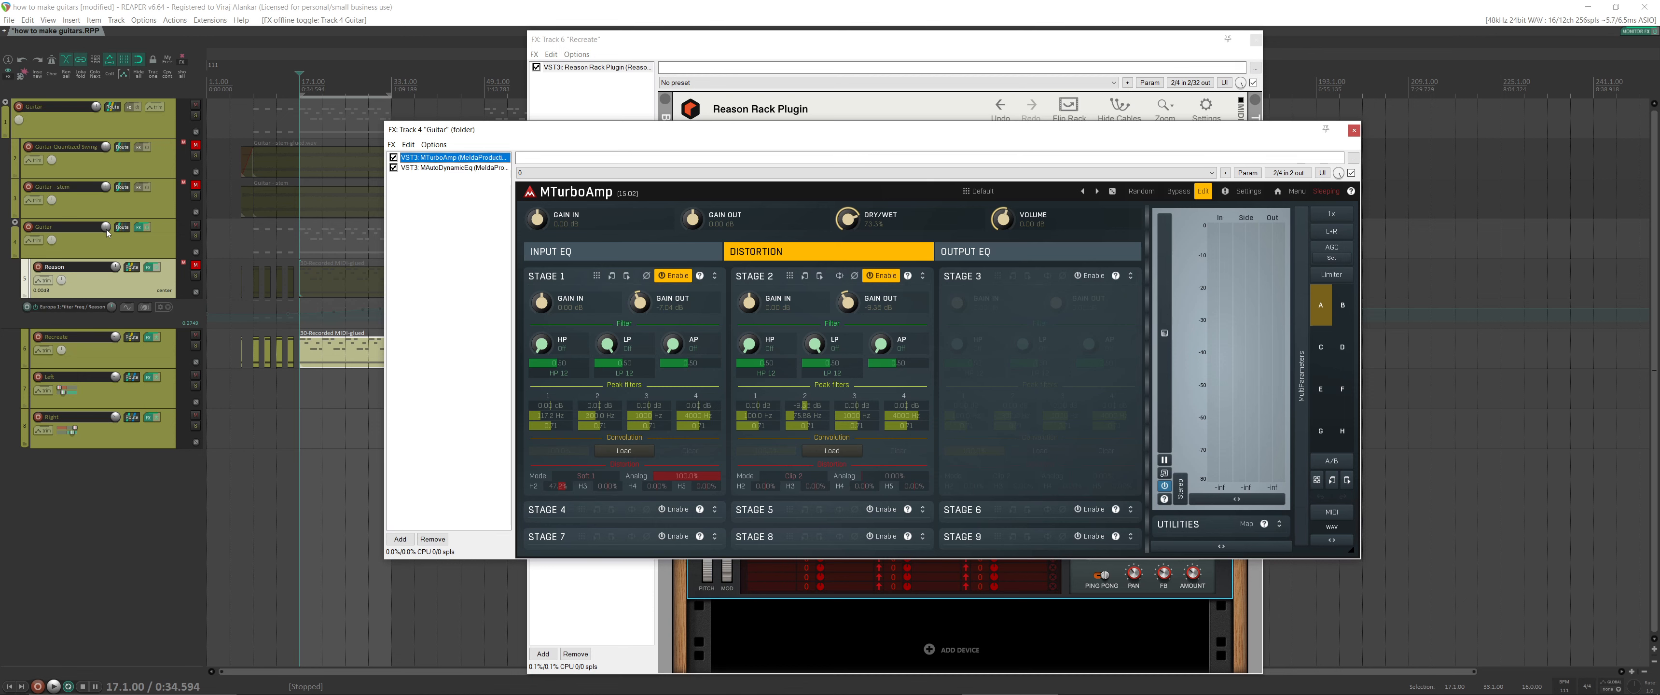
Play the loop with MAutoDynamicEq displayed, adjust the Guitar folder track's volume and reset it to 0 dB.
drag(106, 230, 106, 232)
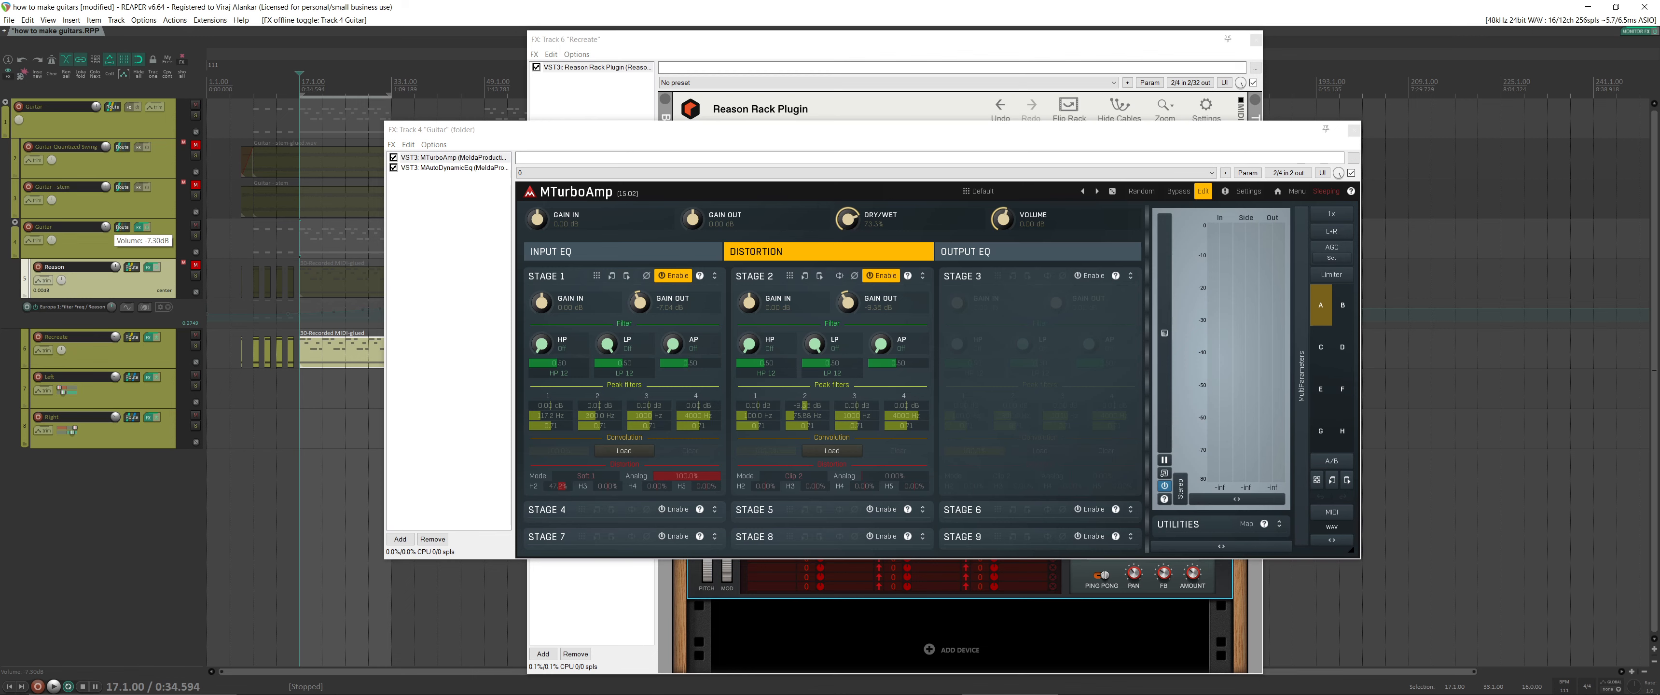
click(471, 169)
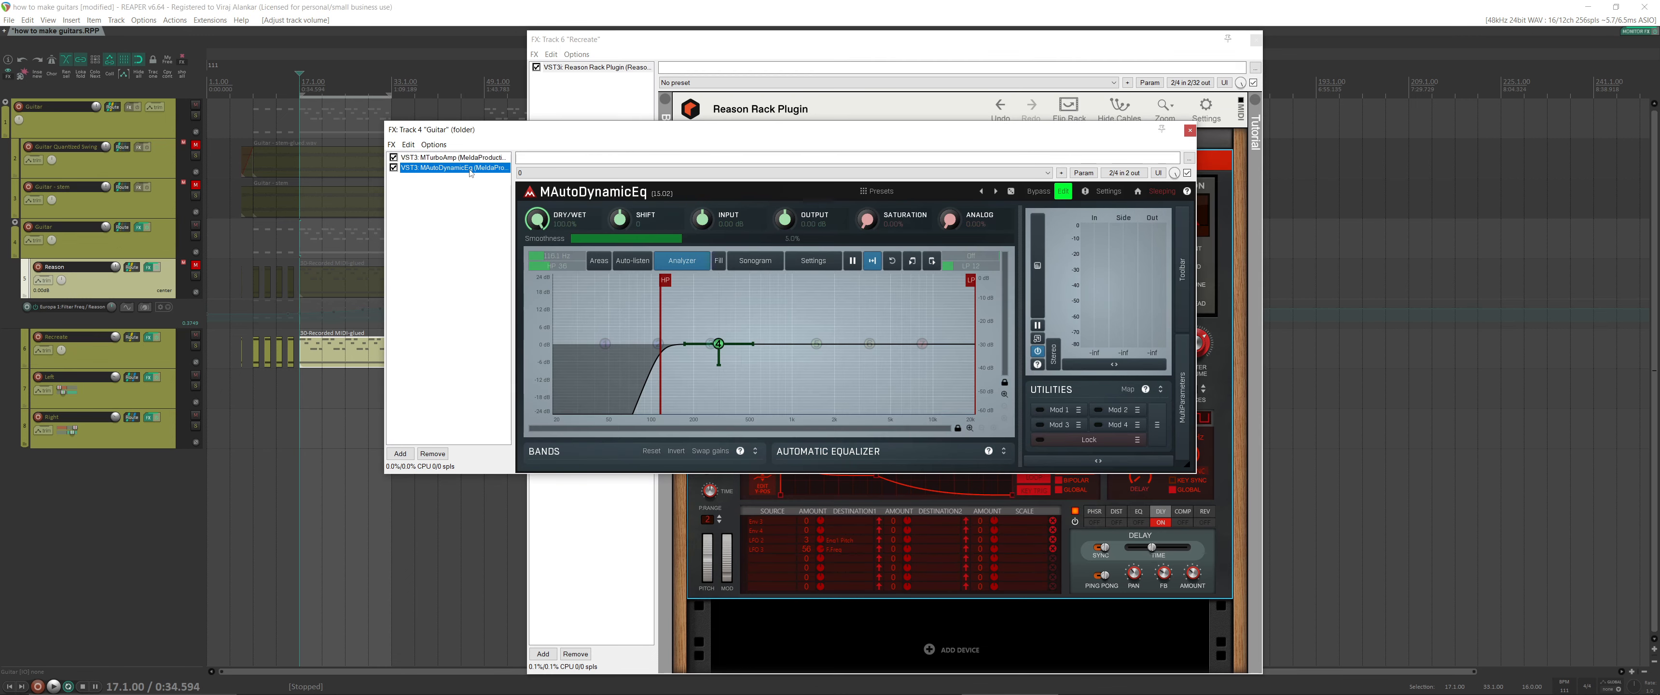
click(108, 231)
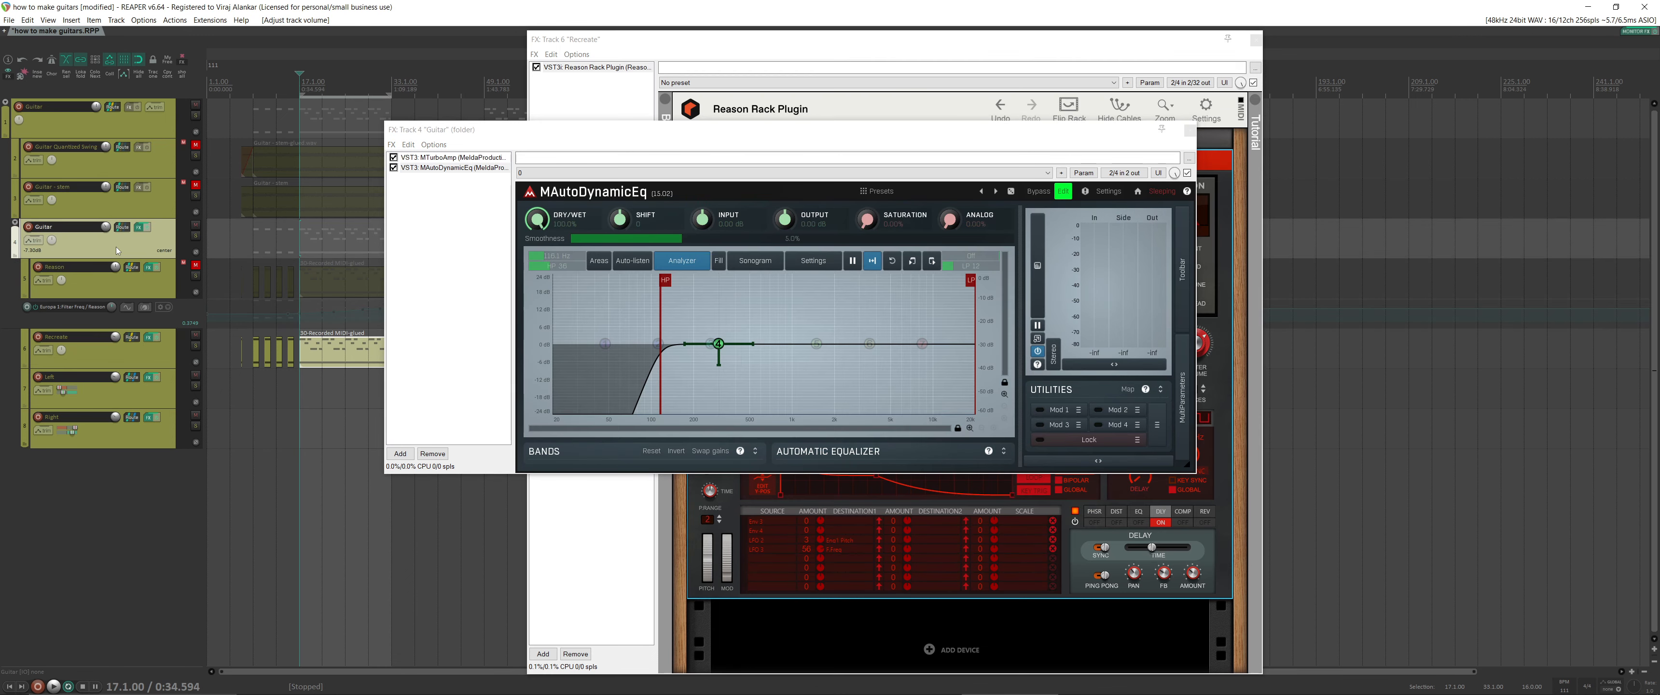
key(space)
drag(109, 231, 110, 214)
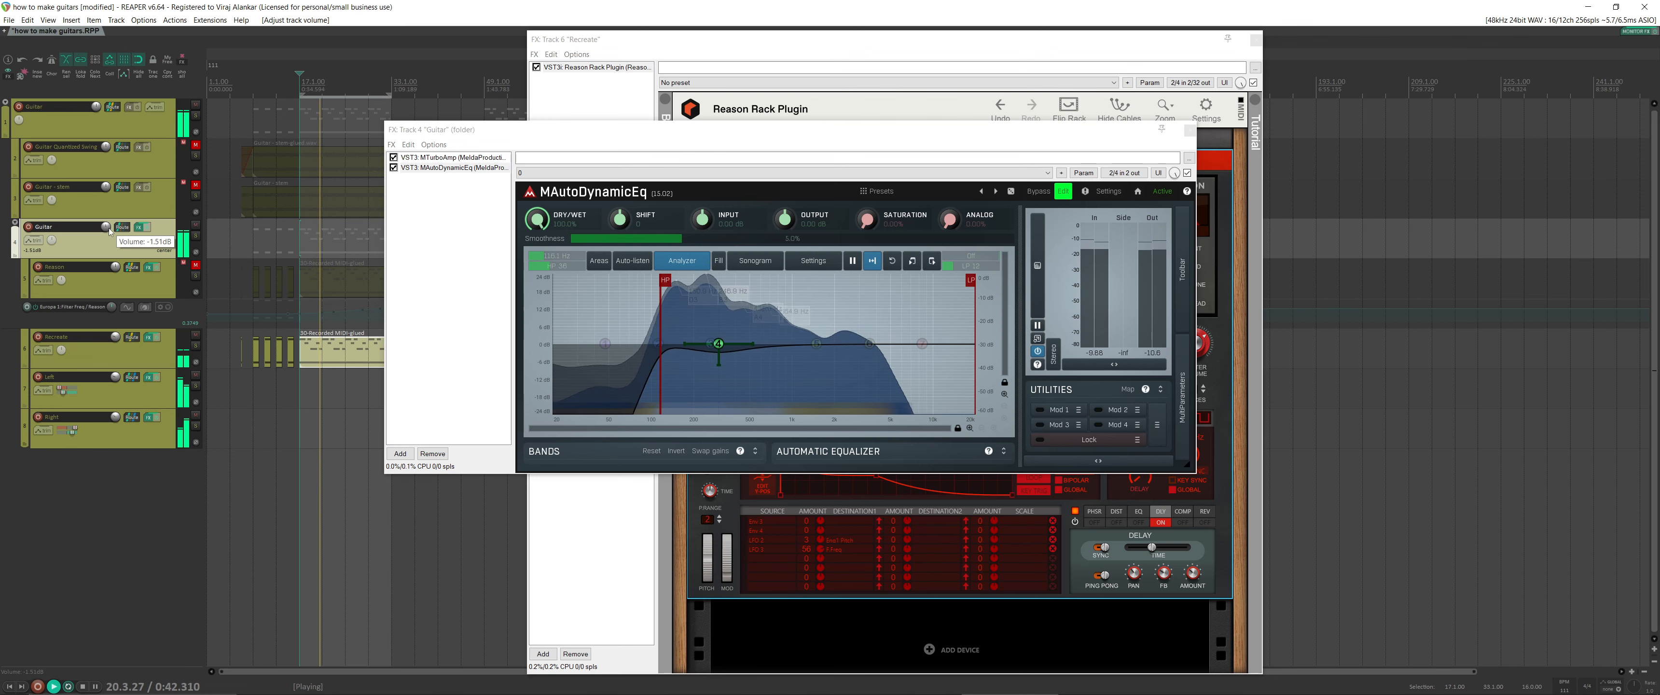
double_click(108, 230)
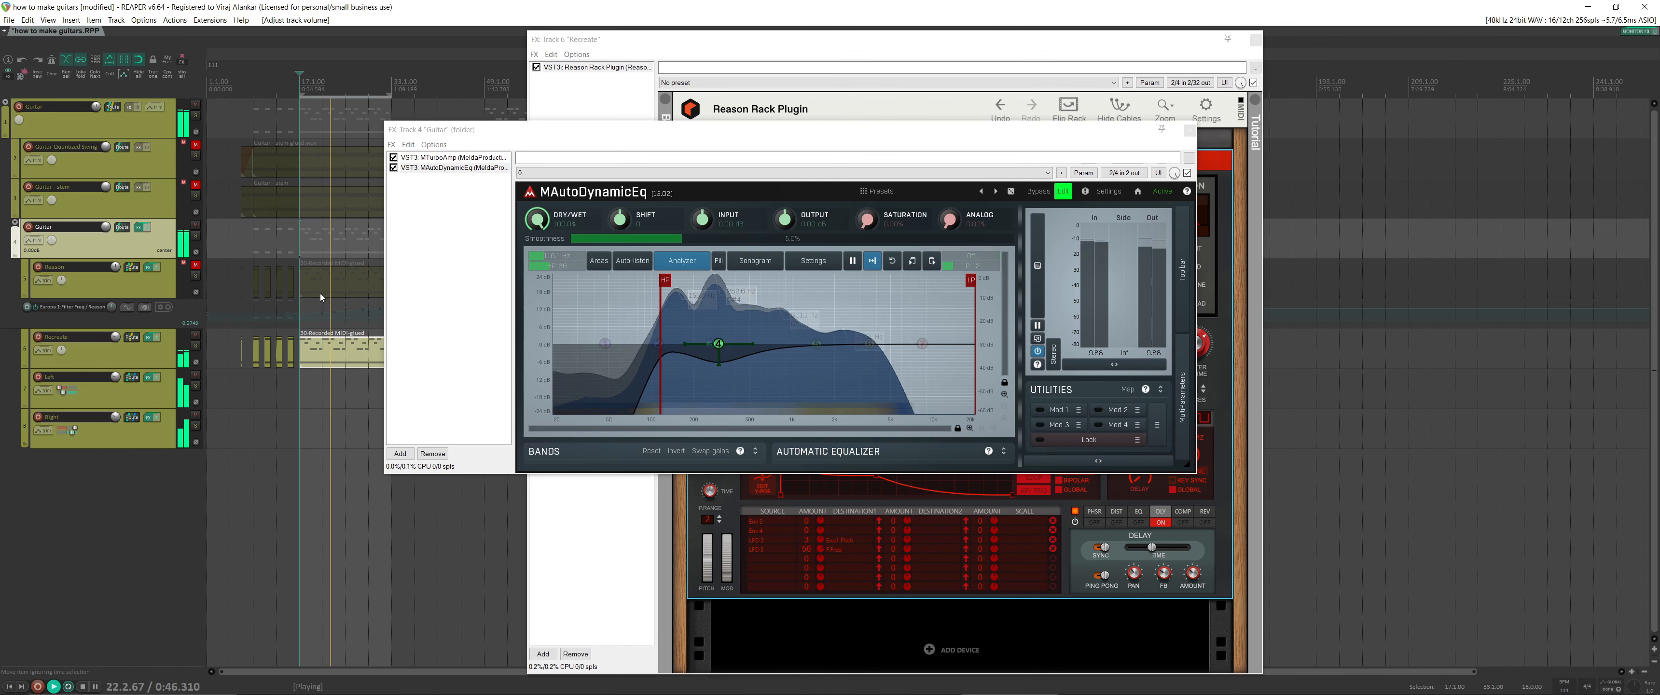
Compare the playback with the Guitar folder track's MTurboAmp bypassed and enabled.
click(461, 161)
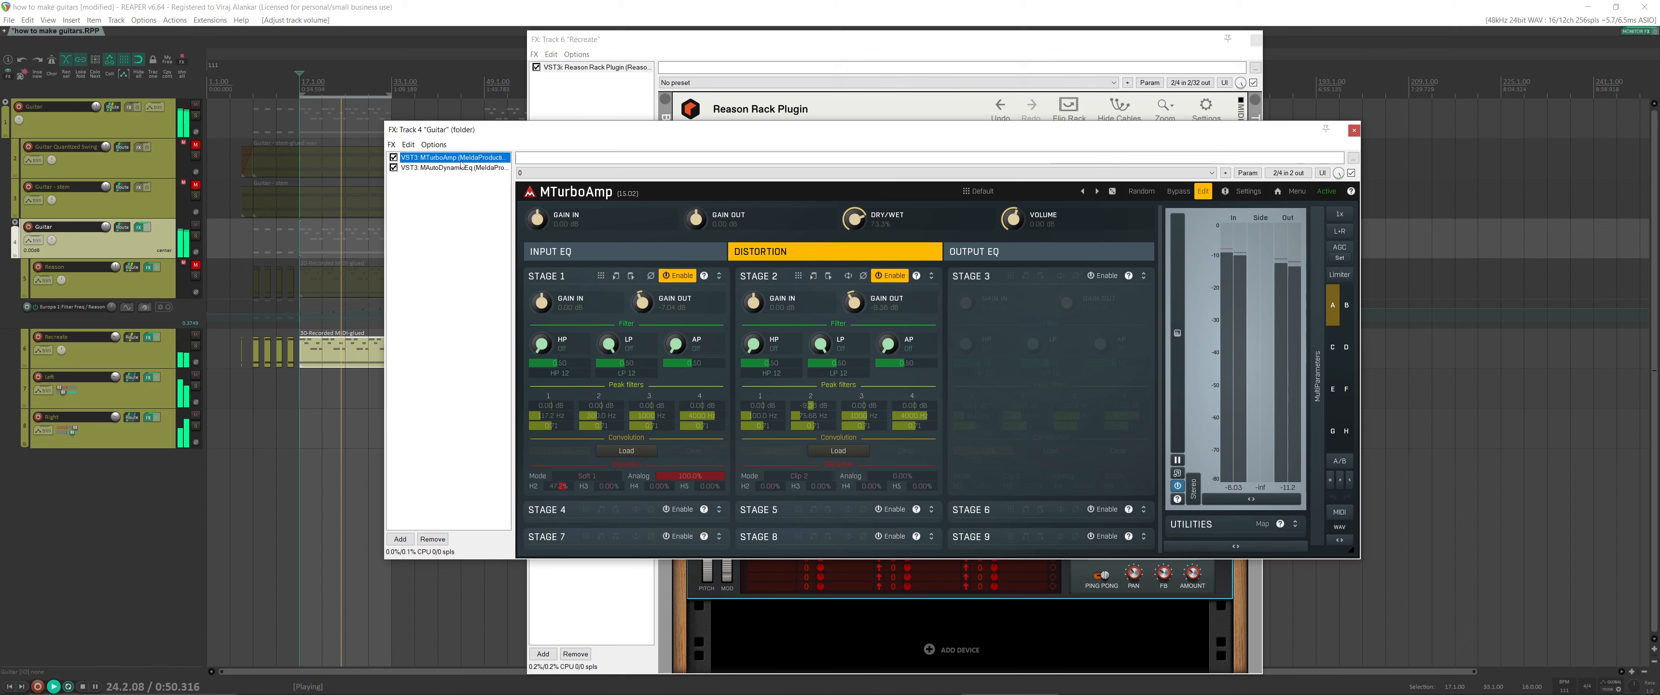
click(394, 158)
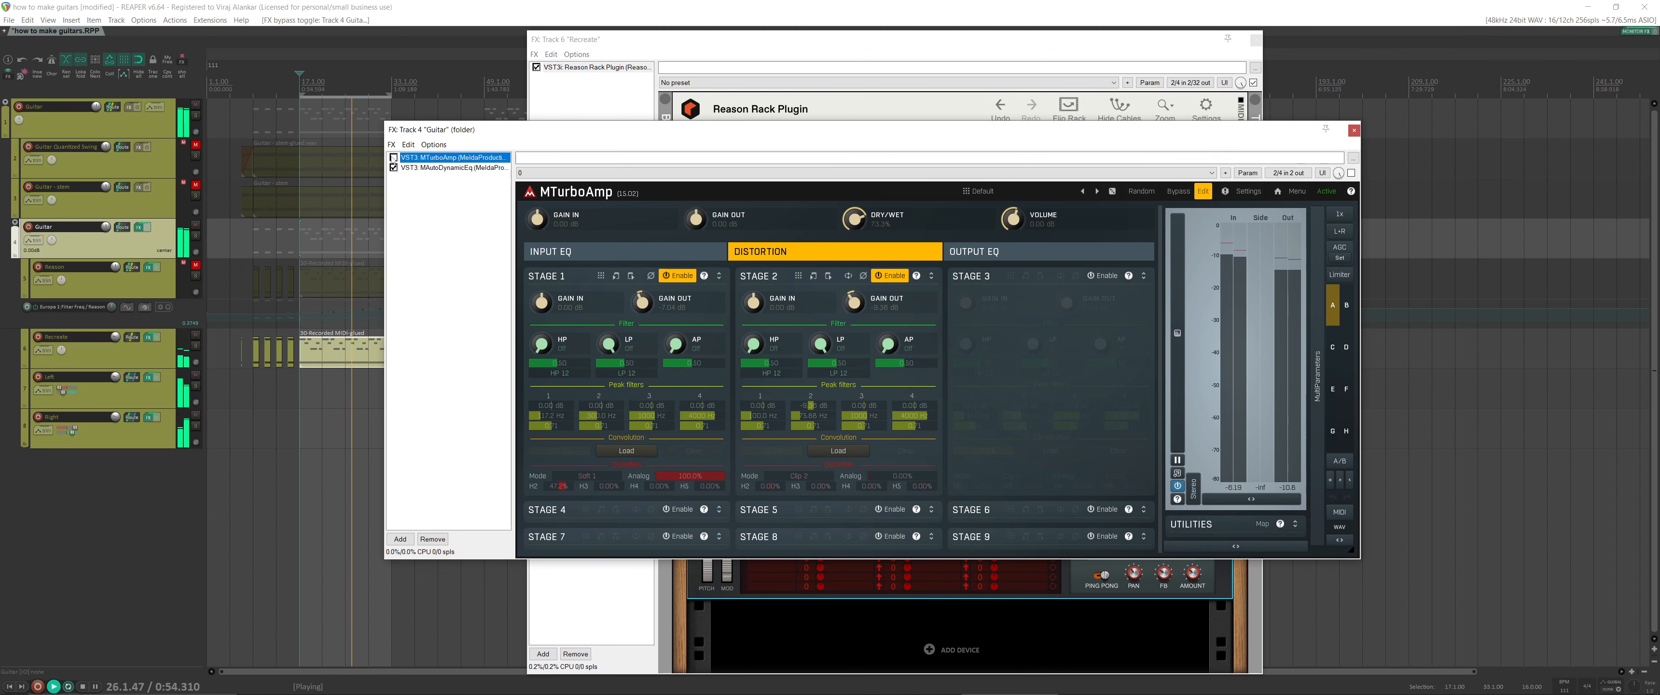
click(394, 157)
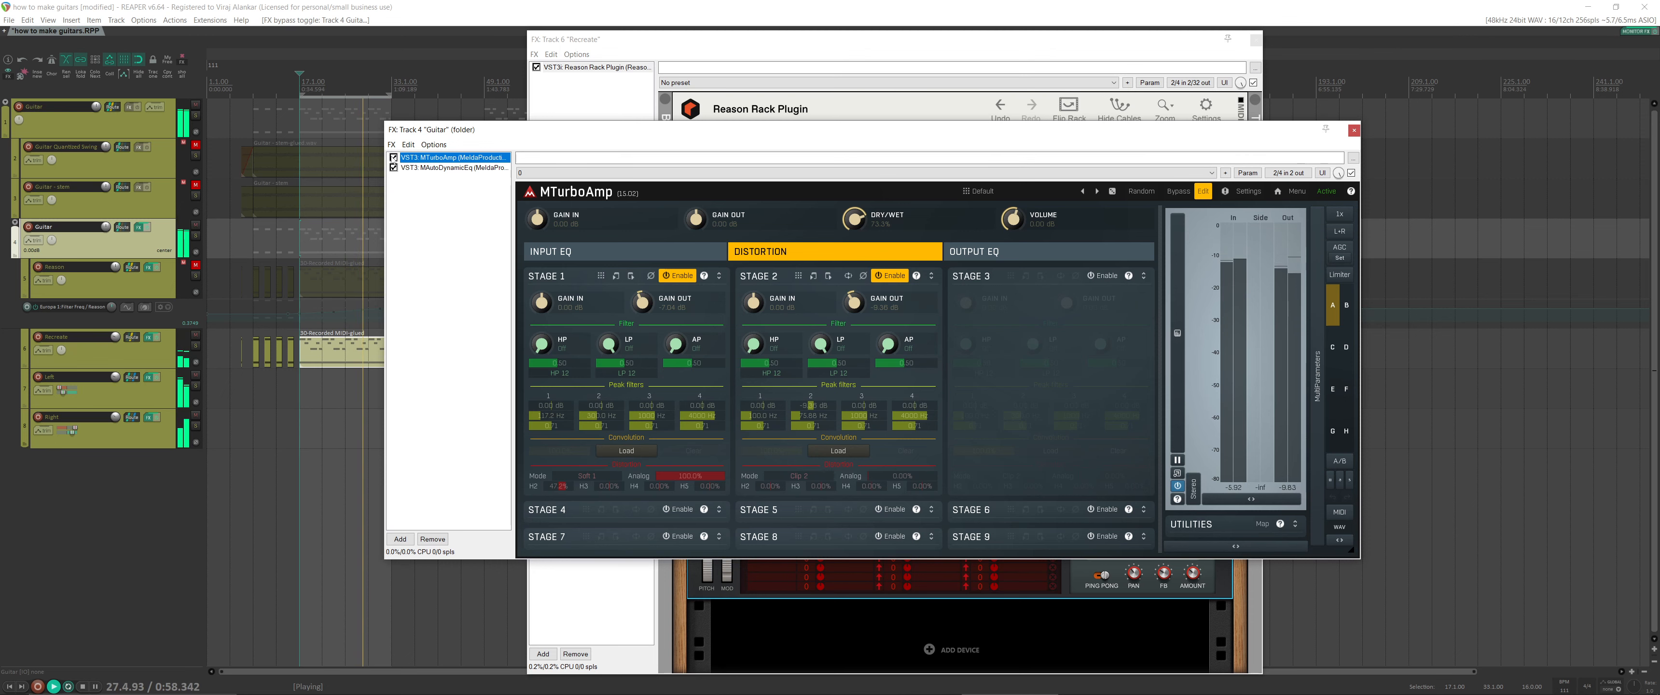
Compare the playback with the Guitar folder track's MAutoDynamicEq bypassed and enabled, and close the folder's effects window.
click(420, 169)
click(394, 167)
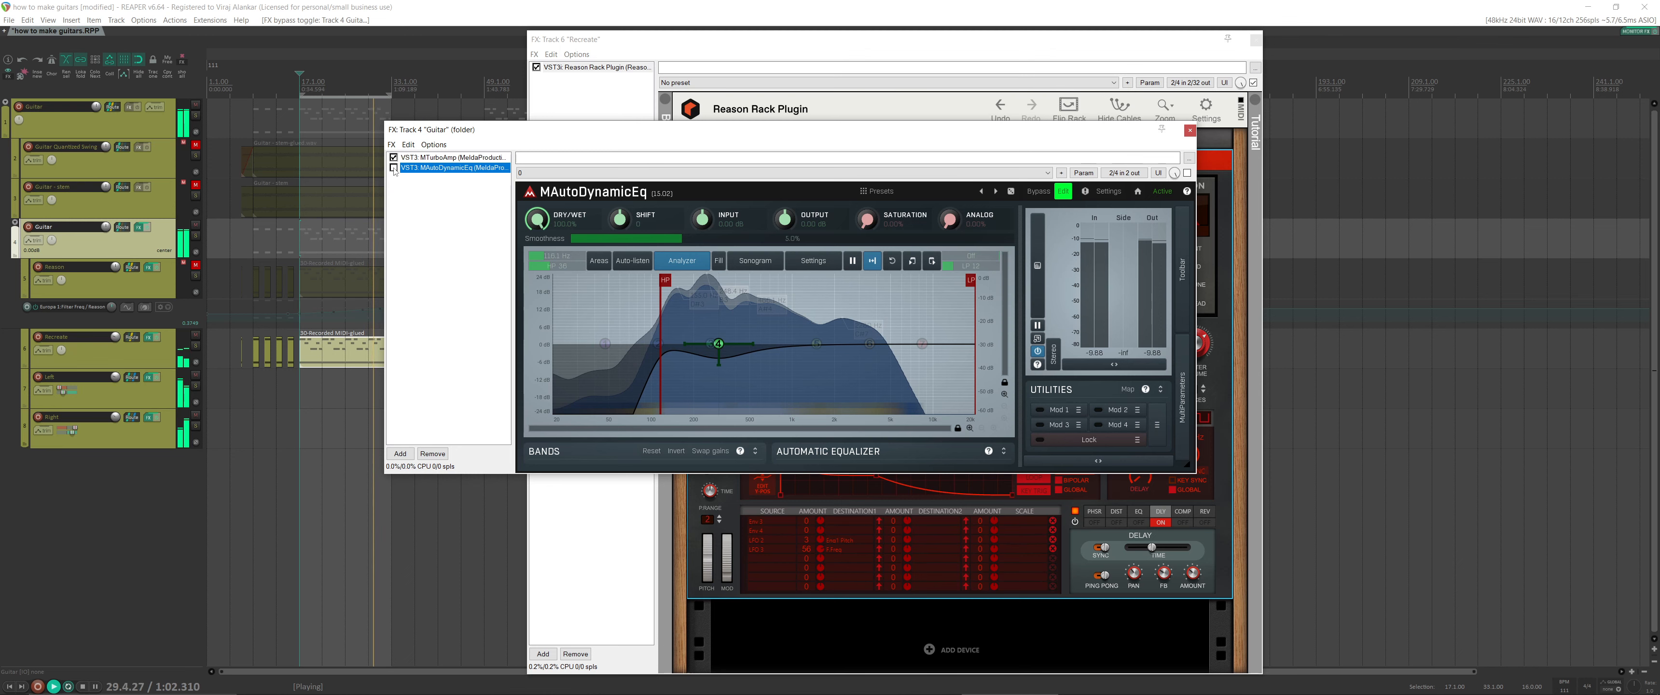
click(394, 168)
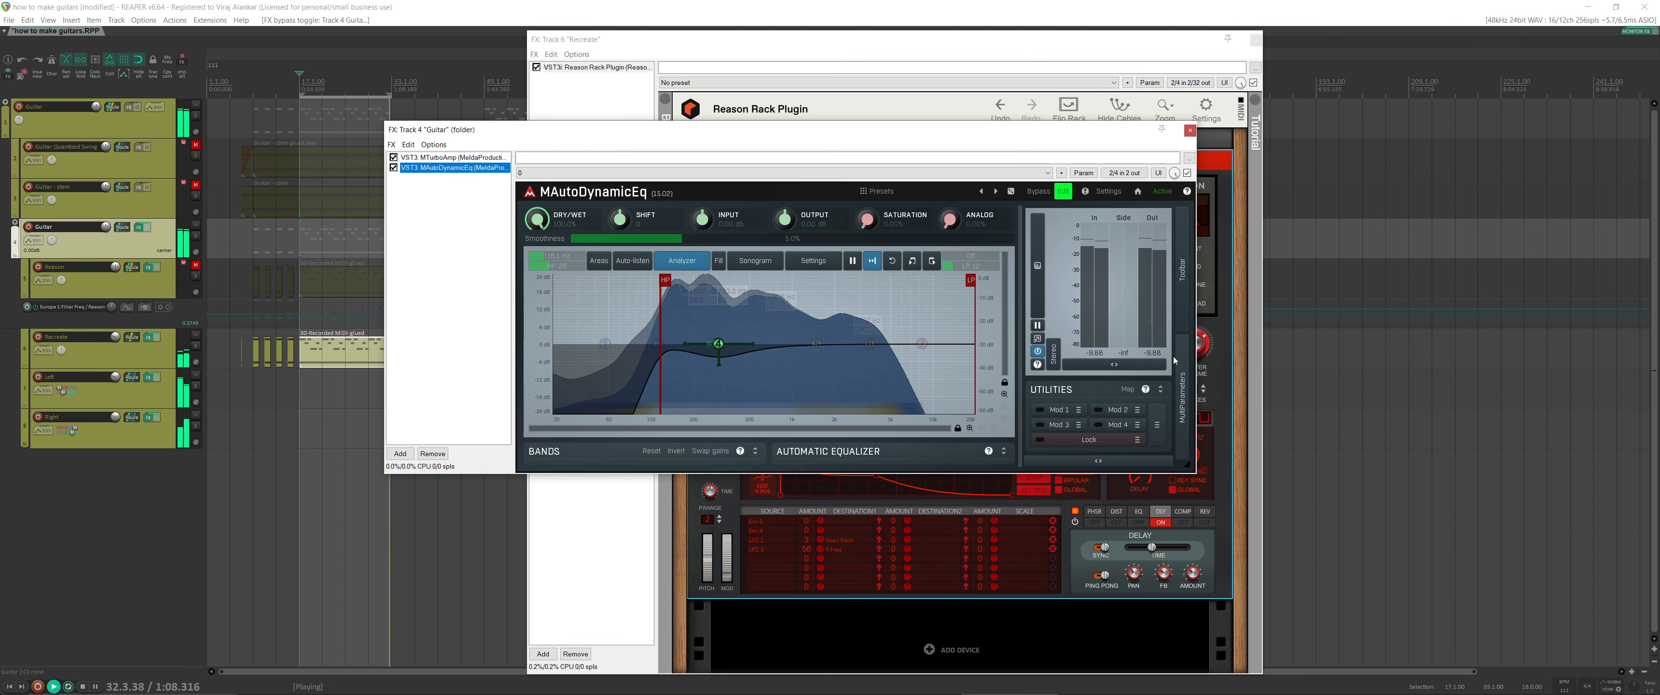
click(1190, 132)
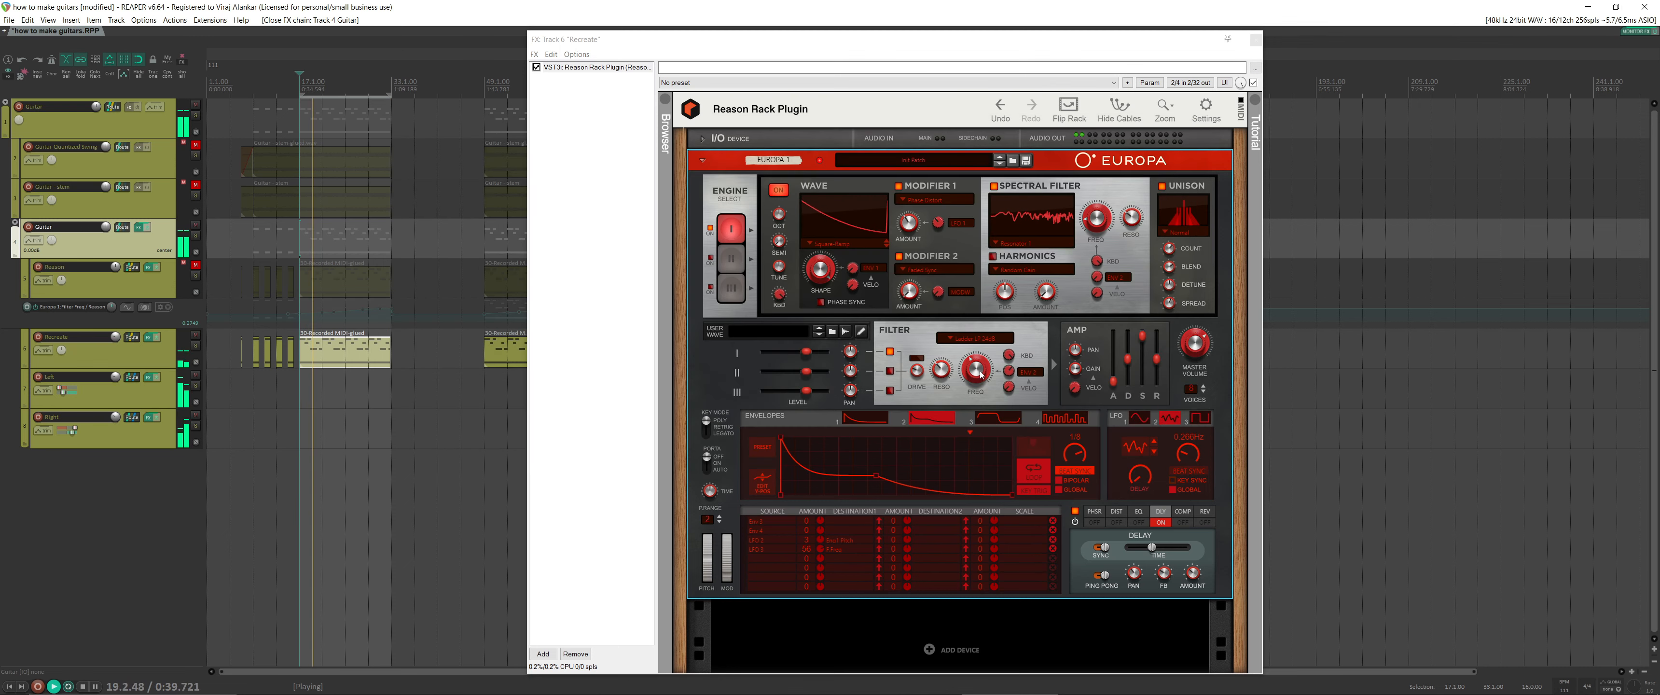
Show and bypass the Recreate track's Europa filter frequency envelope, and sweep the filter frequency by hand during playback.
click(982, 352)
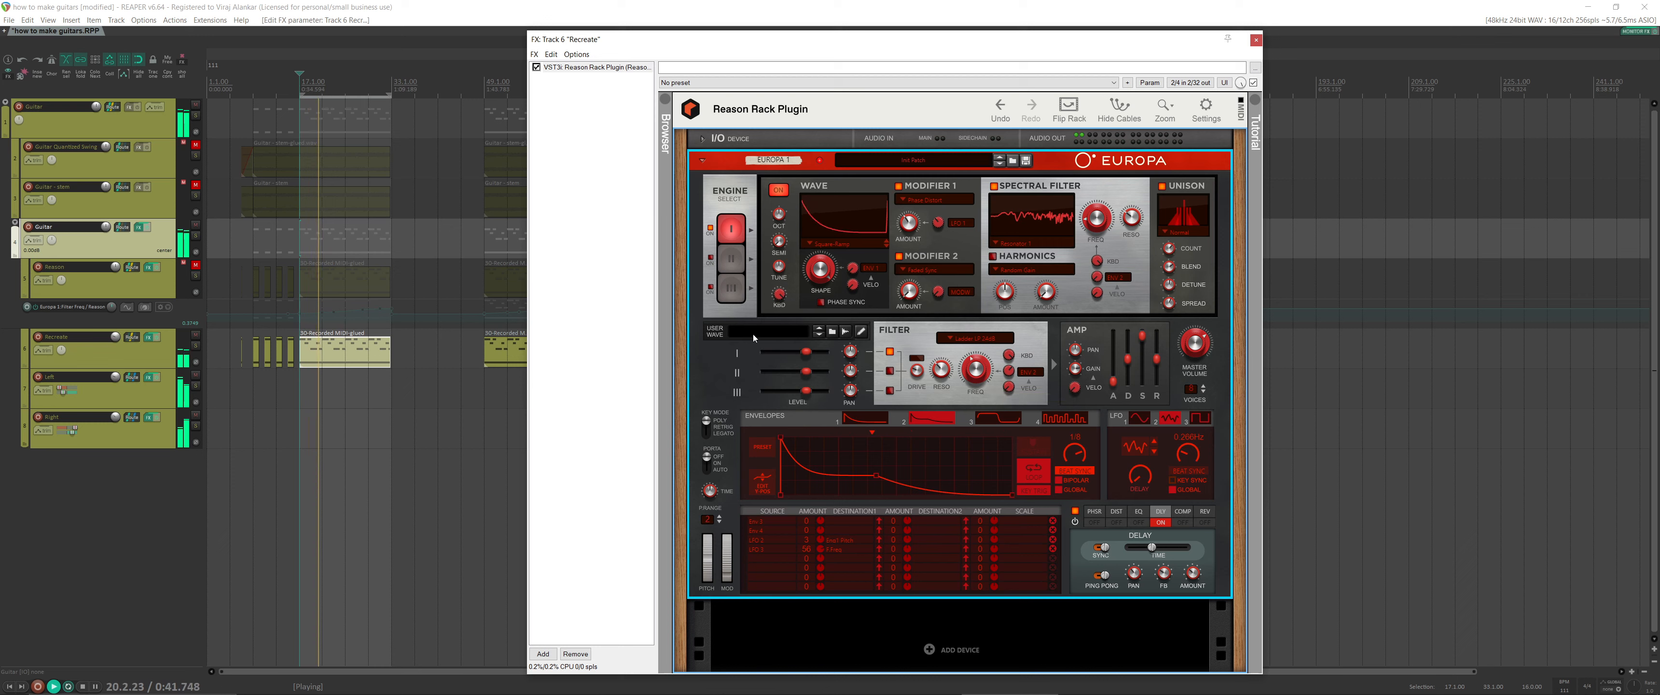
click(100, 320)
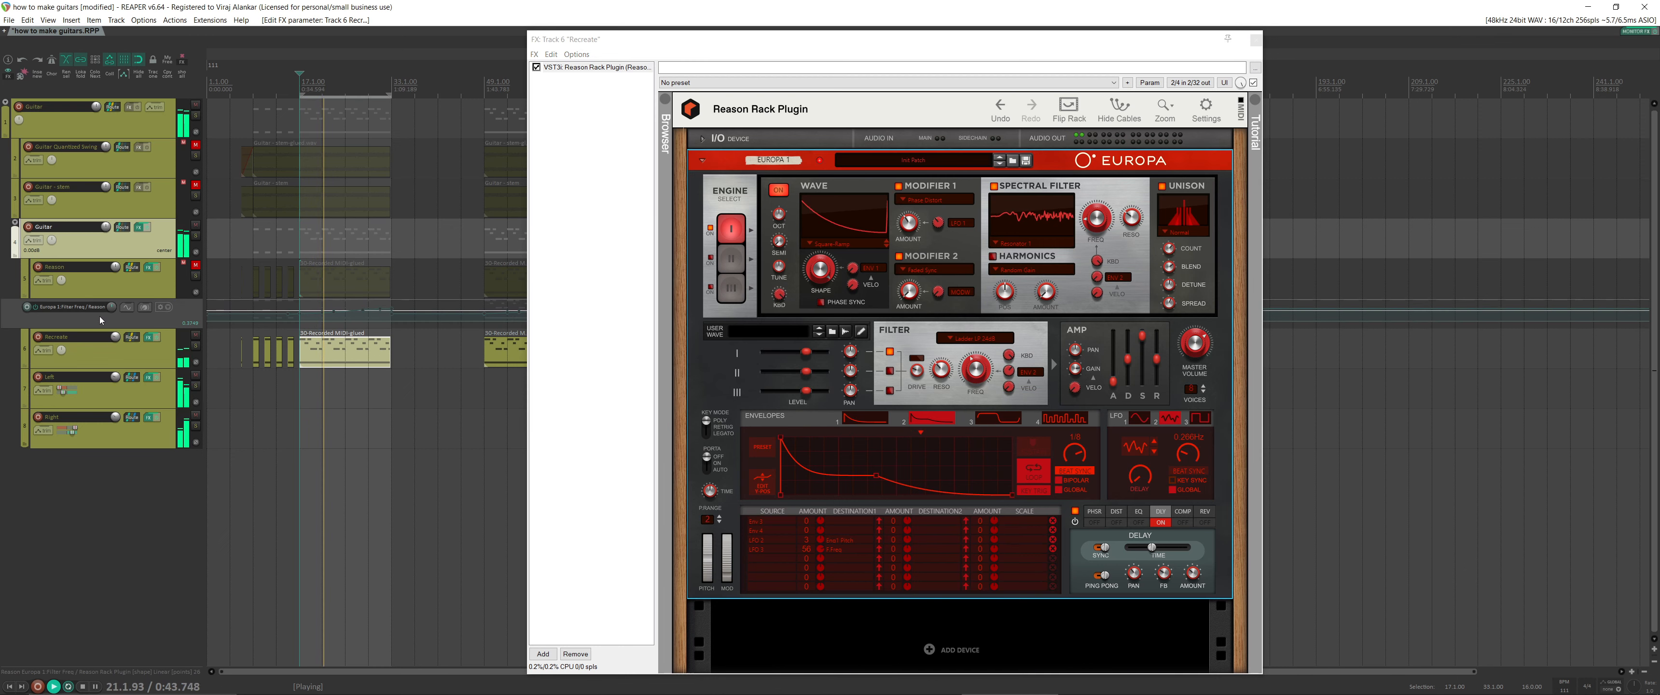
click(144, 361)
key(v)
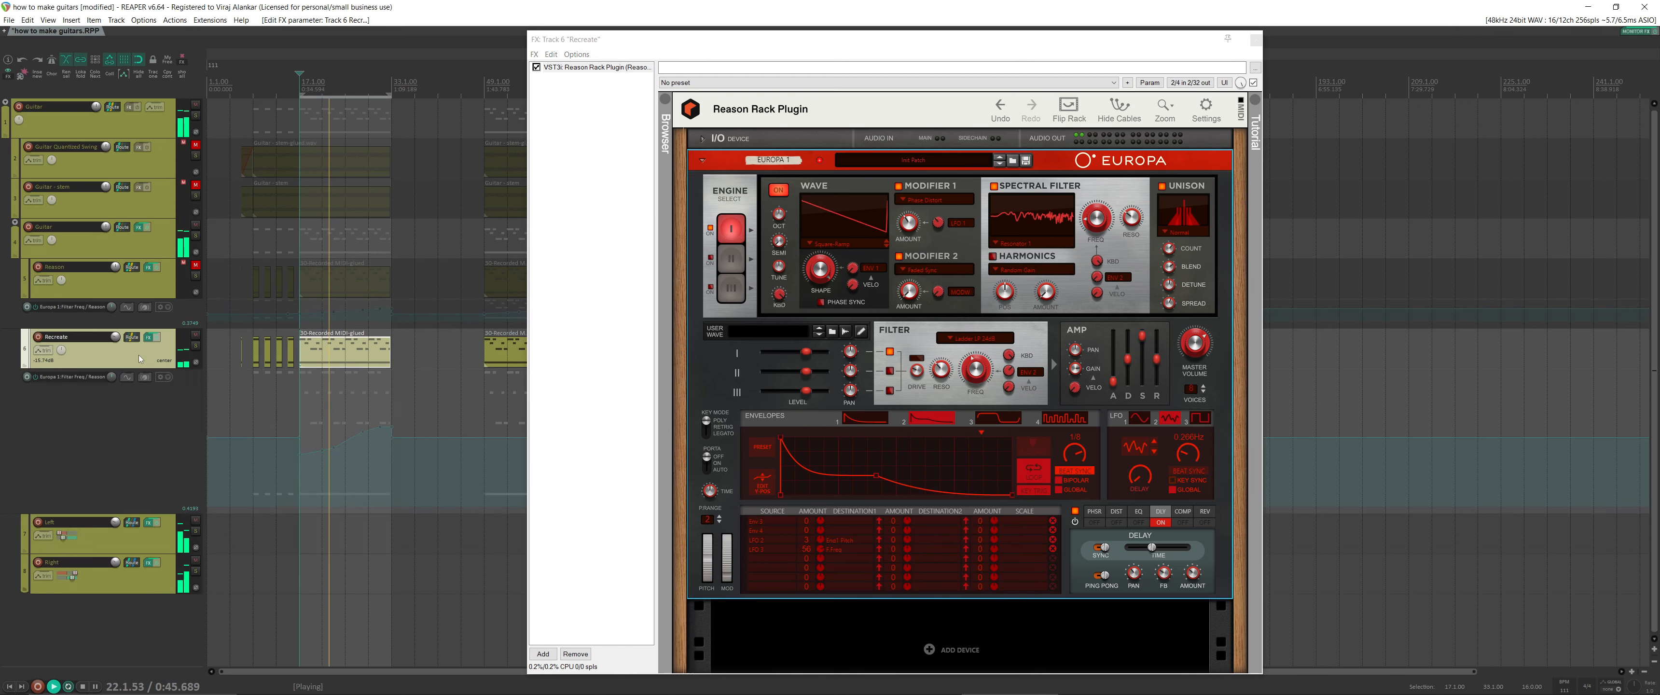
click(36, 377)
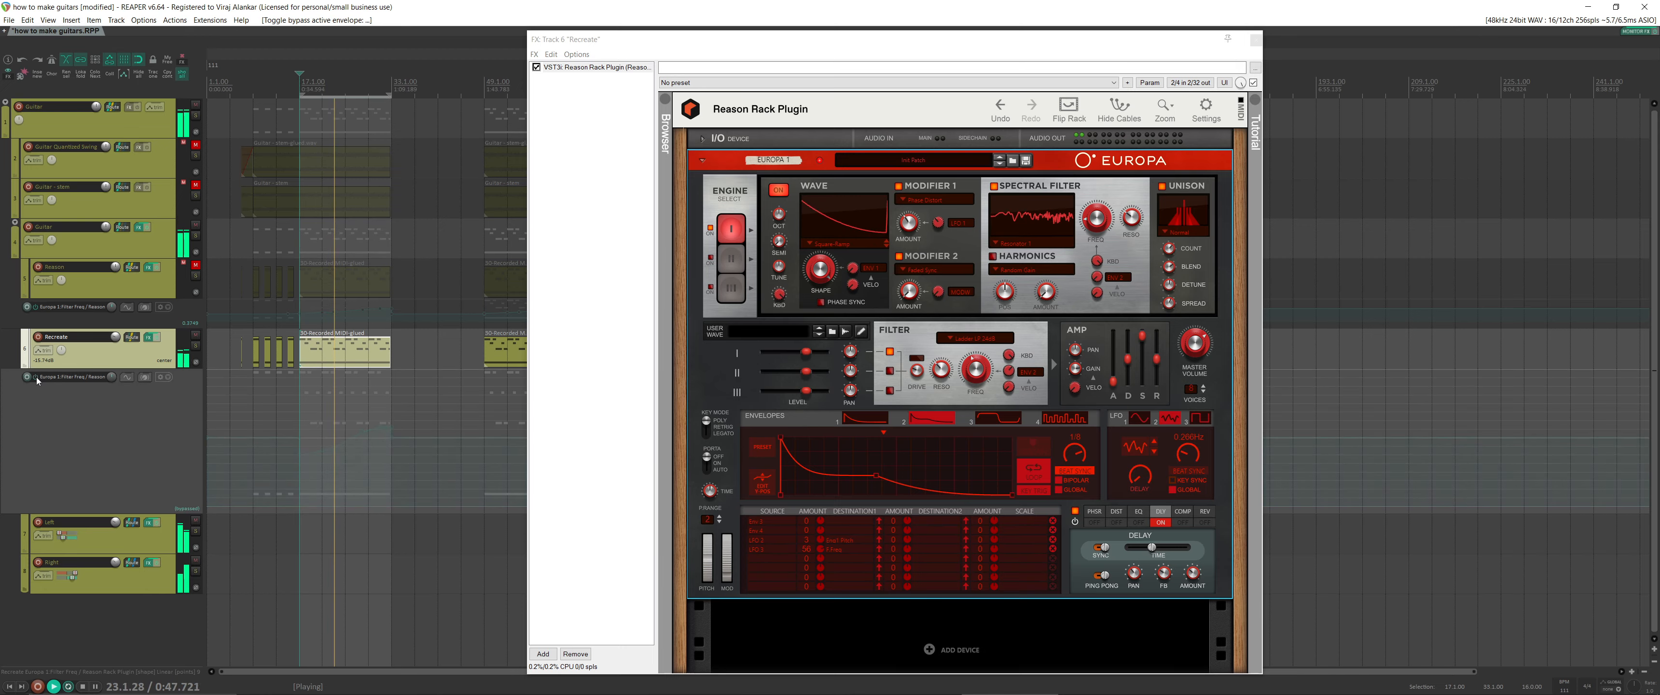
drag(975, 376, 985, 359)
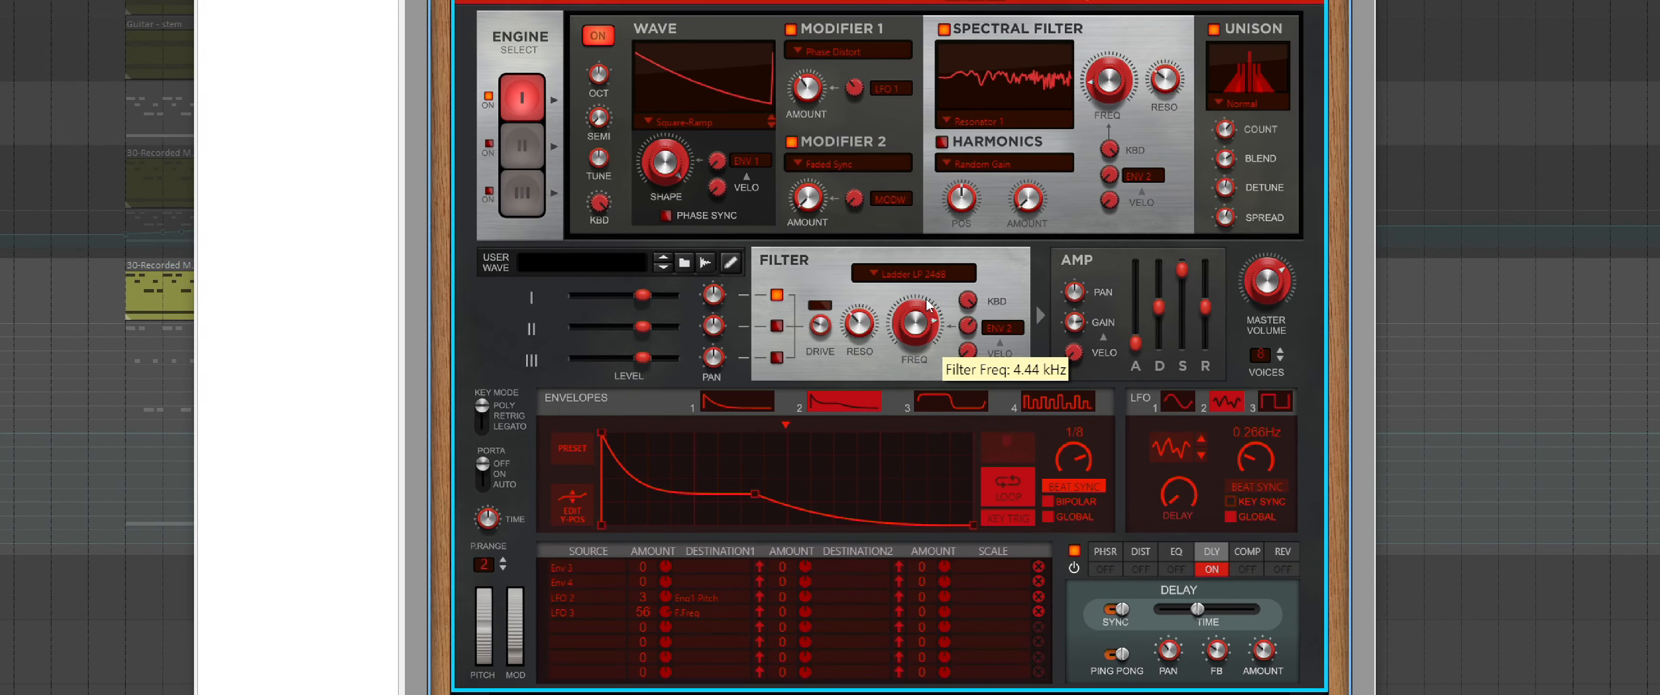
drag(929, 299, 917, 336)
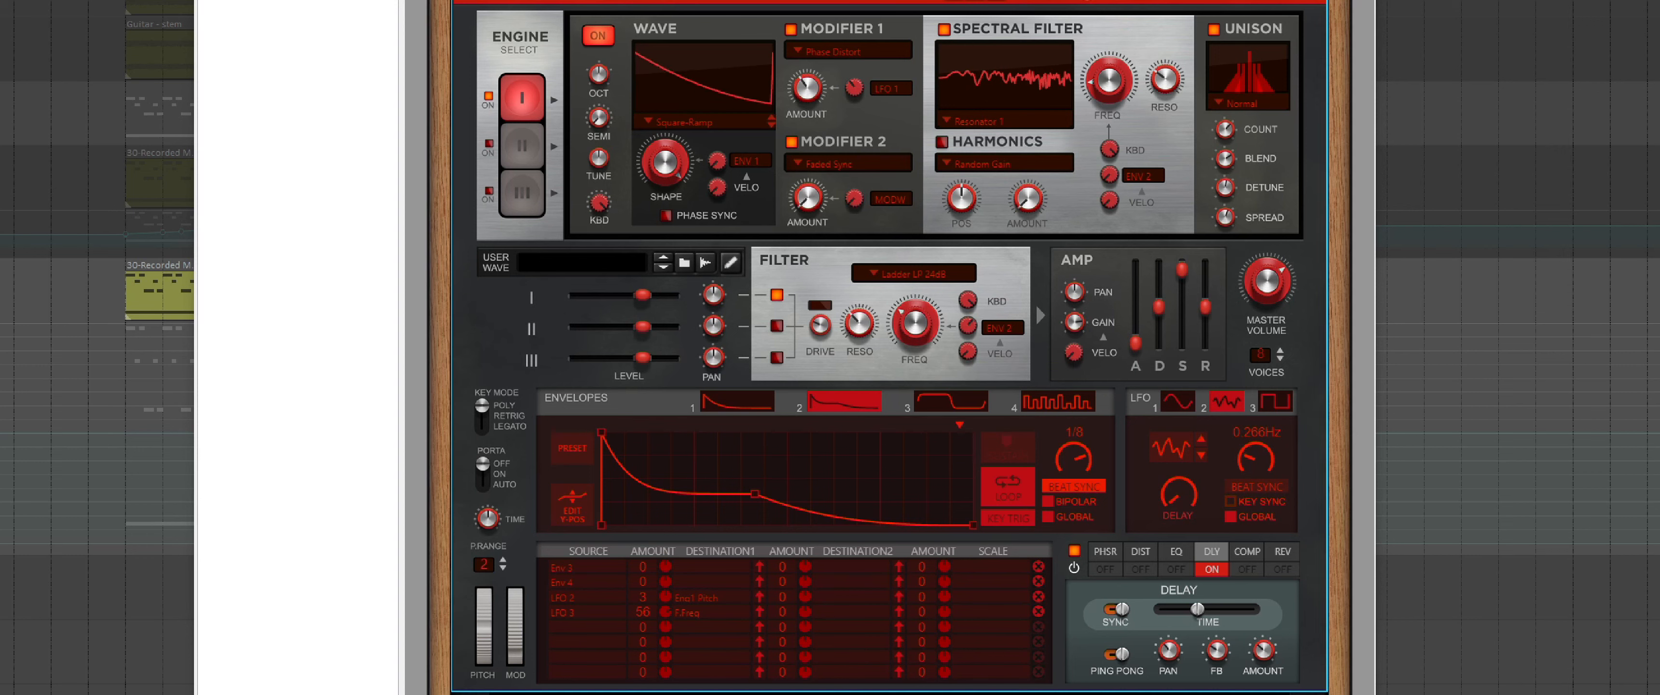
Compare the sound of Europa's engine 1 with Unison, Spectral Filter and Modifier 1 switched off and on.
click(1215, 31)
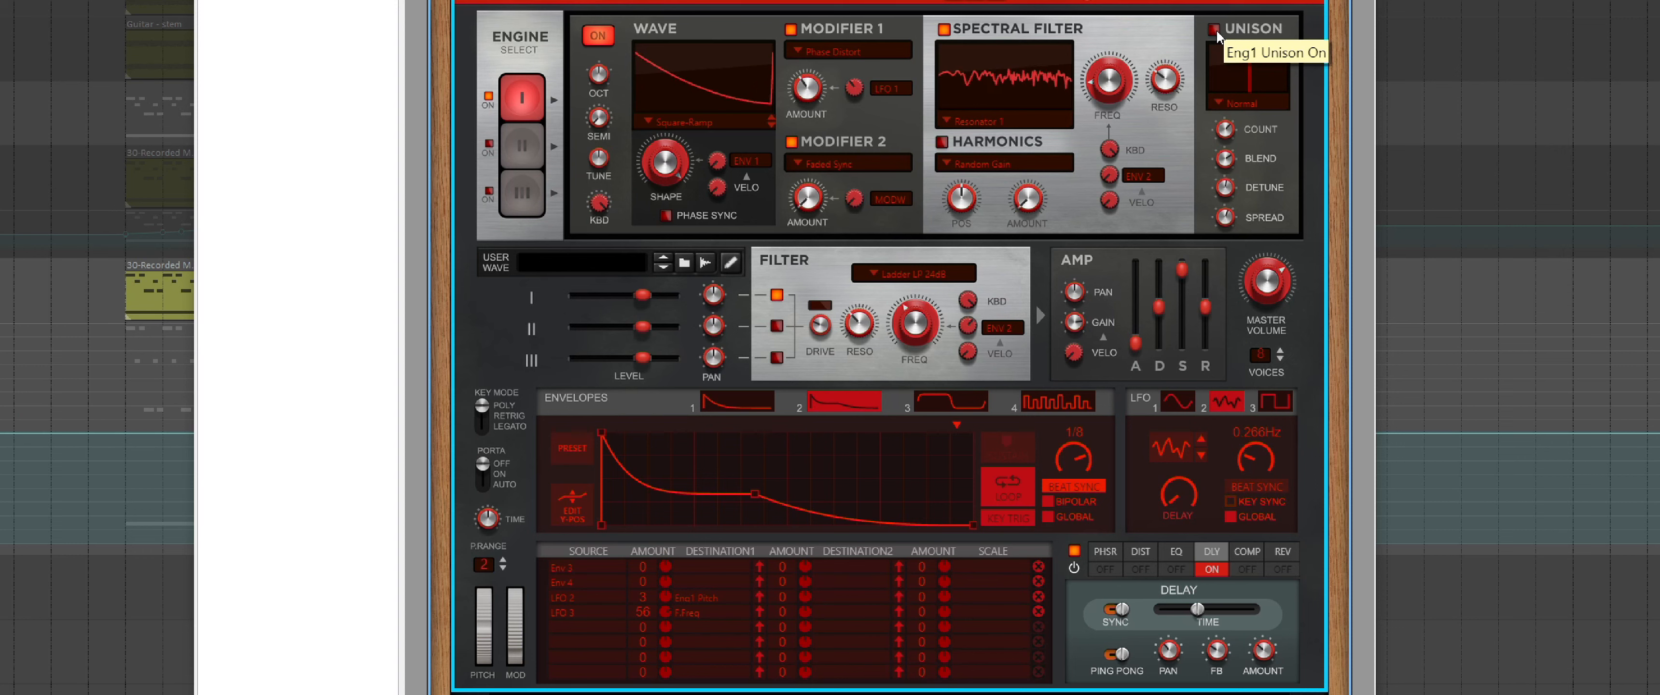
click(1215, 30)
click(945, 30)
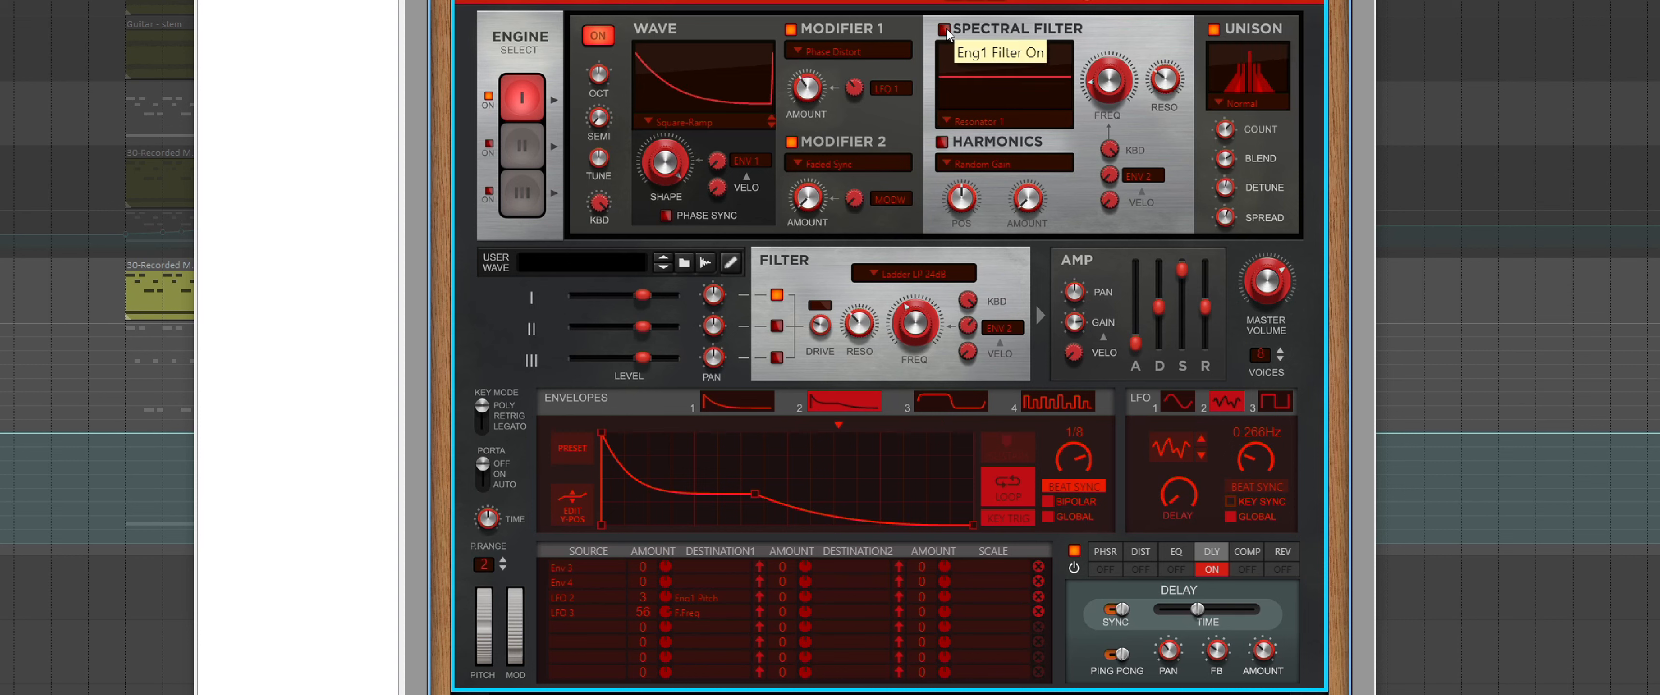
click(945, 29)
click(792, 30)
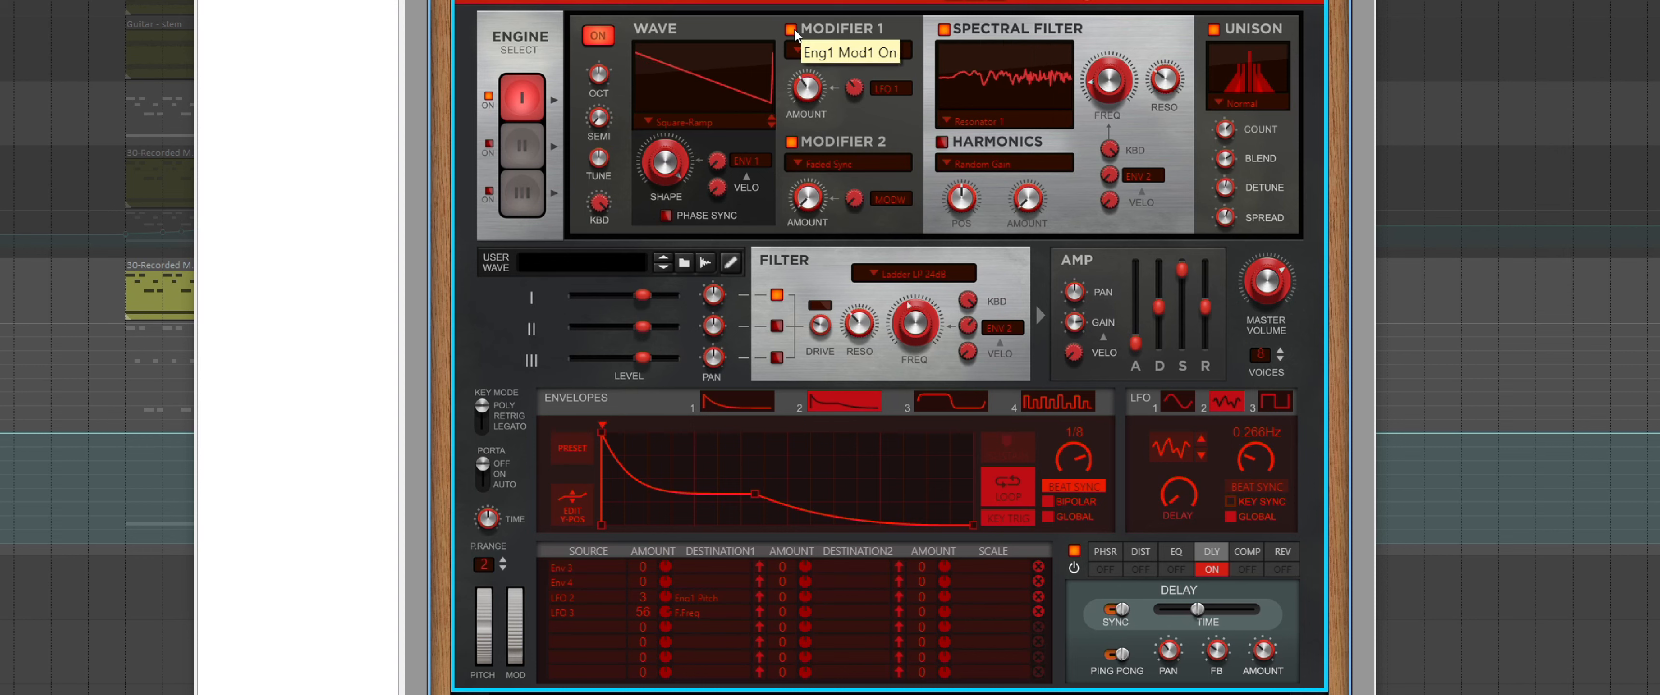
Compare the patch with engine 1's filter routing and the delay effect switched off and on.
click(777, 295)
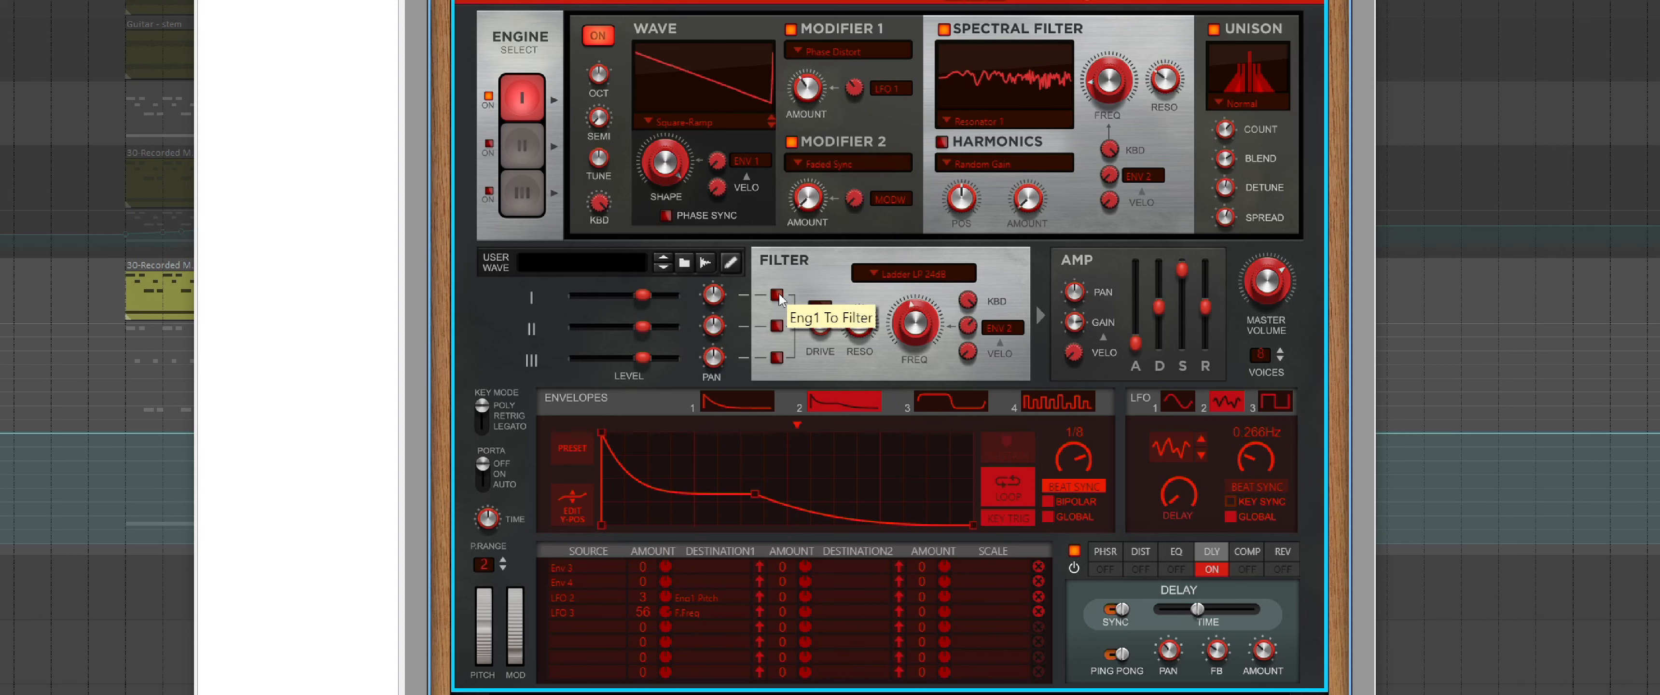
click(778, 294)
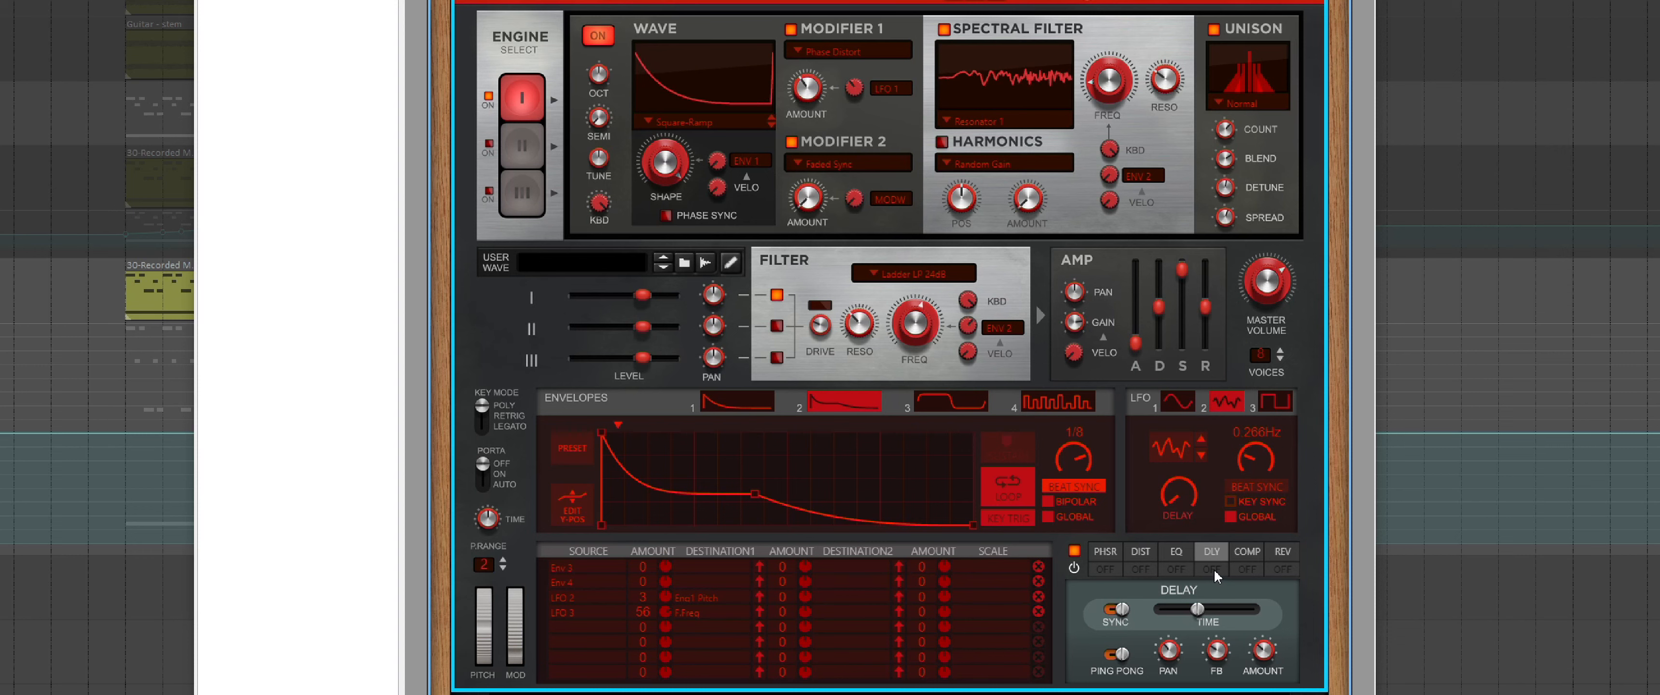
click(1212, 569)
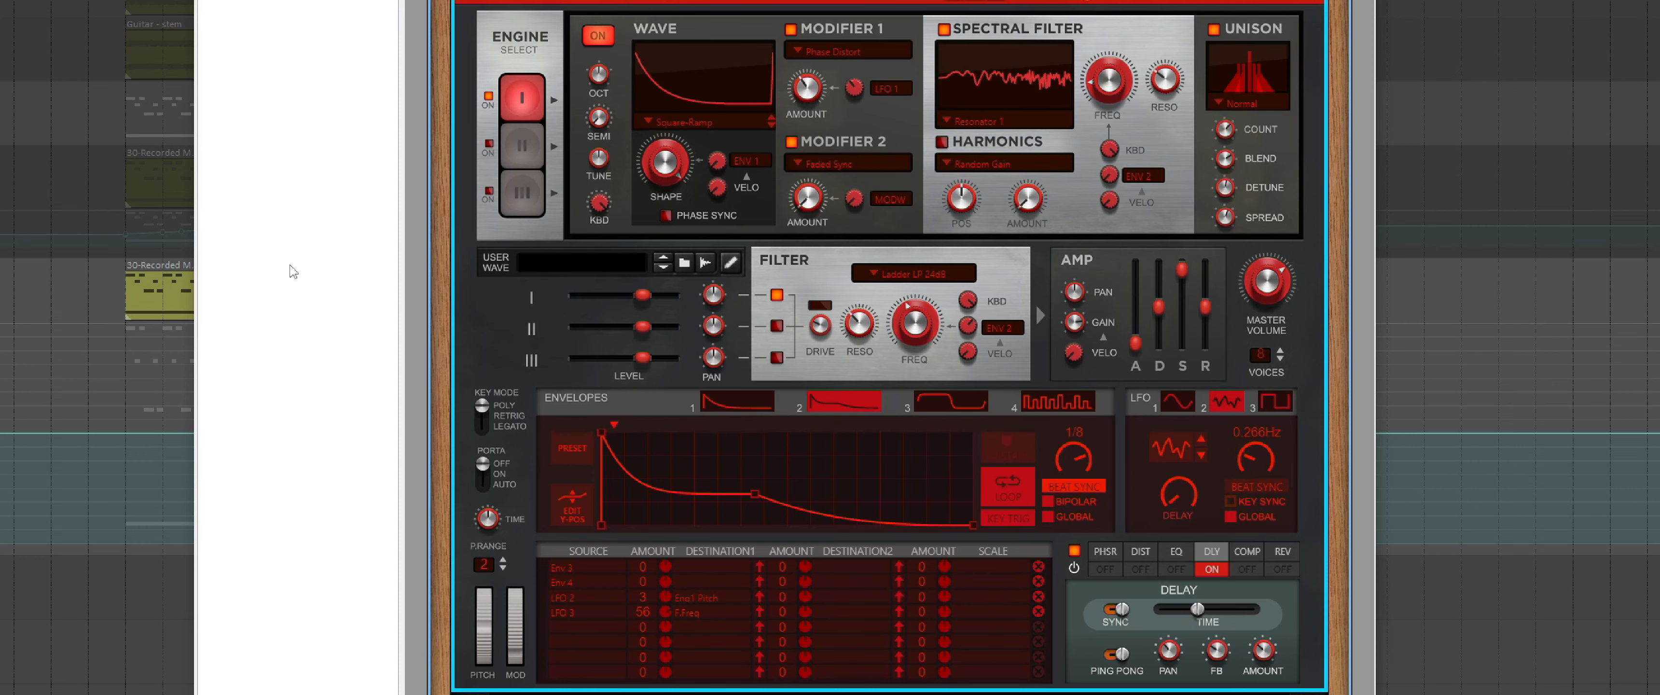
drag(645, 0, 711, 9)
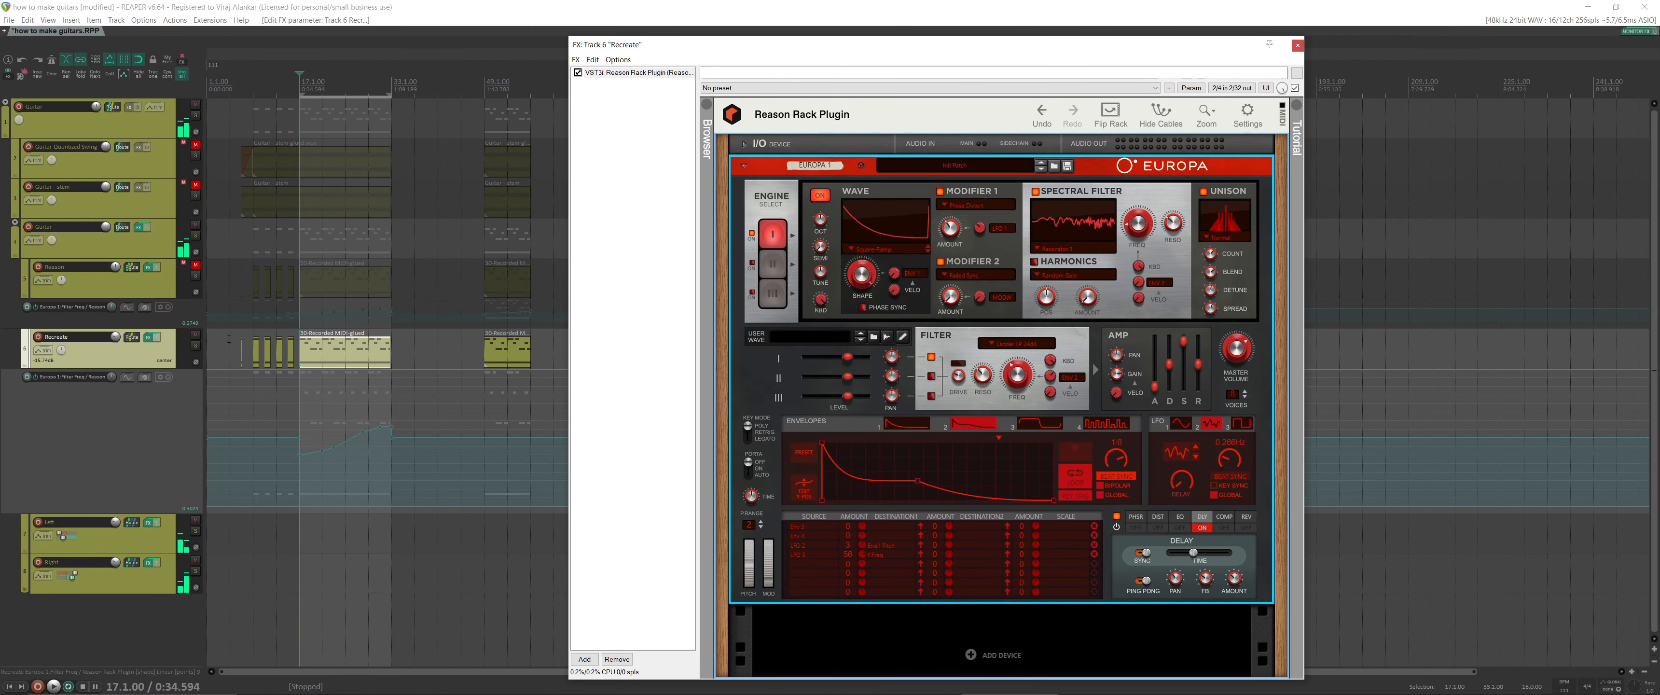
Mute and collapse the inner Guitar folder track, and hide all track envelopes.
click(195, 226)
click(195, 228)
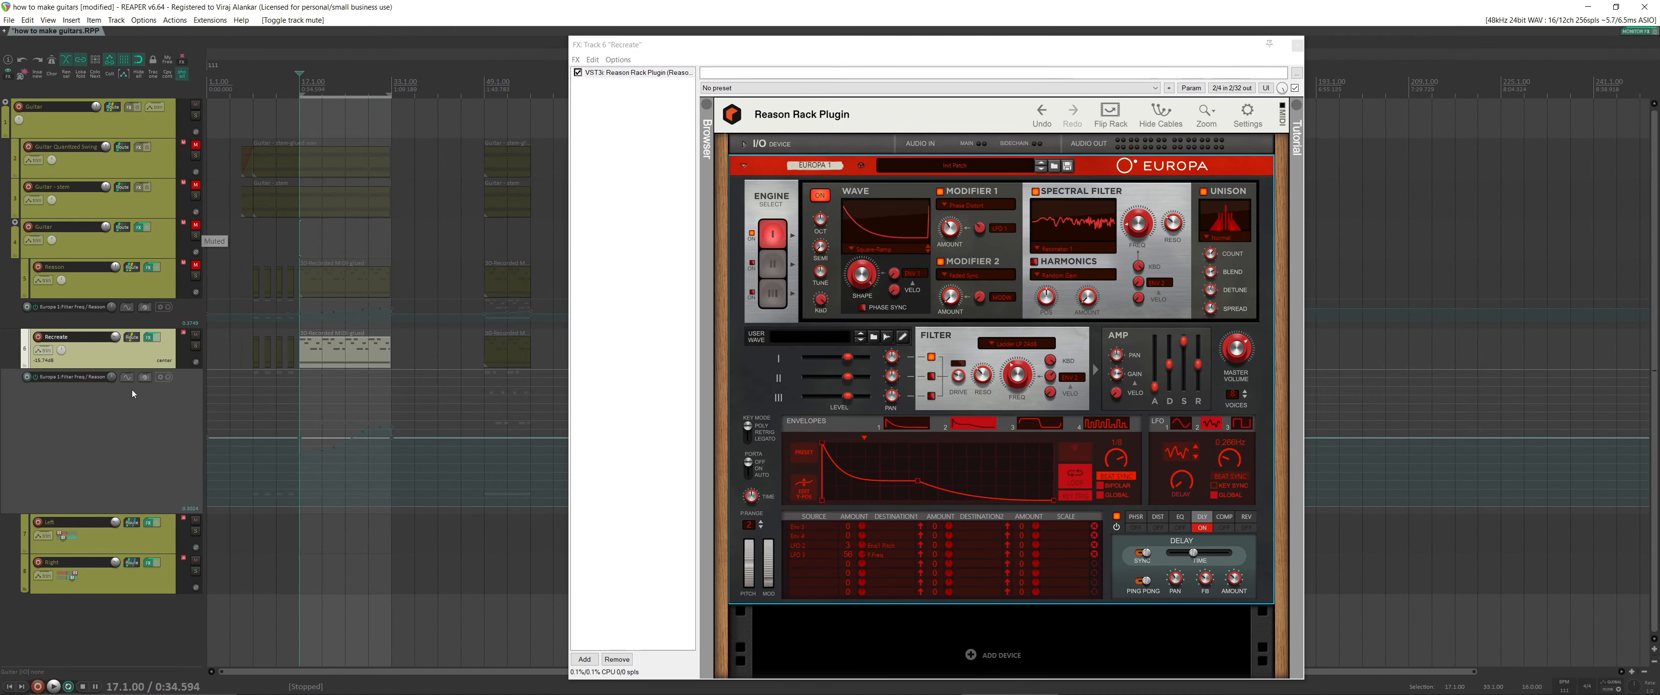
click(182, 75)
click(145, 291)
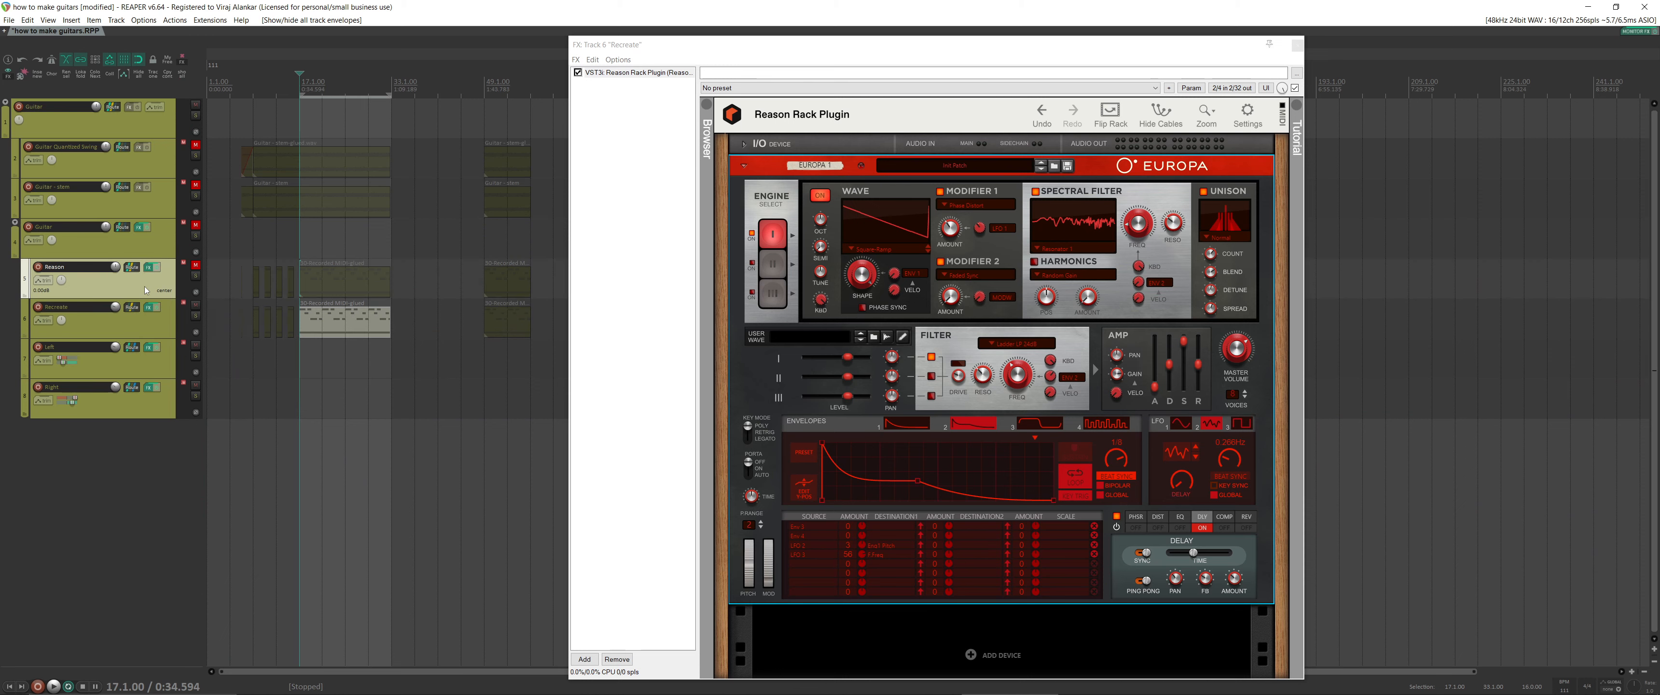
click(148, 255)
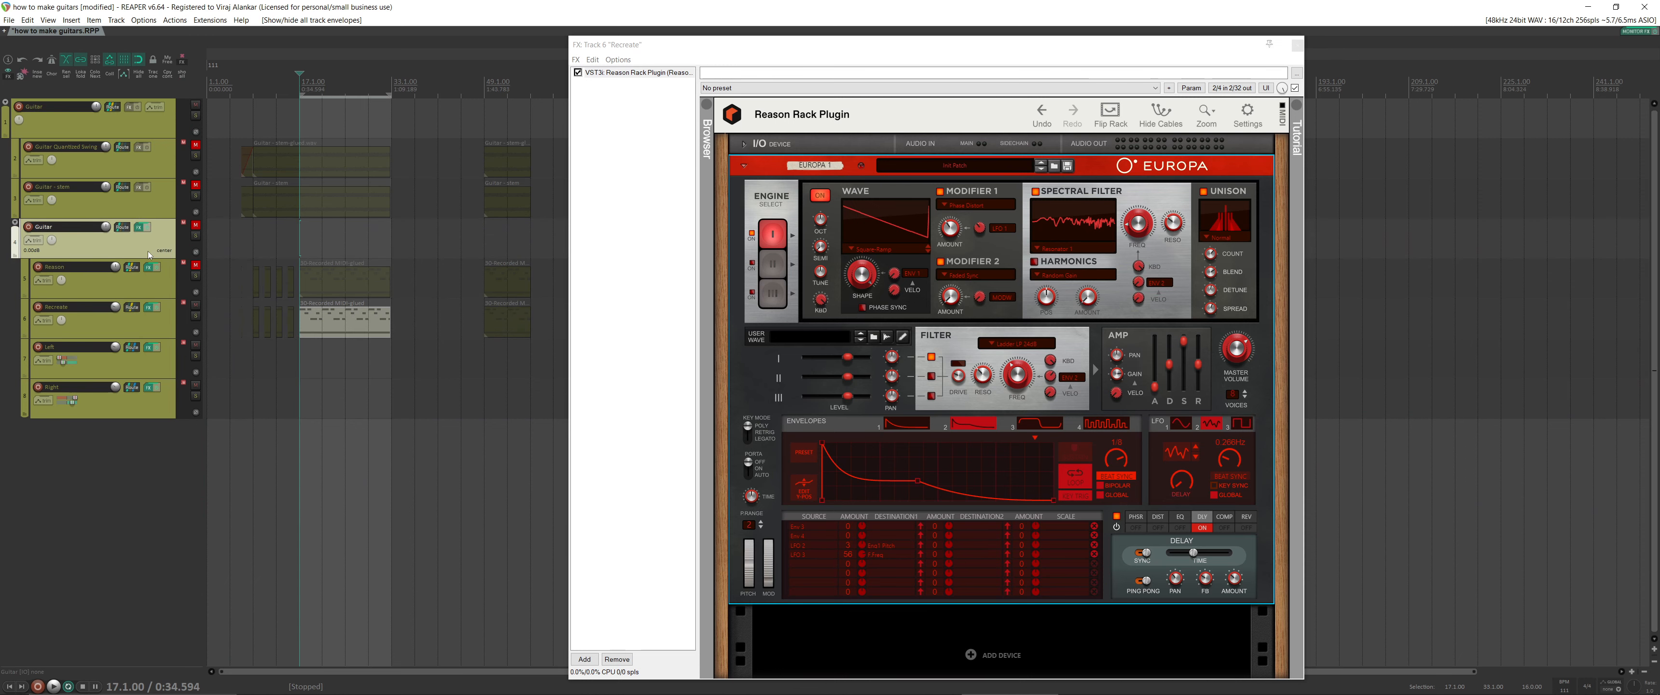
key(c)
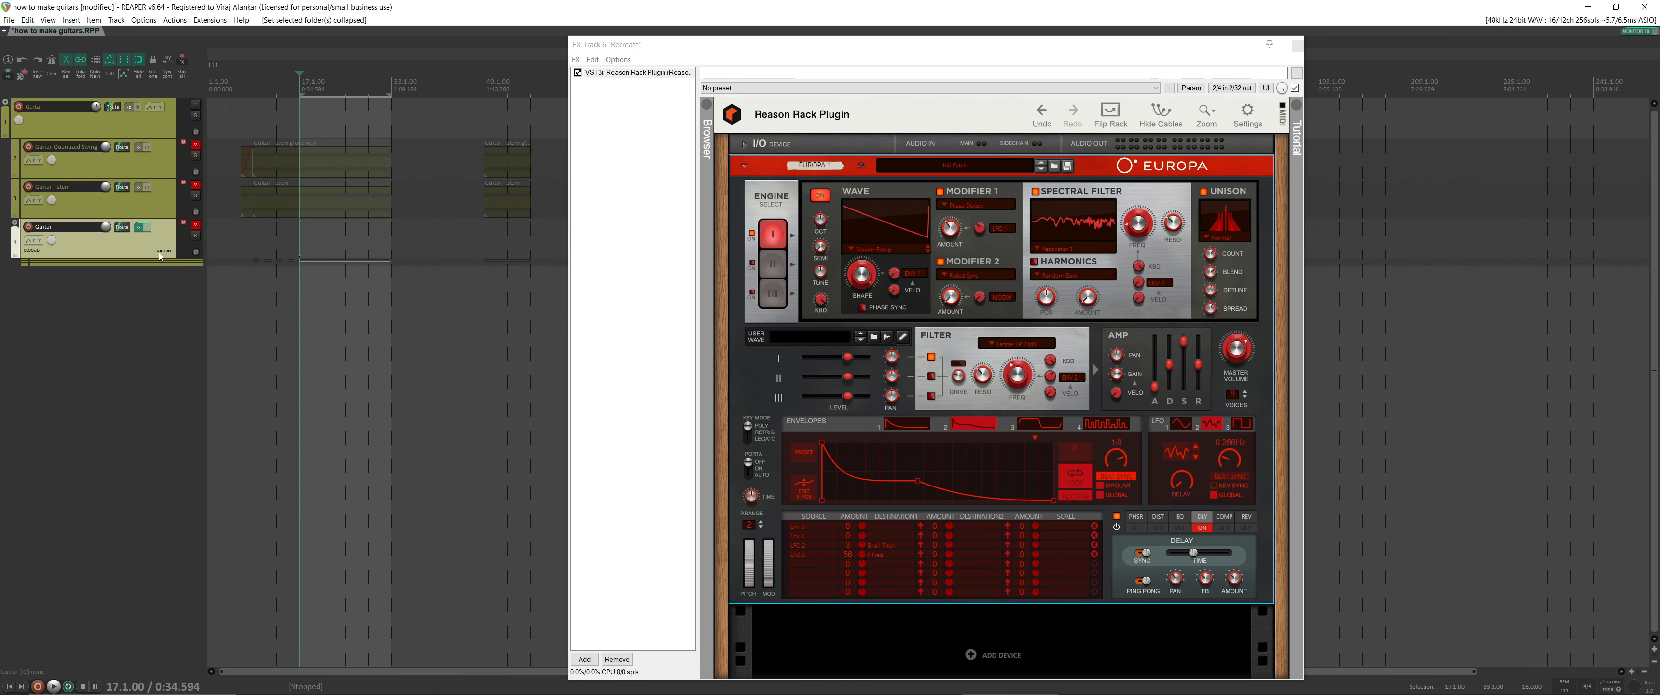
Enlarge and unmute the Guitar - stem track, and close the Recreate track's effects window.
drag(158, 217, 157, 288)
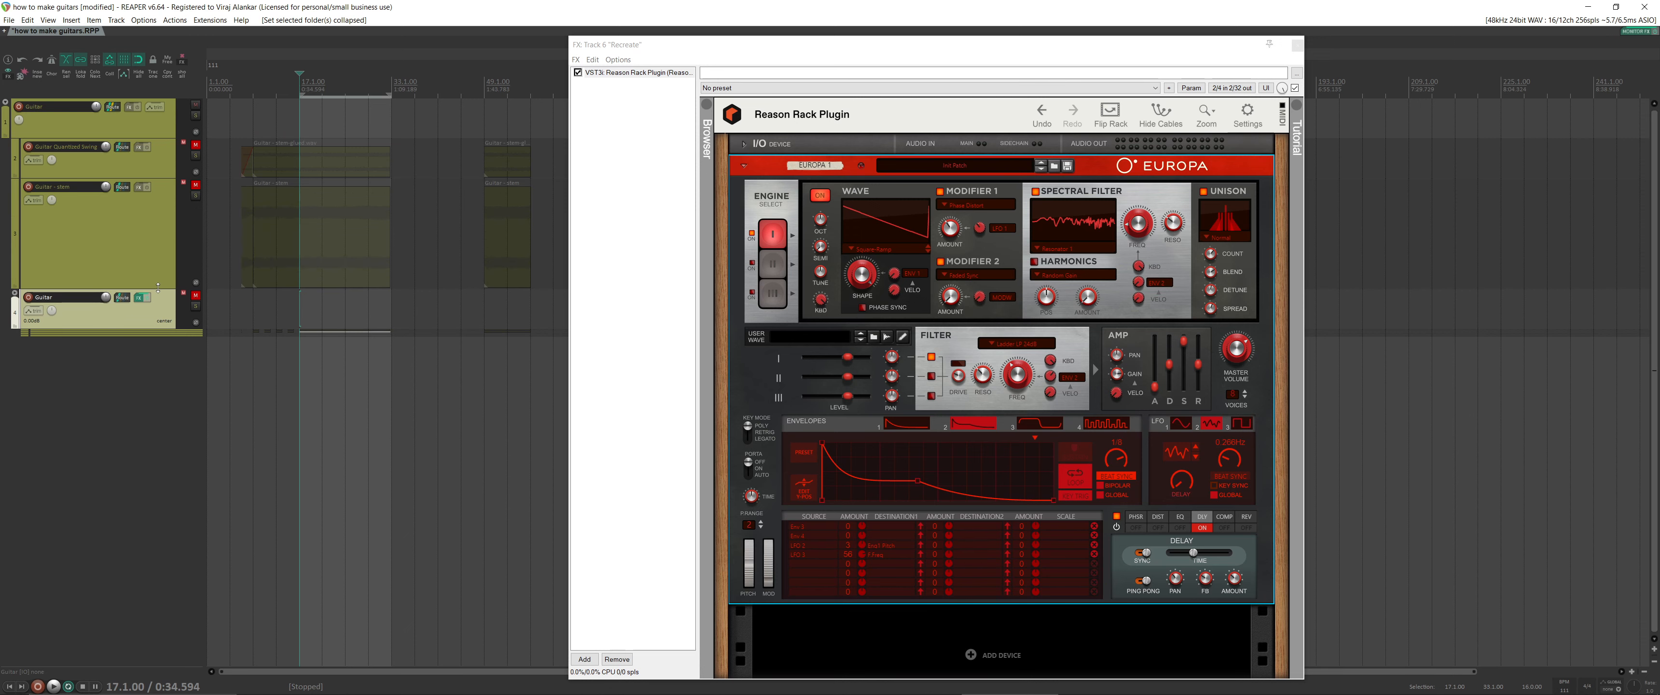
click(155, 243)
click(199, 187)
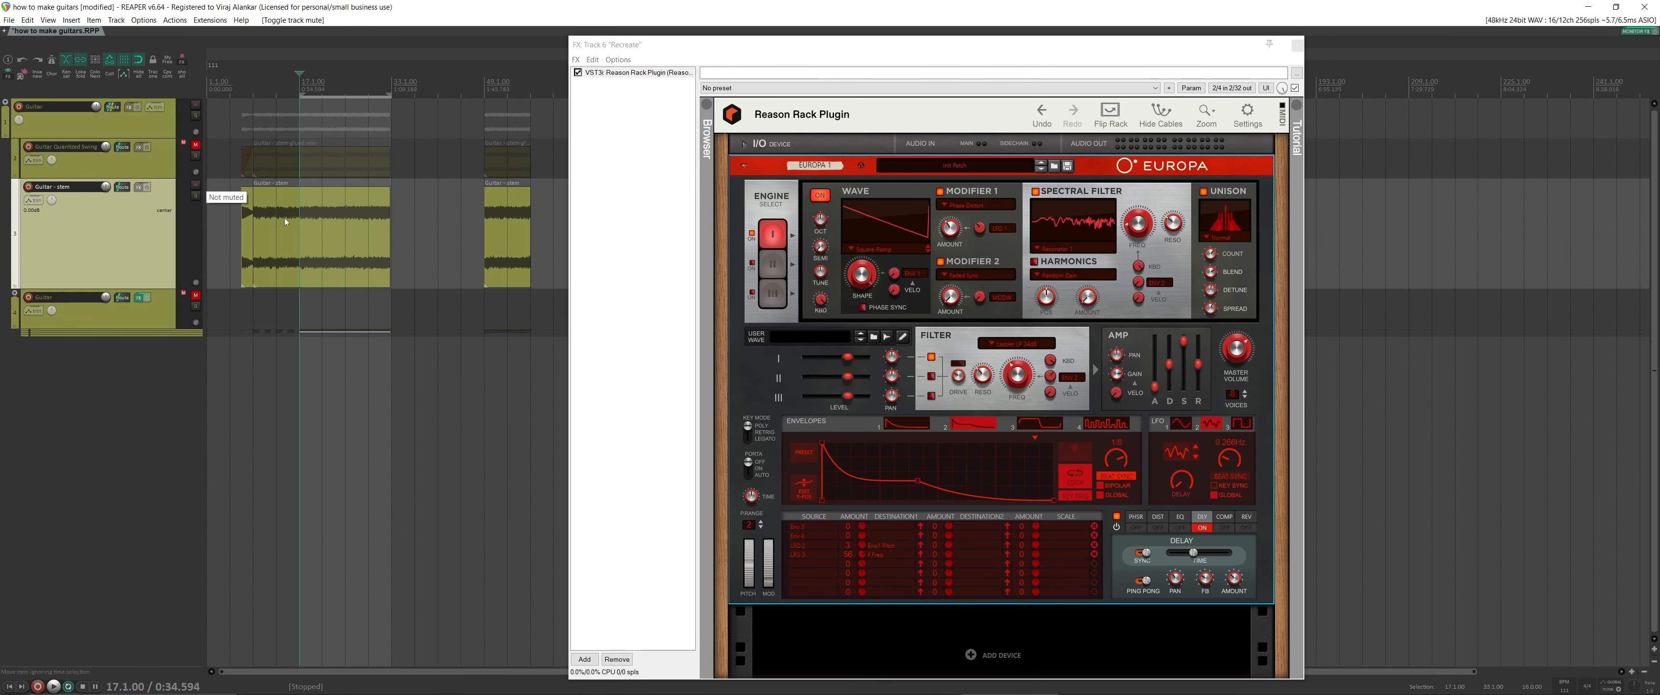
click(1298, 45)
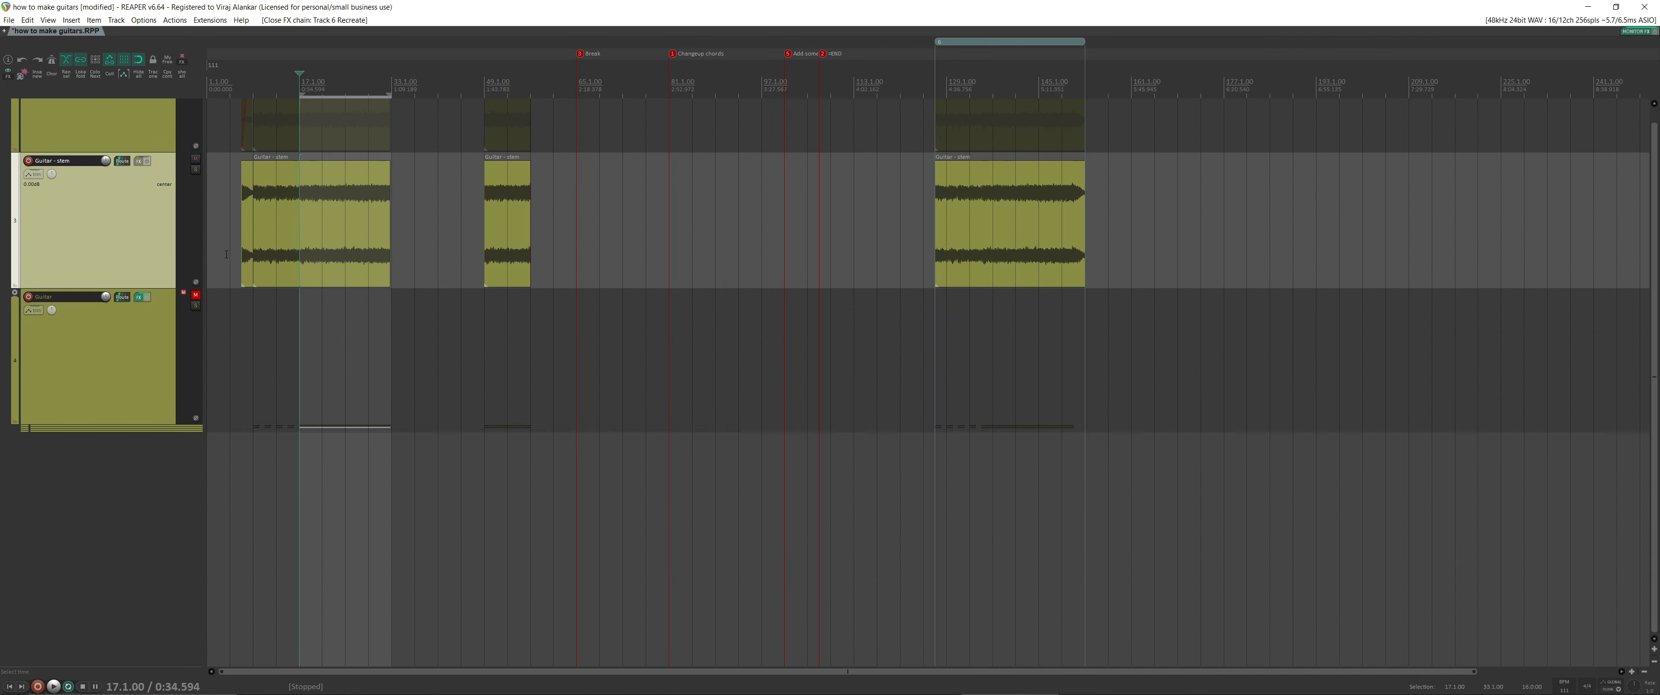
Select the long Guitar - stem item that covers the loop region and audition it with its waveform enlarged.
scroll(239, 236, right, 3)
scroll(248, 240, left, 3)
click(339, 229)
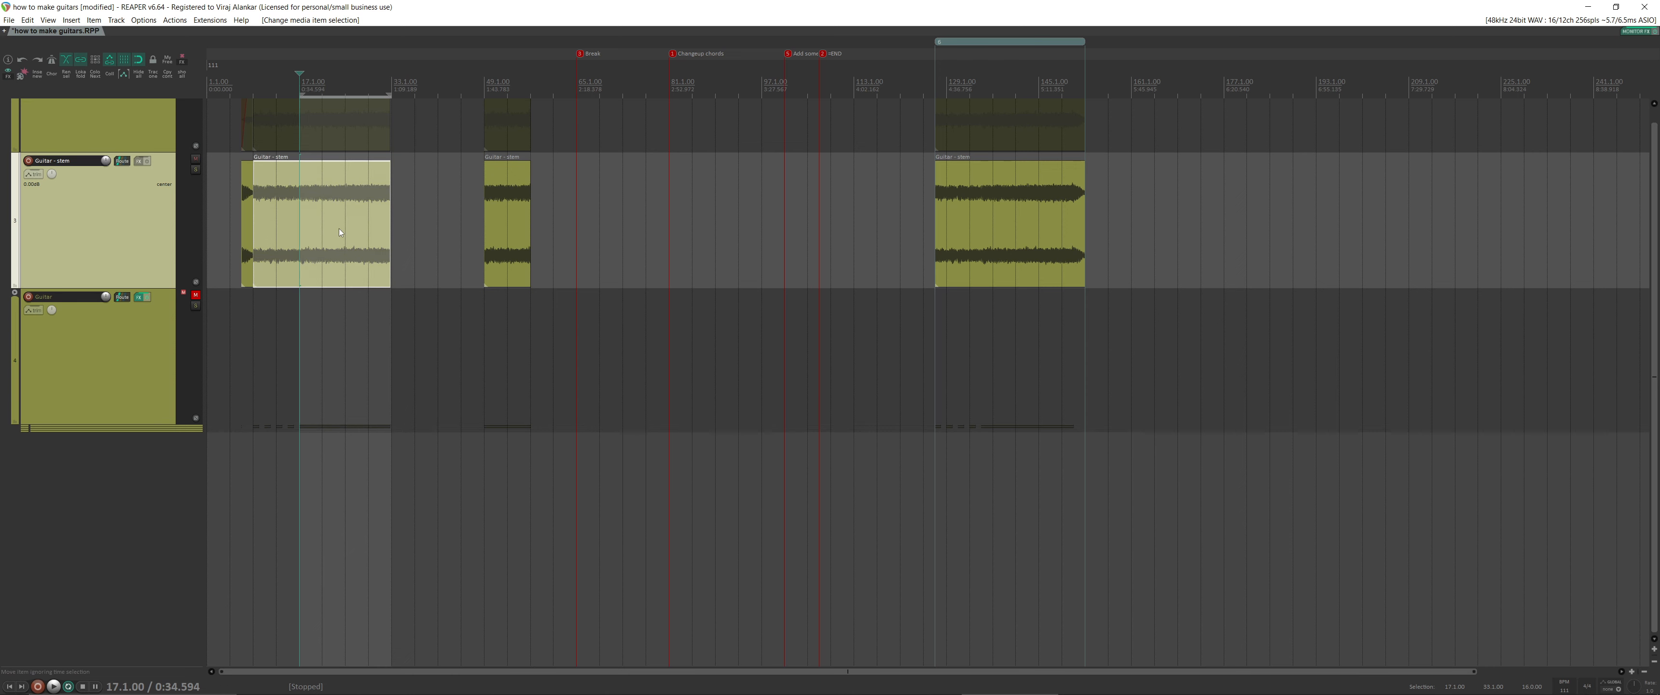
key(grave)
key(grave)
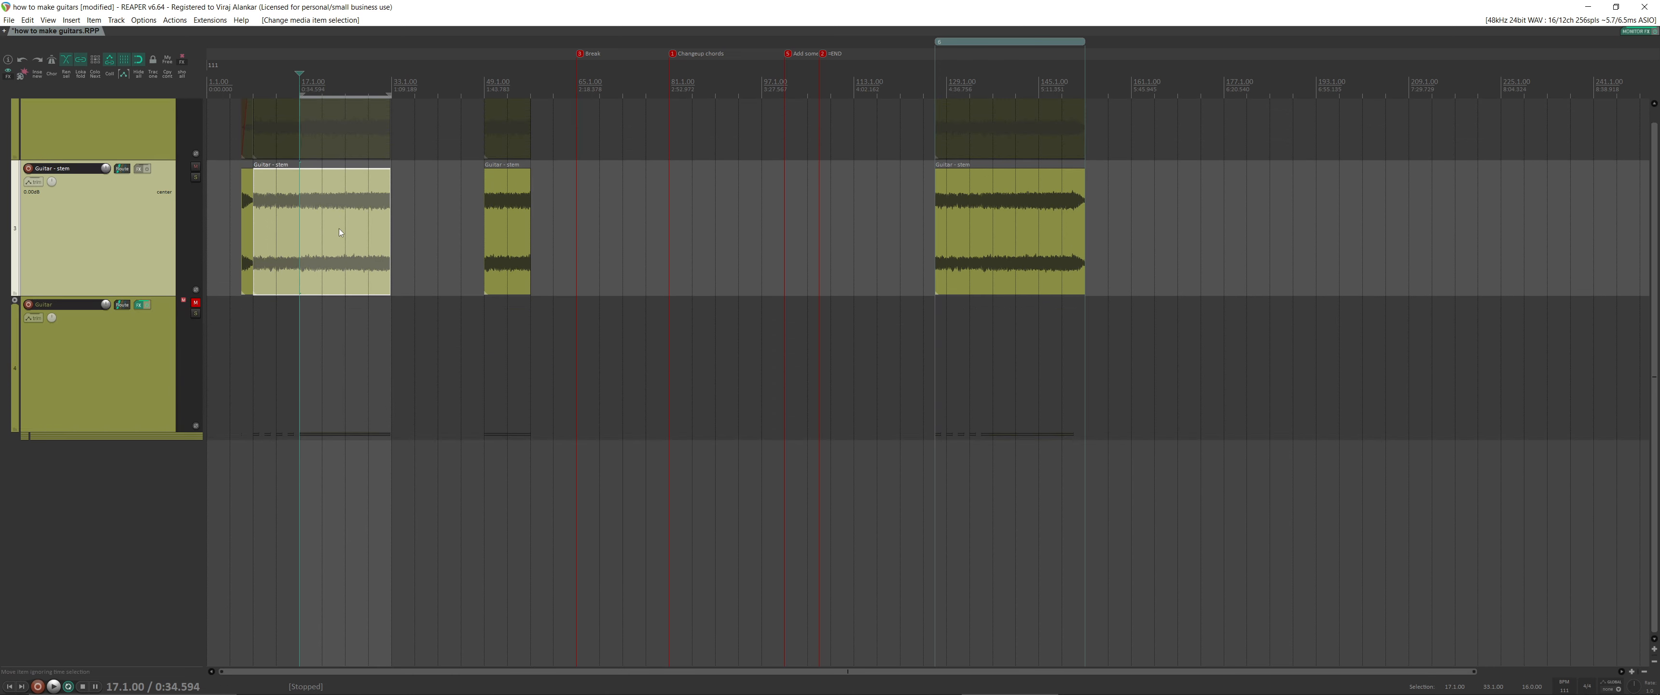
key(shift+z)
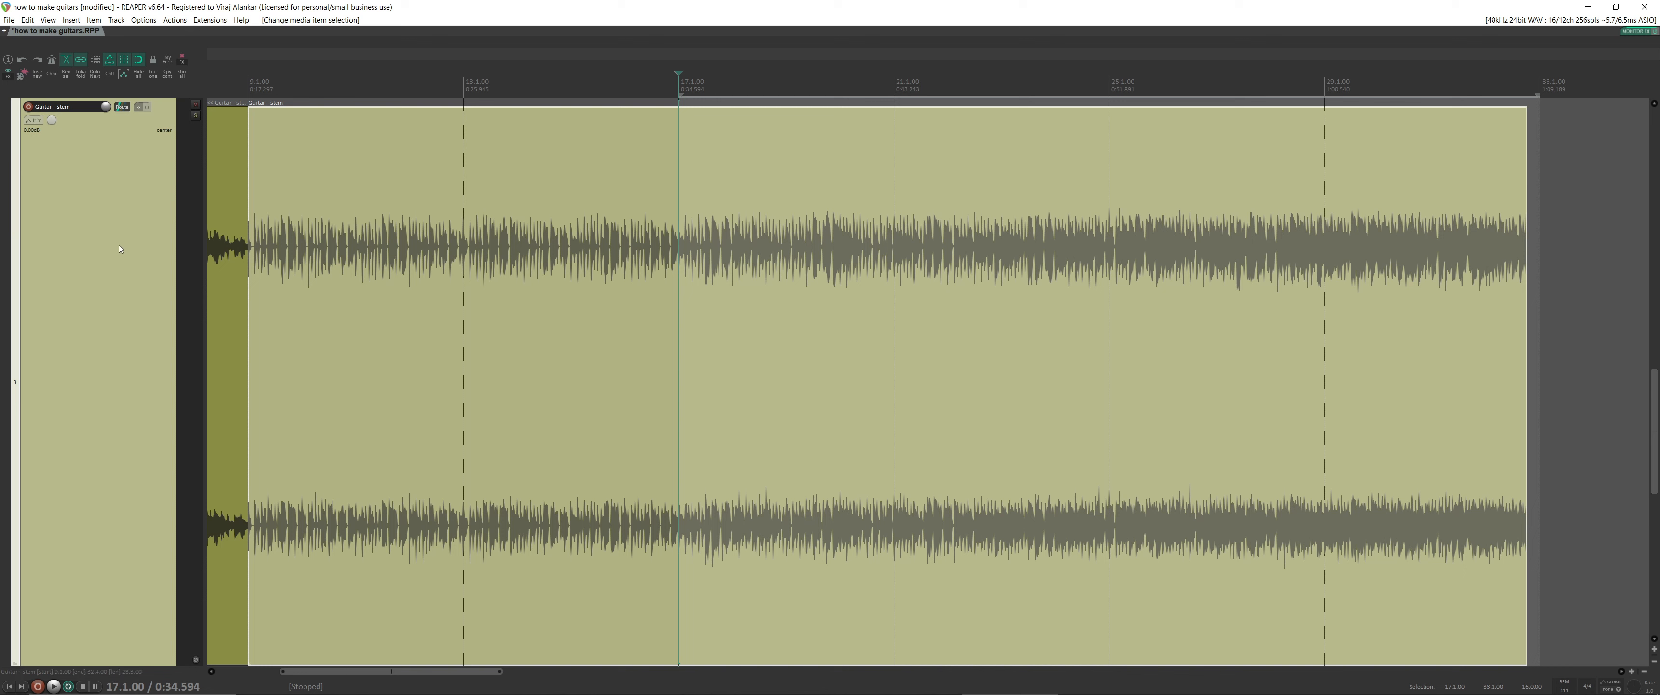
key(space)
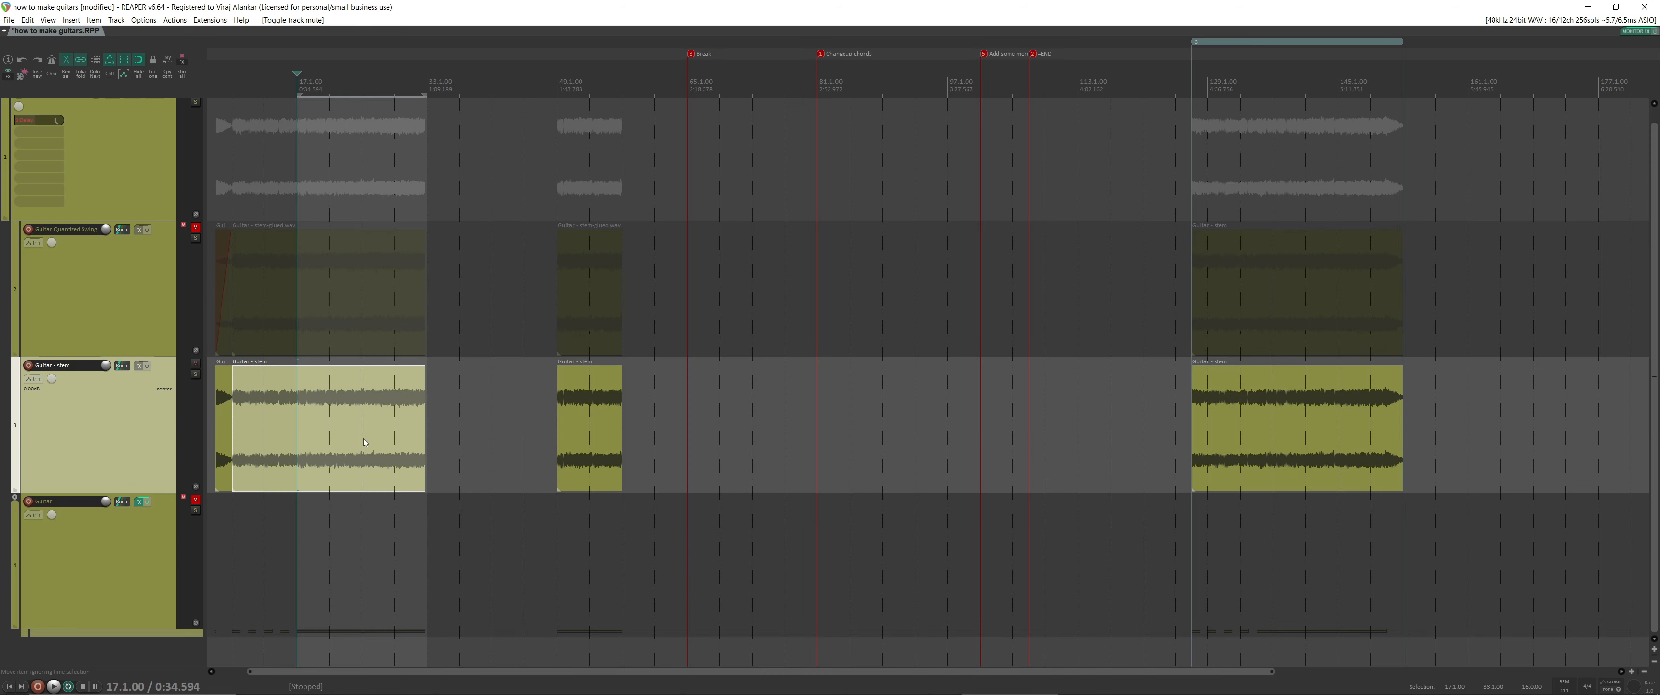
Add stretch markers at the transients of the selected Guitar - stem item with Dynamic split, gates and split reduction off.
key(d)
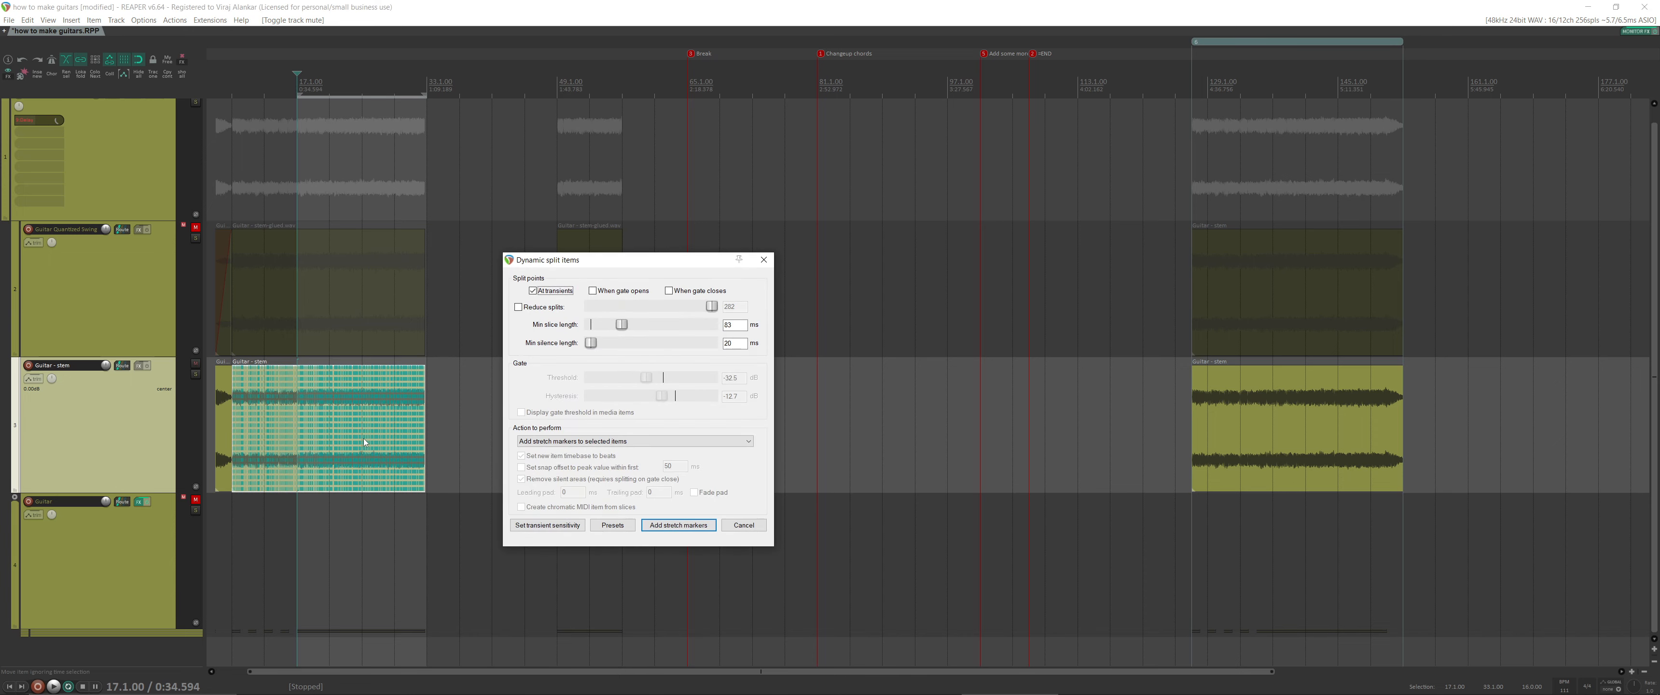
scroll(344, 426, up, 10)
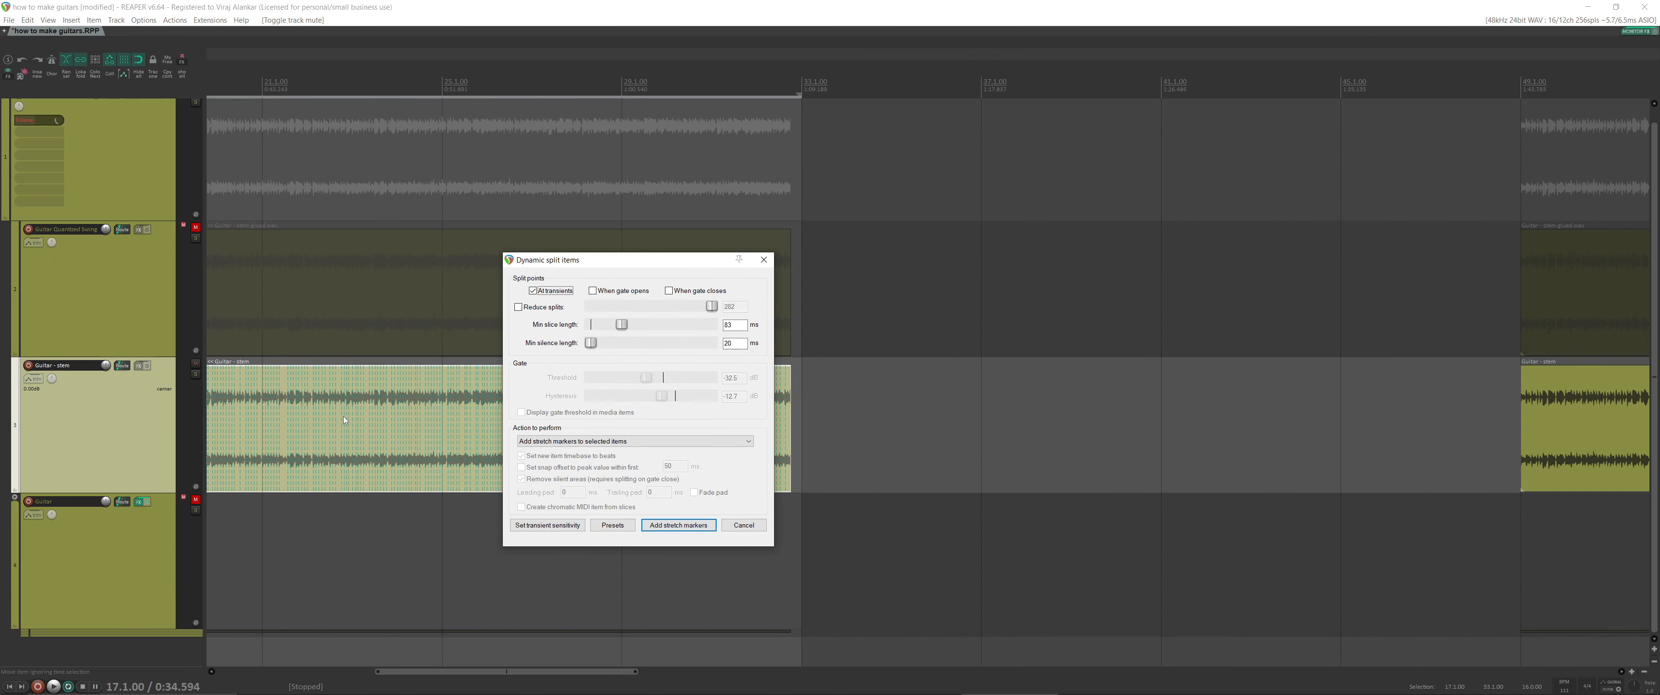
scroll(359, 416, left, 3)
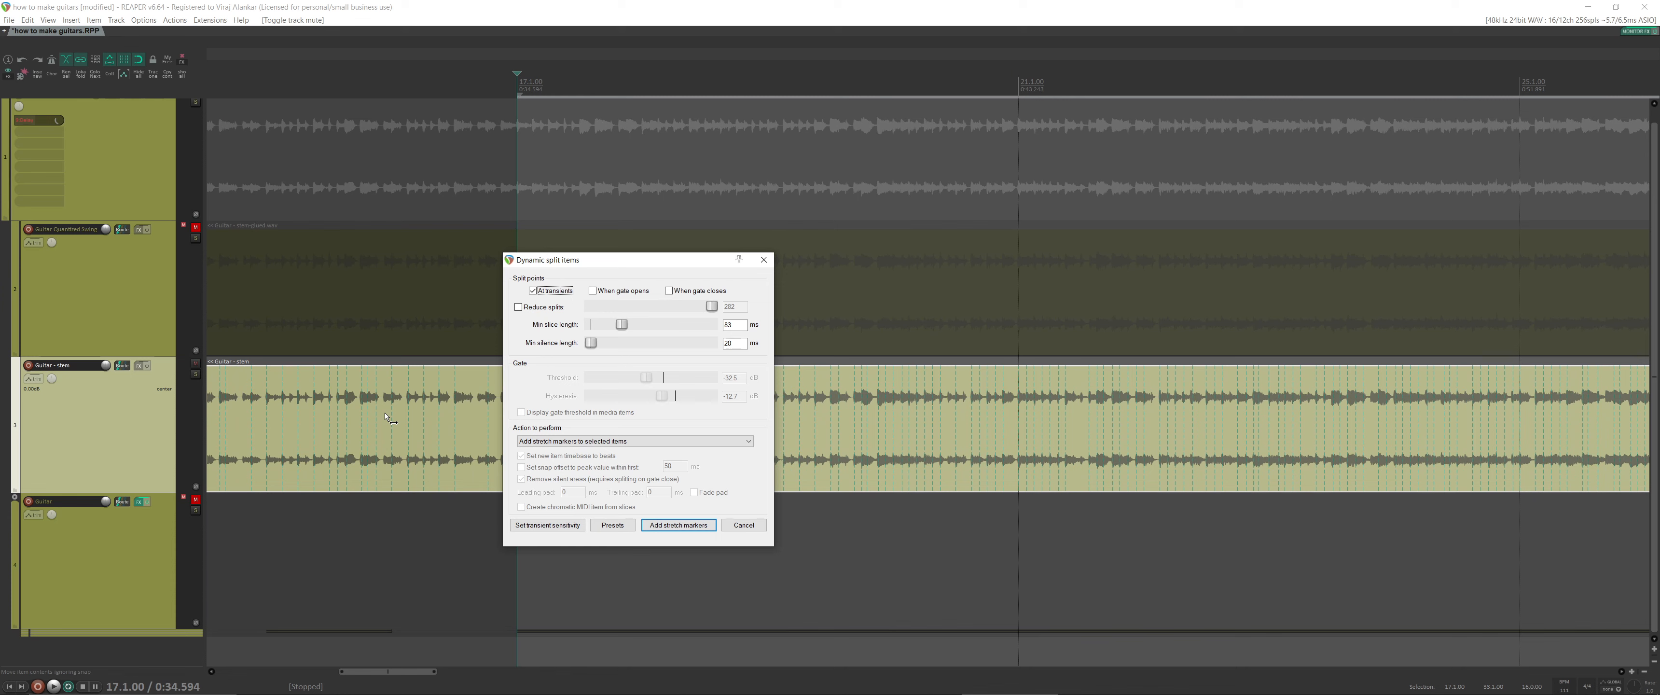
drag(548, 273, 770, 281)
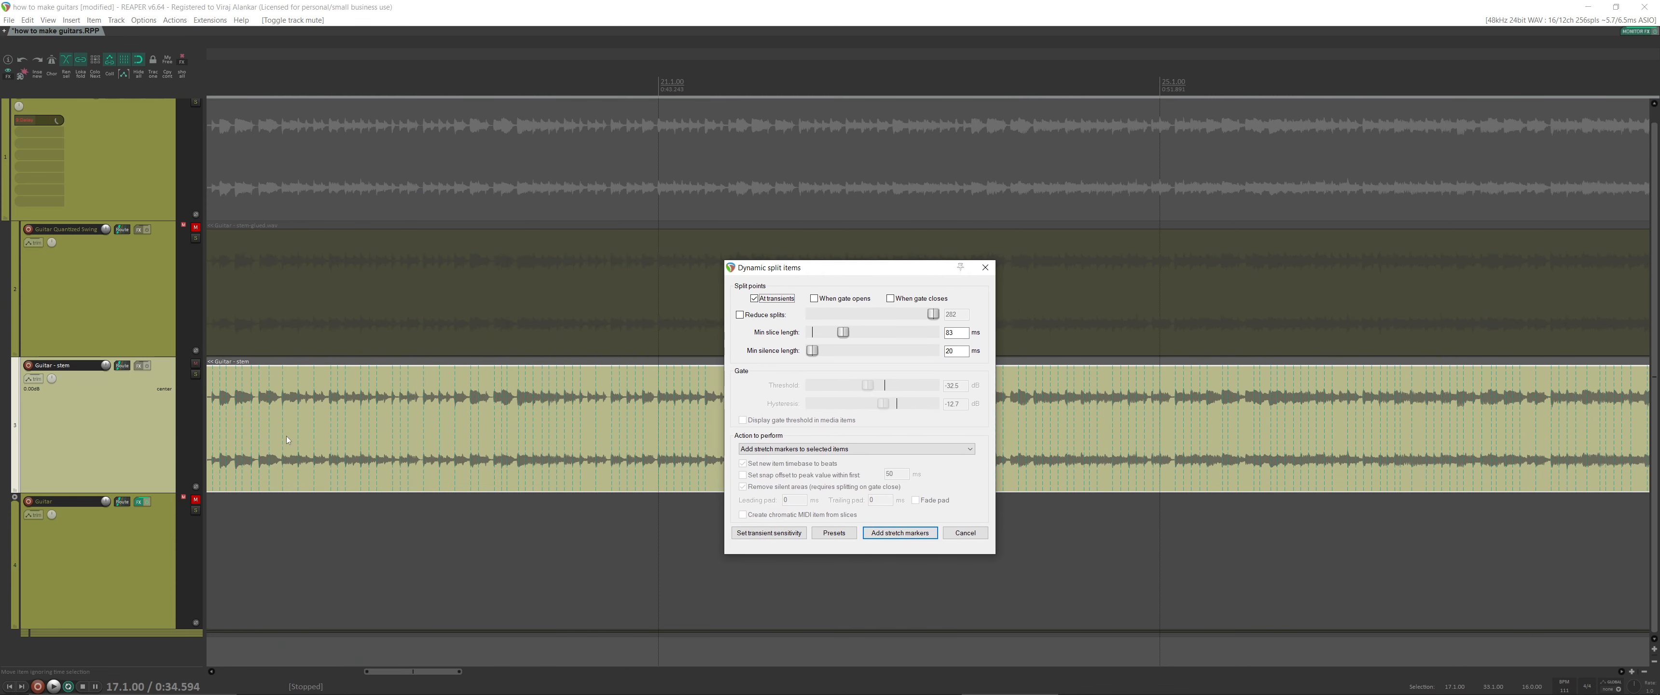
scroll(144, 414, up, 4)
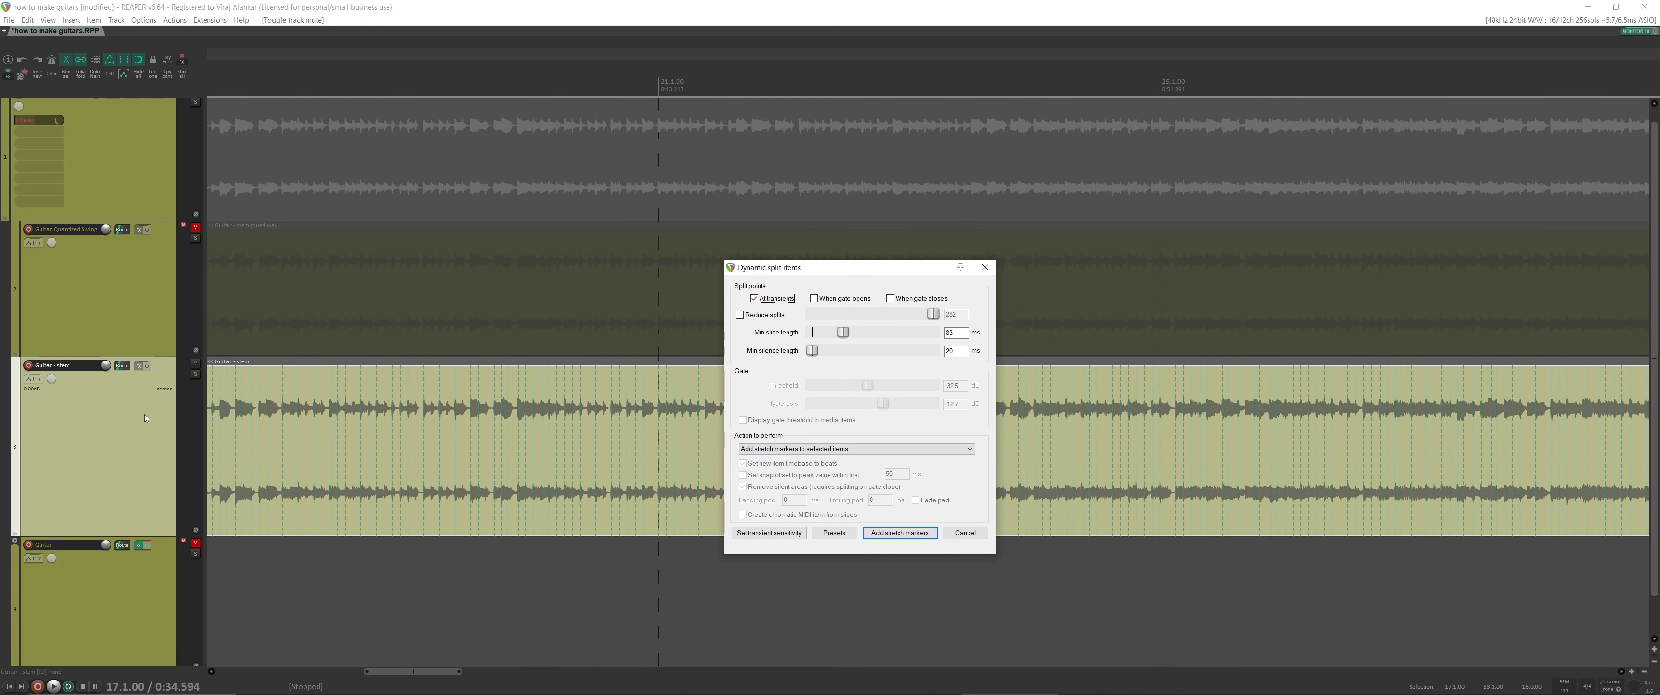
scroll(135, 450, up, 6)
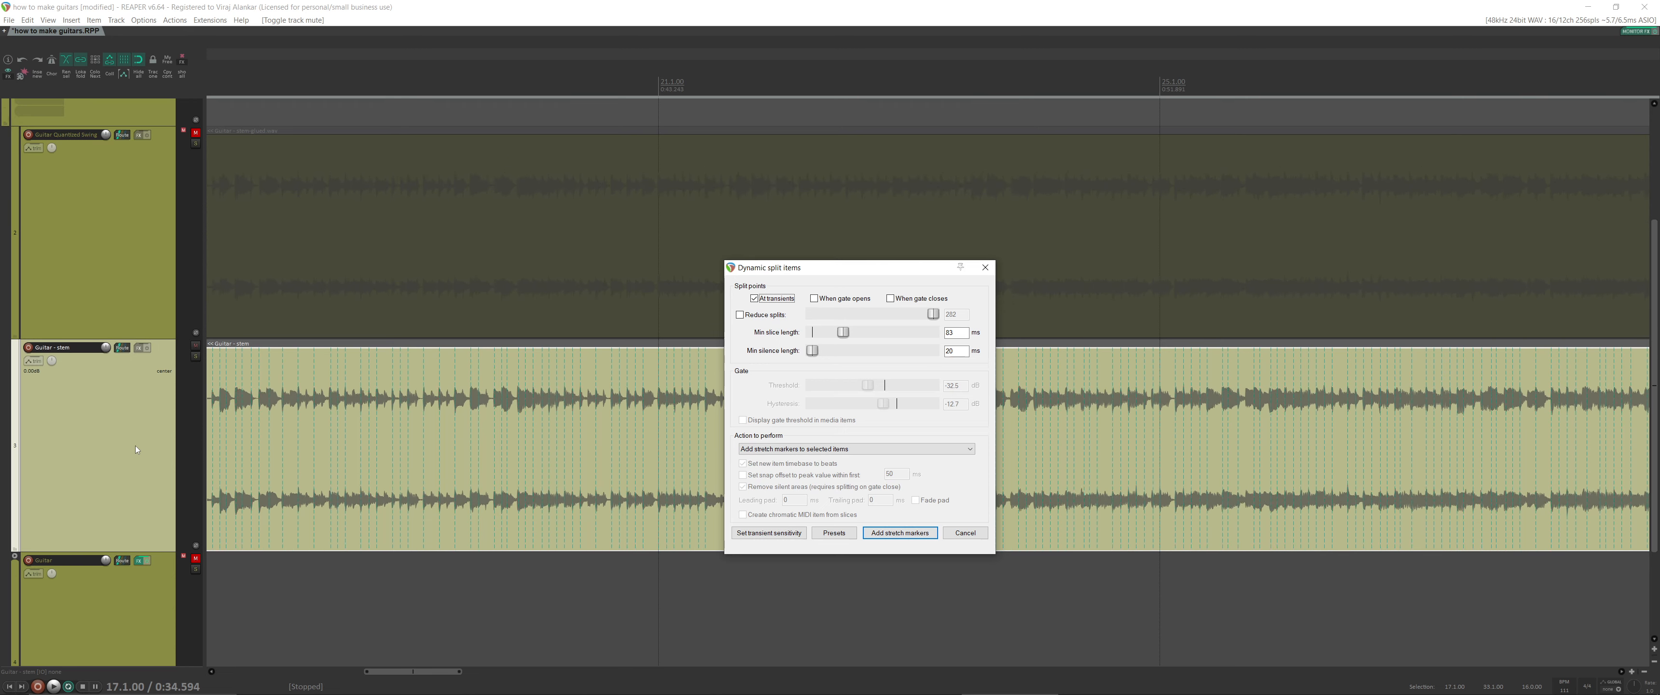
scroll(133, 445, down, 6)
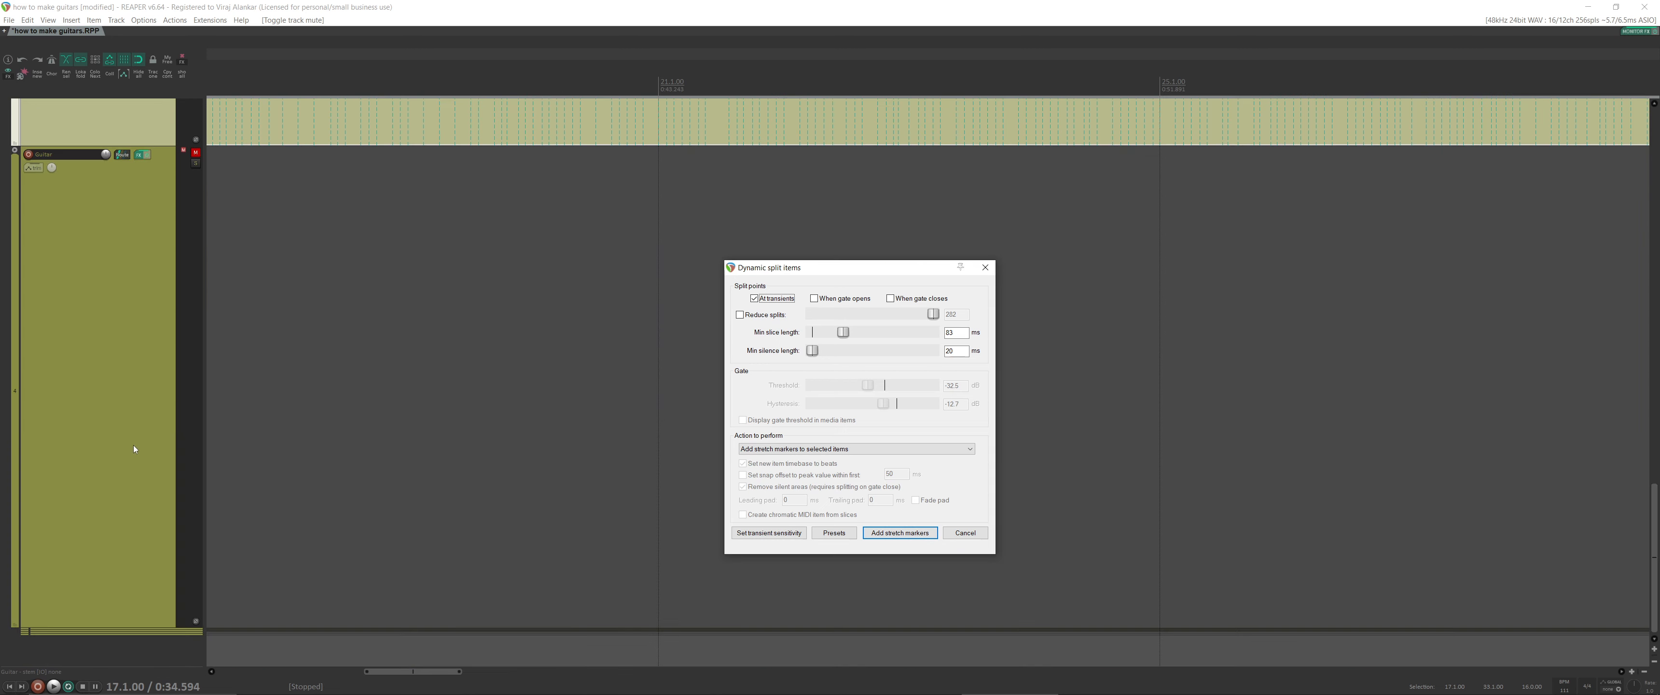
scroll(133, 445, up, 10)
scroll(133, 445, down, 6)
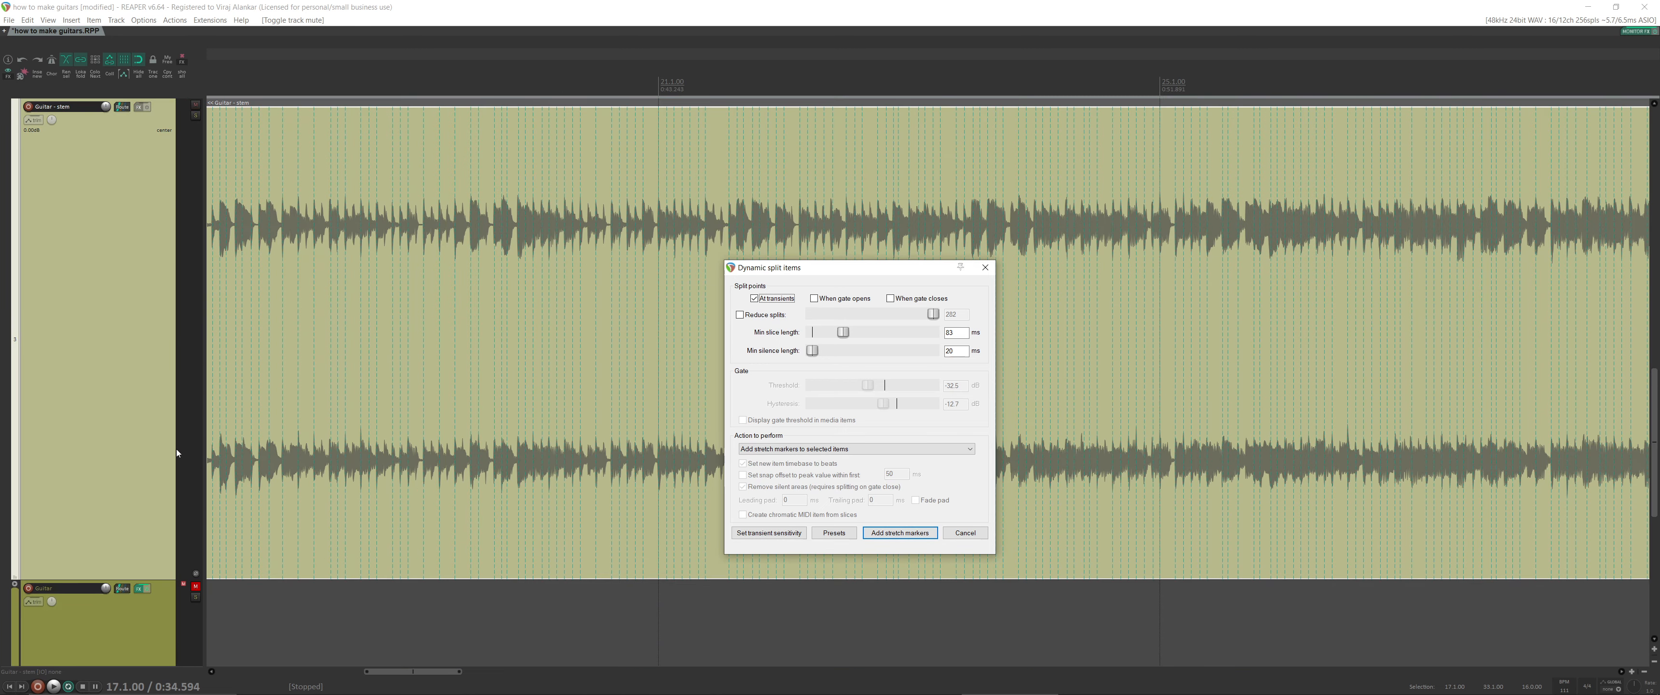
drag(855, 275, 487, 363)
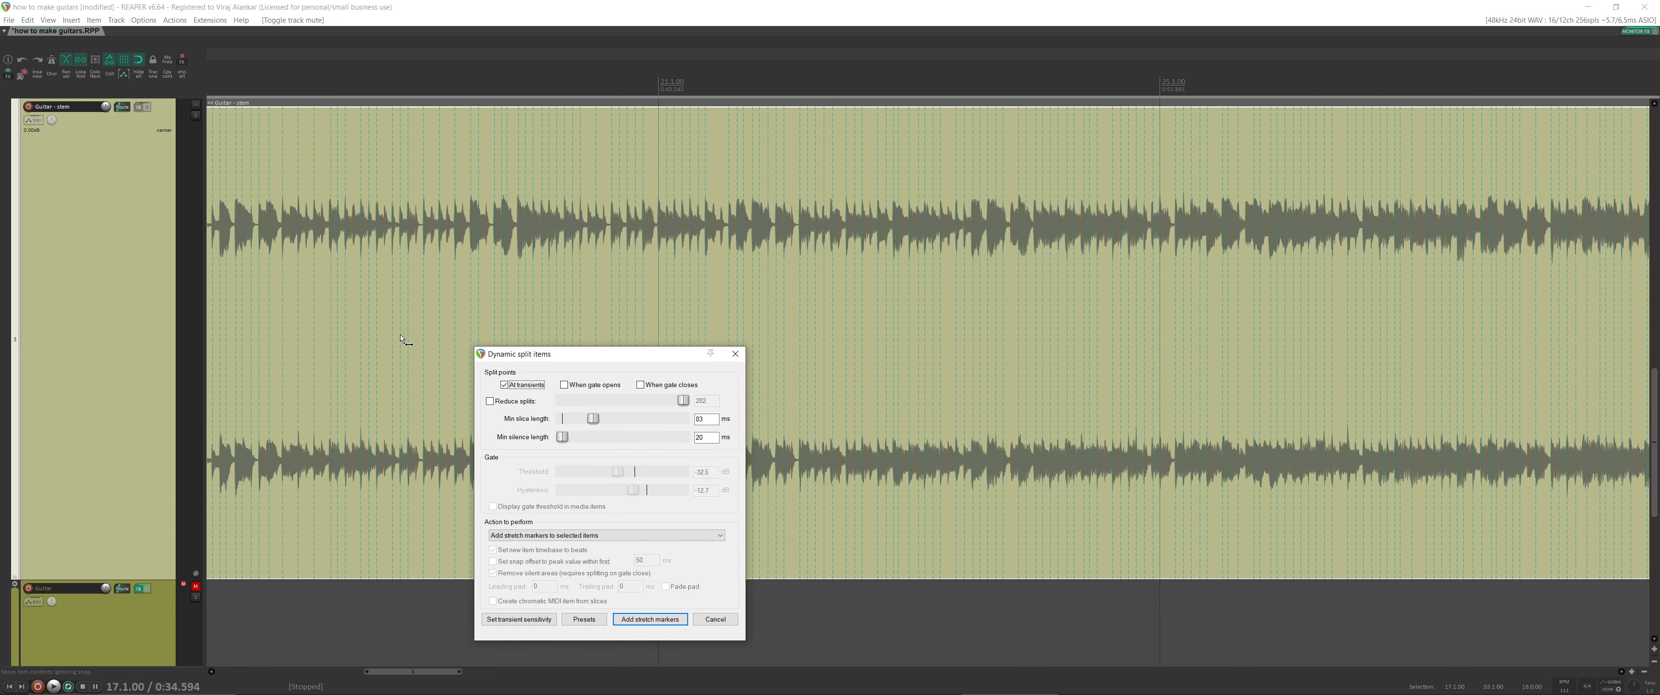
scroll(401, 338, right, 5)
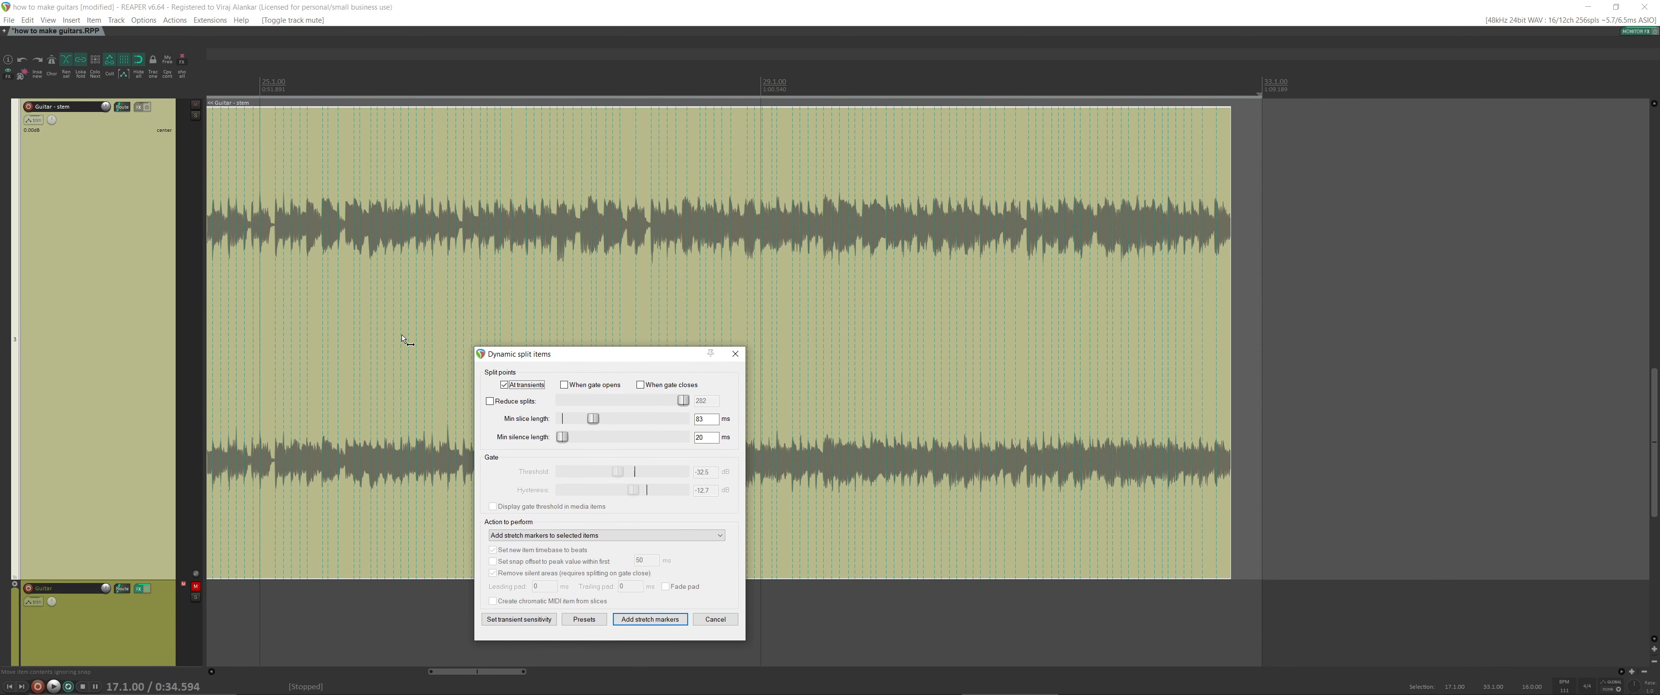
scroll(406, 340, left, 7)
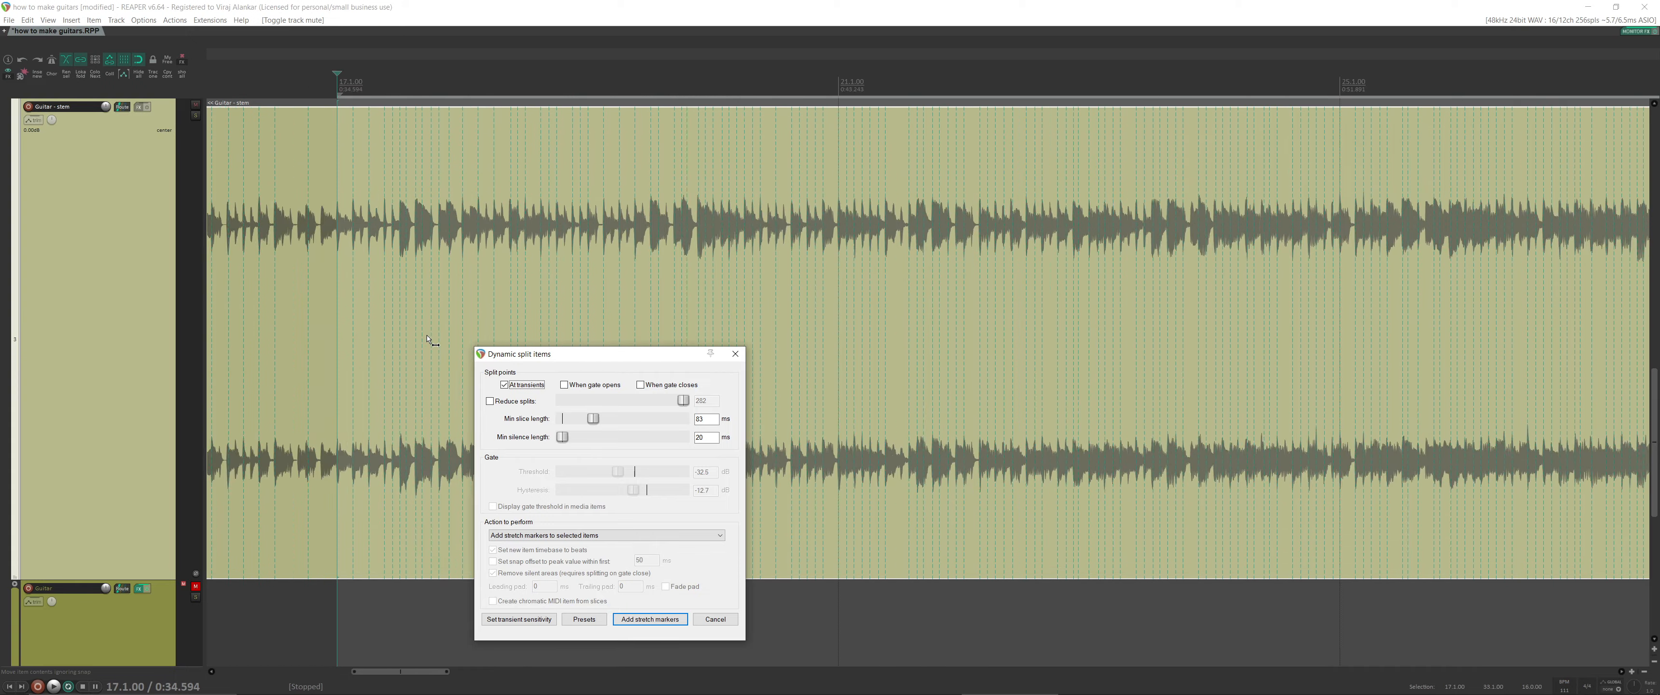
scroll(438, 336, right, 2)
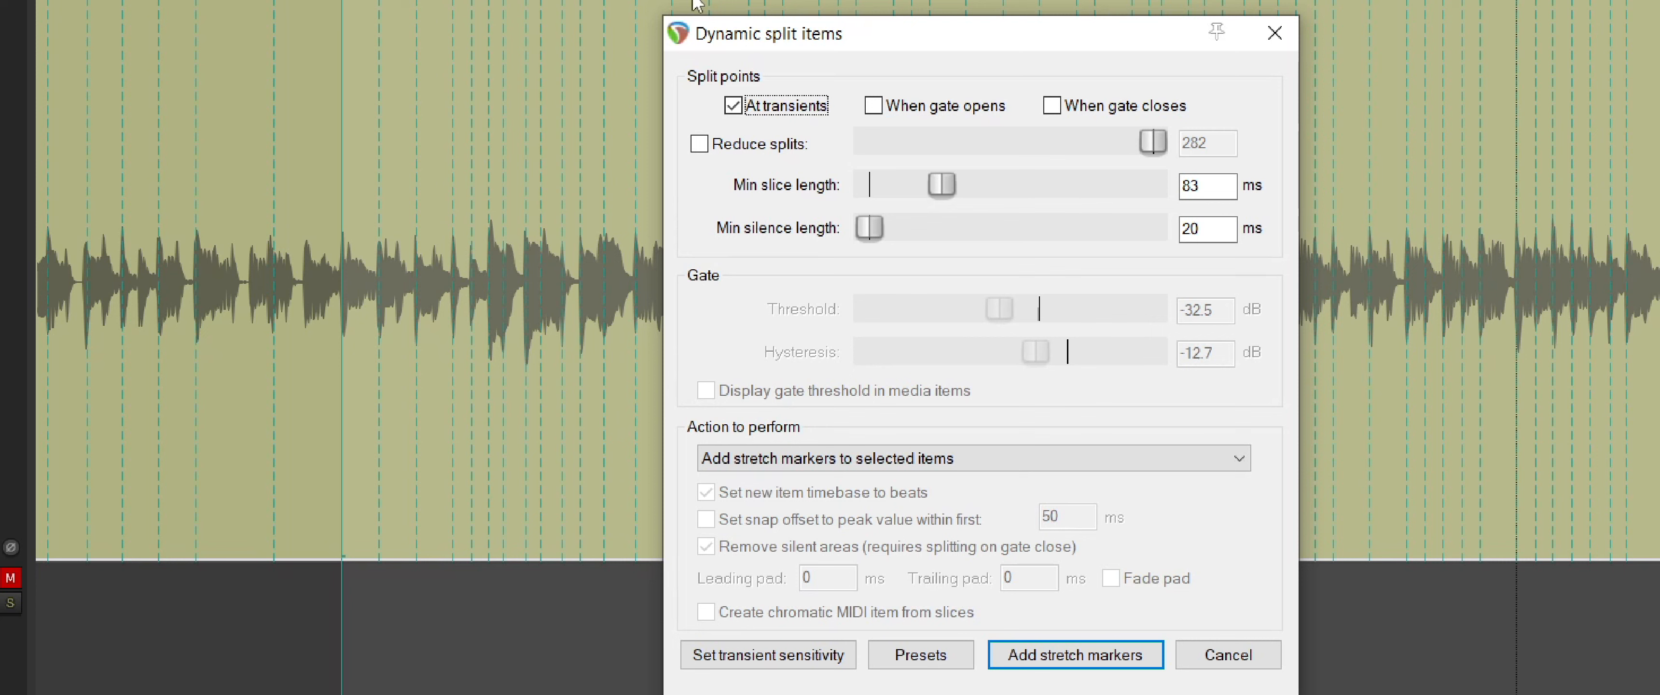
click(1096, 659)
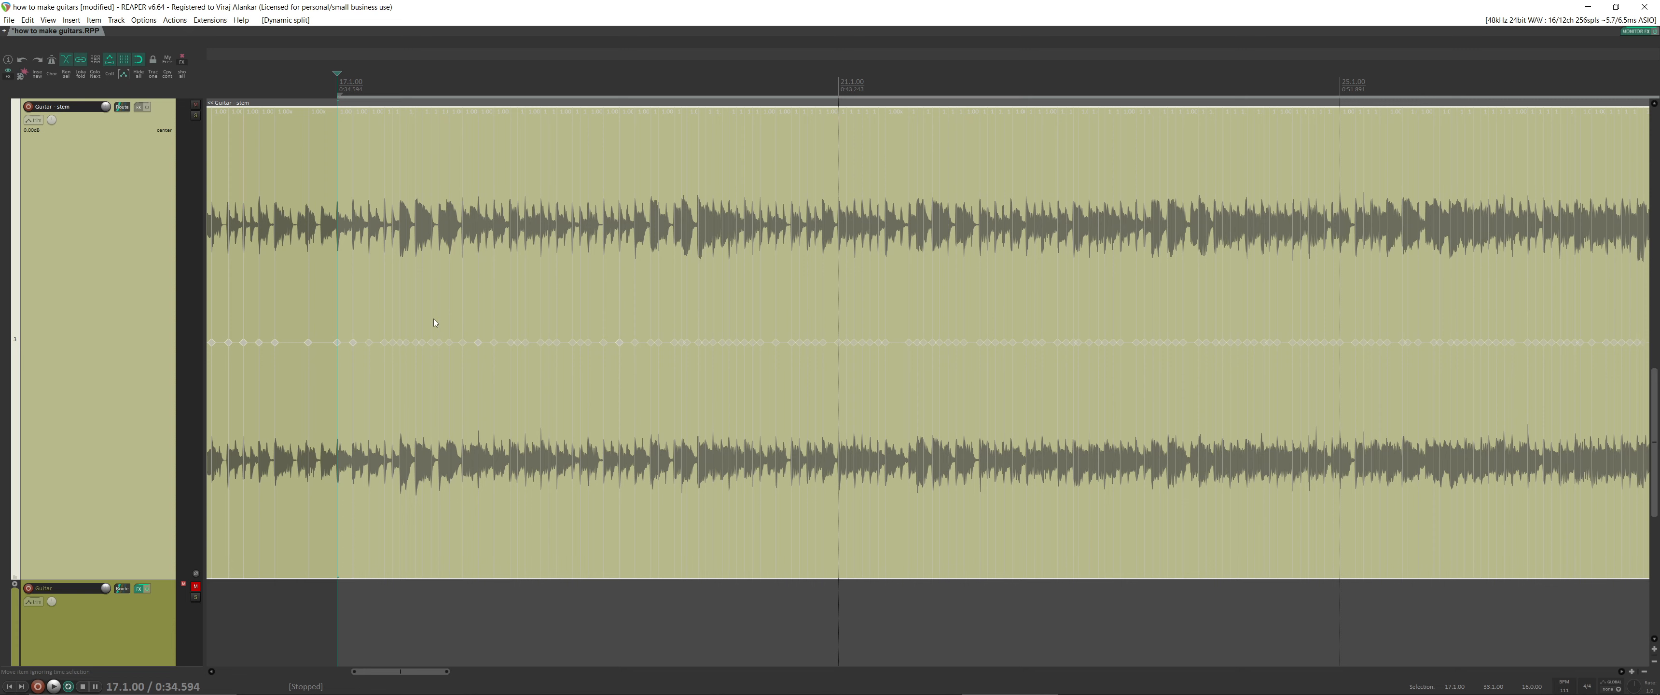
Set the project's grid line spacing to 1/16 and enable the swing grid.
scroll(430, 320, up, 5)
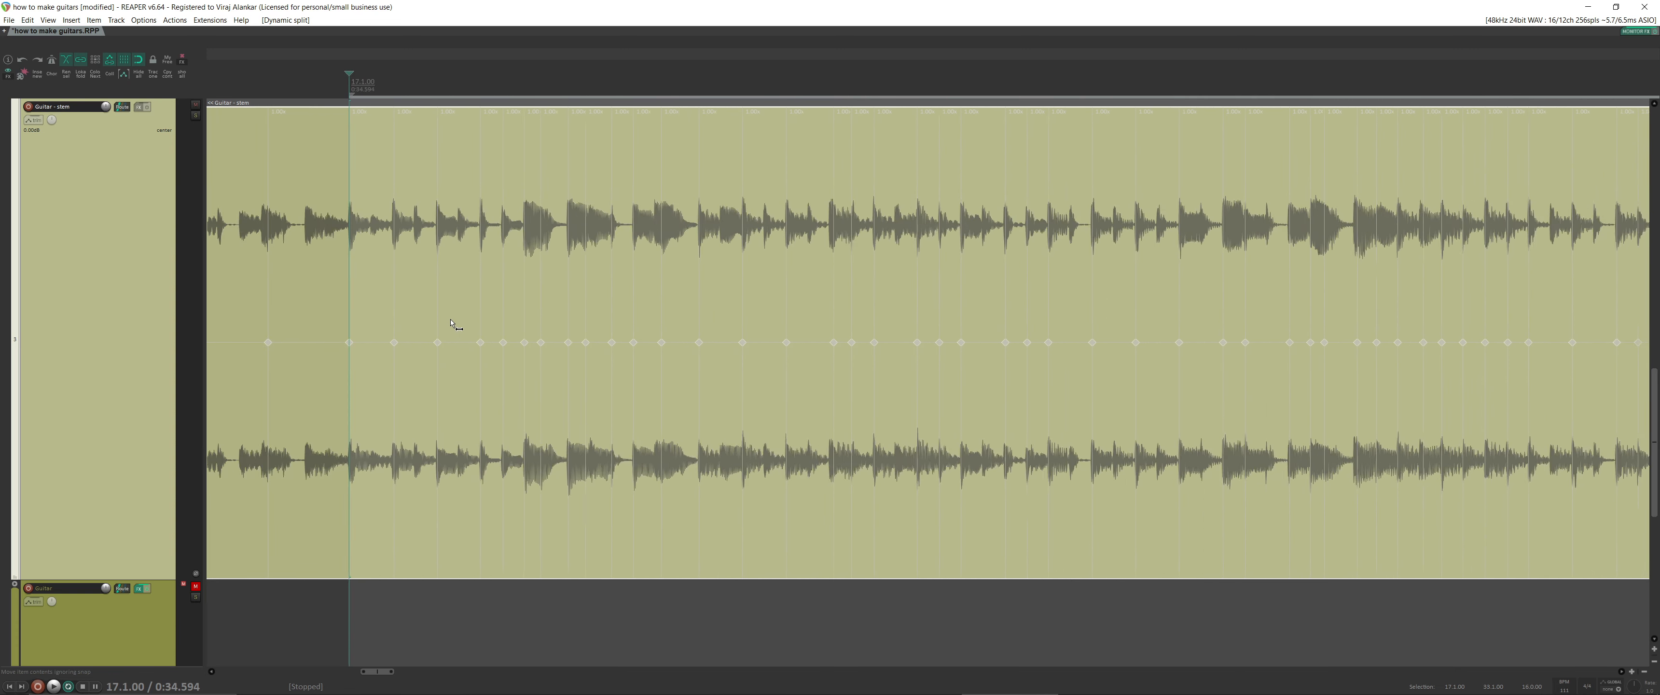
scroll(660, 323, right, 5)
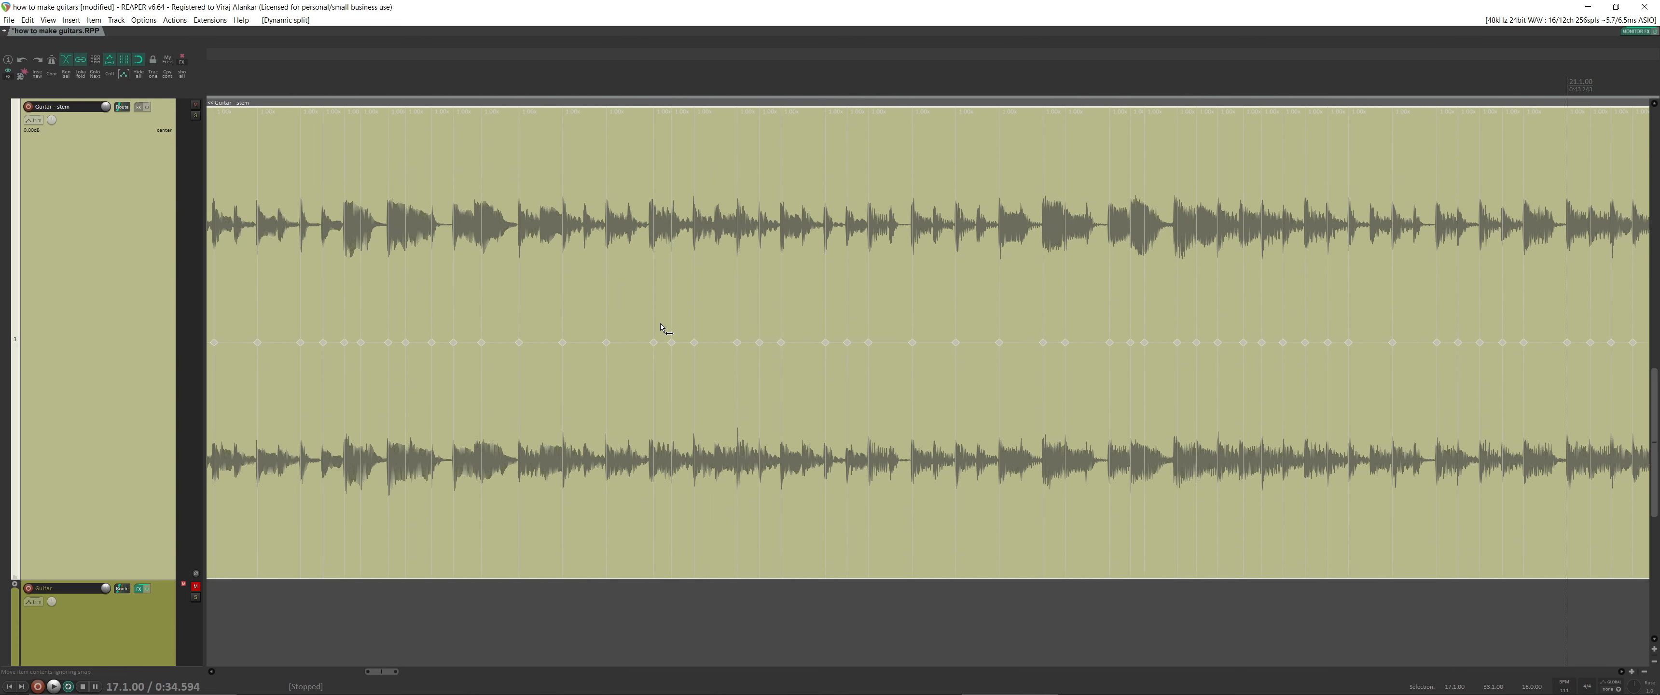
scroll(661, 324, left, 5)
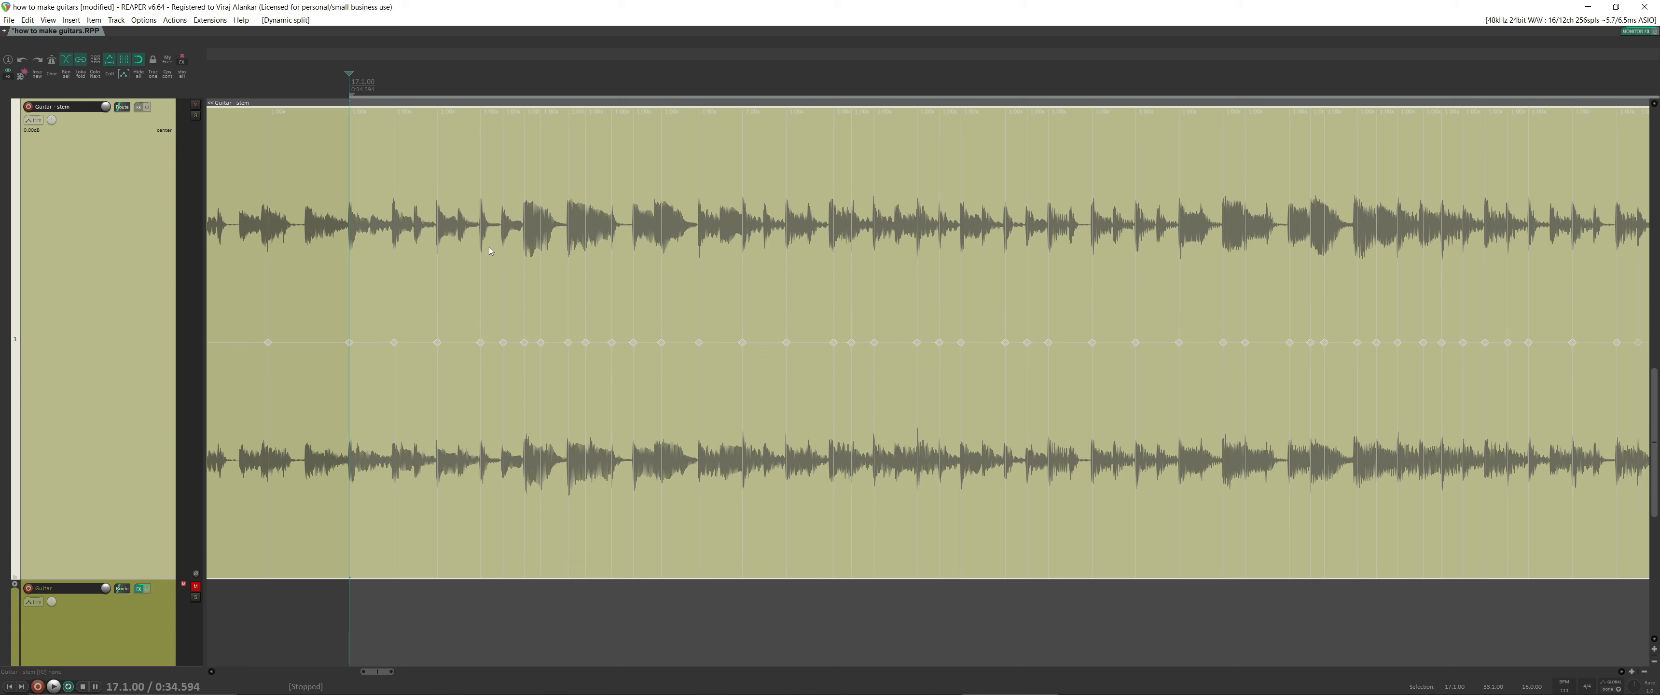
right_click(123, 64)
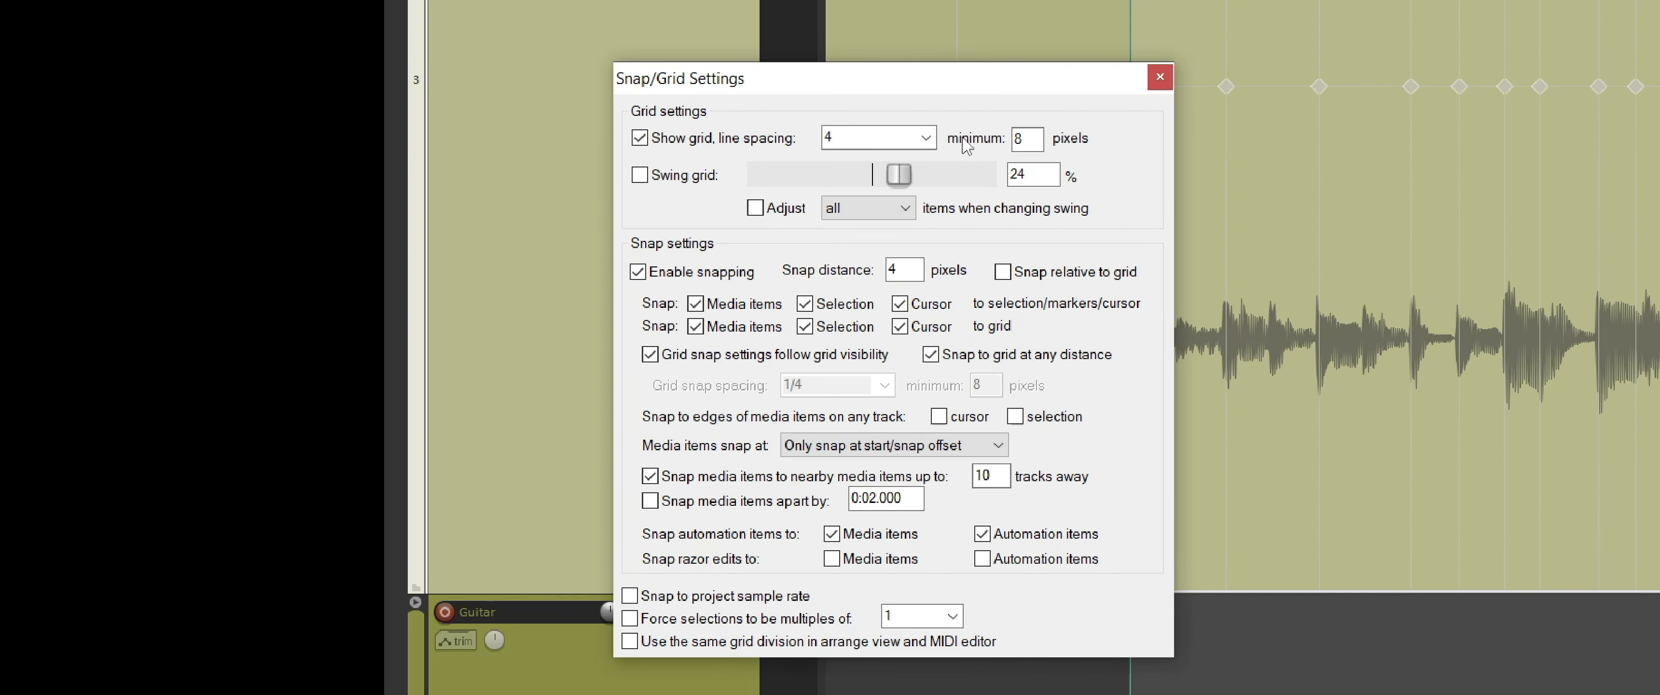
click(926, 139)
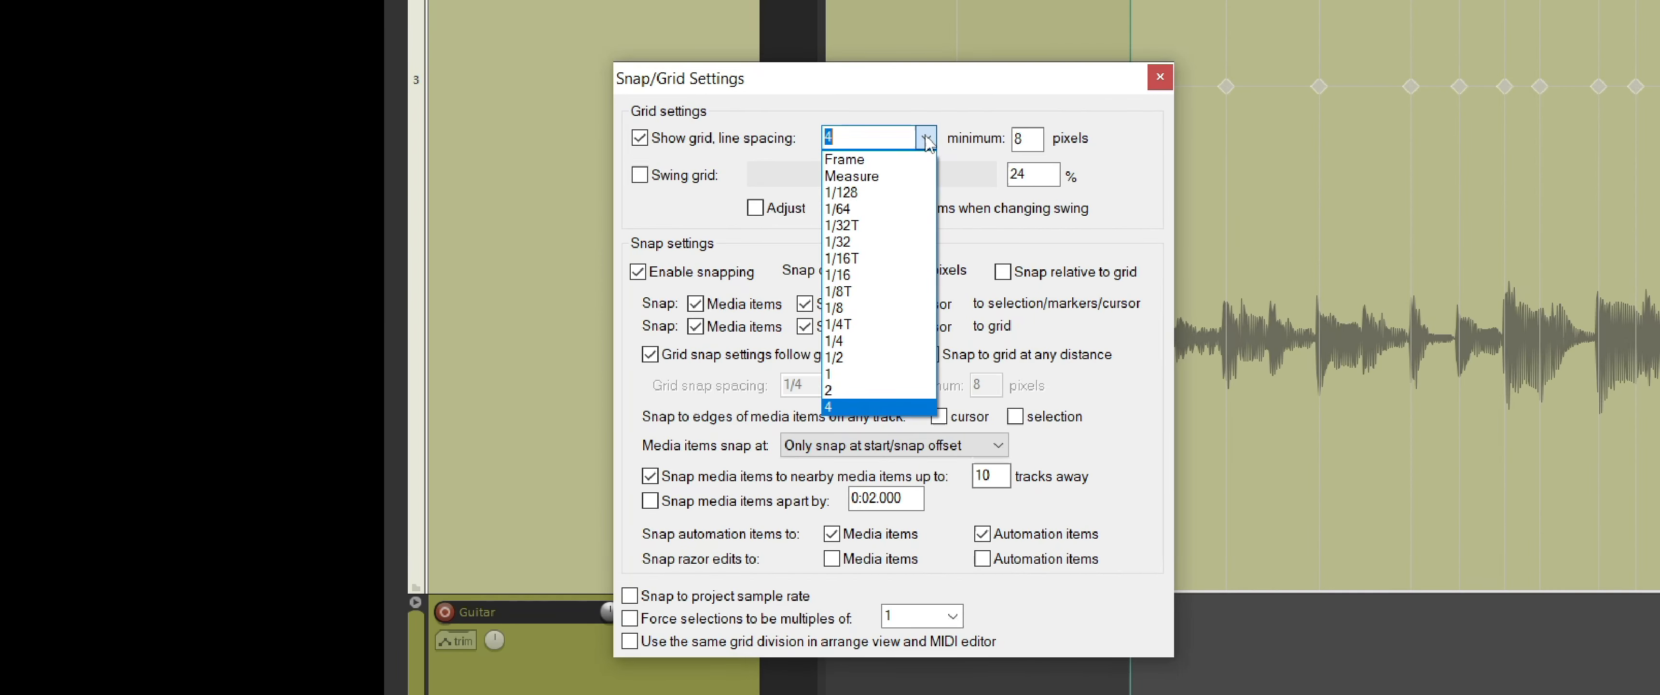
click(878, 275)
click(675, 183)
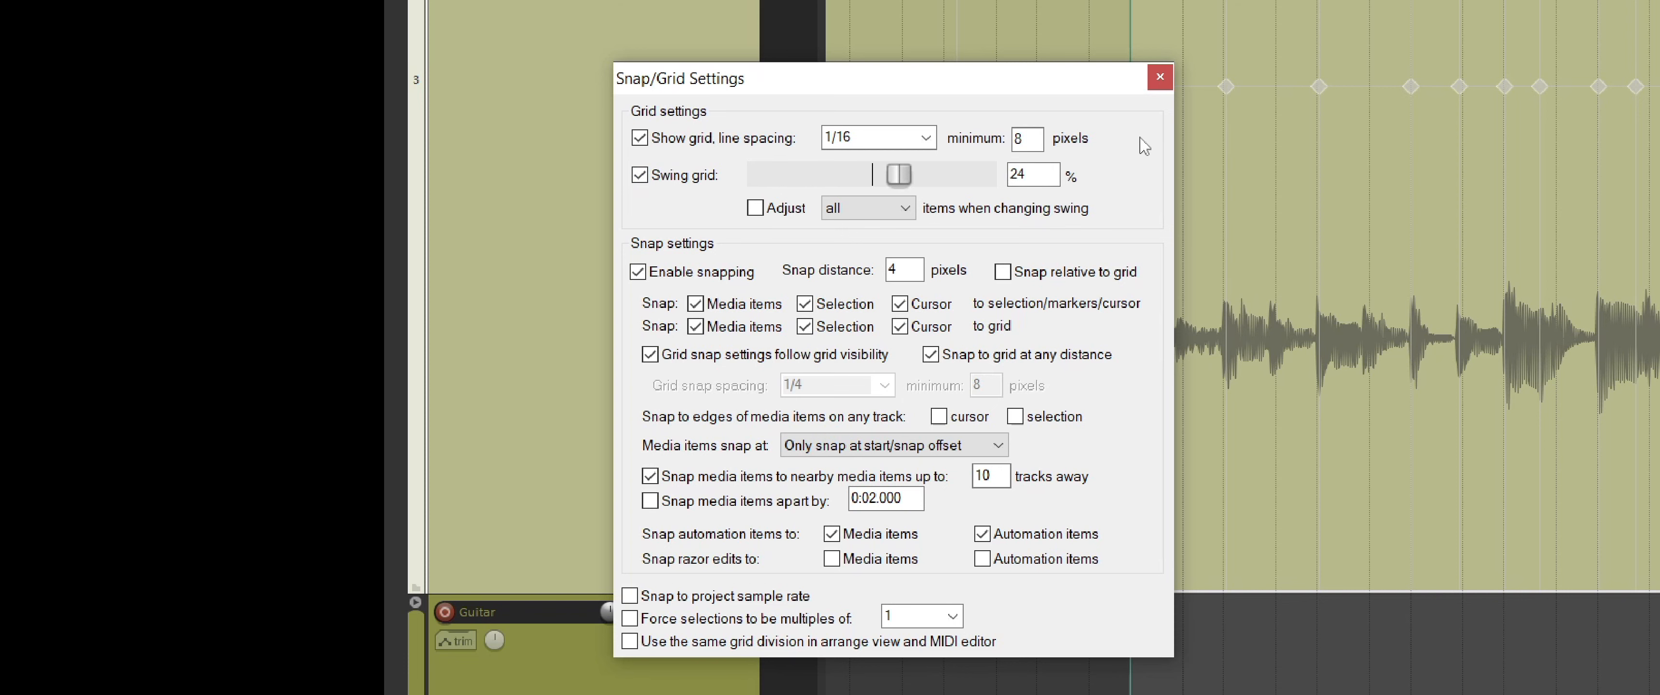
click(1161, 78)
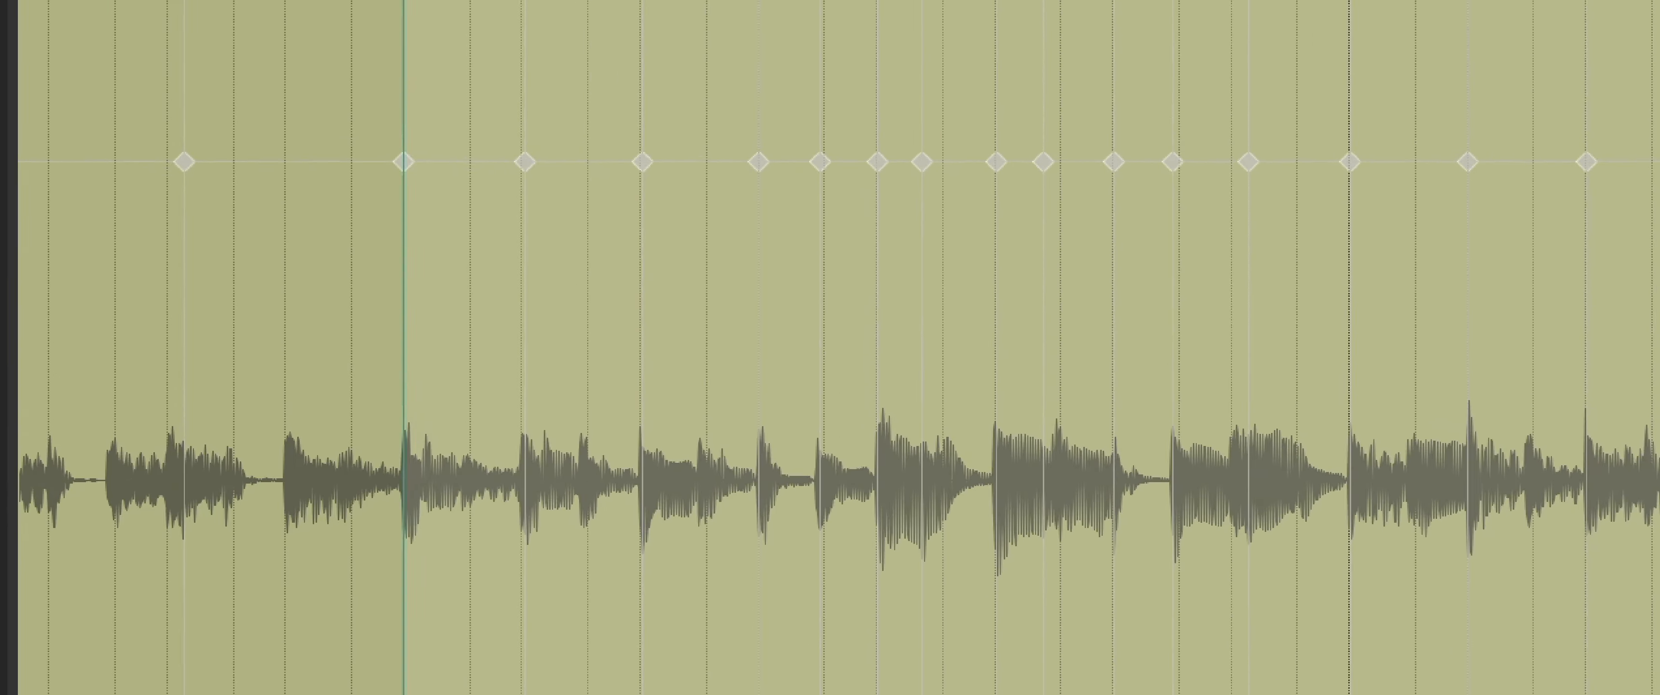
Snap the Guitar - stem item's stretch markers to the grid and audition the quantized audio.
key(shift+slash)
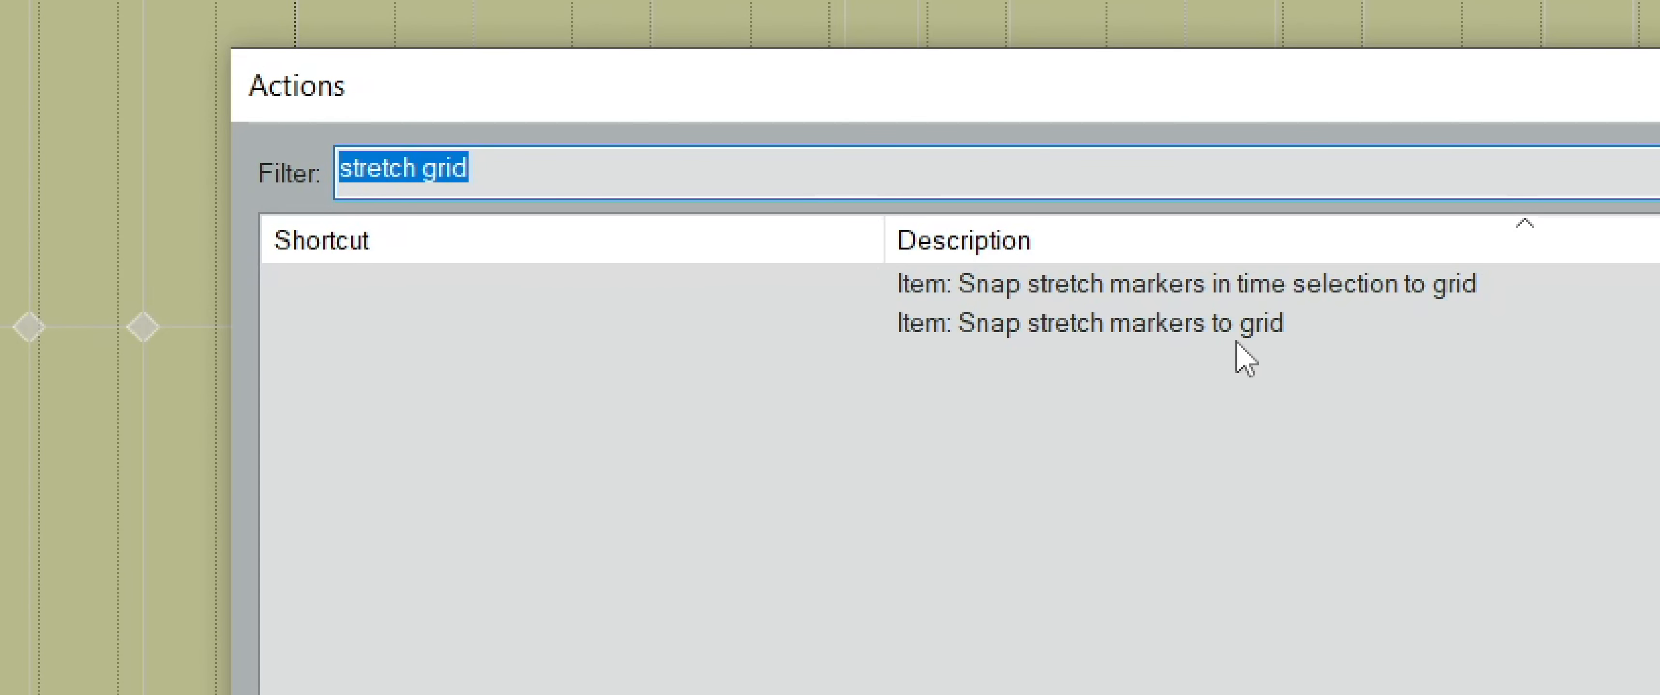
double_click(1249, 325)
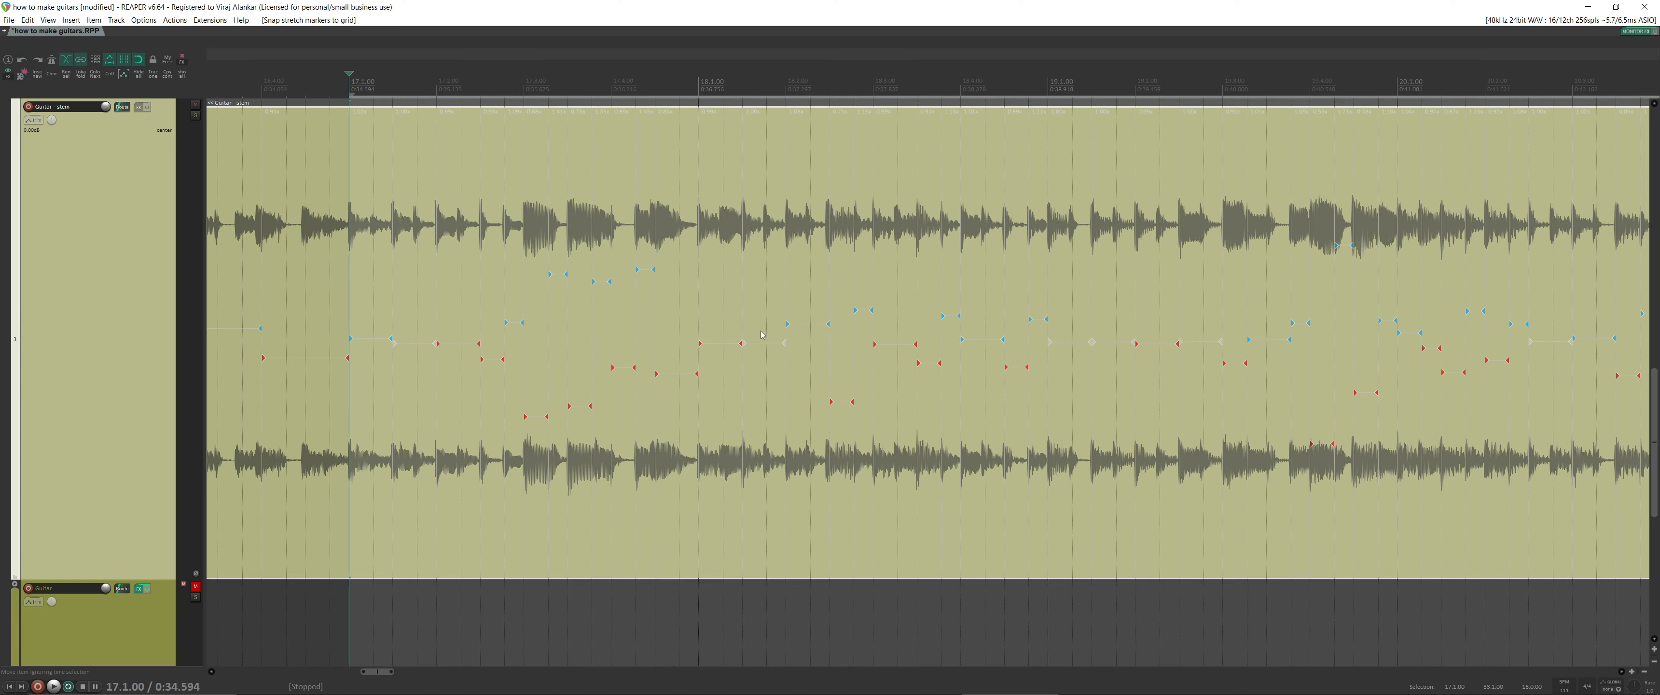
scroll(686, 296, down, 4)
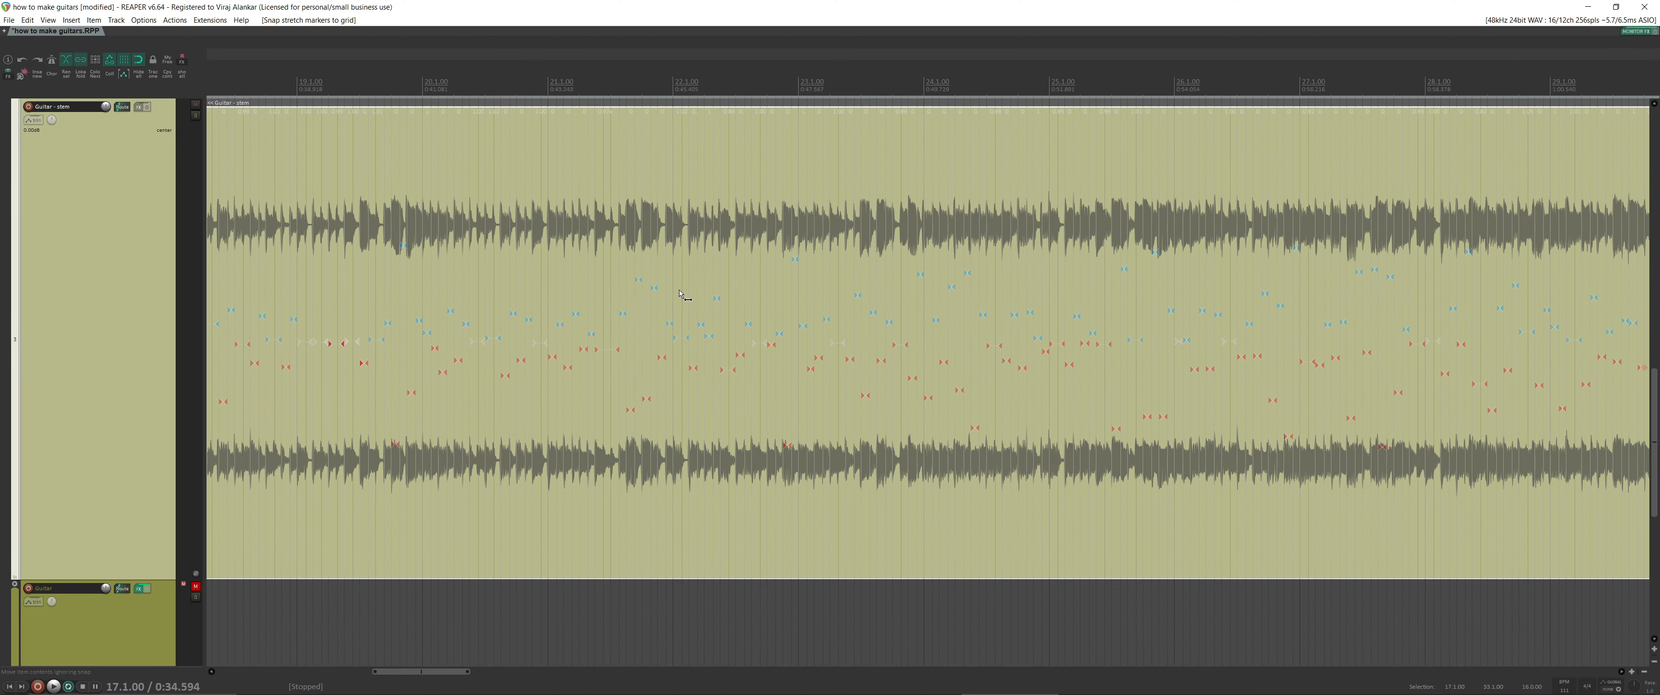
key(space)
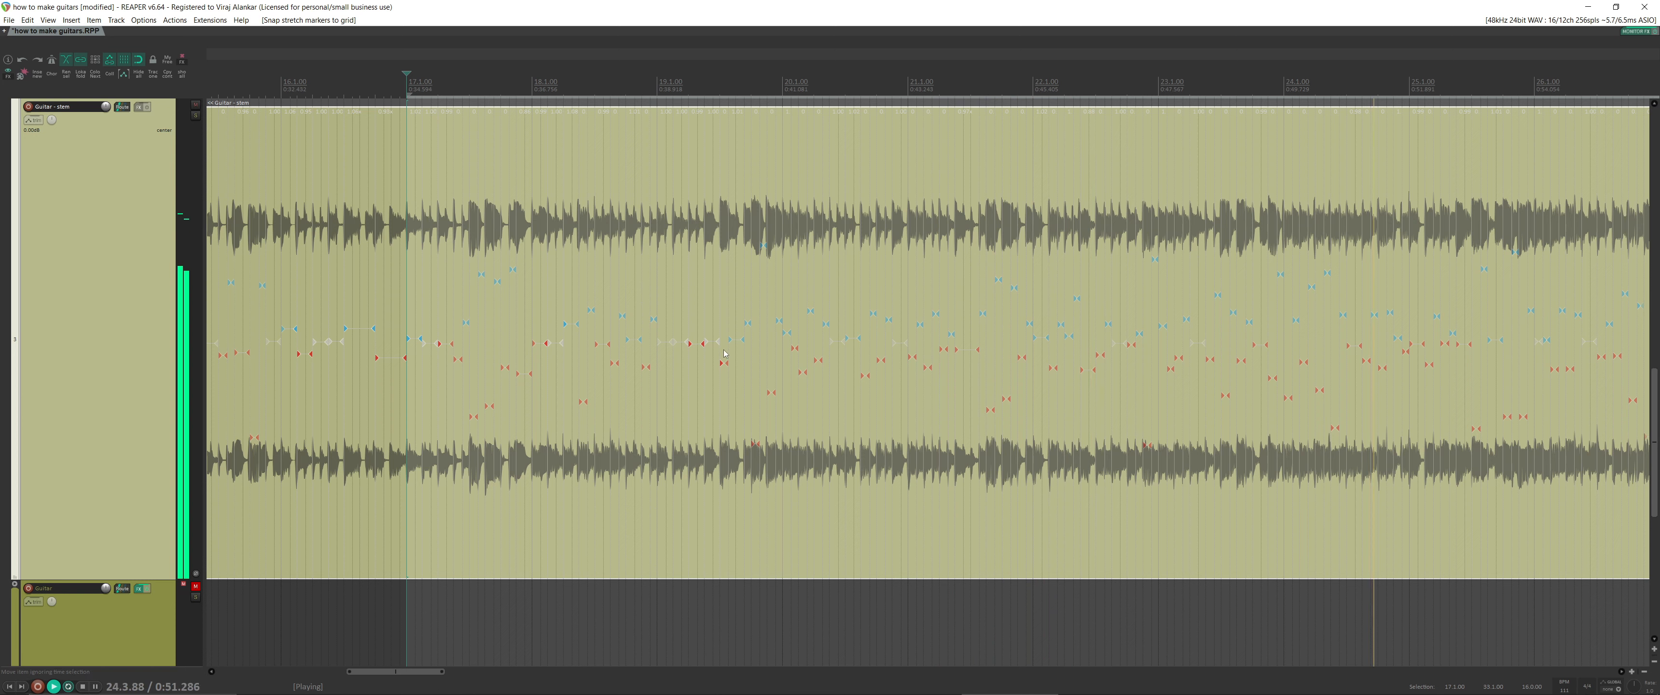
key(space)
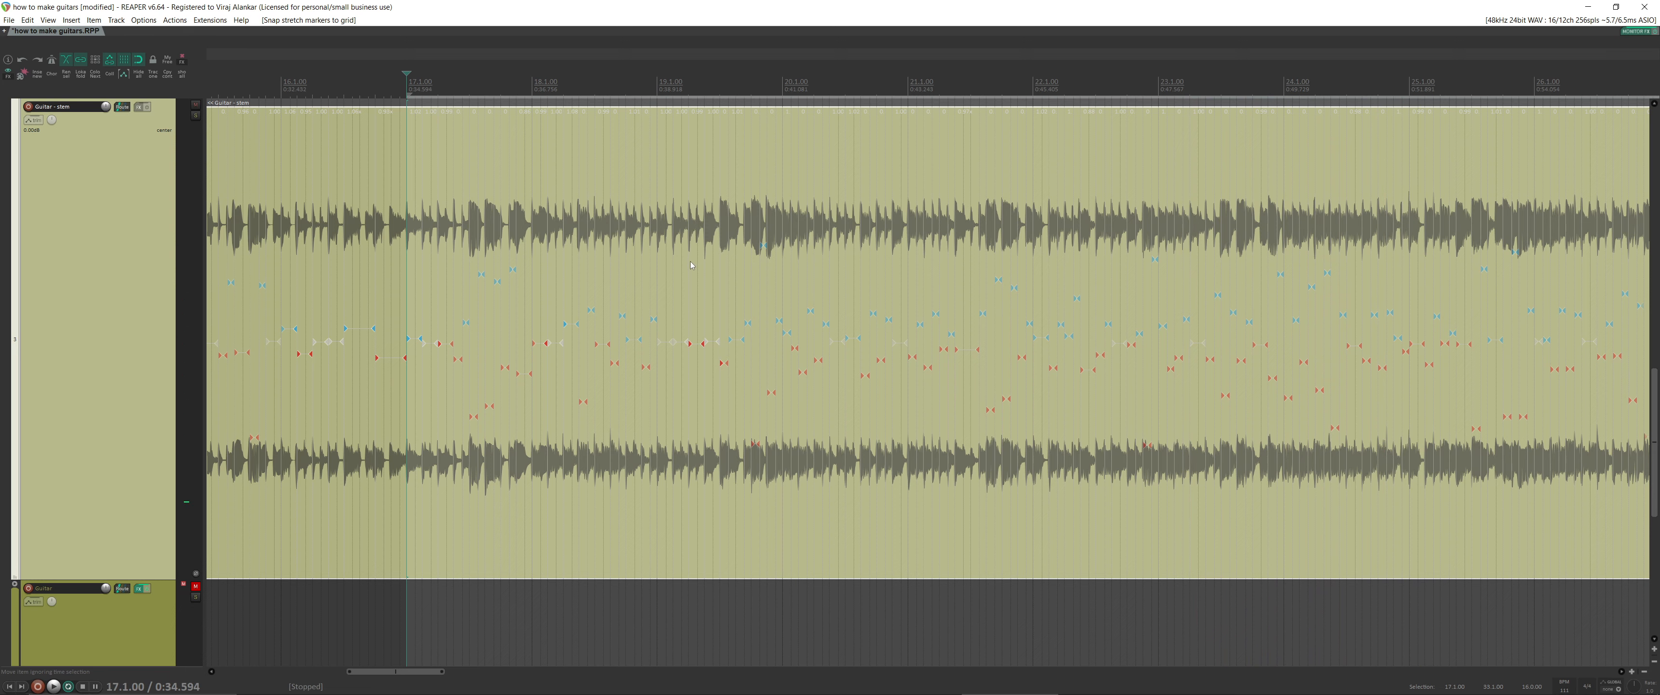
Set the Guitar - stem take's pitch shift/time stretch mode to Rrreeeaaa in the item properties.
key(ctrl+z)
click(957, 528)
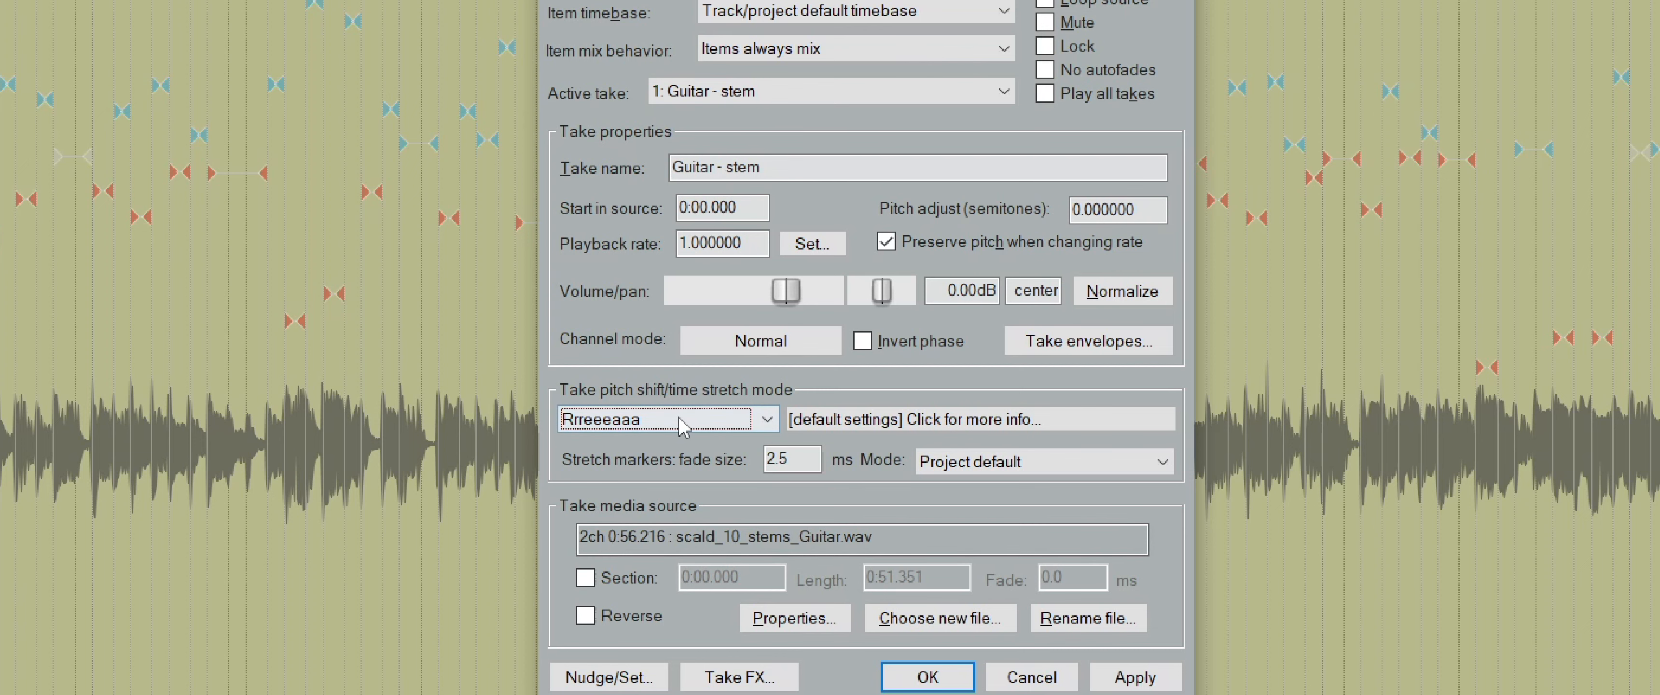
click(926, 679)
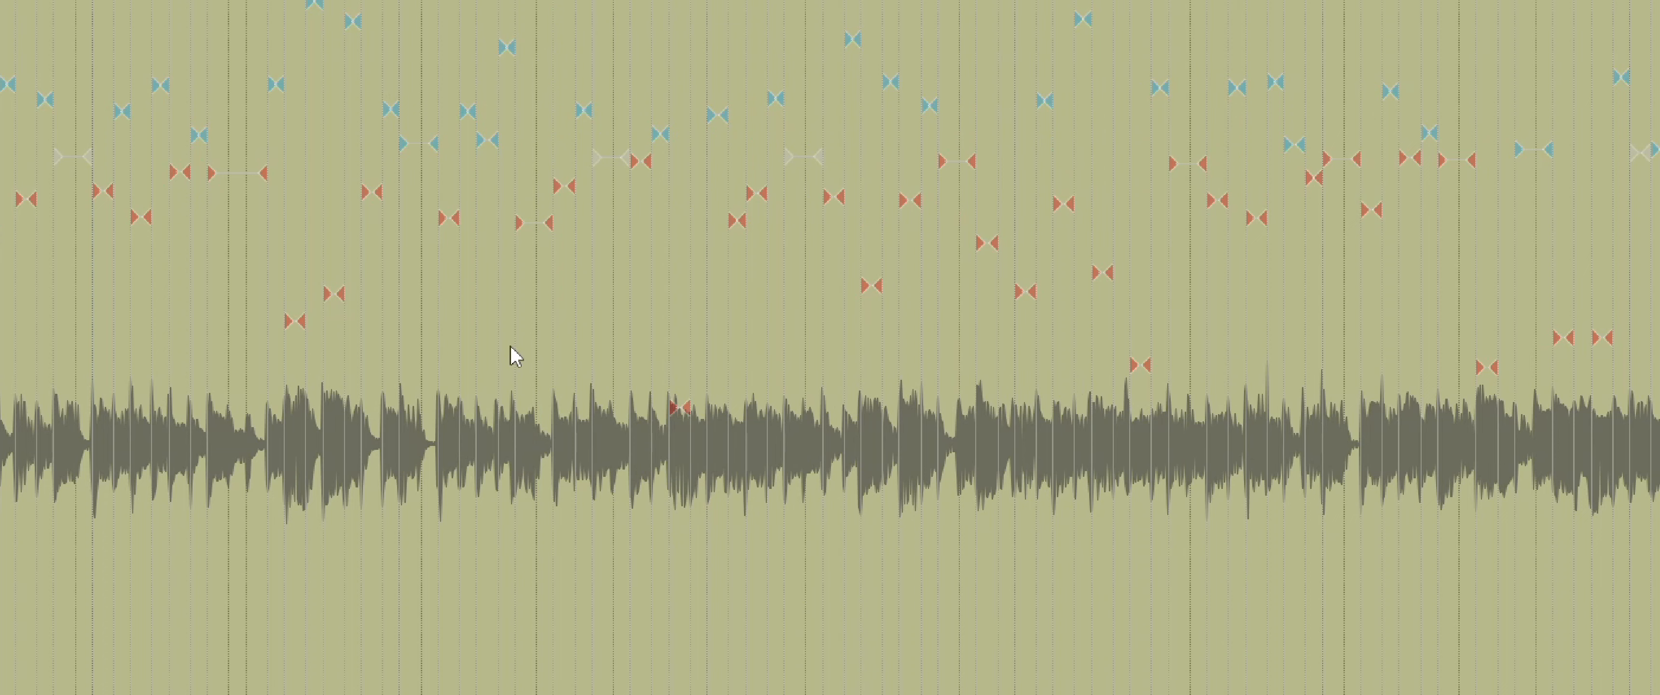
Try the Simple windowed (fast) and SoundTouch pitch shift/time stretch modes on the Guitar - stem take.
double_click(635, 406)
click(736, 421)
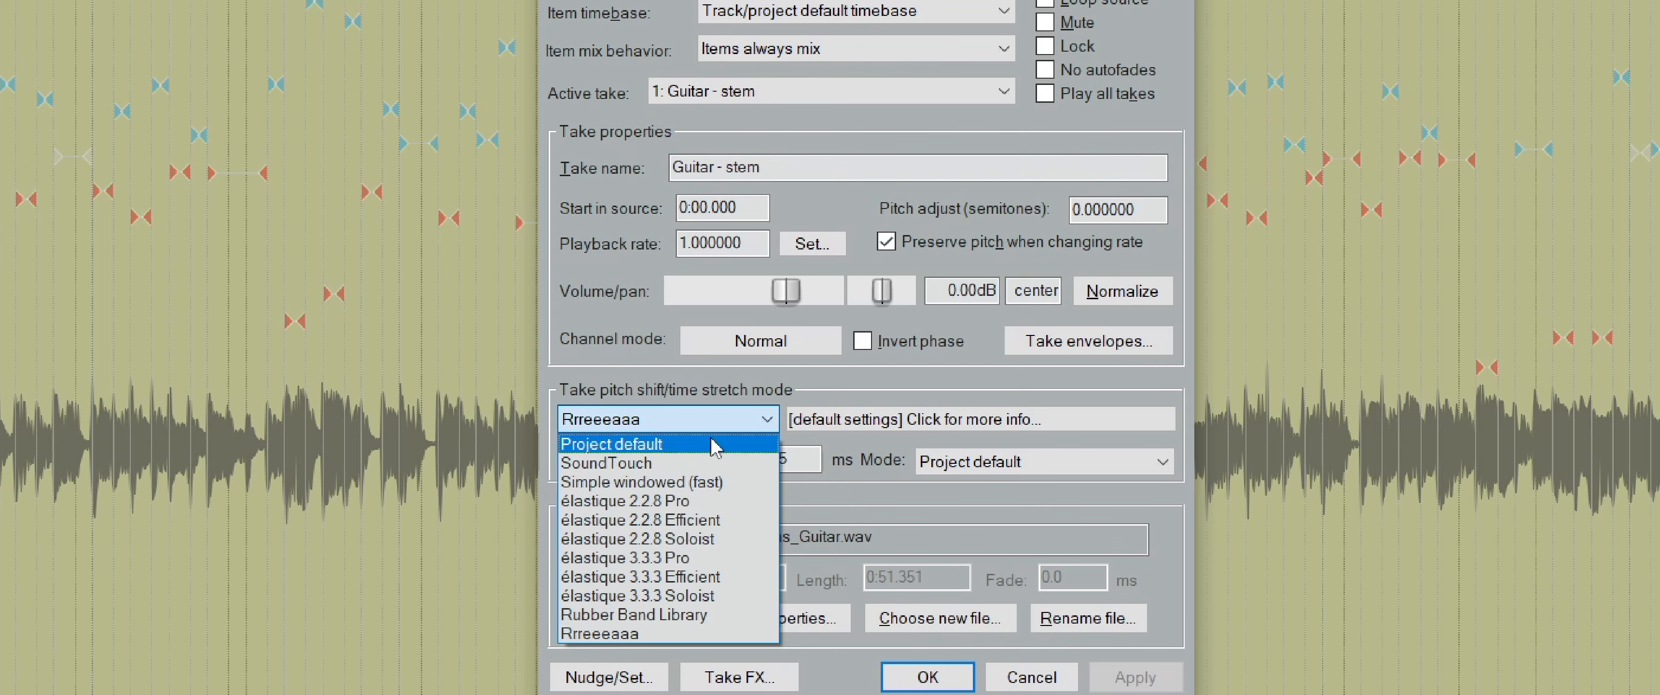
click(641, 483)
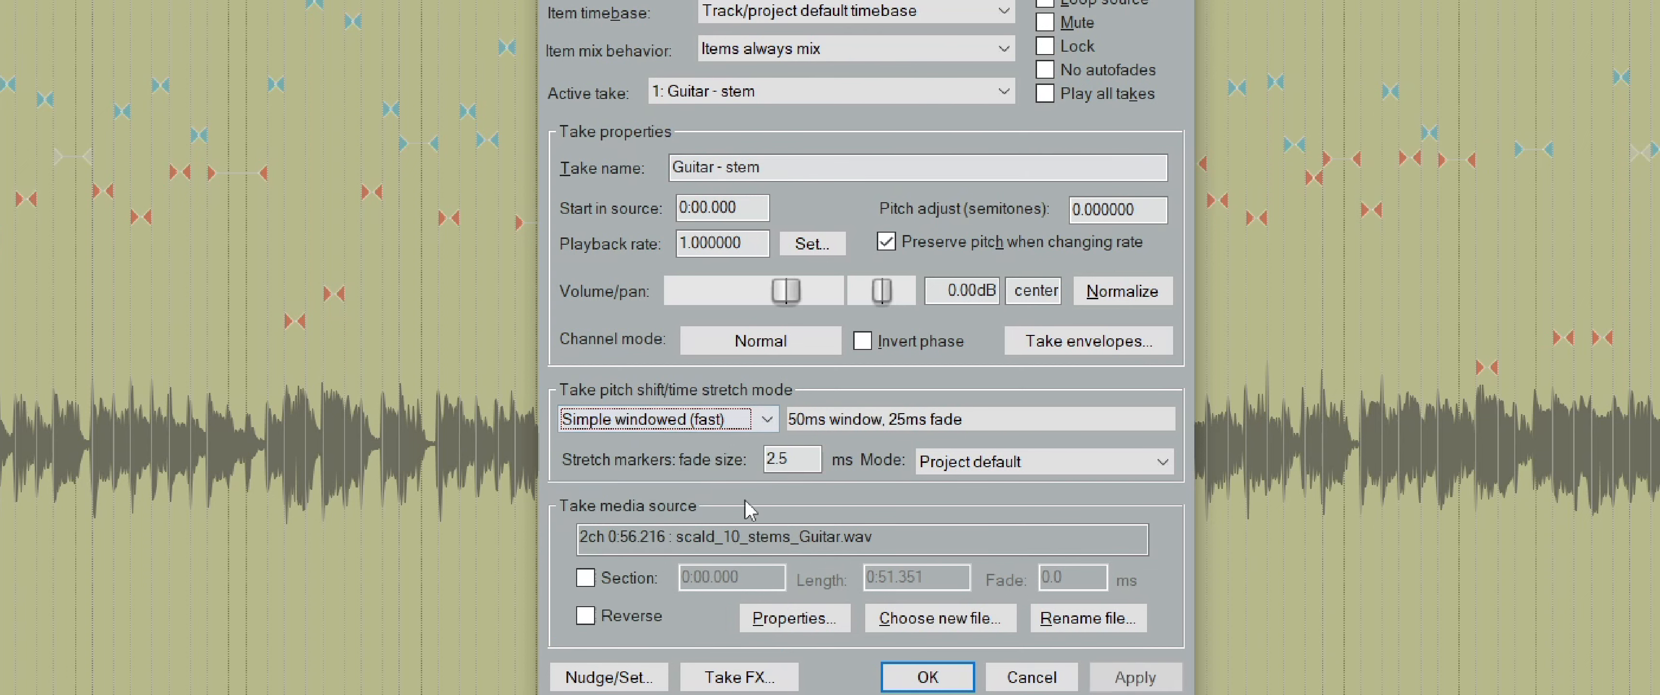
click(1142, 683)
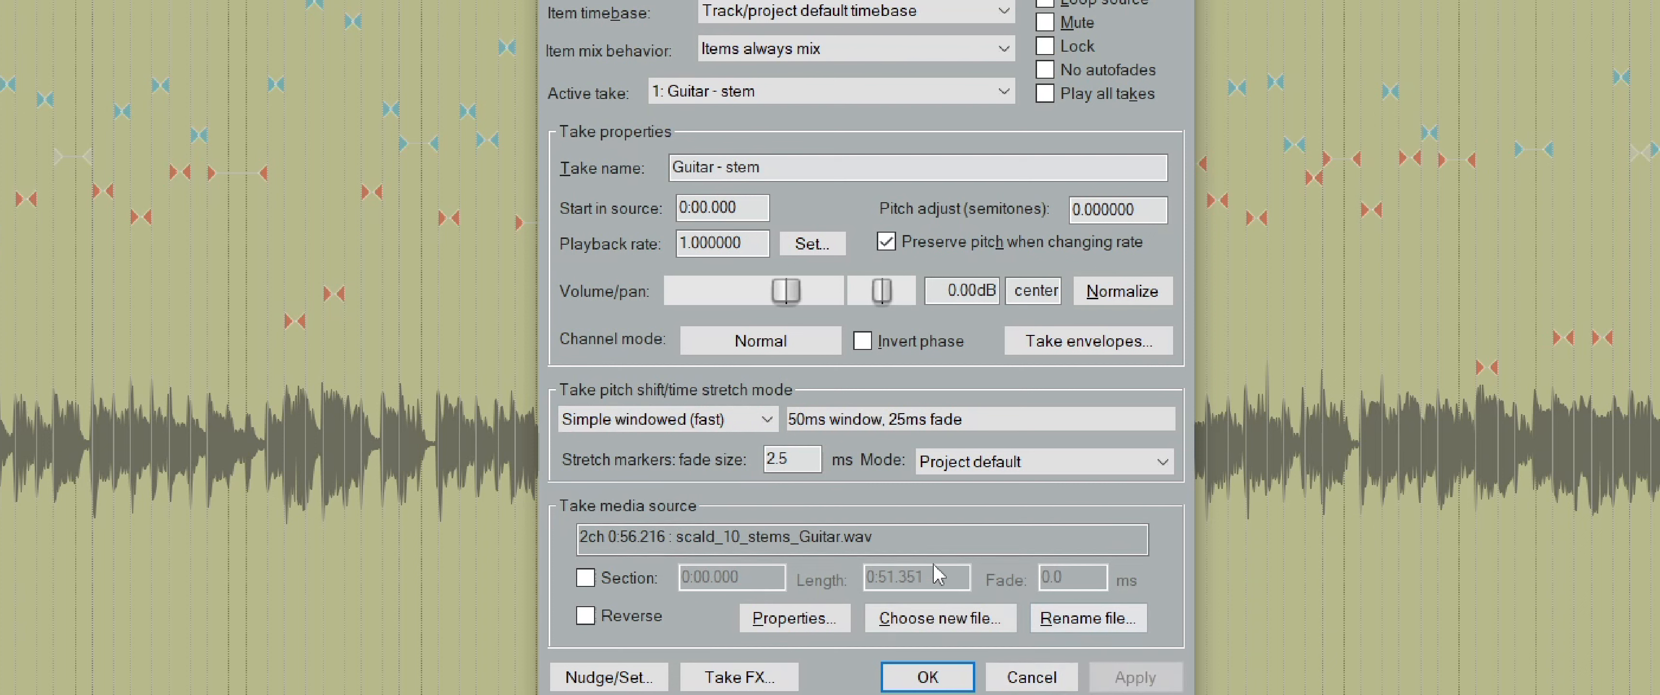
click(707, 425)
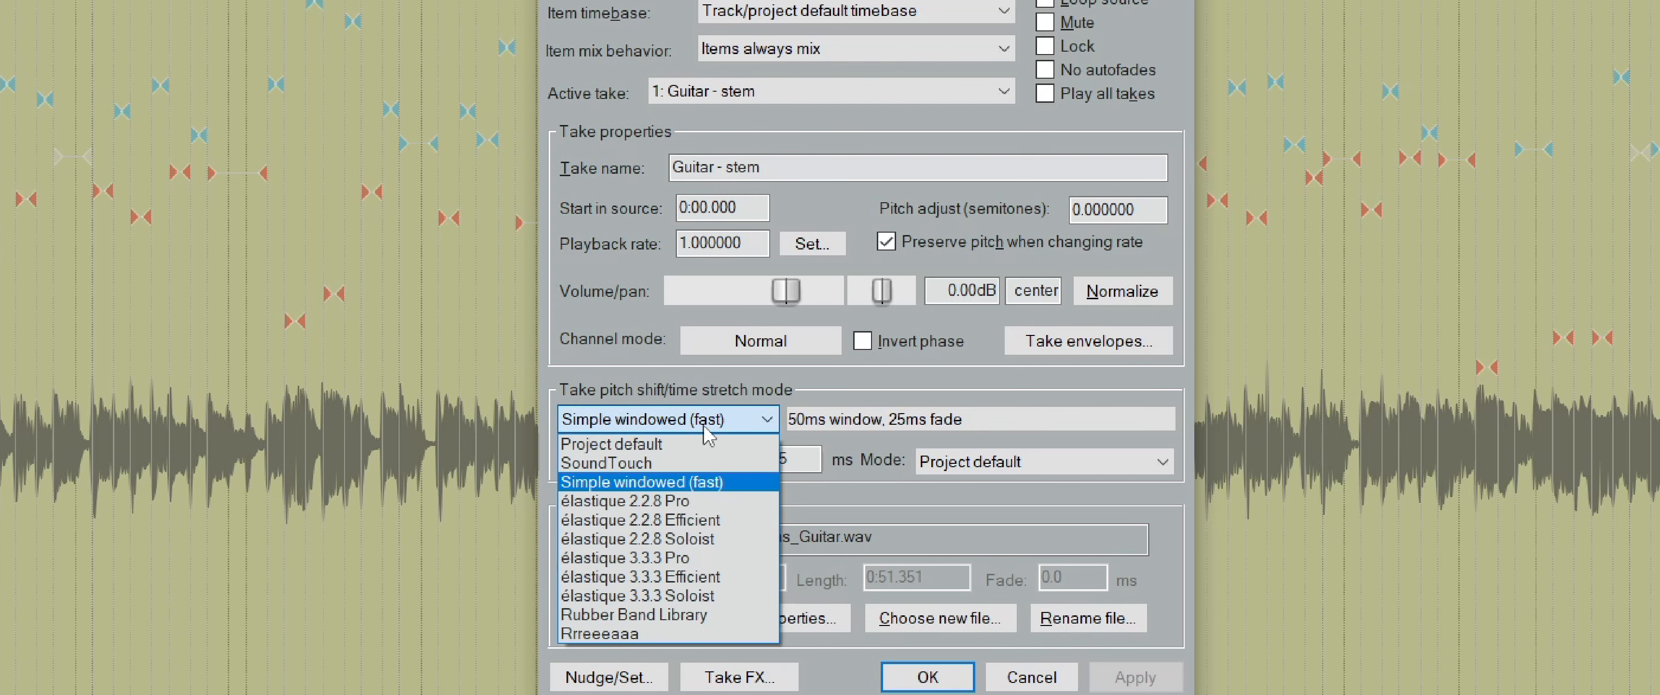
click(705, 463)
click(1149, 682)
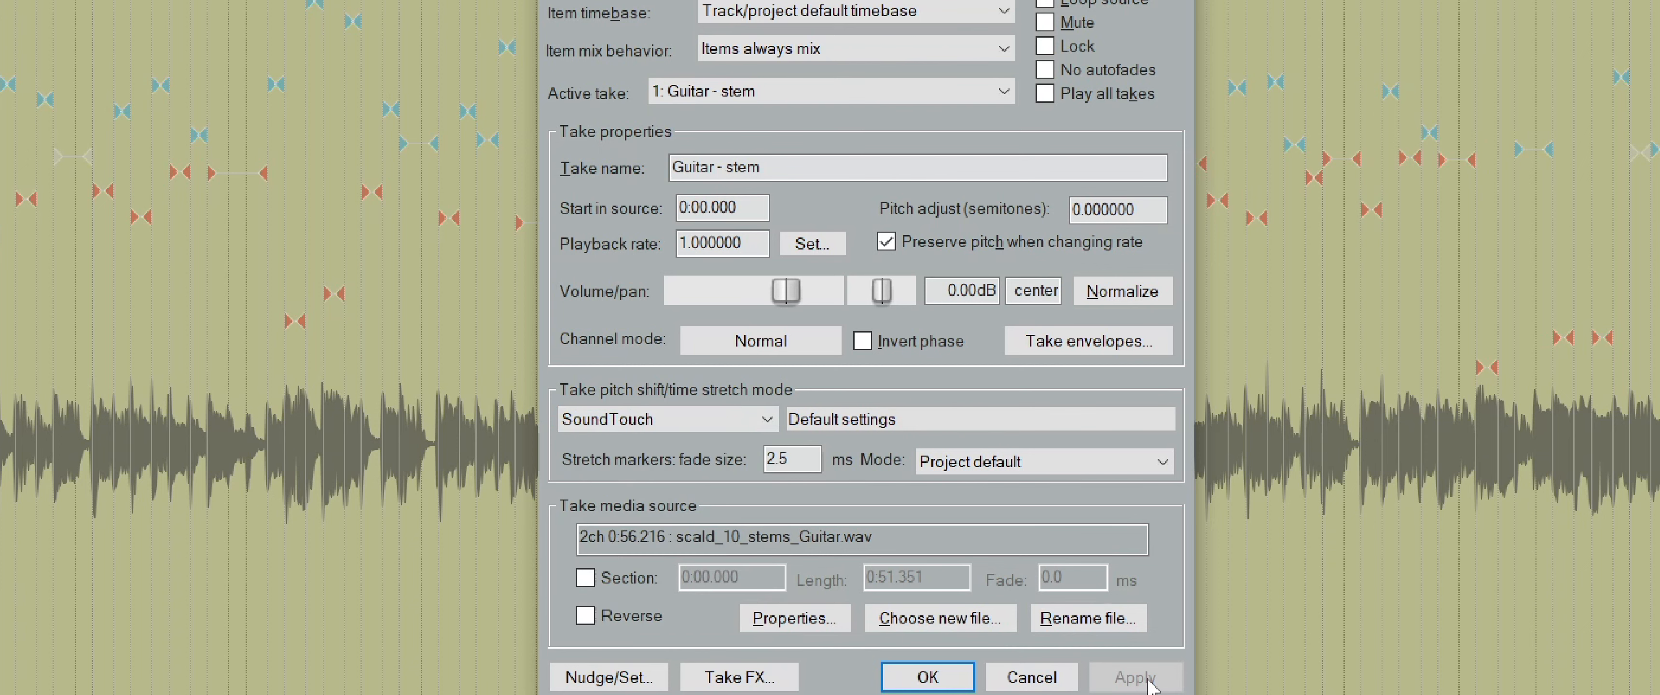
Try the élastique 2.2.8 Soloist and Rubber Band Library pitch shift/time stretch modes on the Guitar - stem take.
click(708, 426)
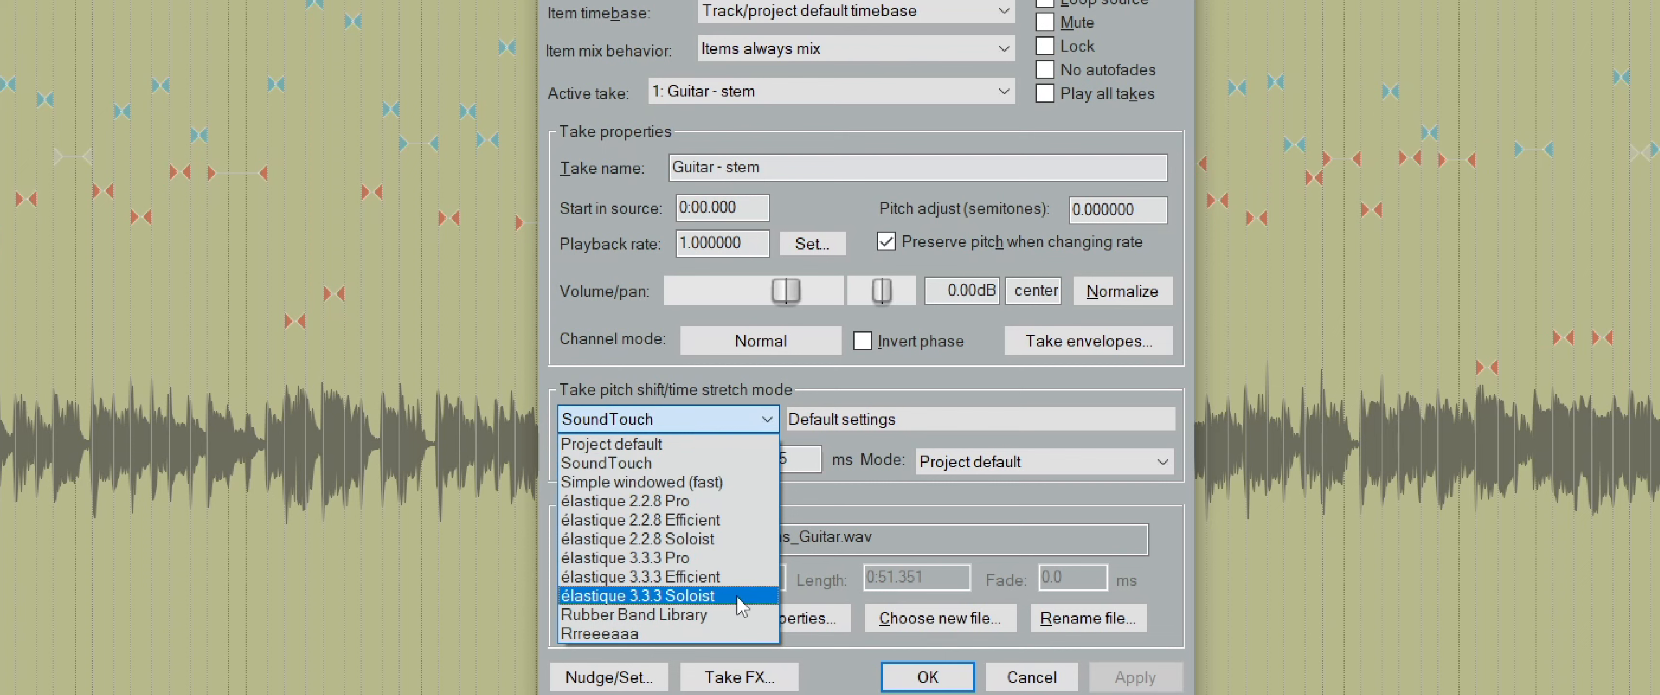
click(709, 539)
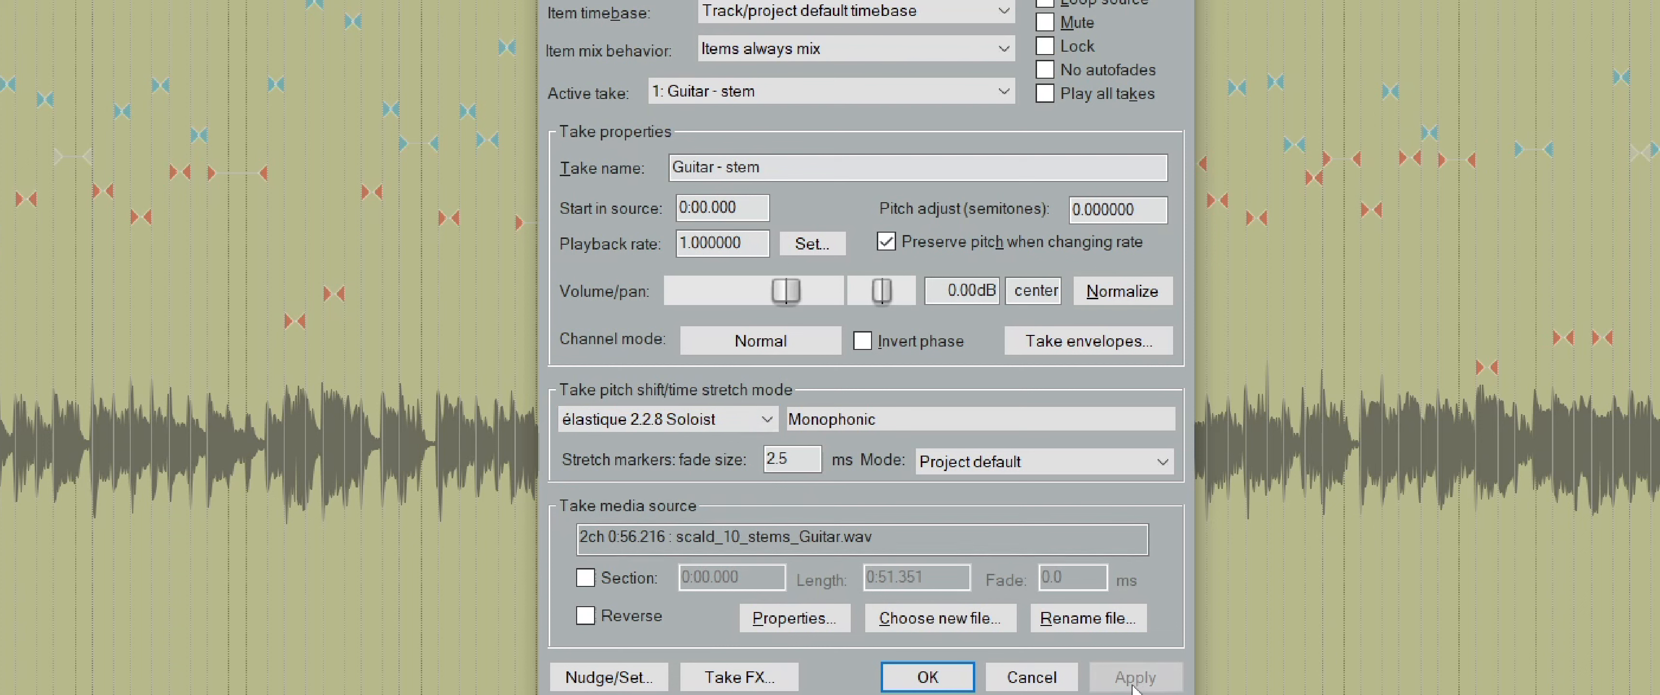
click(697, 426)
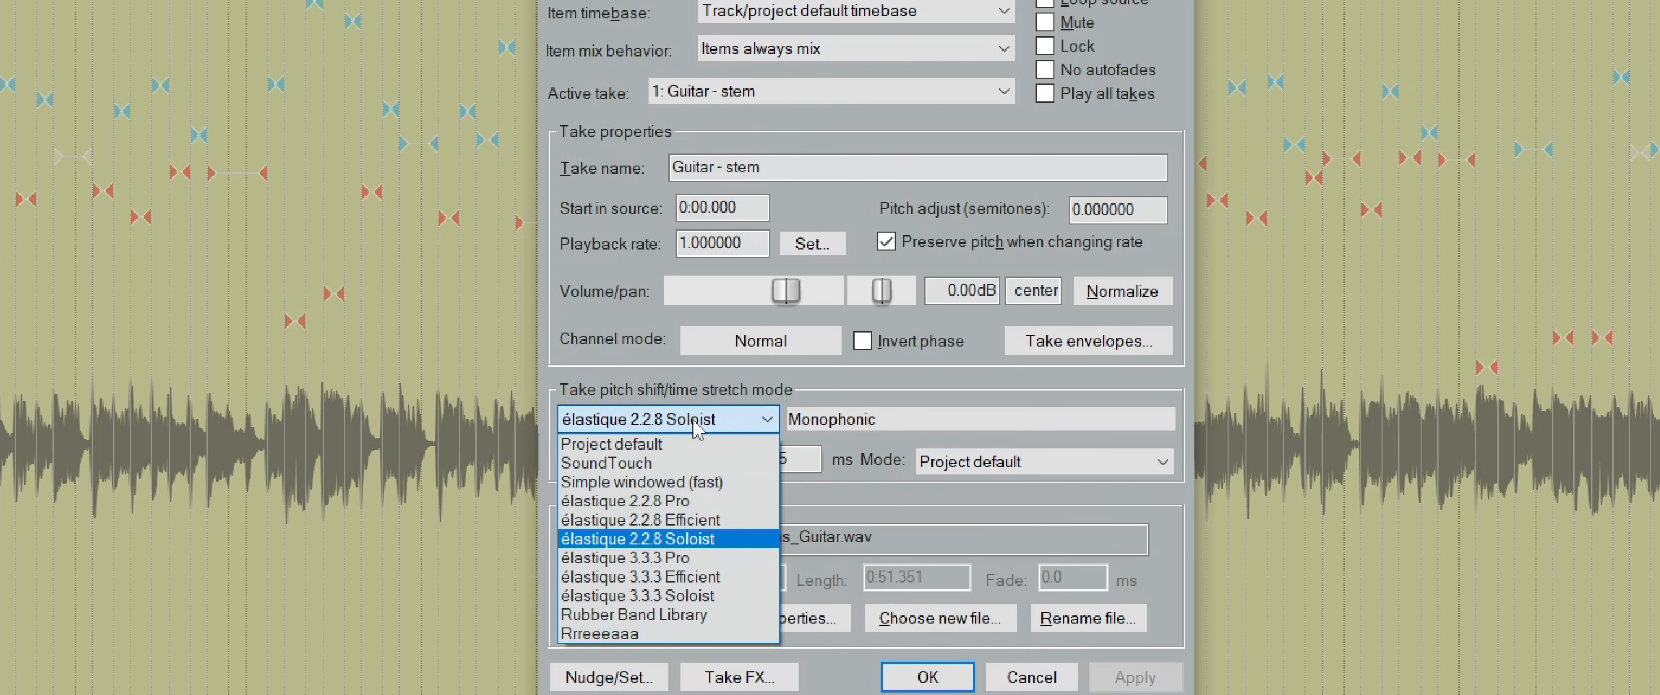
click(729, 614)
click(1104, 685)
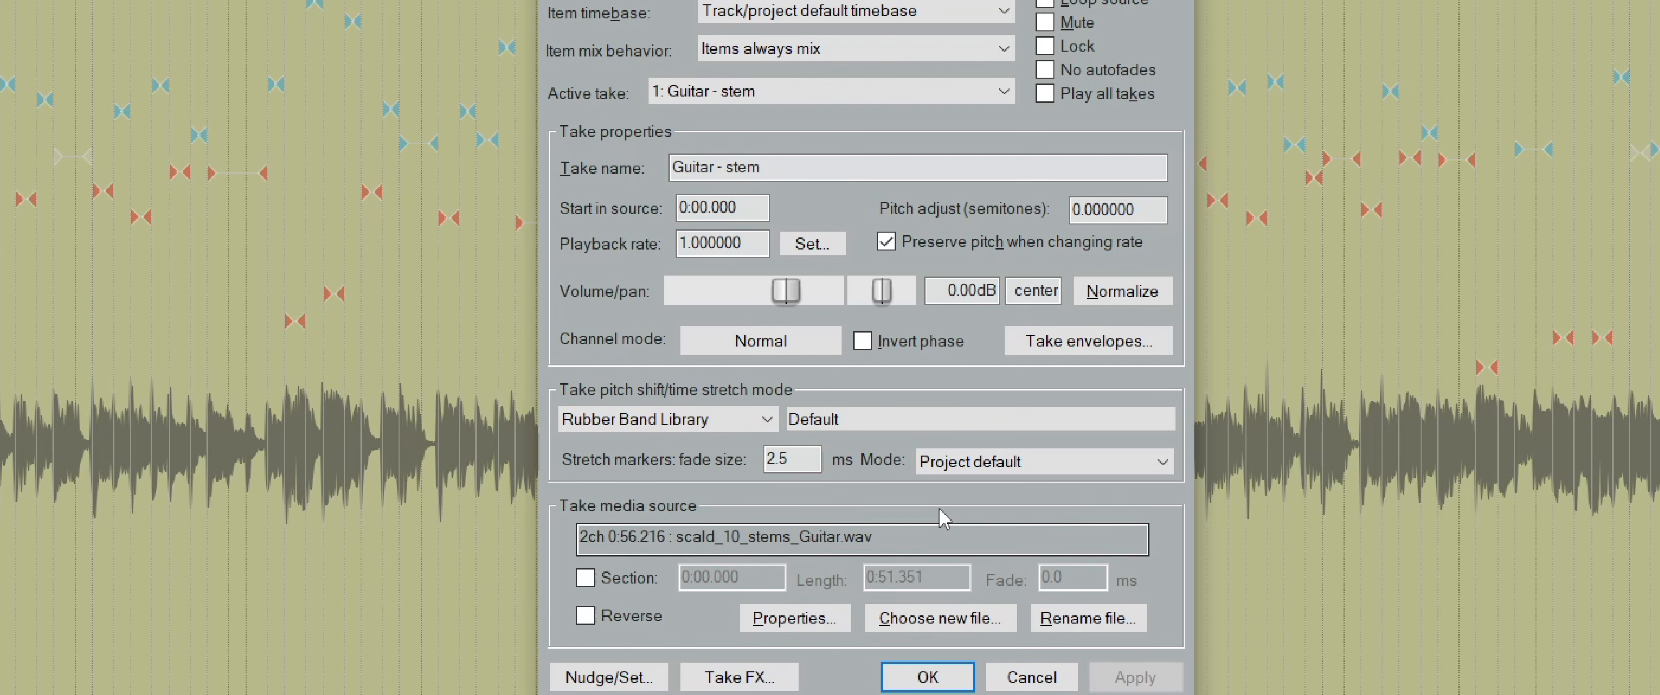
Switch the Guitar - stem take to SoundTouch and look through its quality options, leaving Default settings selected.
click(662, 421)
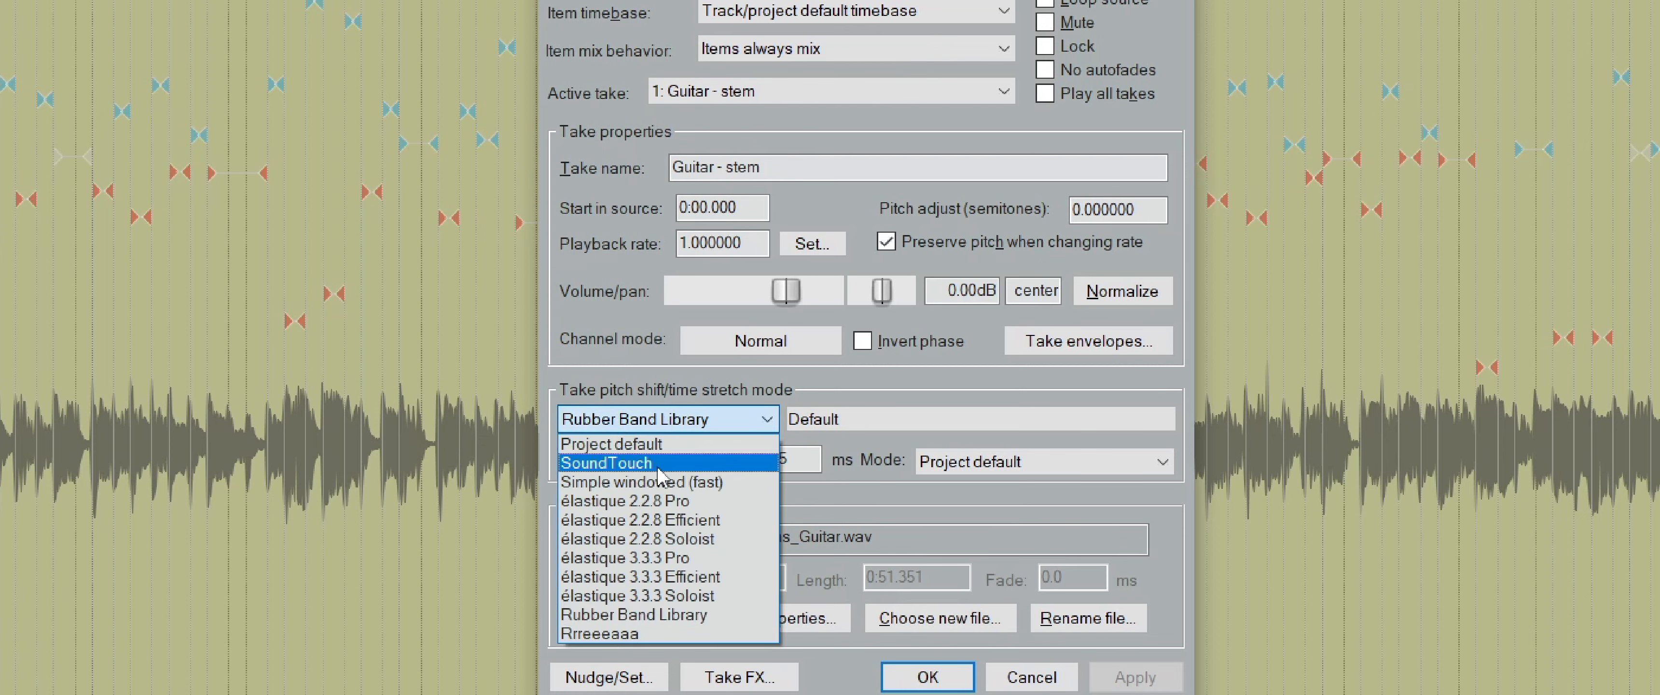
click(663, 463)
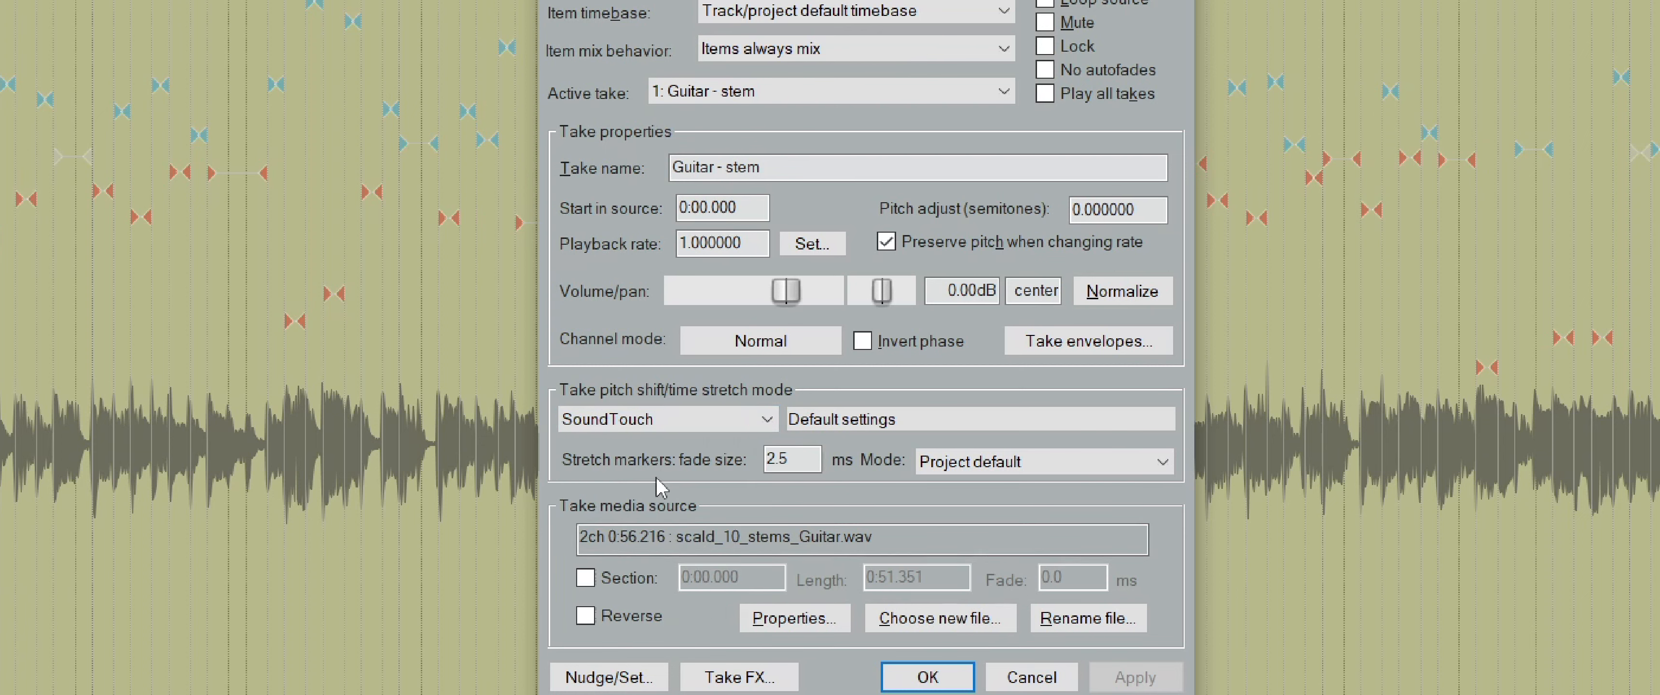
click(886, 419)
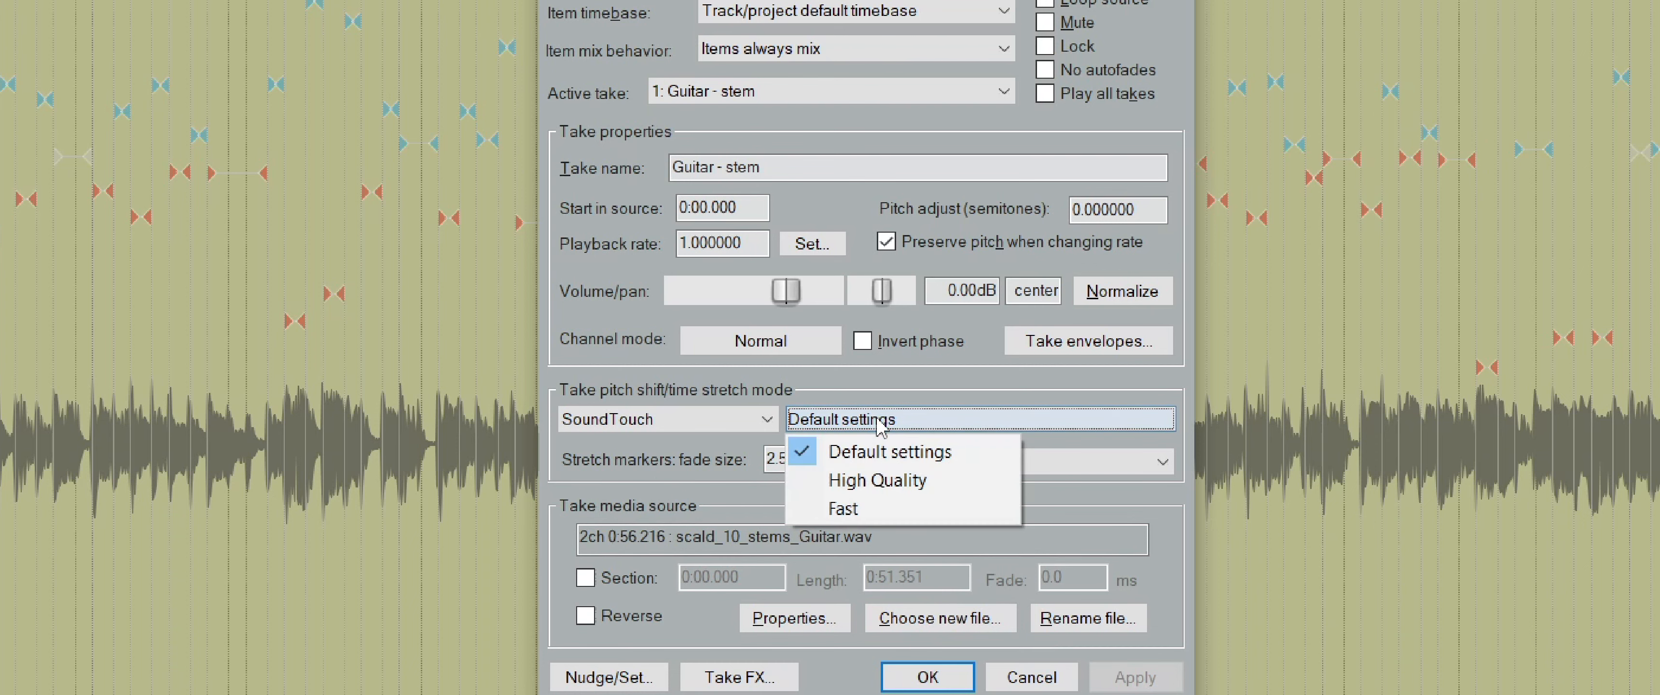
click(888, 390)
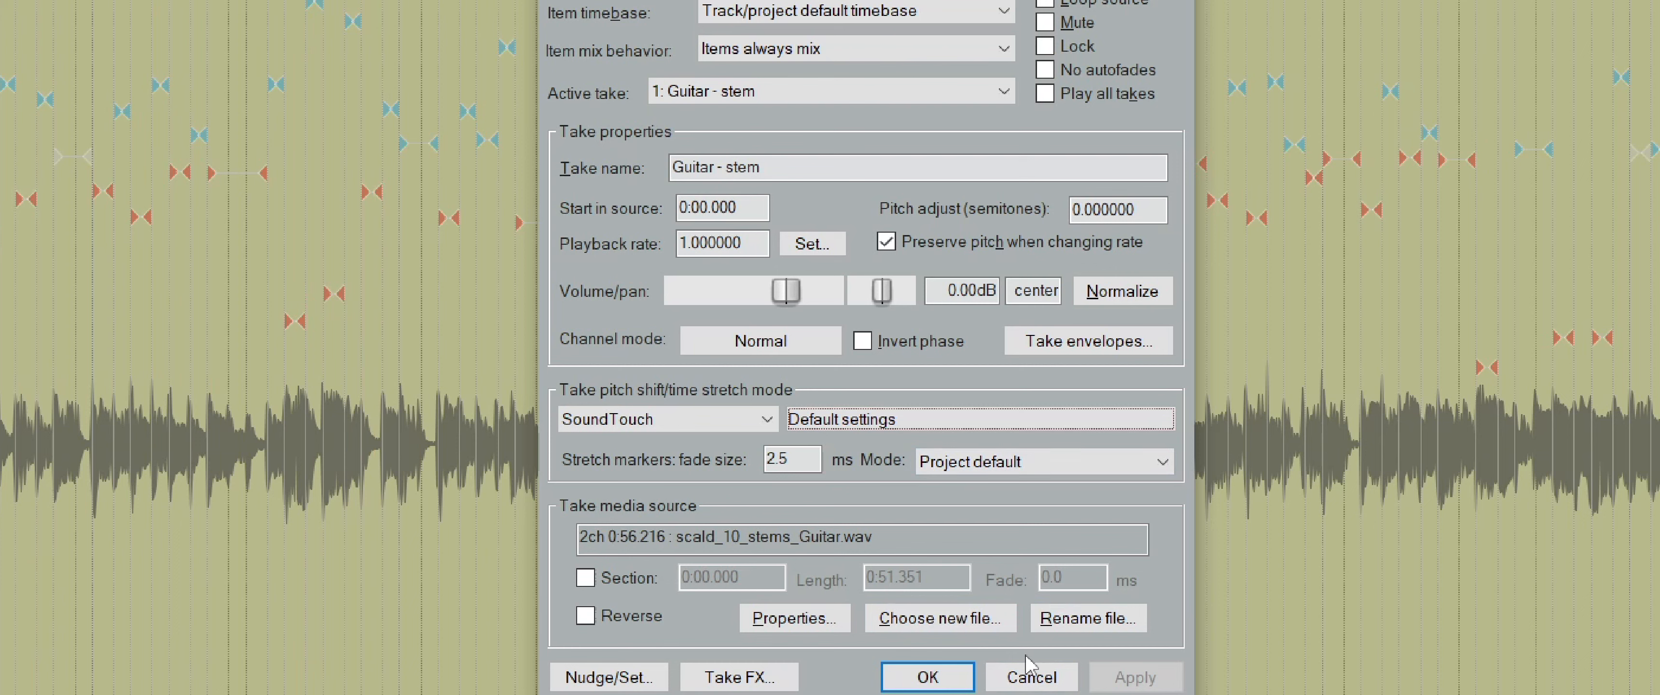
Set the Guitar - stem take's pitch shift/time stretch mode back to Project default and close the item properties.
click(684, 418)
click(673, 445)
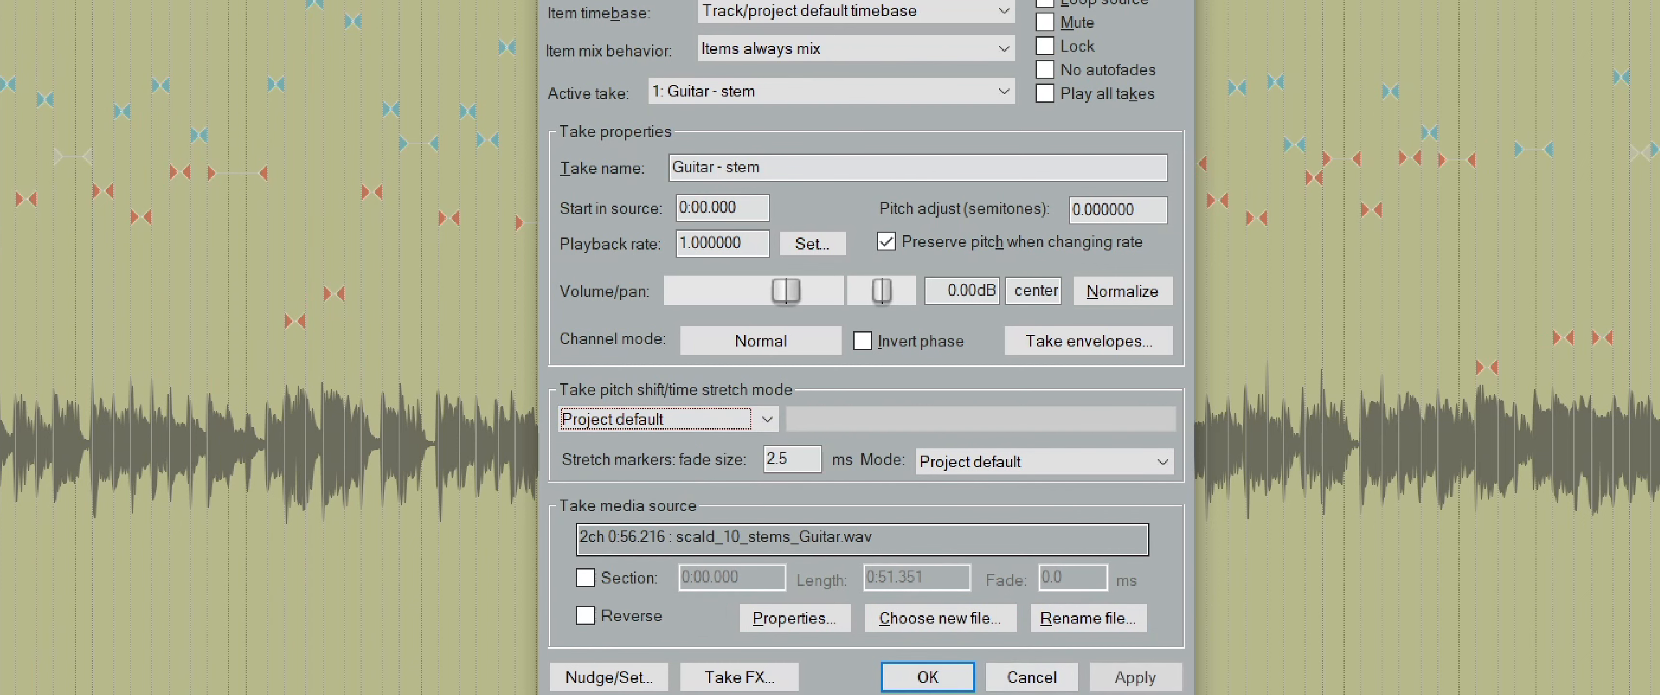
click(1136, 677)
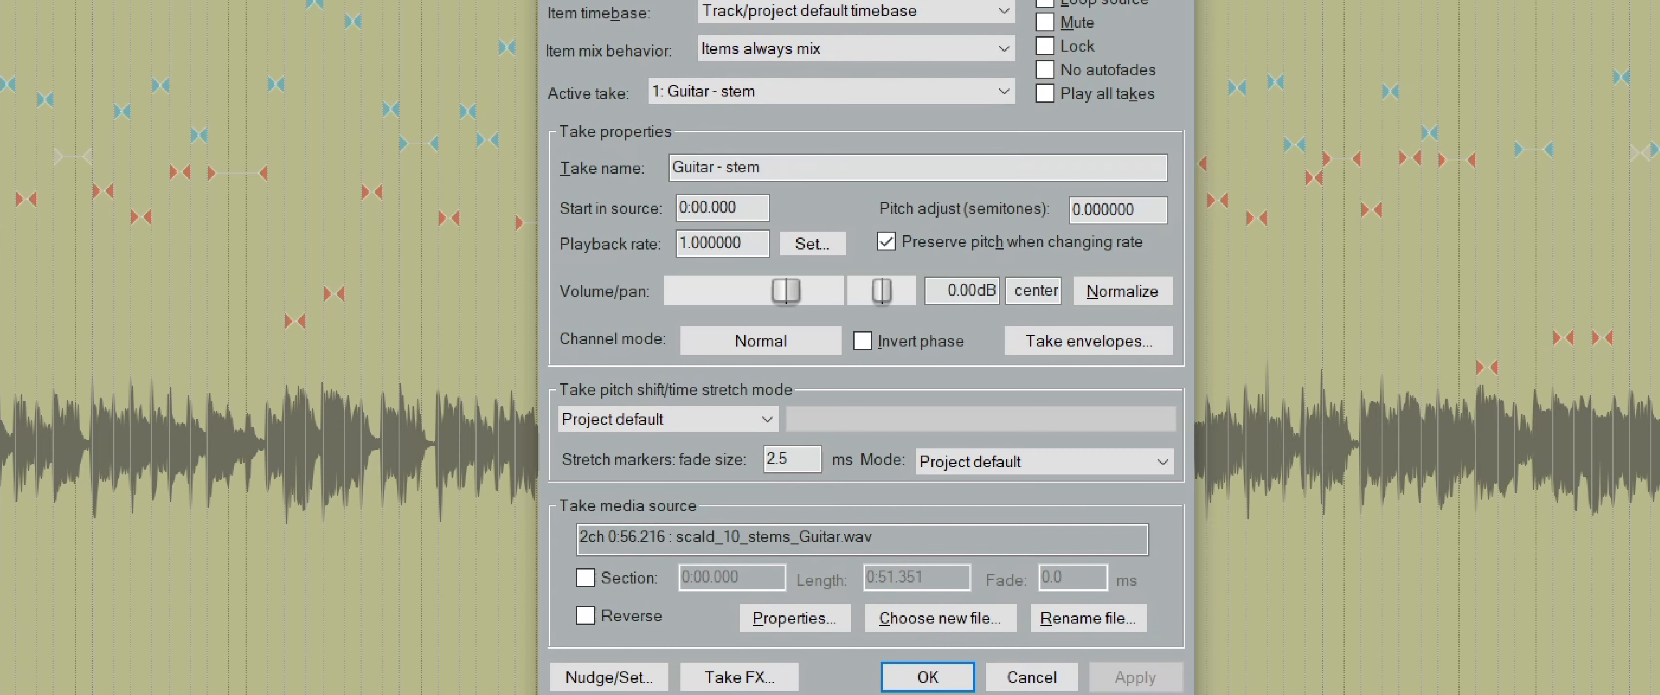
key(Escape)
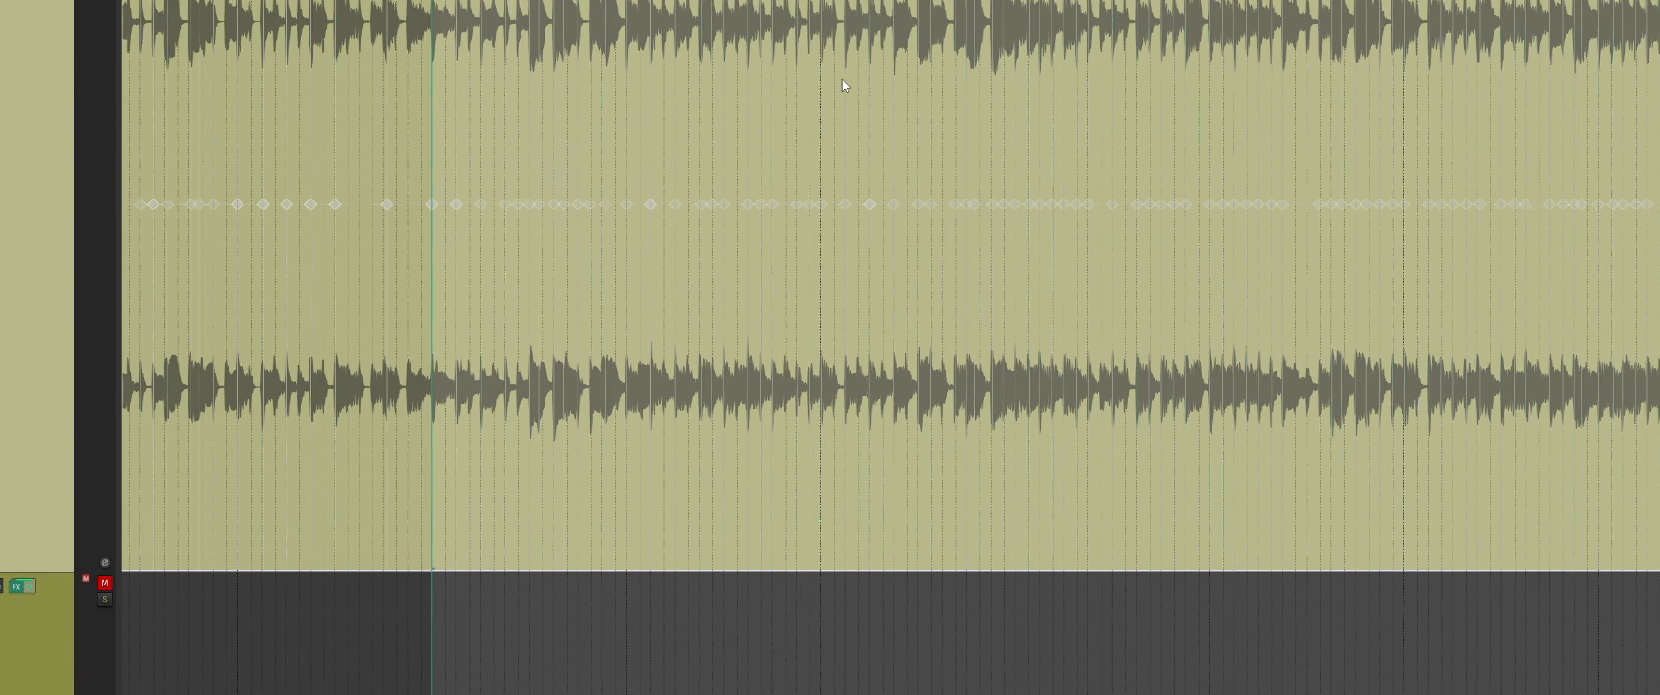
Dynamically split the Guitar - stem item at its transients using Split selected items, and audition the slices.
key(d)
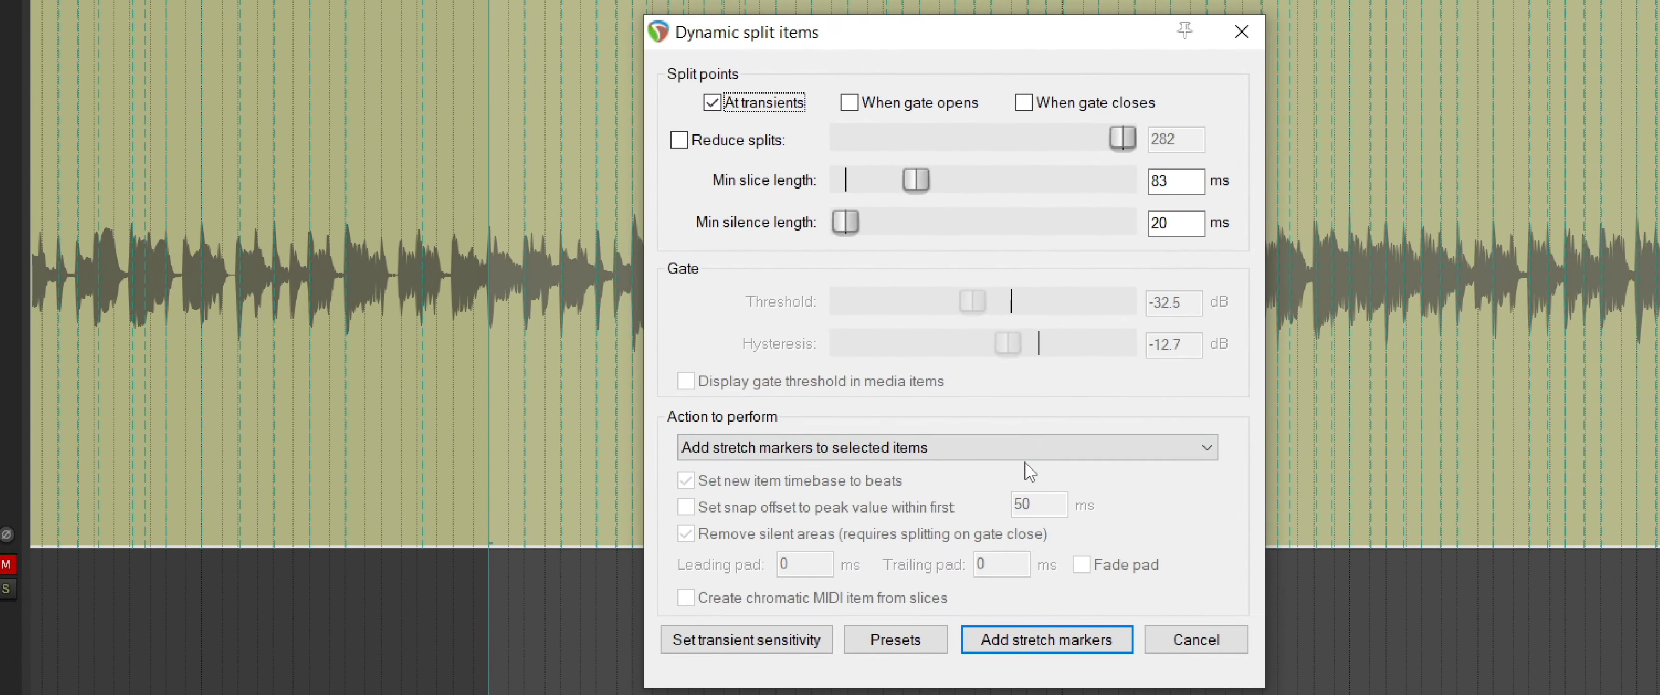
click(1032, 452)
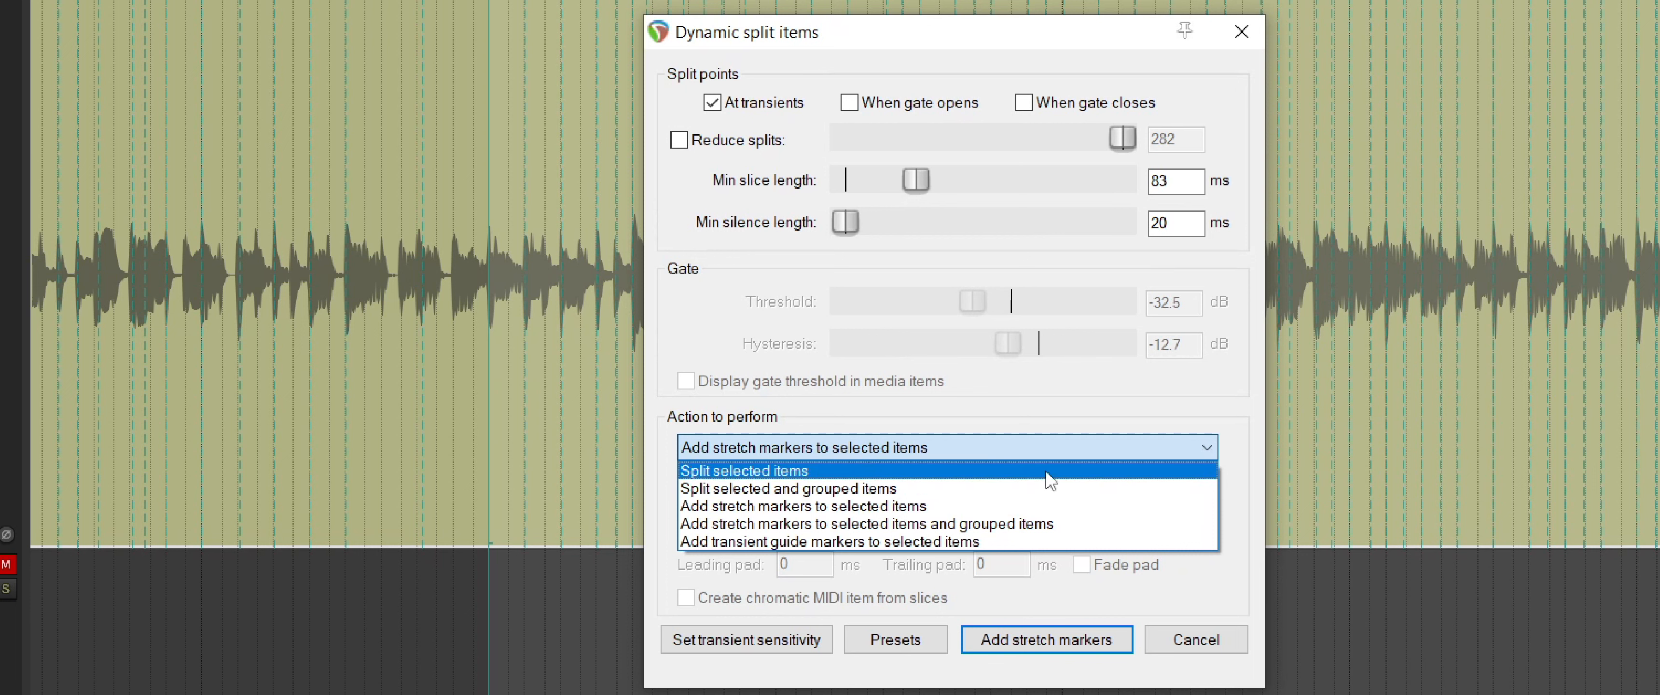
click(1049, 471)
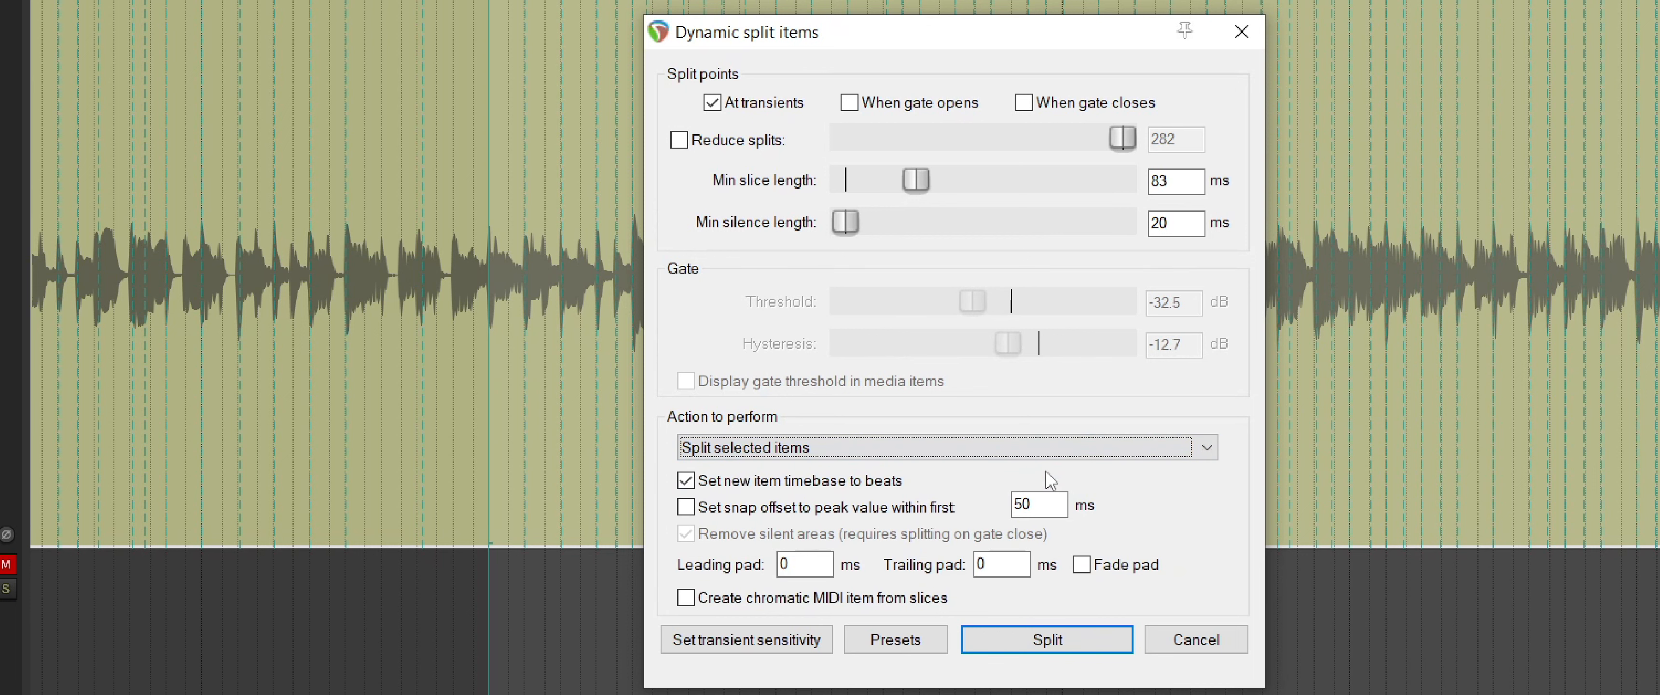
click(1102, 640)
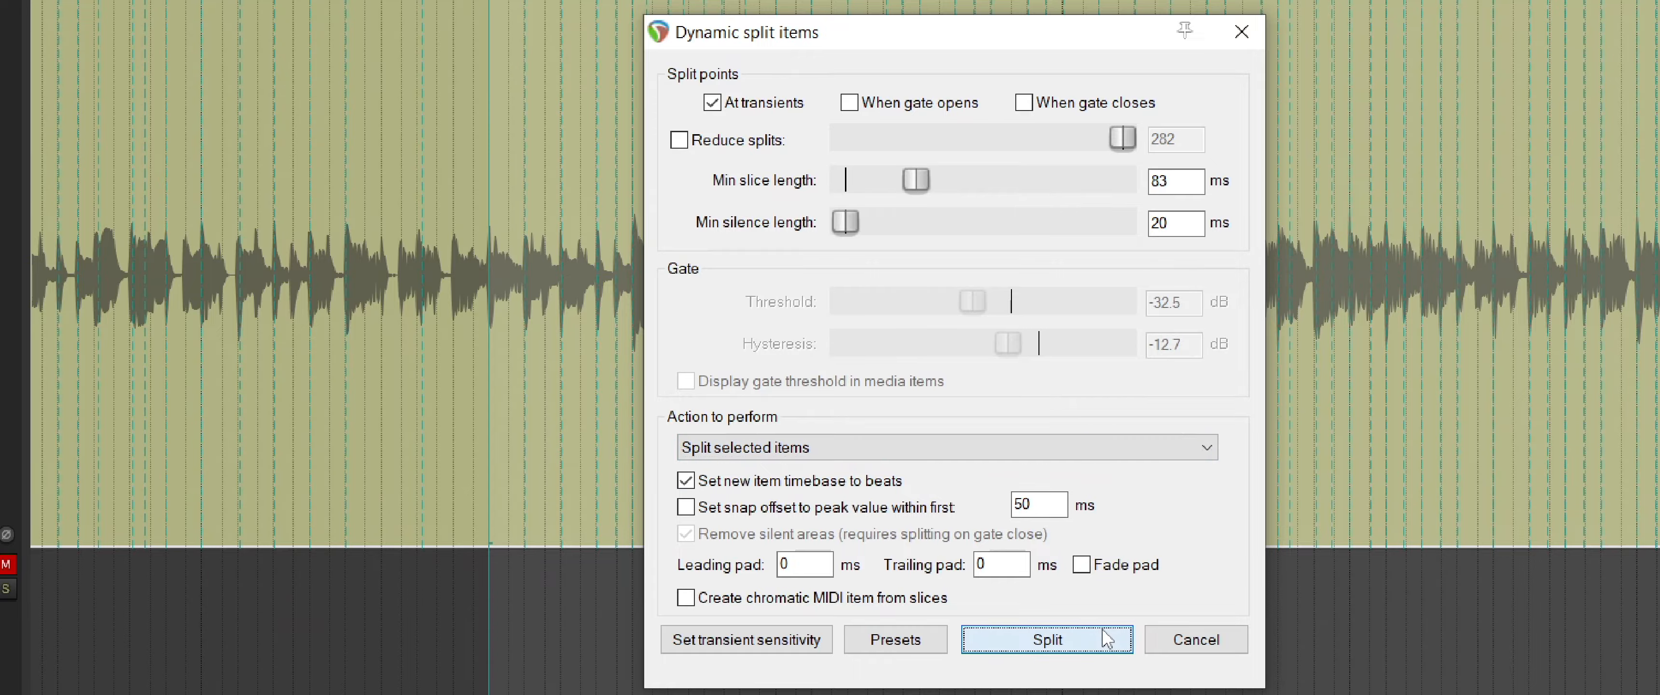
key(space)
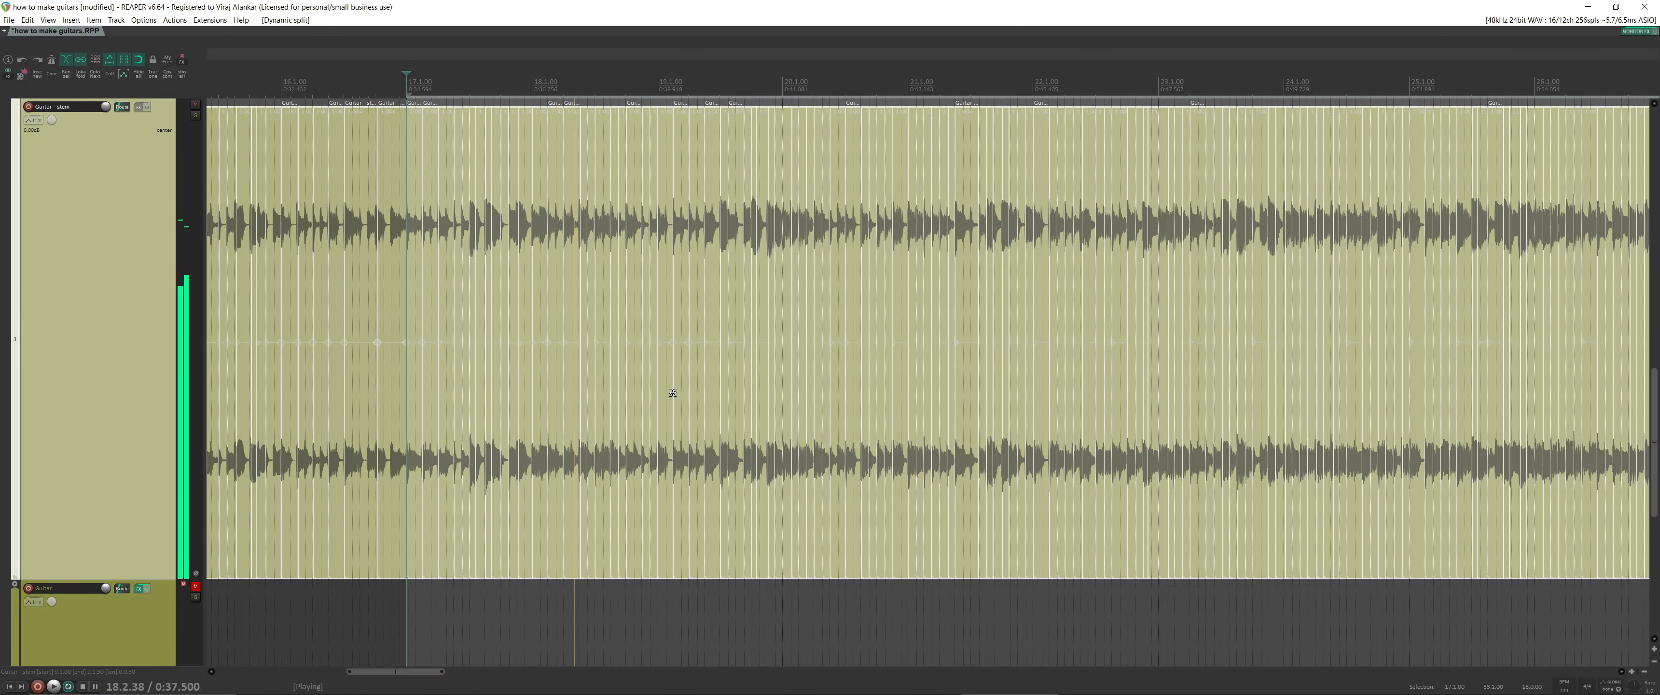
key(space)
Quantize the split guitar items' positions to 1/16 notes, stretching the items to fit, and audition the result.
key(shift+slash)
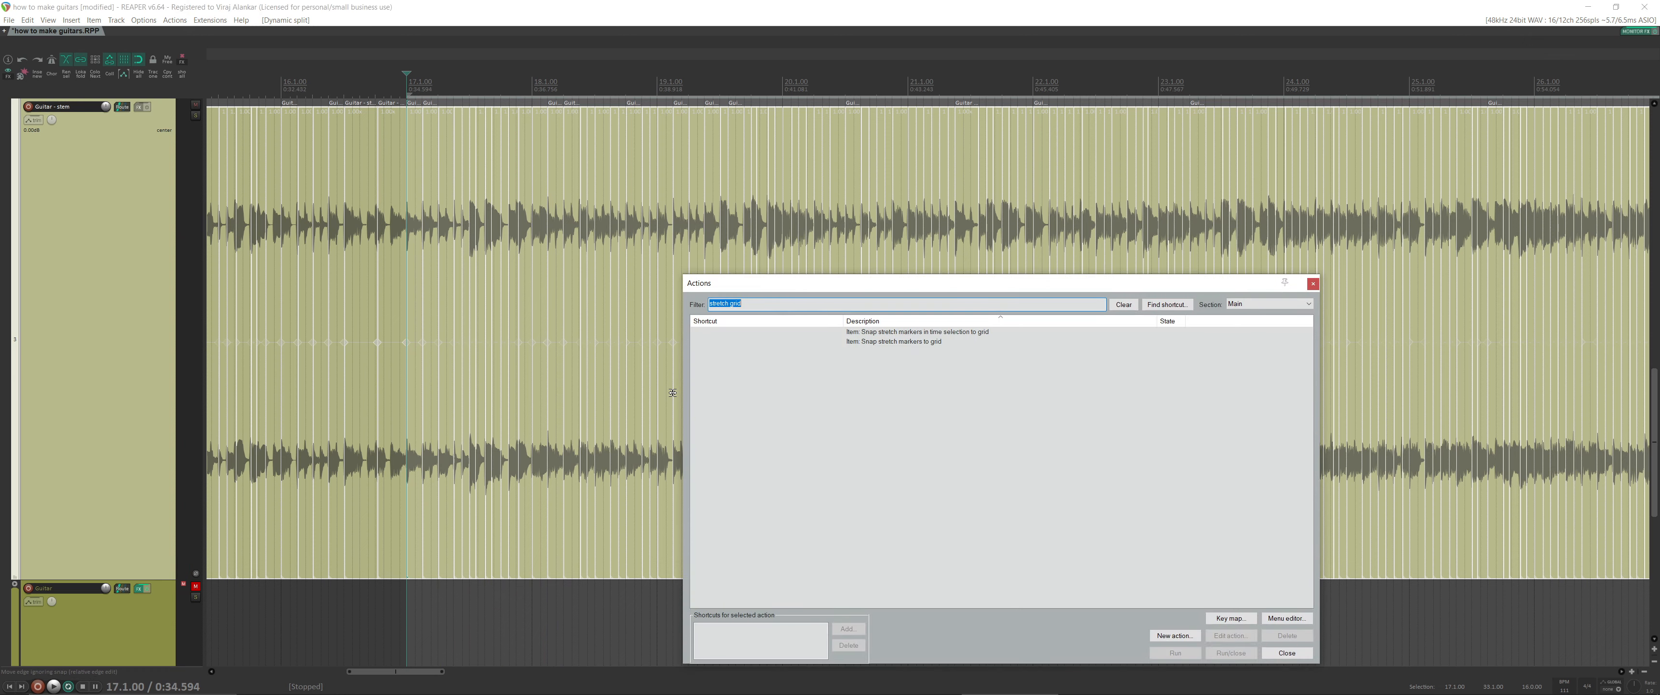
text(quanti)
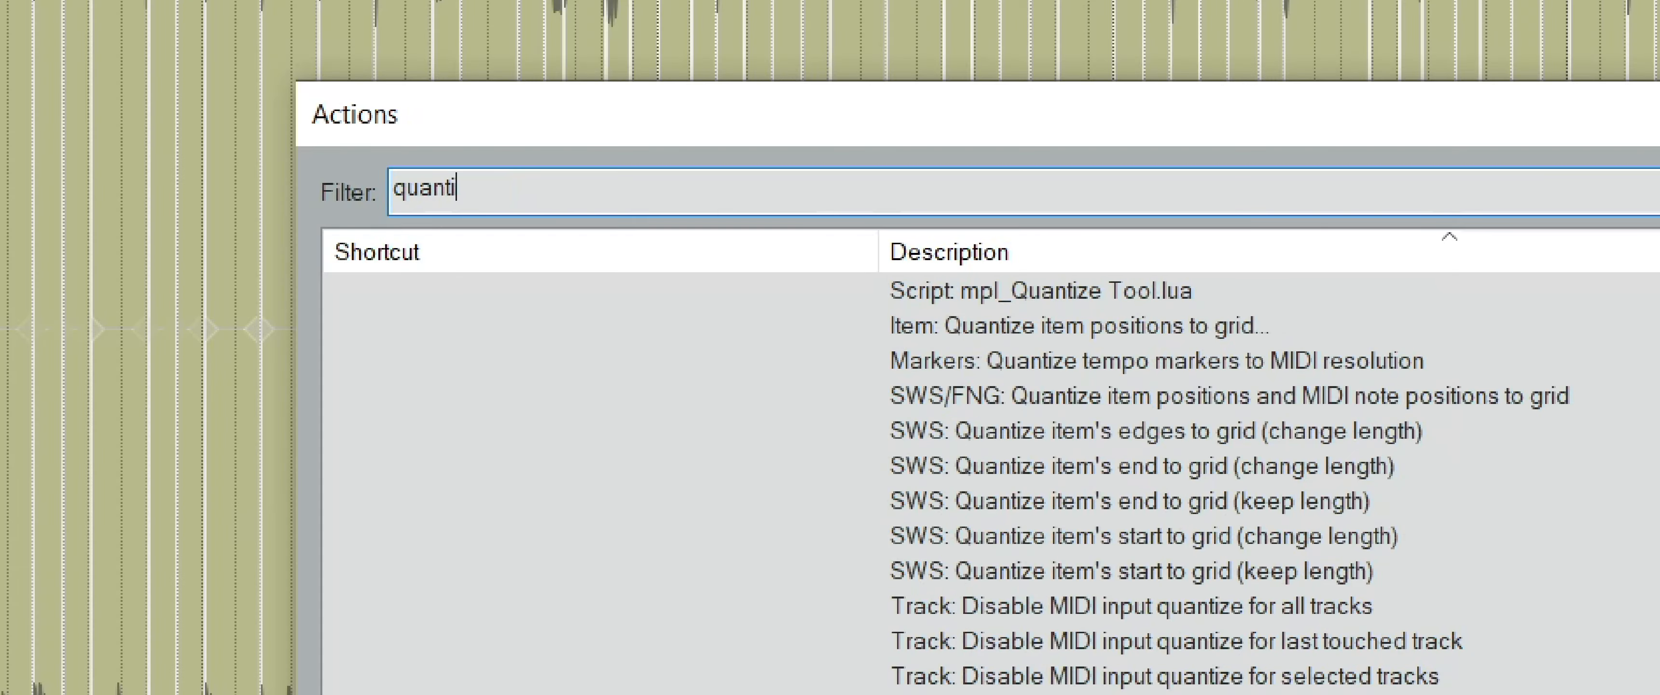
double_click(1224, 326)
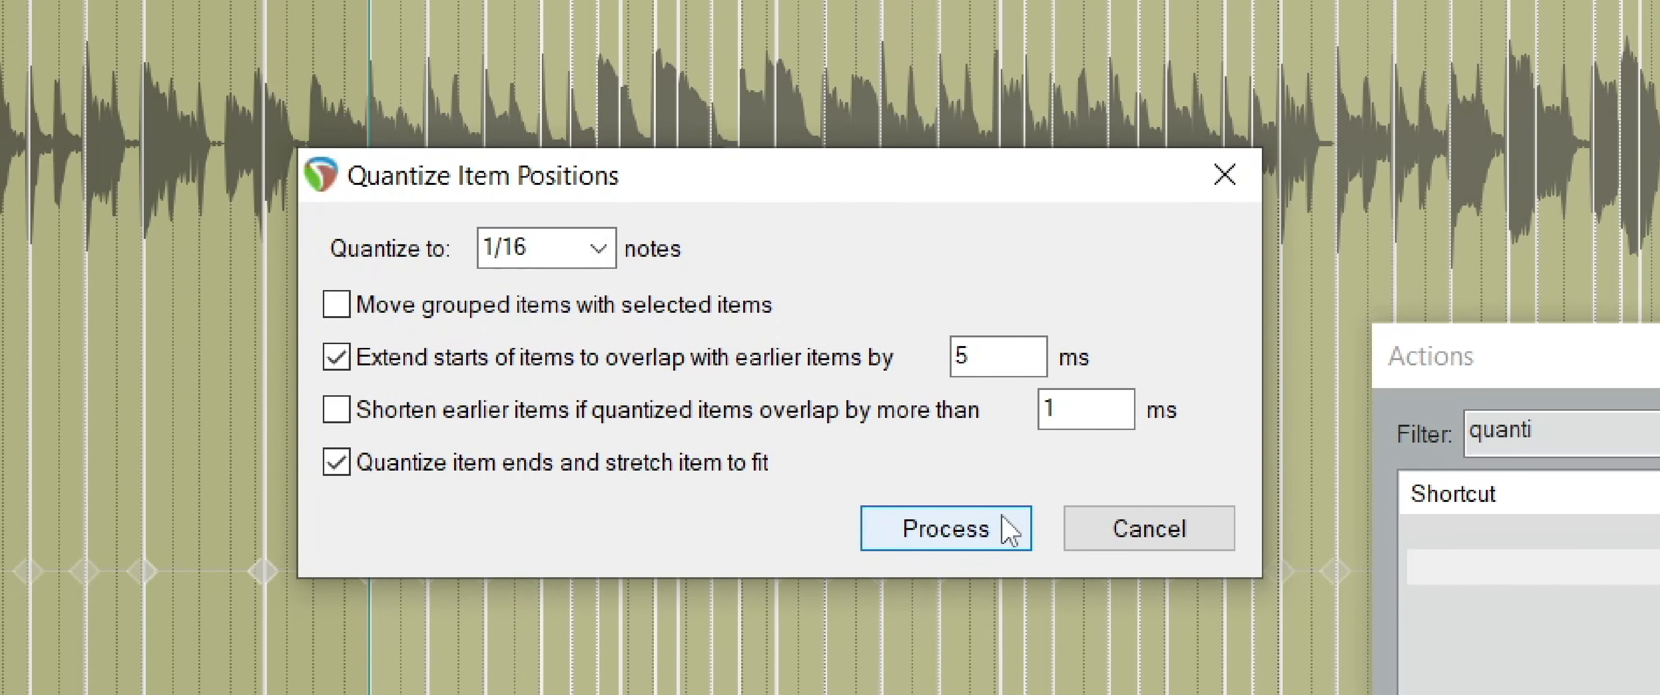
click(973, 522)
key(space)
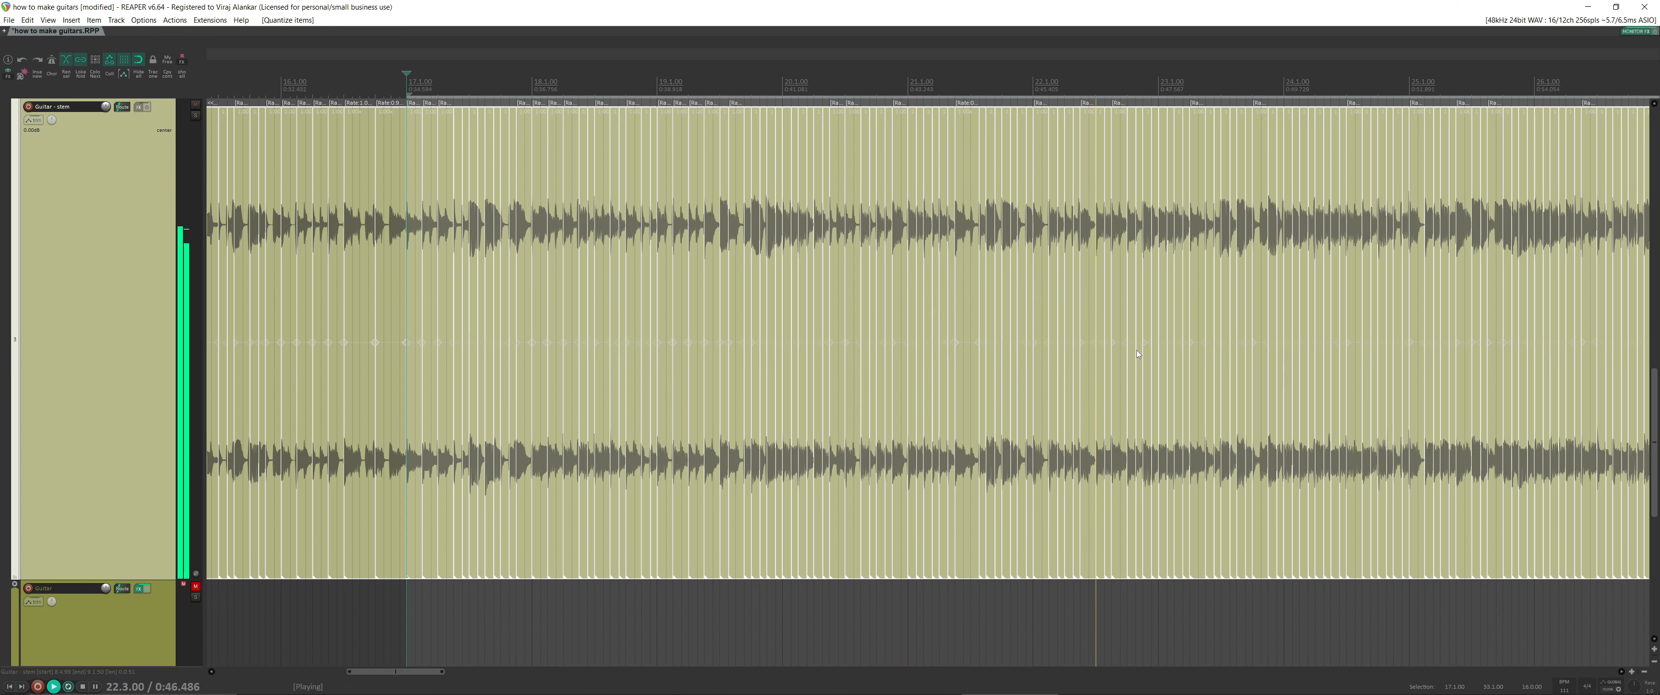
scroll(1136, 350, right, 2)
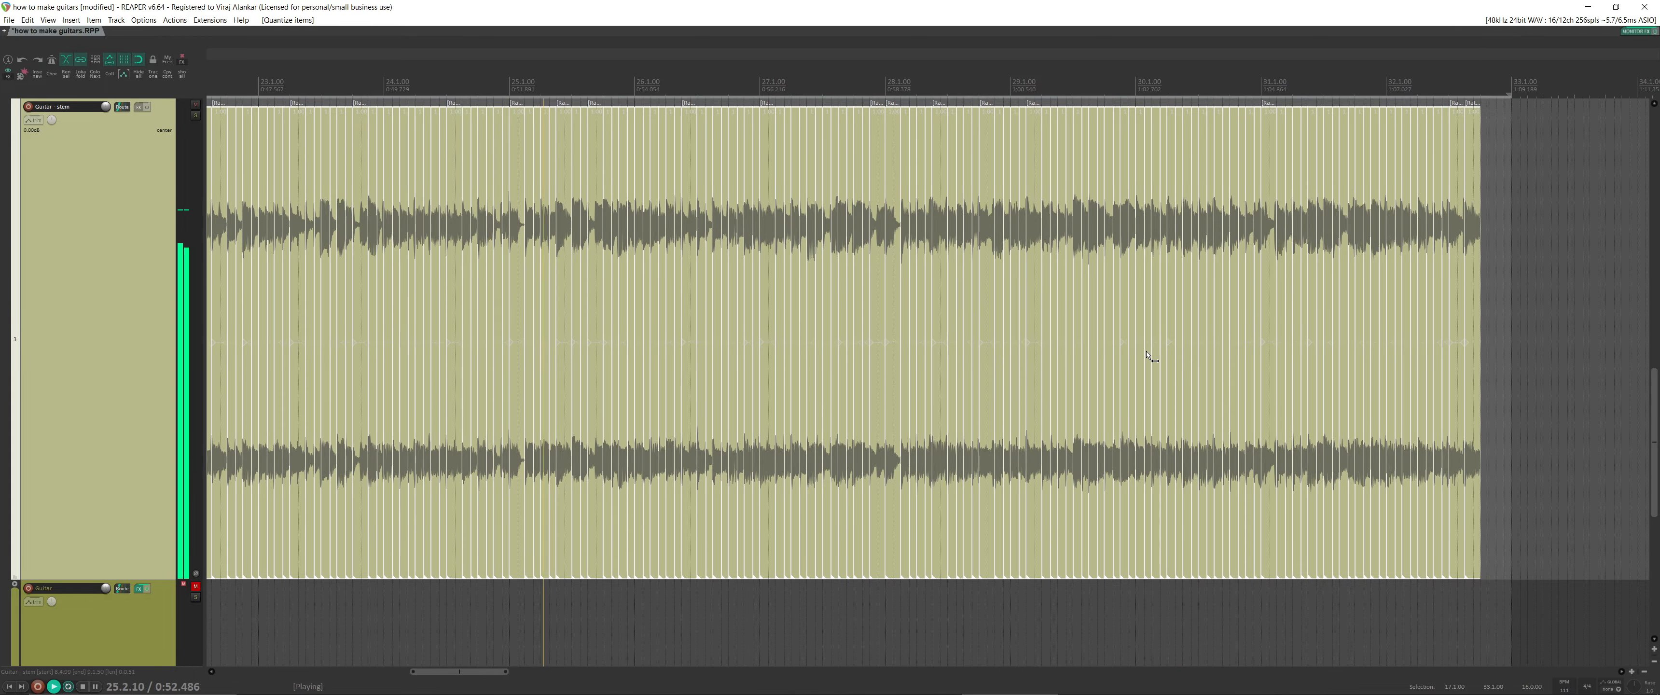
scroll(1148, 357, left, 3)
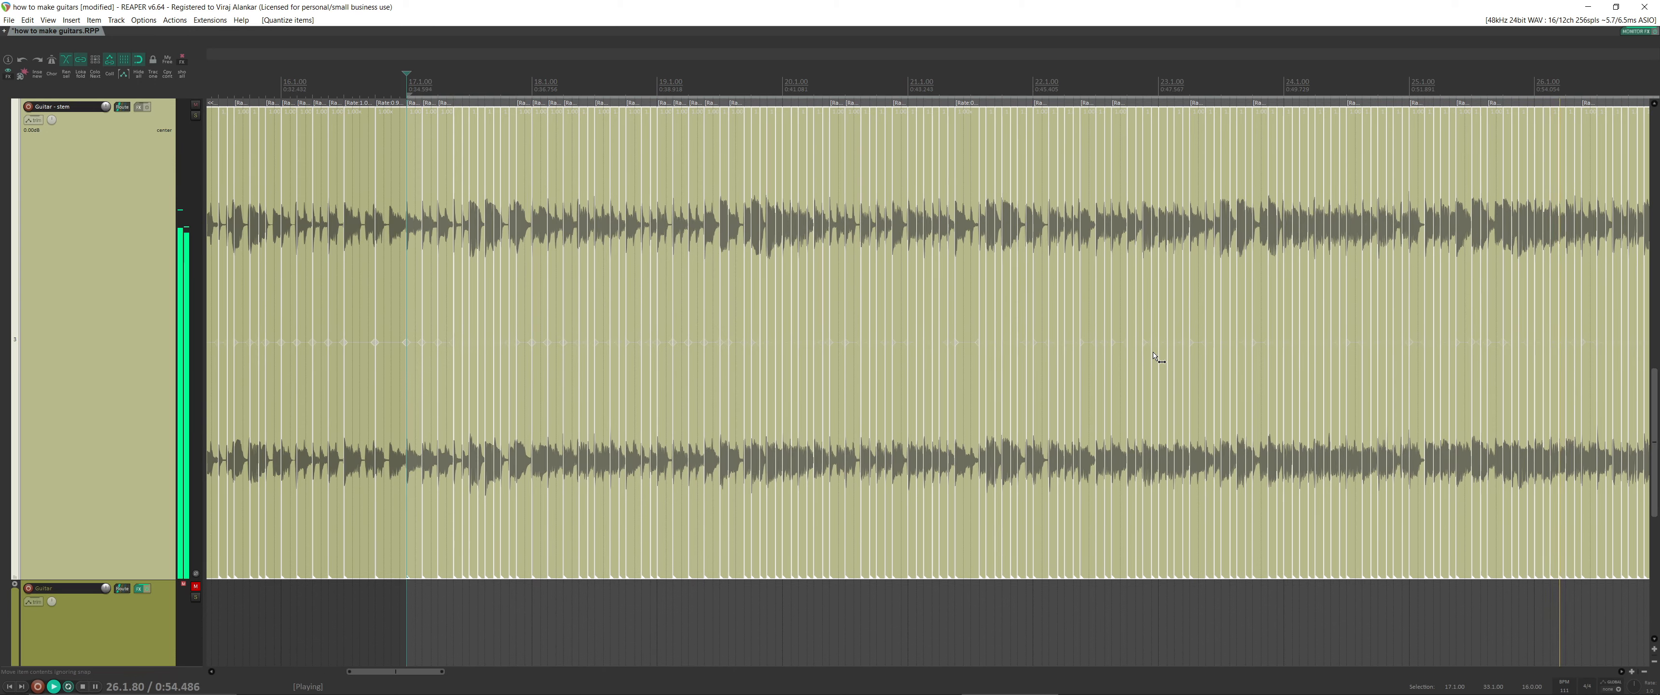
scroll(1153, 352, right, 2)
scroll(1153, 352, left, 1)
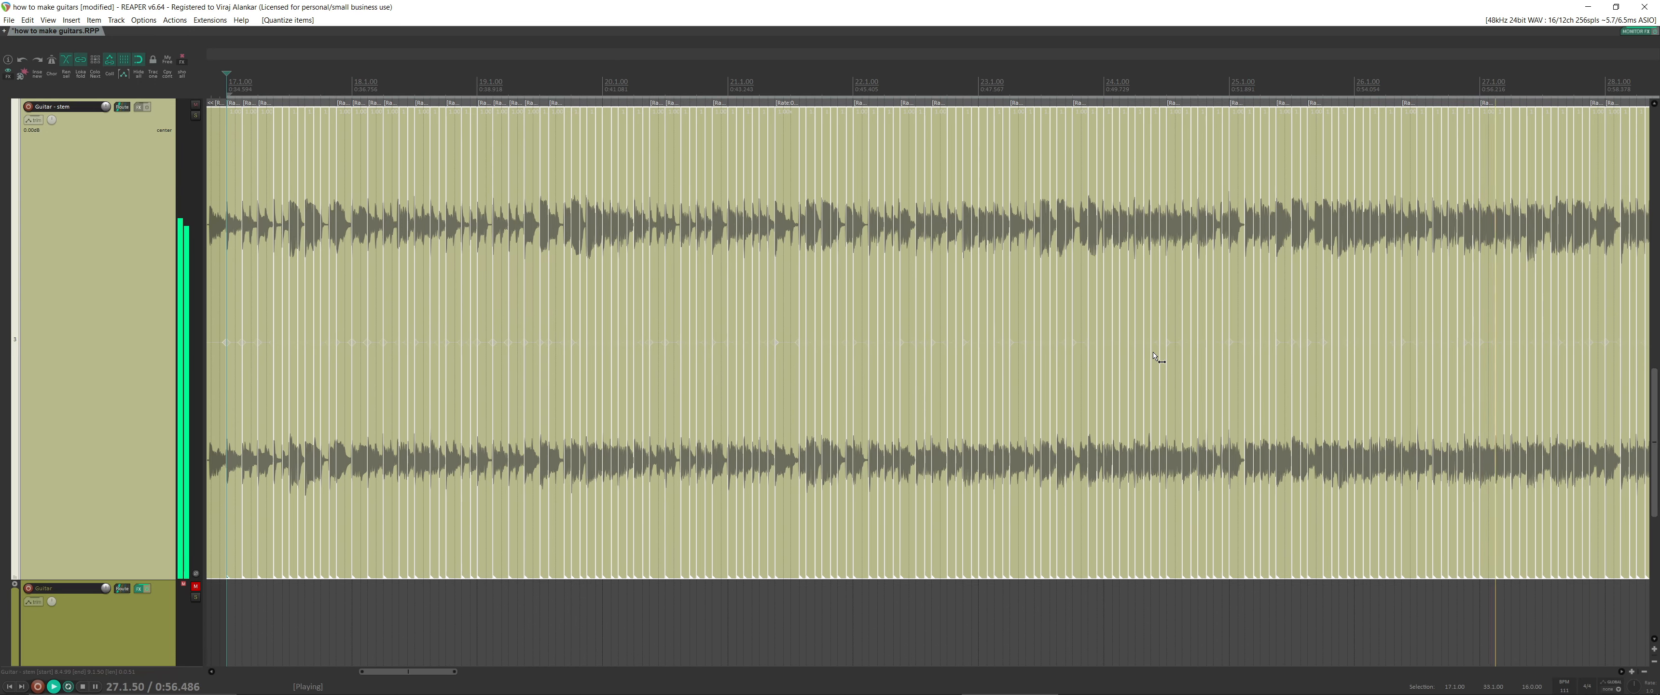
key(space)
Undo the item quantize and the dynamic split, and check the Guitar - stem item's properties.
key(ctrl+z)
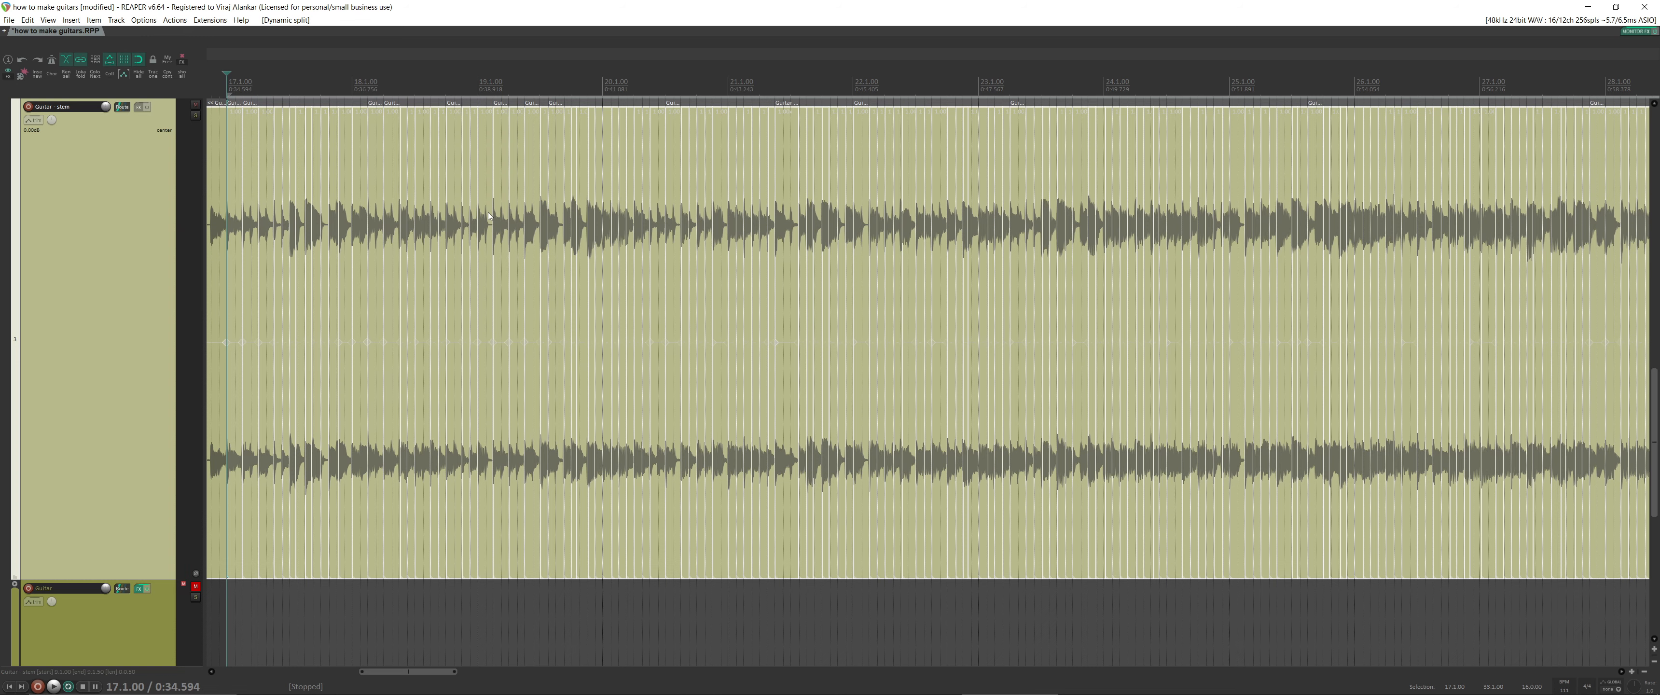
key(ctrl+z)
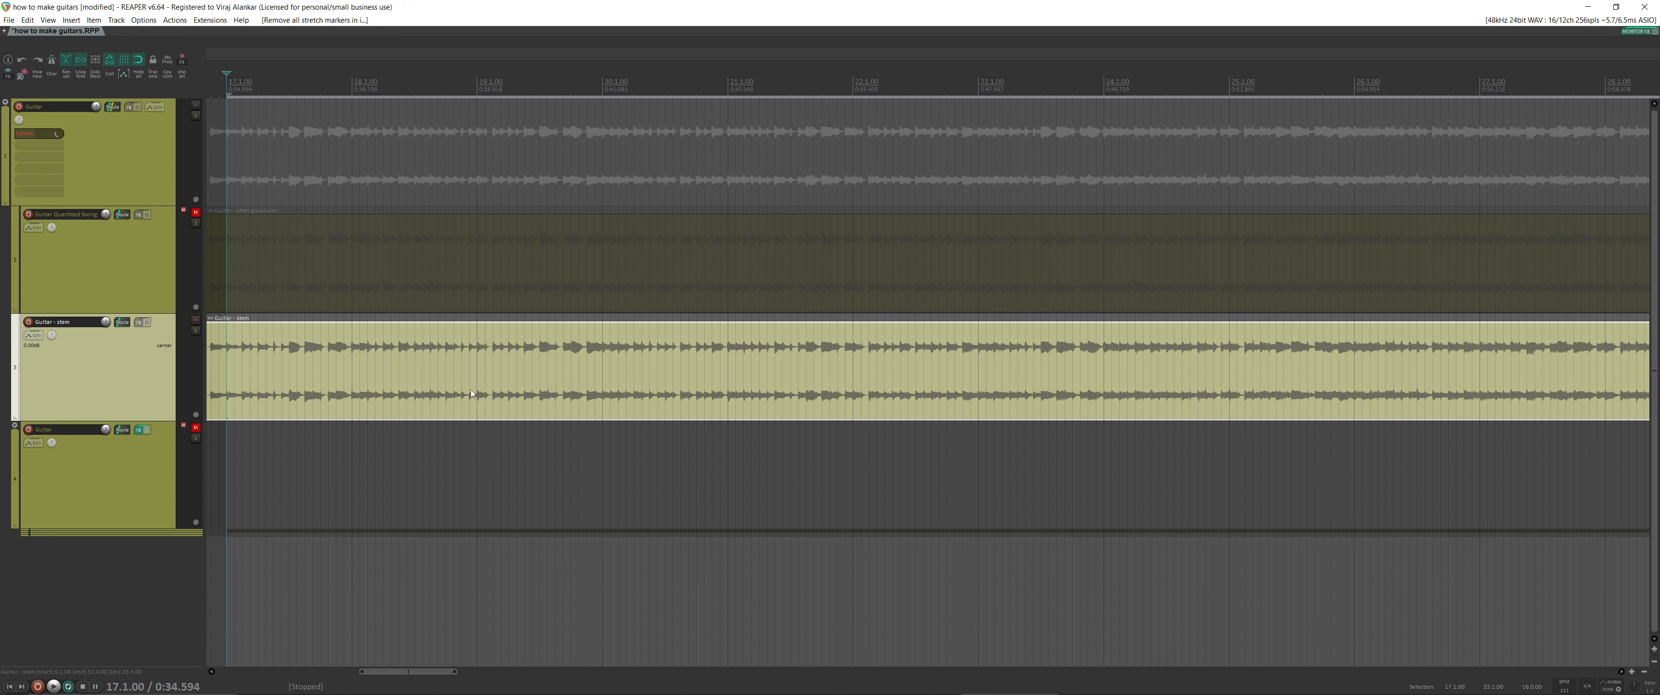
double_click(471, 390)
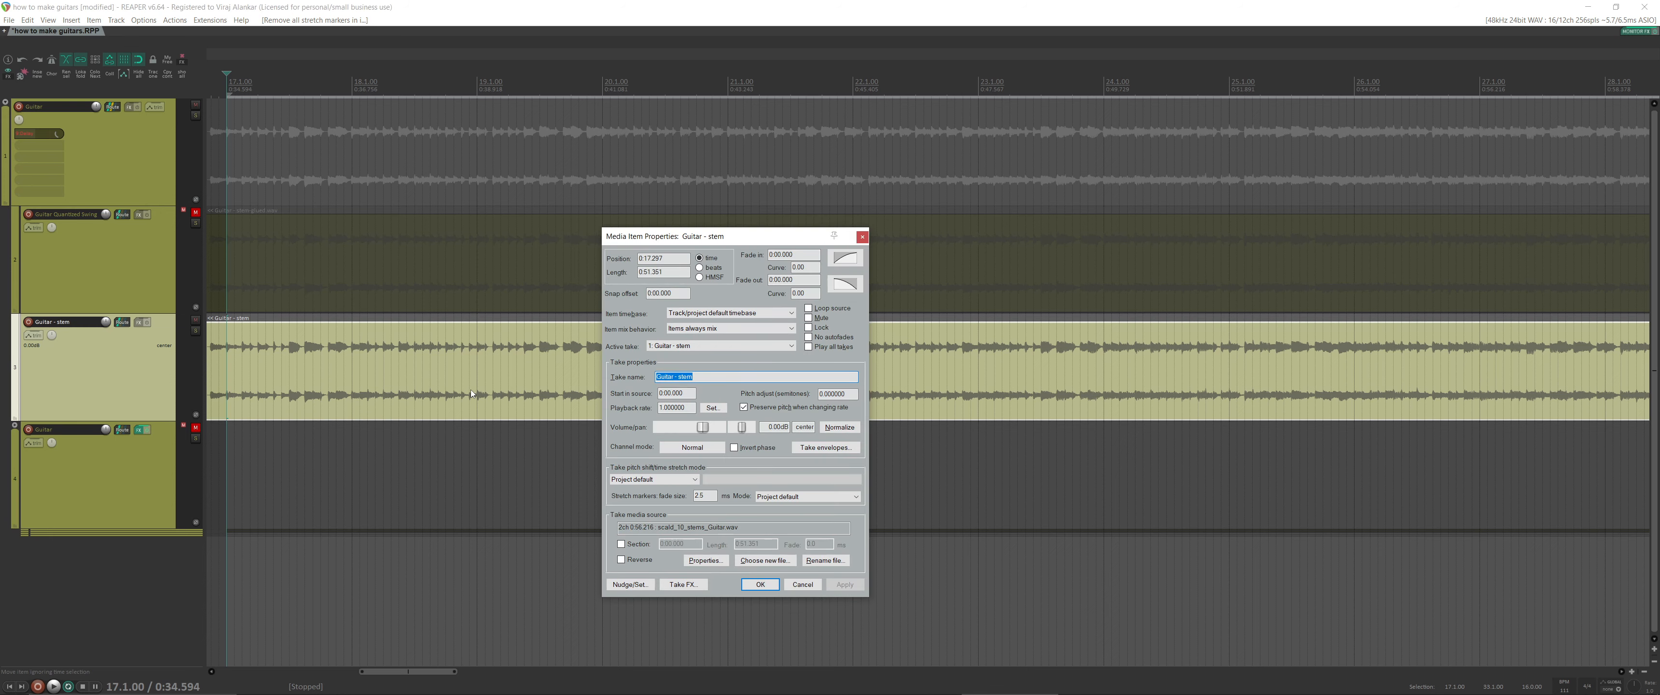
key(Escape)
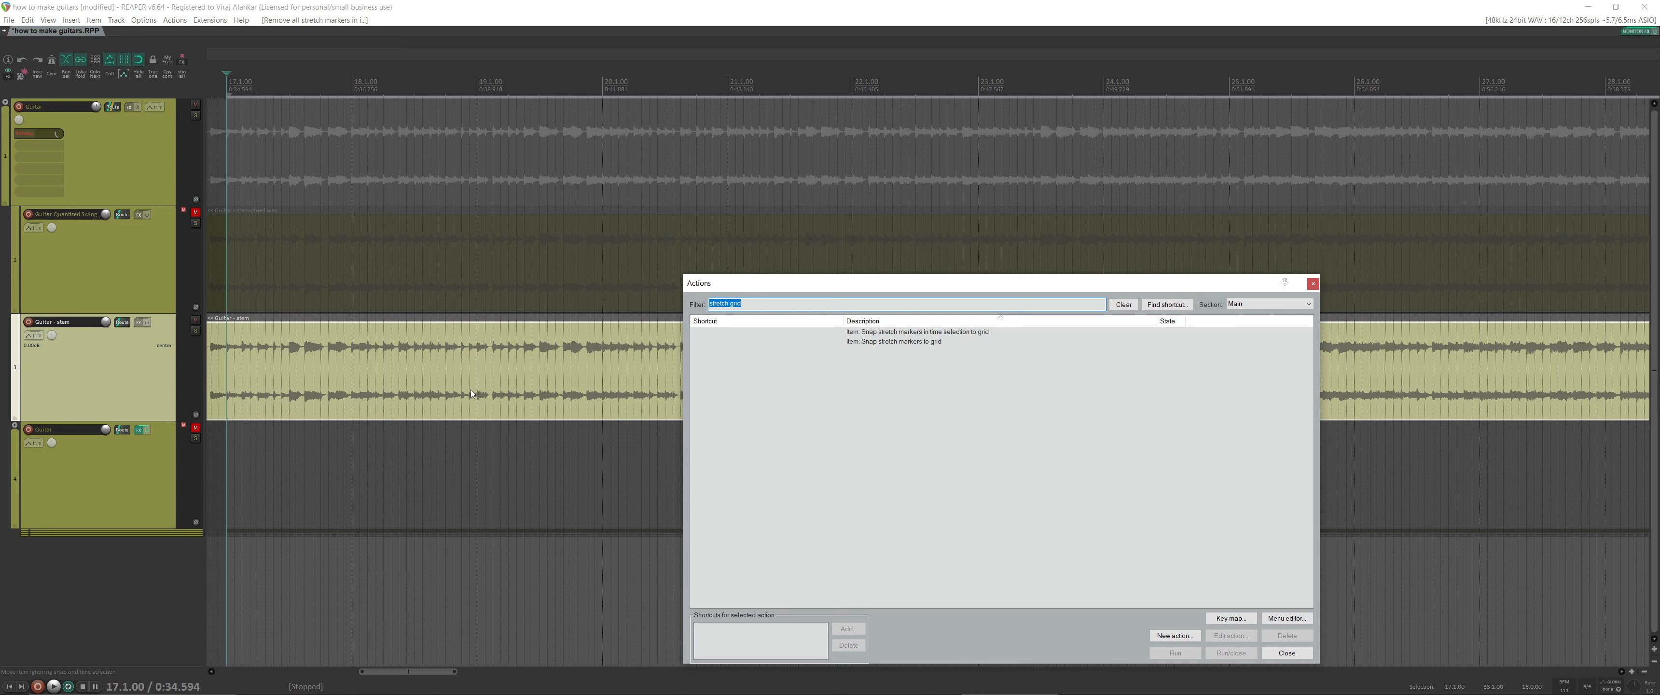
Split the Guitar - stem item at the timeline grid and audition the slices.
text(split grid)
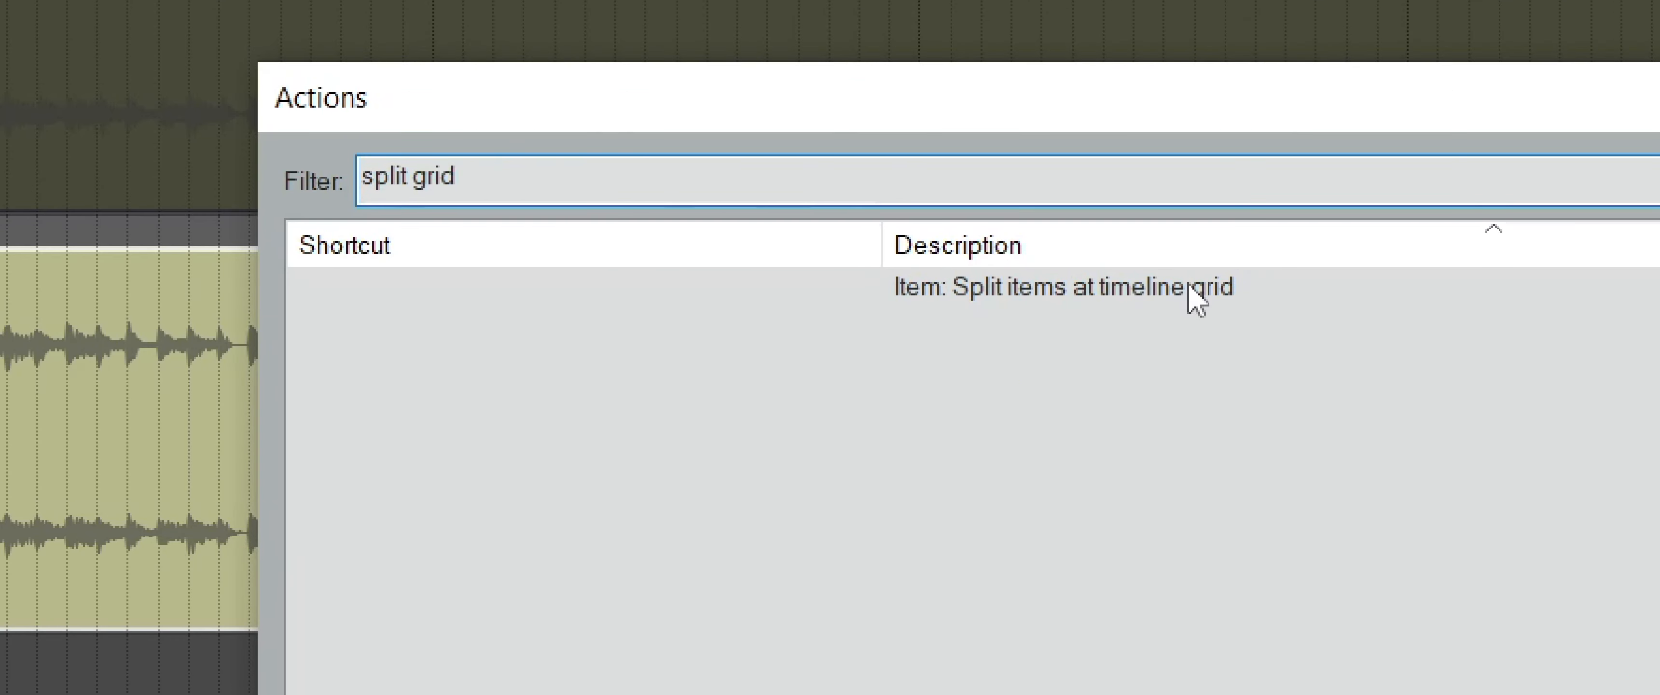
double_click(1196, 300)
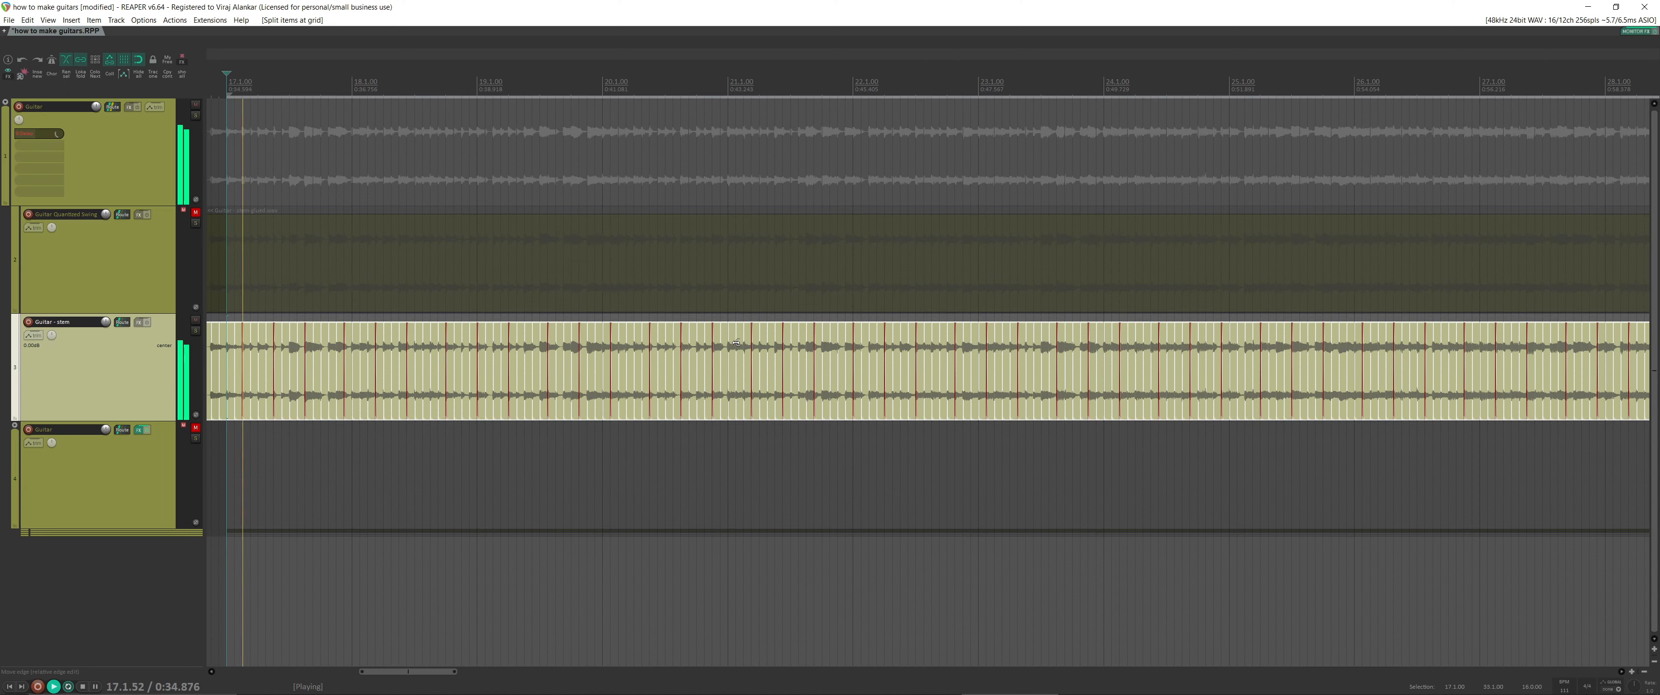
scroll(296, 346, up, 3)
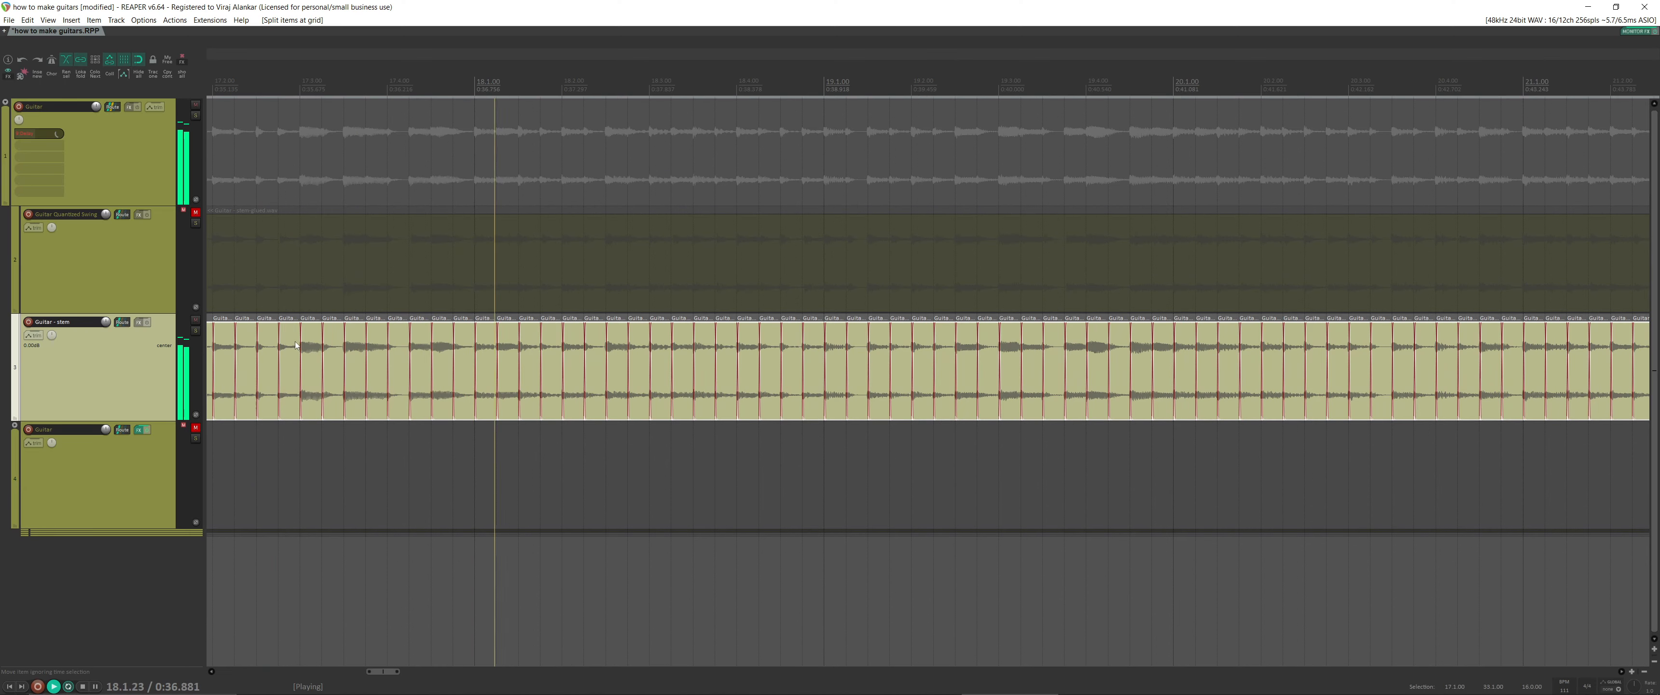
scroll(297, 346, down, 4)
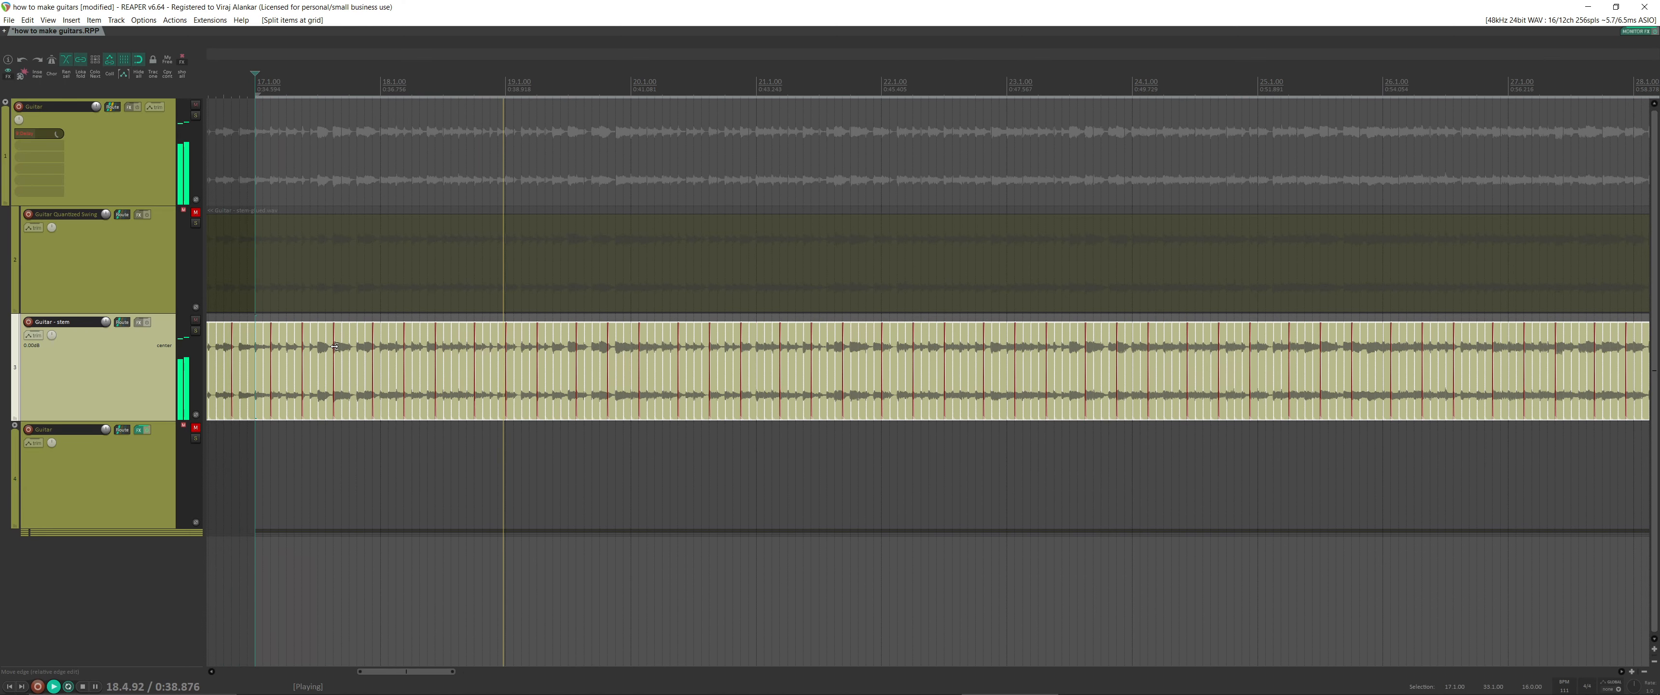
key(space)
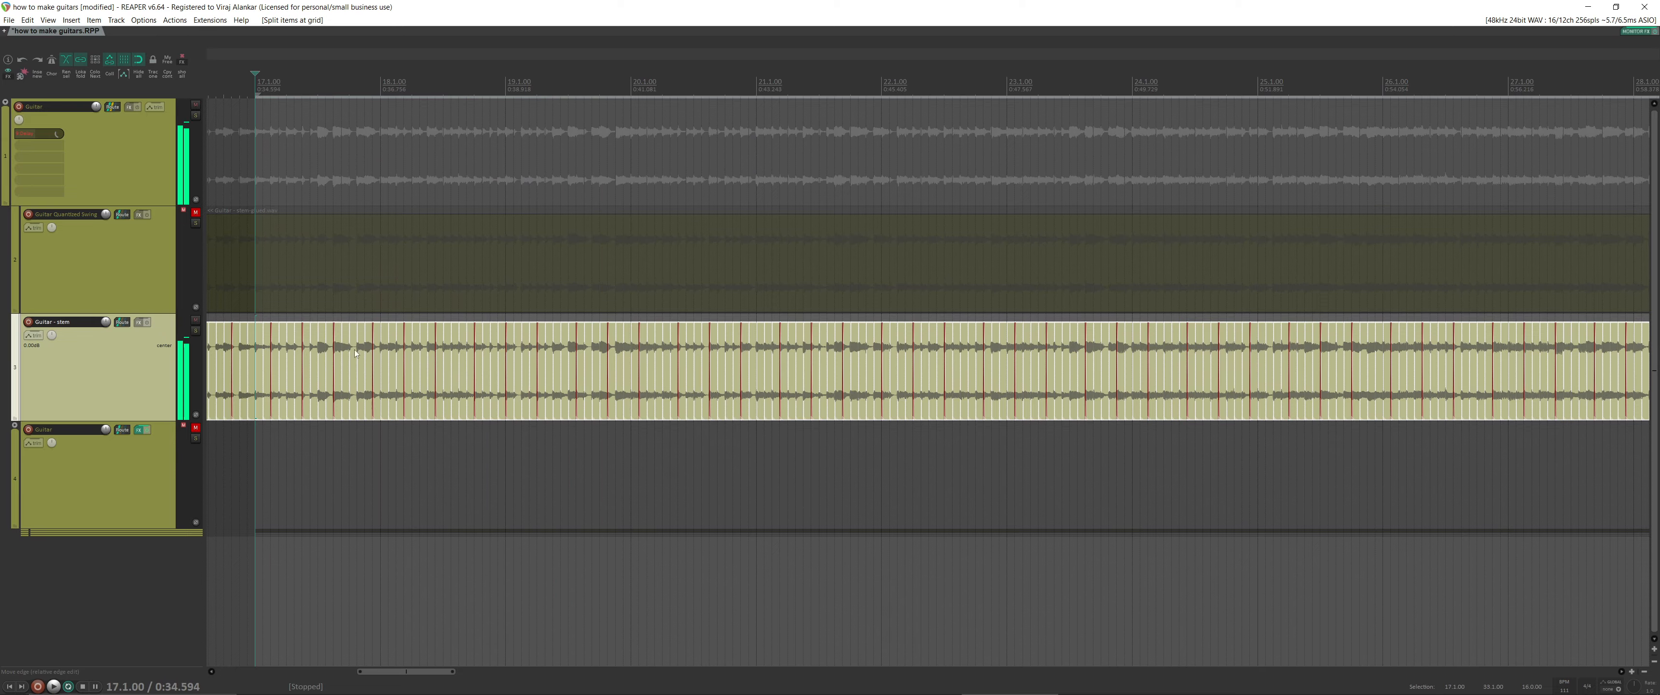
Check the swing grid settings and quantize the grid-split guitar items' positions to 1/16 notes, with a 5 ms start overlap and item ends stretched to fit.
right_click(125, 62)
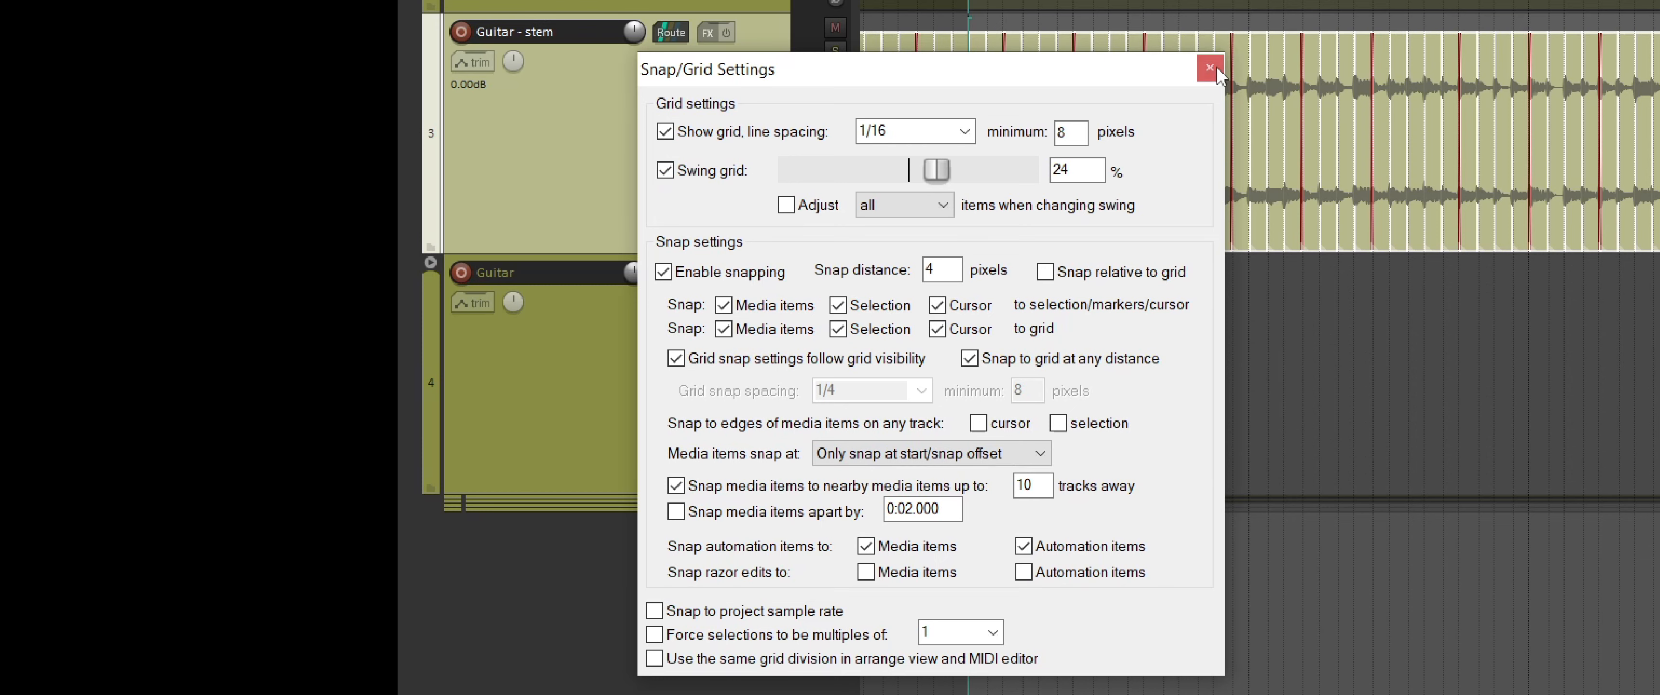
click(1211, 67)
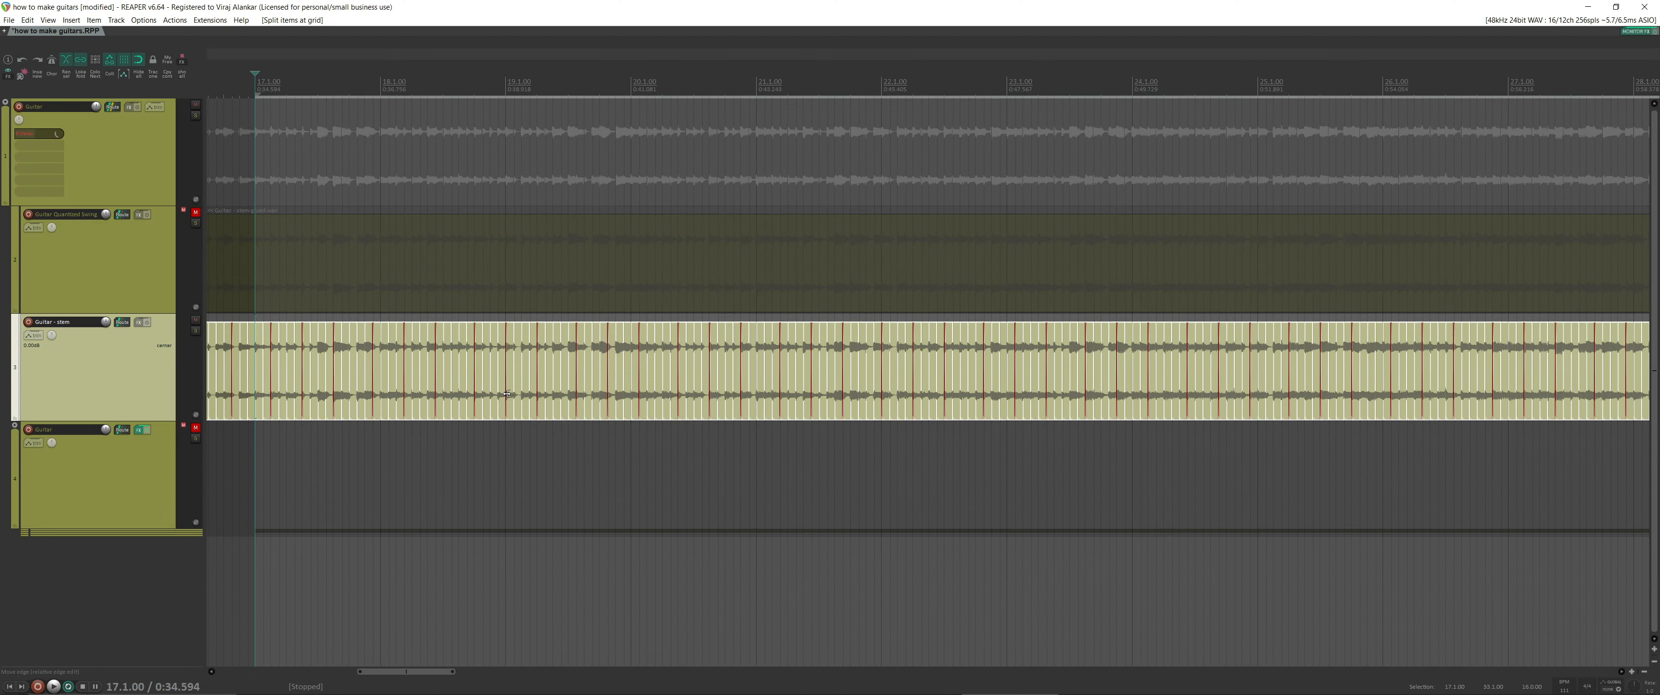
key(shift+slash)
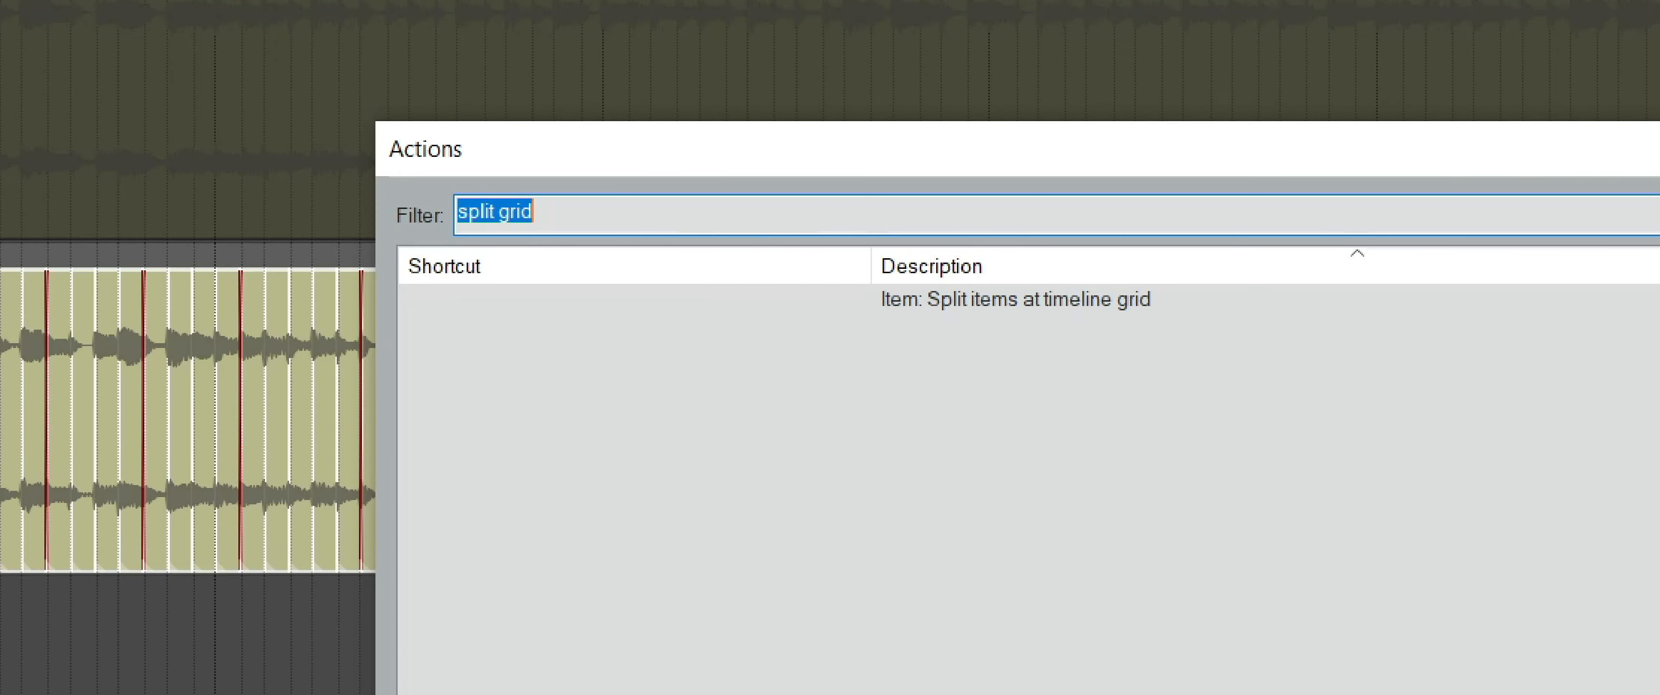
text(quant)
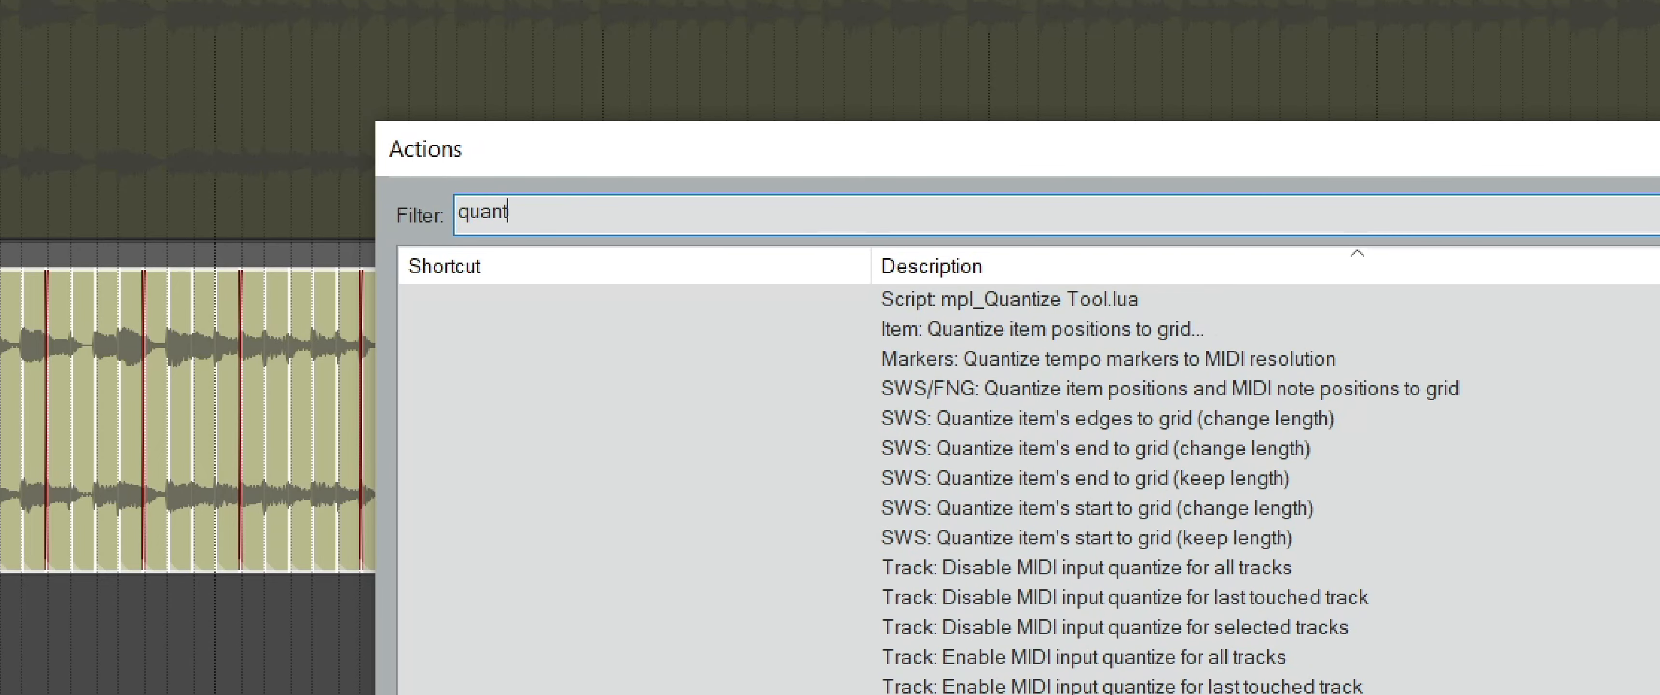
text(ize grid)
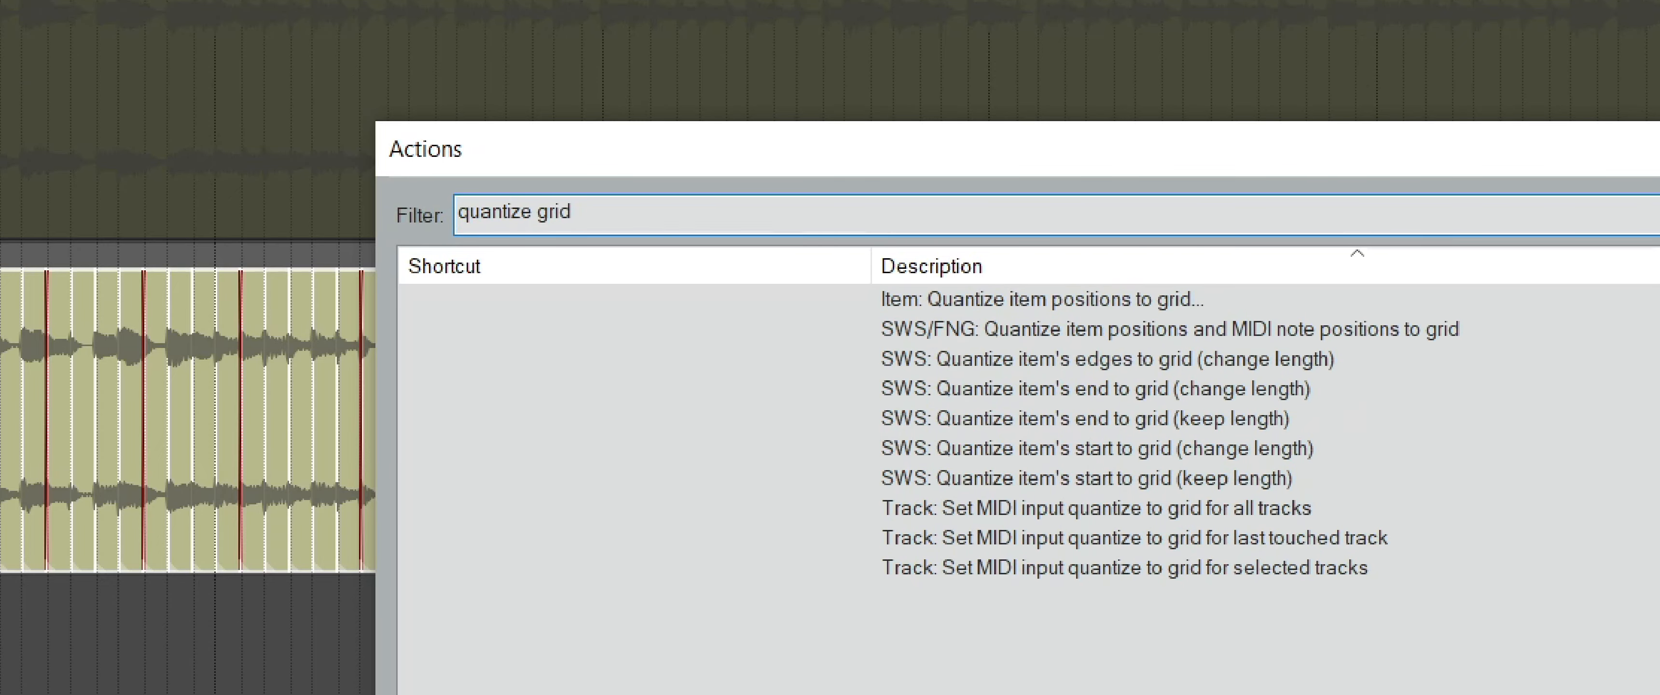
key(Down)
key(Return)
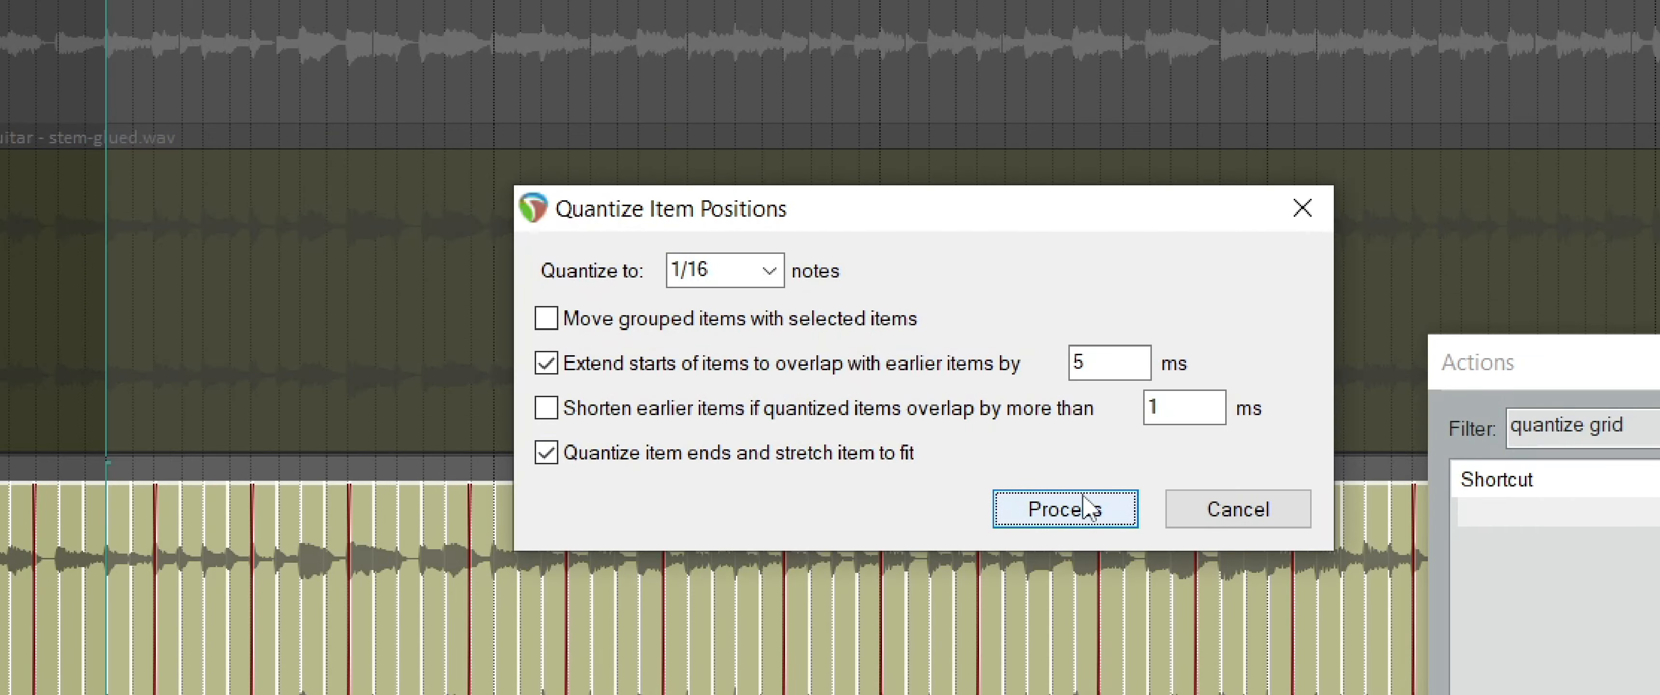
click(45, 298)
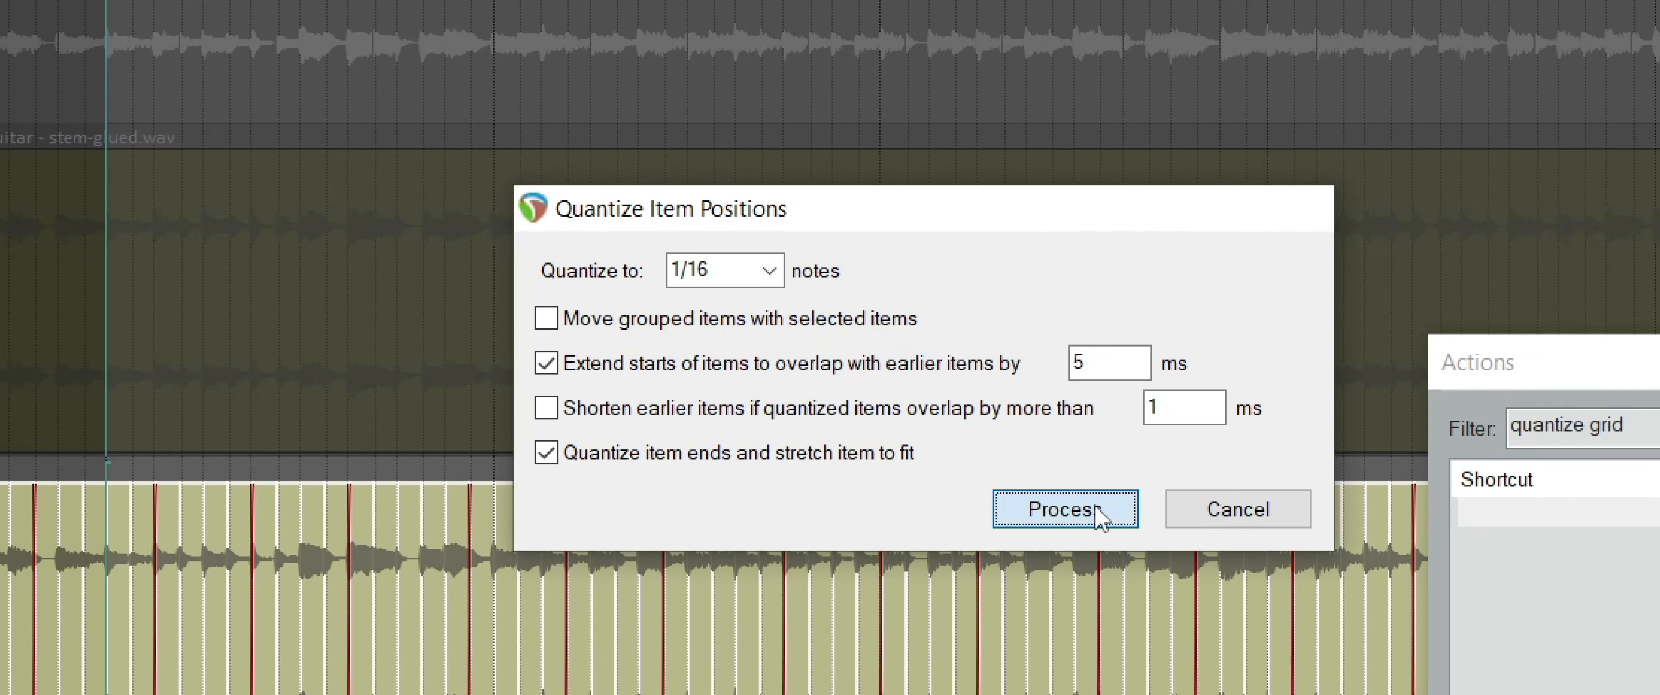
Audition the quantized grid slices on the Guitar - stem track through to the end of the item.
key(space)
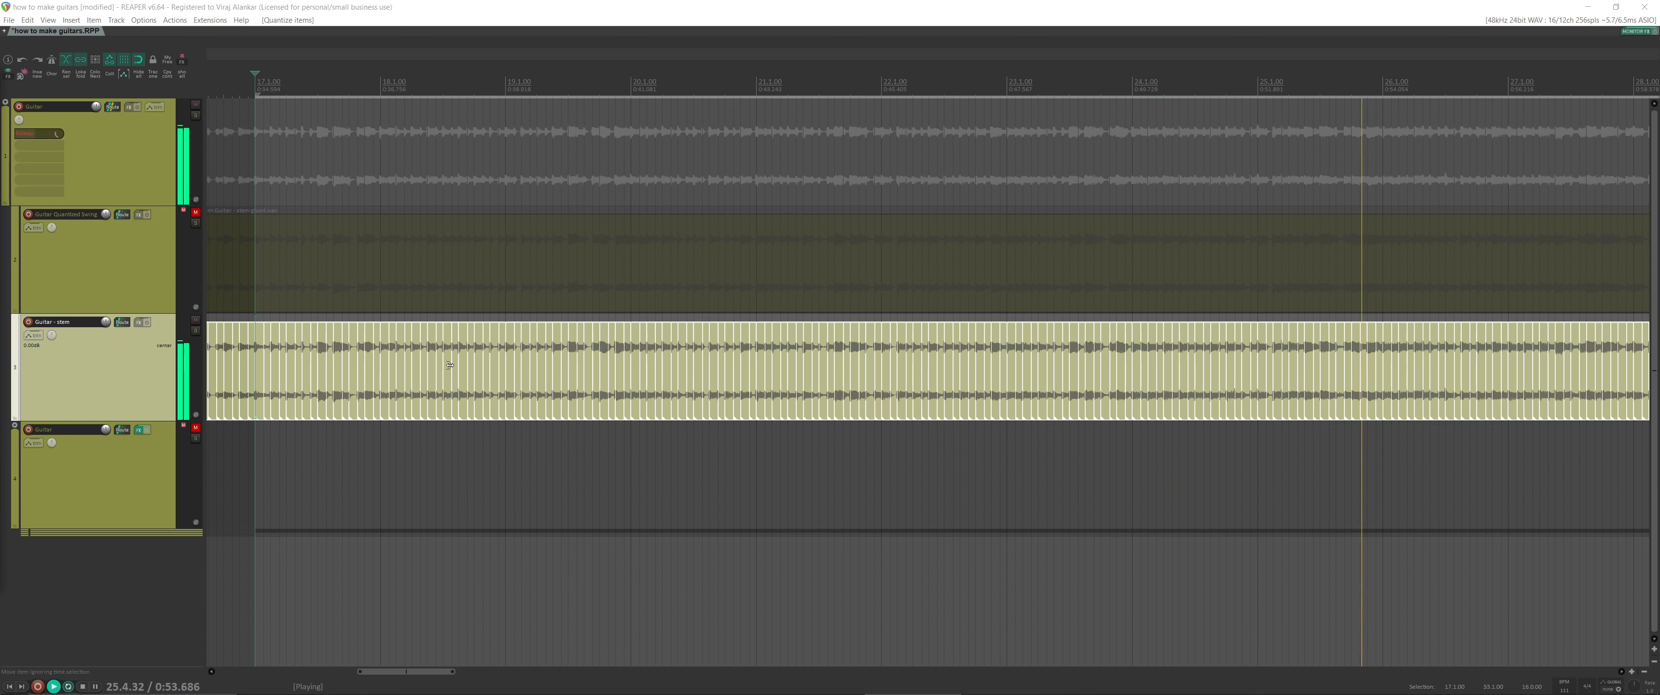
scroll(810, 355, down, 4)
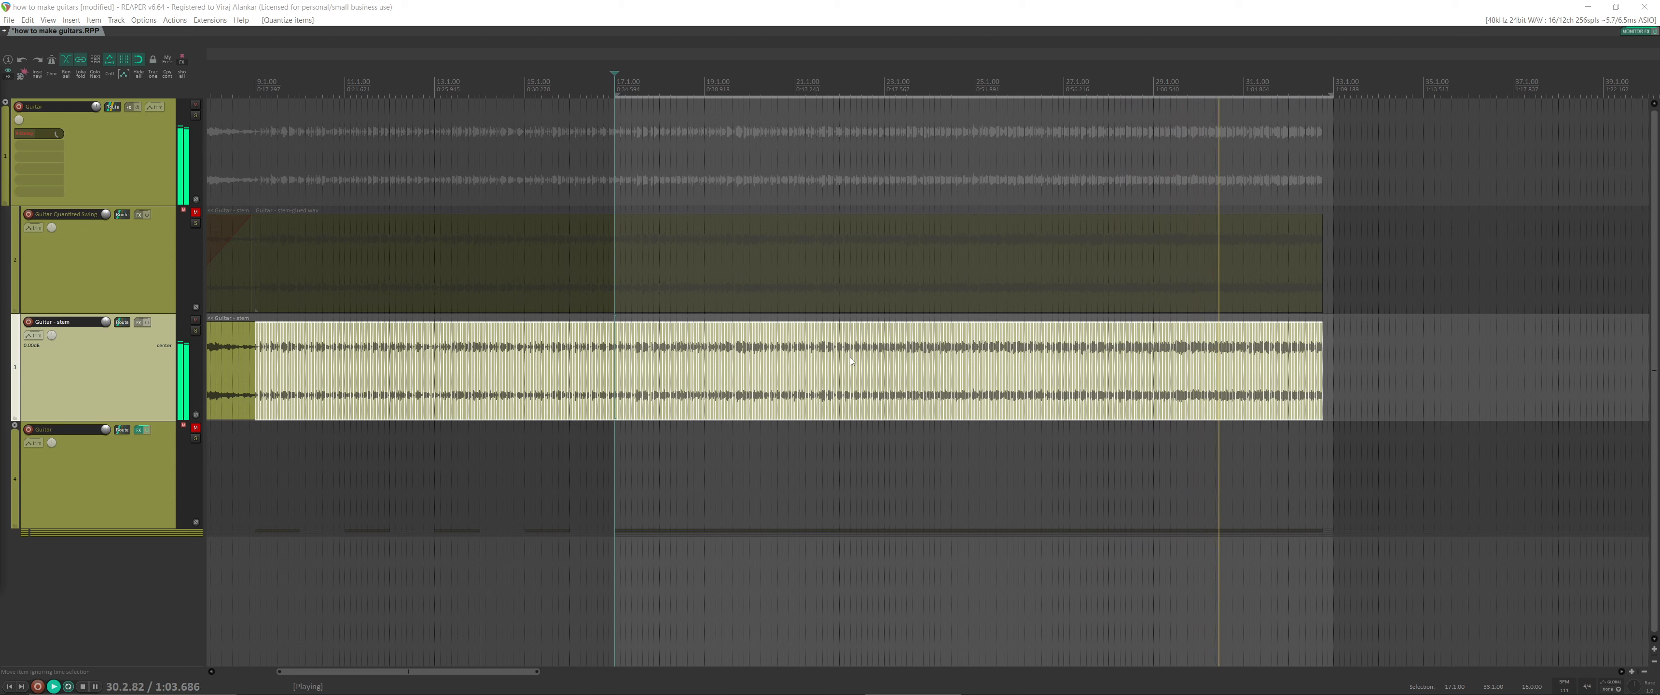
scroll(850, 356, up, 3)
scroll(881, 364, down, 3)
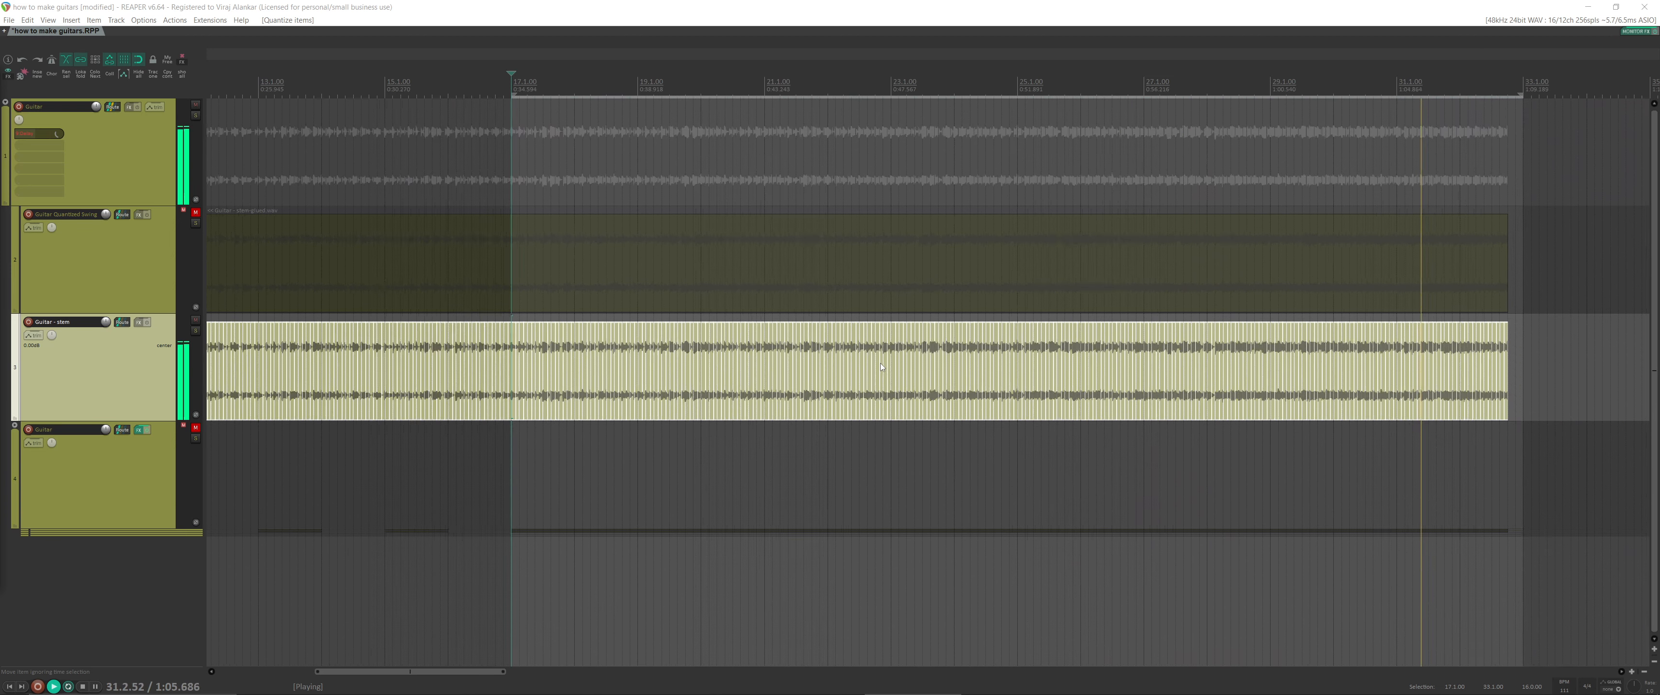